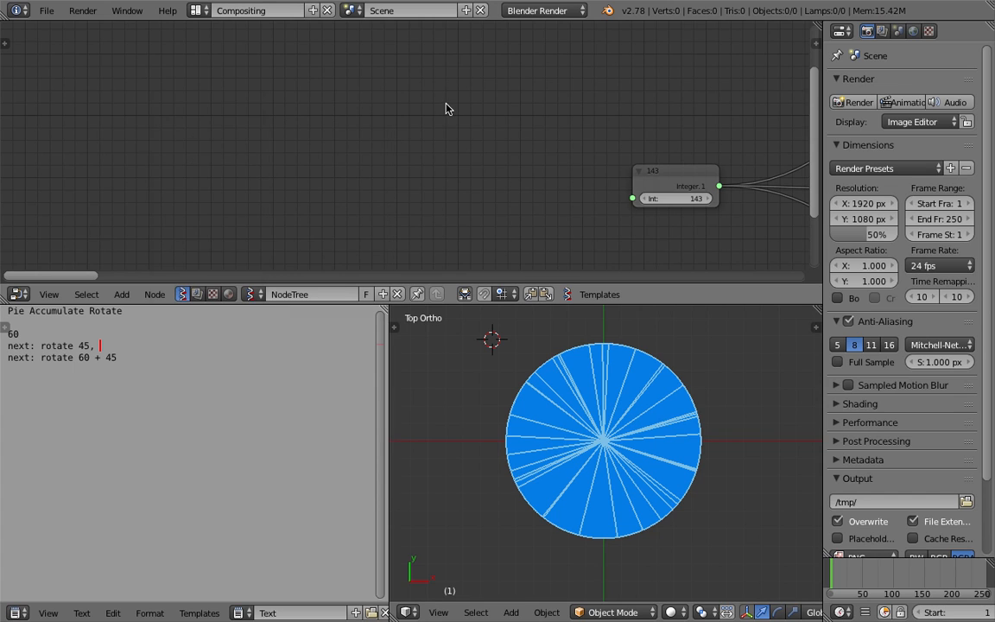
Step: Examine the existing node tree and the stacked circular pie-slice model from above and at an angle
middle_click_drag(421, 111, 334, 141)
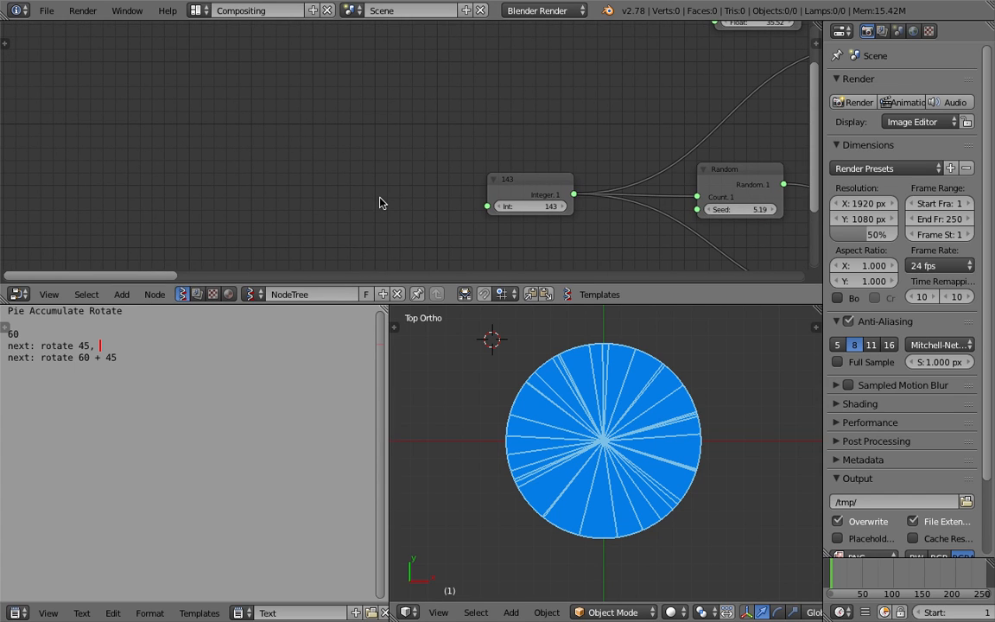
middle_click_drag(564, 451, 568, 416)
scroll(609, 484, "down", 2)
scroll(568, 416, "up", 1)
left_click_drag(649, 304, 652, 237)
scroll(675, 382, "up", 4)
middle_click_drag(675, 382, 613, 473)
scroll(613, 442, "down", 1)
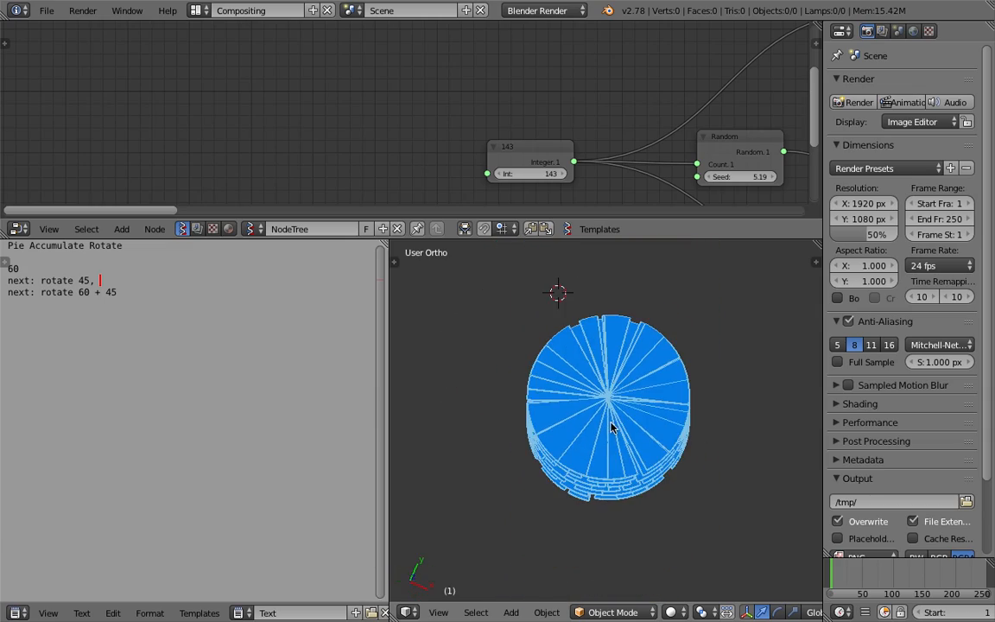
scroll(614, 436, "up", 5)
middle_click_drag(621, 420, 617, 333)
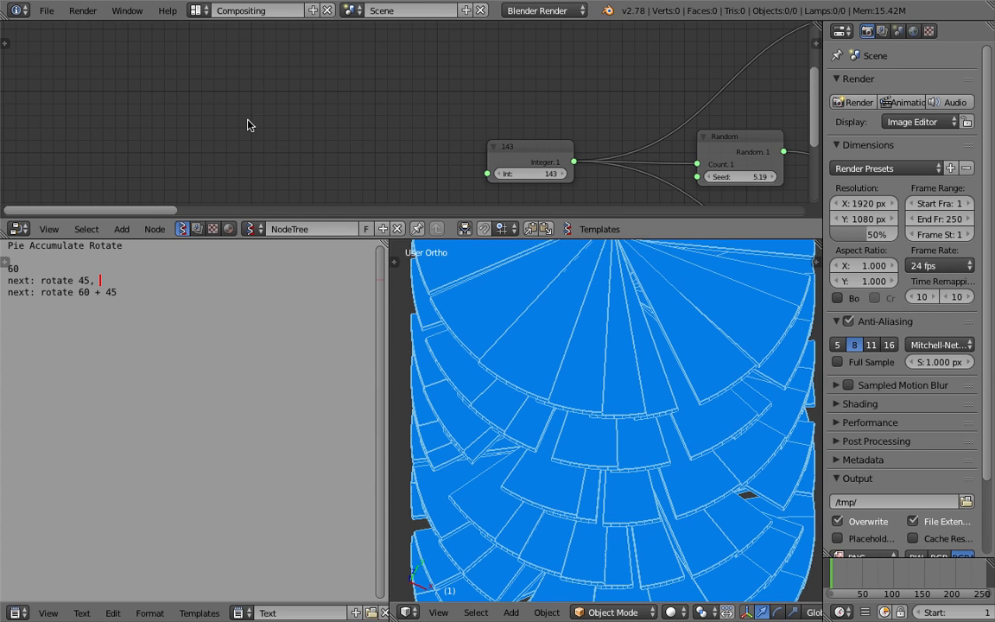
Step: Start a new file by reloading the start-up file
left_click(47, 11)
left_click(57, 25)
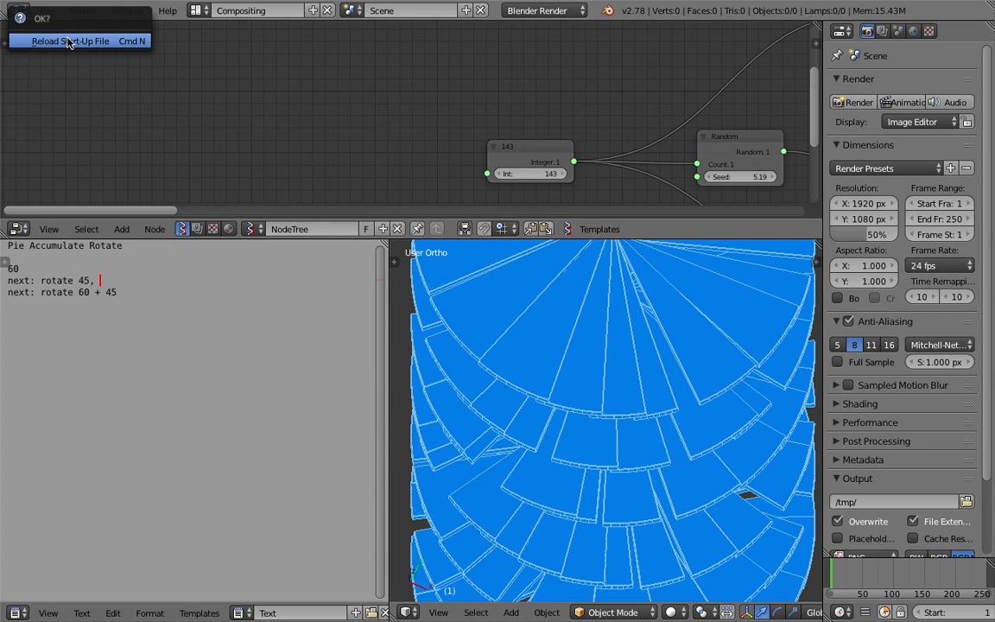
left_click(64, 39)
Step: Switch to the Compositing screen layout, set its node editor to the Sverchok node tree type and adjust the editor's height
left_click(195, 11)
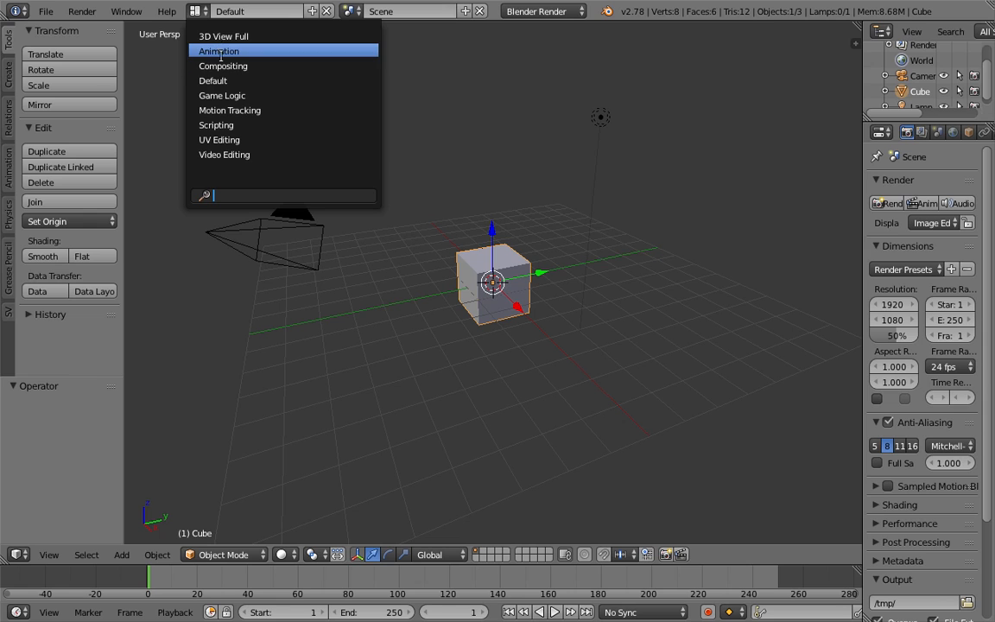
left_click(262, 67)
middle_click_drag(570, 414, 562, 387)
left_click_drag(559, 374, 198, 256)
left_click(182, 244)
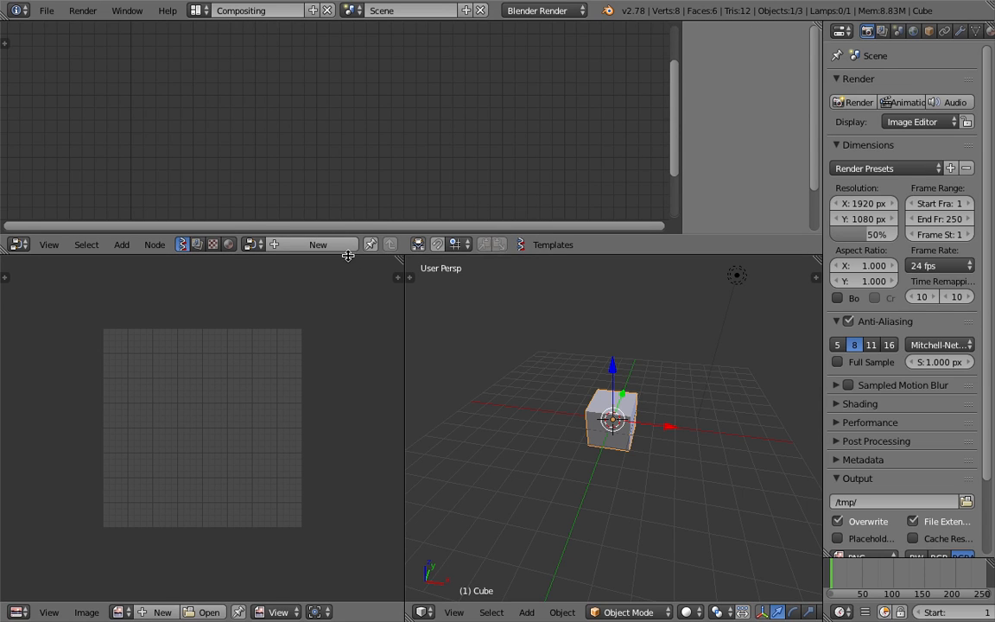
left_click_drag(346, 256, 349, 302)
Step: Delete the default cube from the scene
middle_click_drag(562, 410, 661, 421)
left_click_drag(650, 427, 650, 427)
scroll(652, 412, "down", 1)
key("x")
left_click(651, 413)
Step: Move the lamp and the camera together to layer 2
scroll(651, 413, "down", 1)
middle_click_drag(651, 413, 630, 435, "shift")
right_click(625, 380)
right_click(743, 404, "shift")
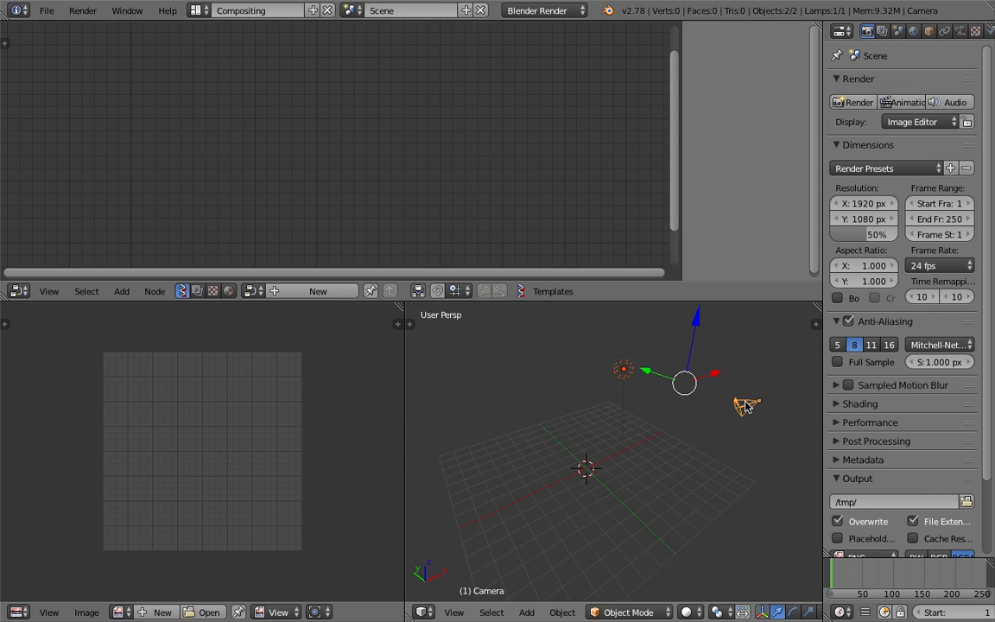
key("m")
key("2")
middle_click_drag(572, 378, 608, 376)
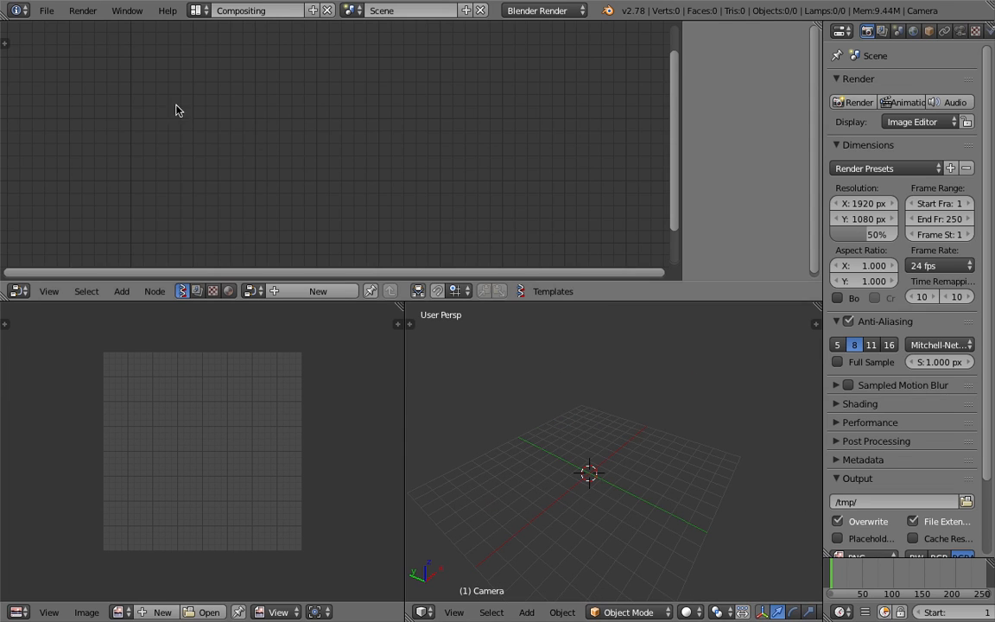
Step: Save the file in the Desktop folder under a name starting with sv_circle_pie_00
left_click(45, 10)
left_click(108, 130)
left_click(276, 70)
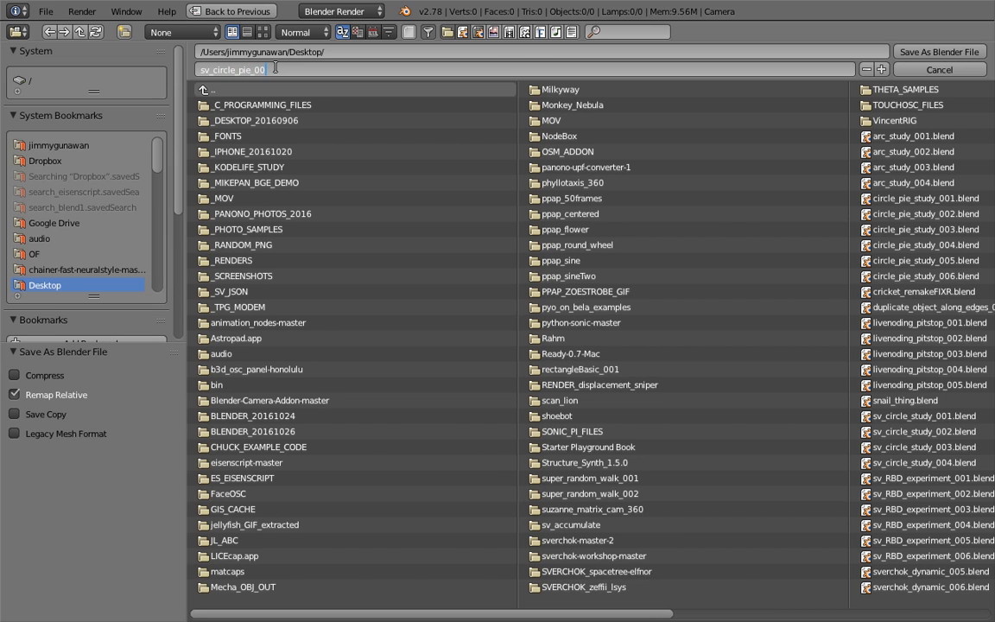
left_click(968, 49)
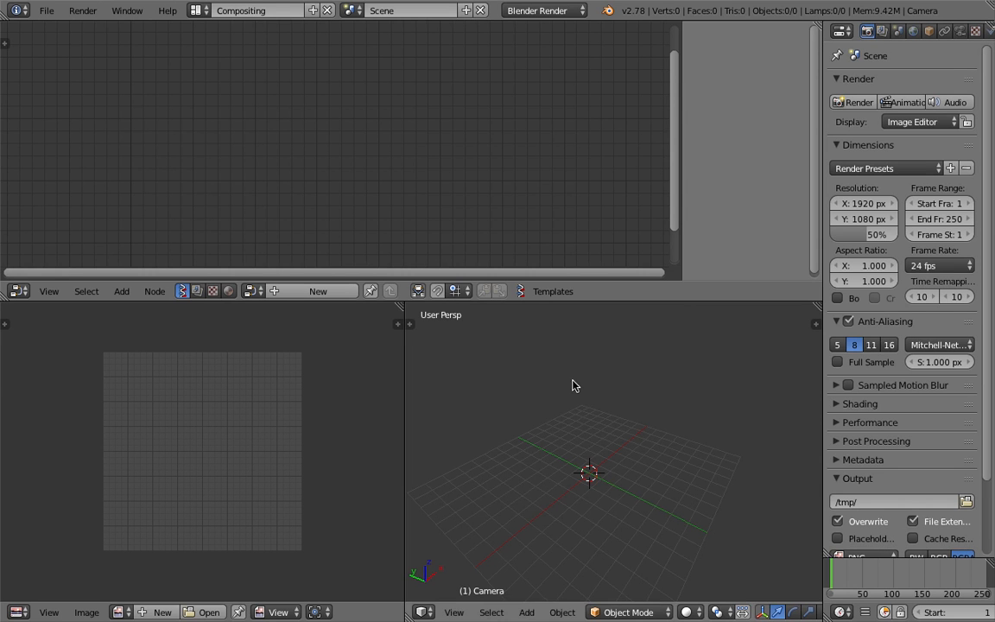
Step: Create a new node tree and add a Circle generator node to it
left_click(298, 292)
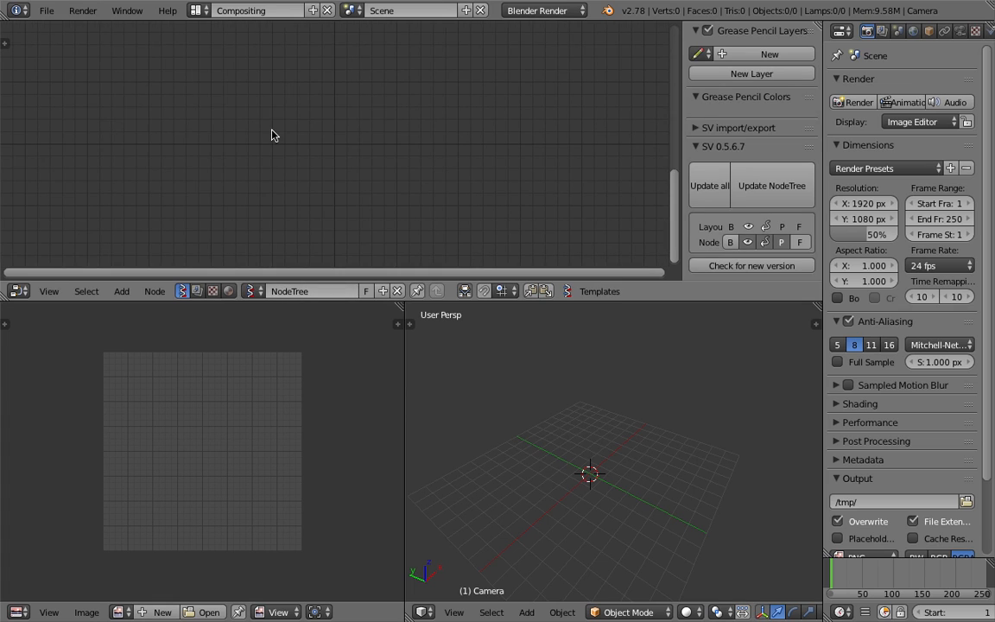
key("shift+a")
mouse_move(249, 138)
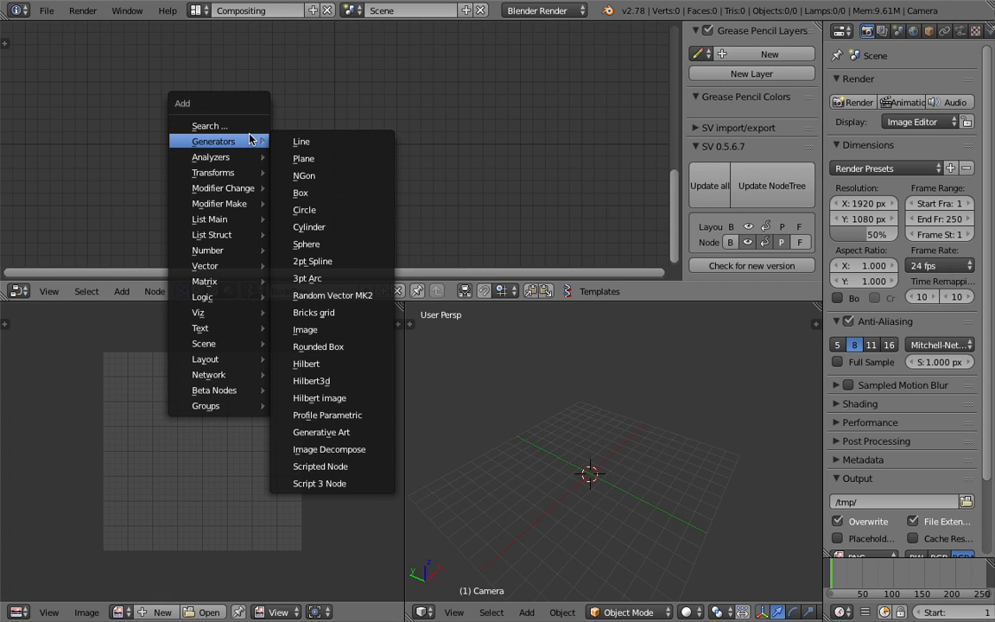
left_click(307, 210)
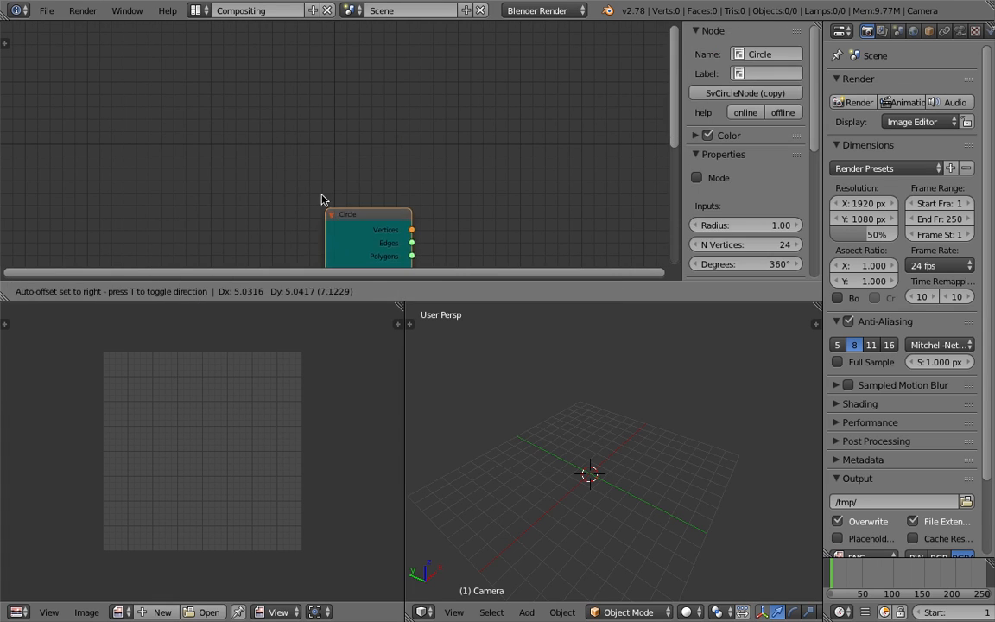
left_click(248, 106)
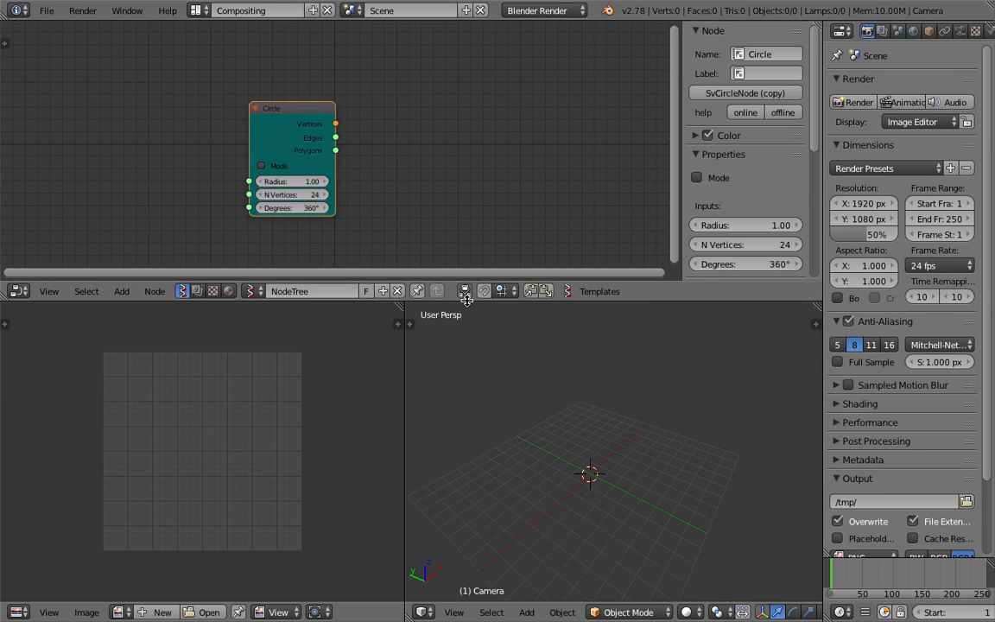
Step: Add a Viewer Draw node beside the Circle node and link the Circle's Vertices output to its vertices input
left_click_drag(467, 301, 468, 342)
middle_click_drag(437, 188, 433, 185)
middle_click_drag(578, 471, 584, 369)
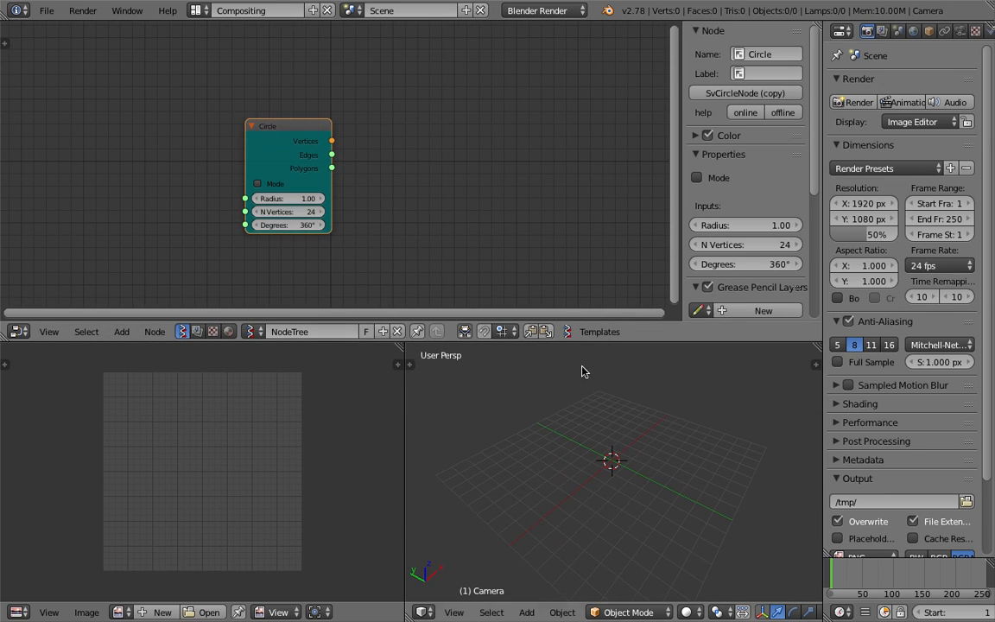
key("shift+a")
mouse_move(384, 142)
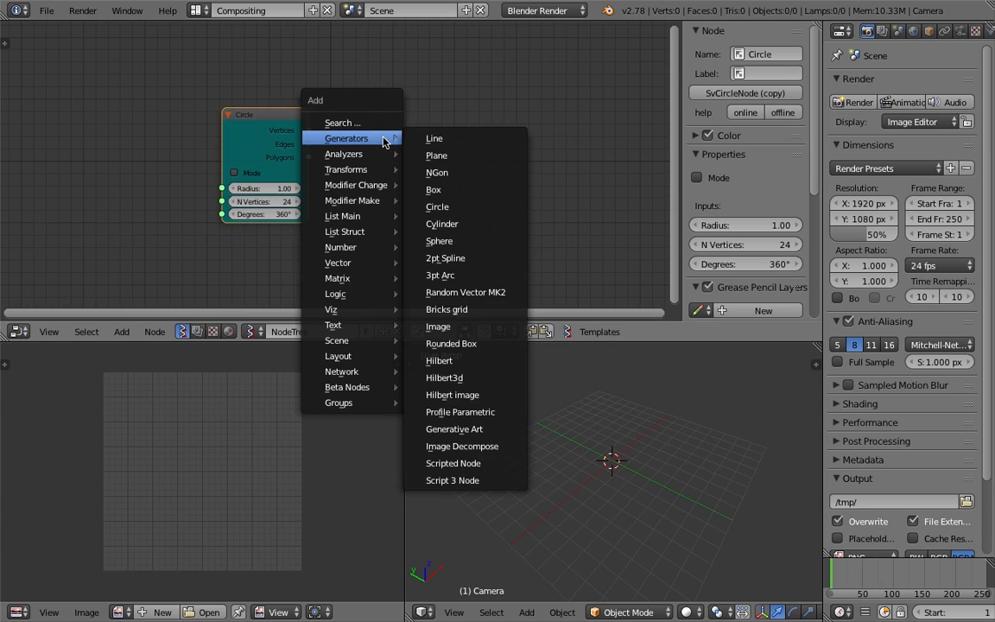
left_click(382, 122)
type("view")
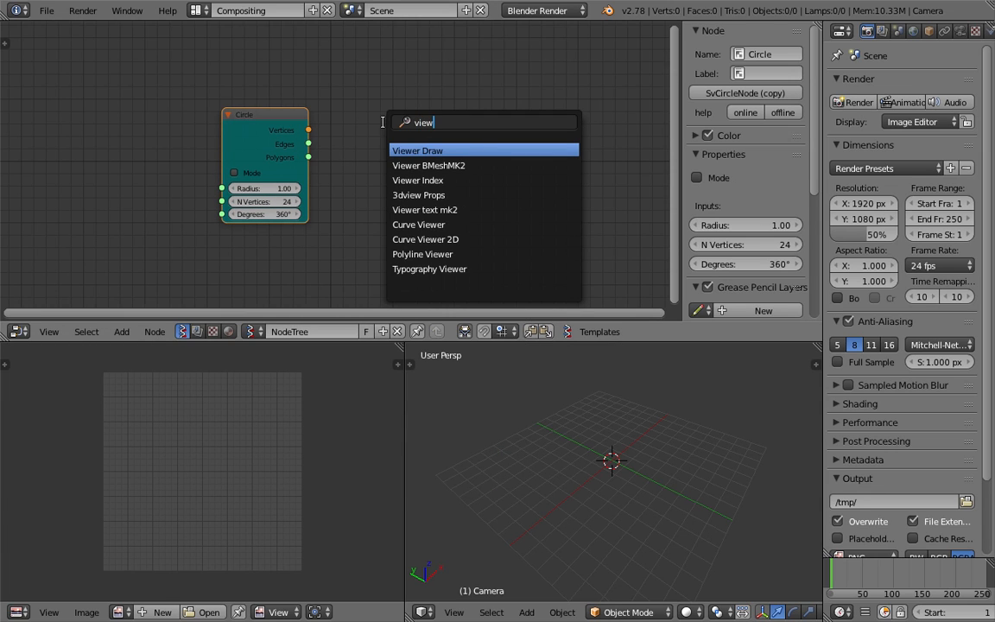
key("Return")
left_click_drag(309, 130, 417, 202)
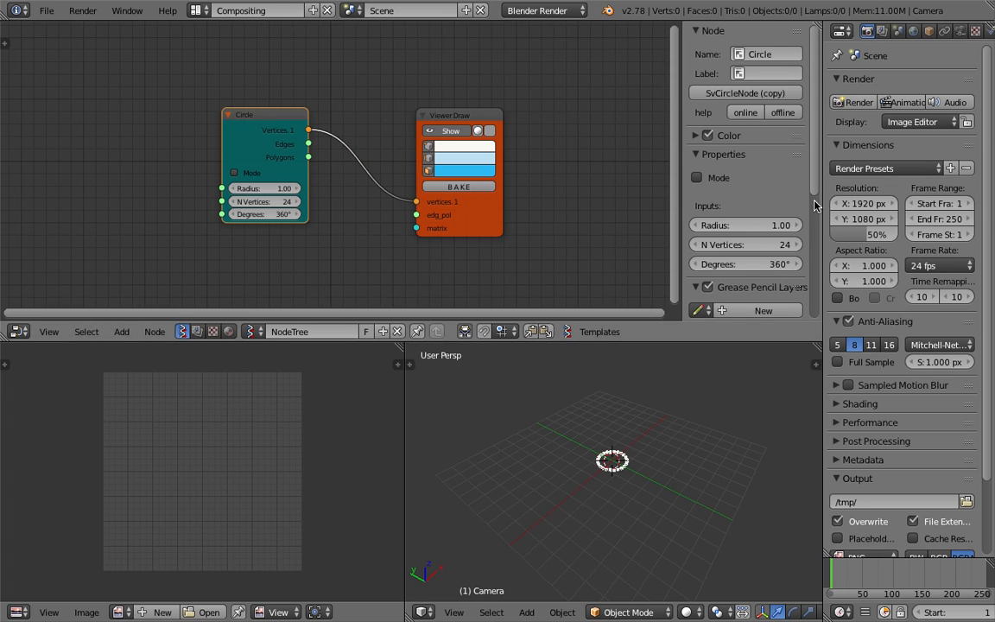
Step: Try the Circle's Polygons output on the Viewer Draw's edg_pol input, and replace that link with the Edges output
left_click_drag(821, 205, 901, 204)
left_click_drag(348, 143, 369, 174)
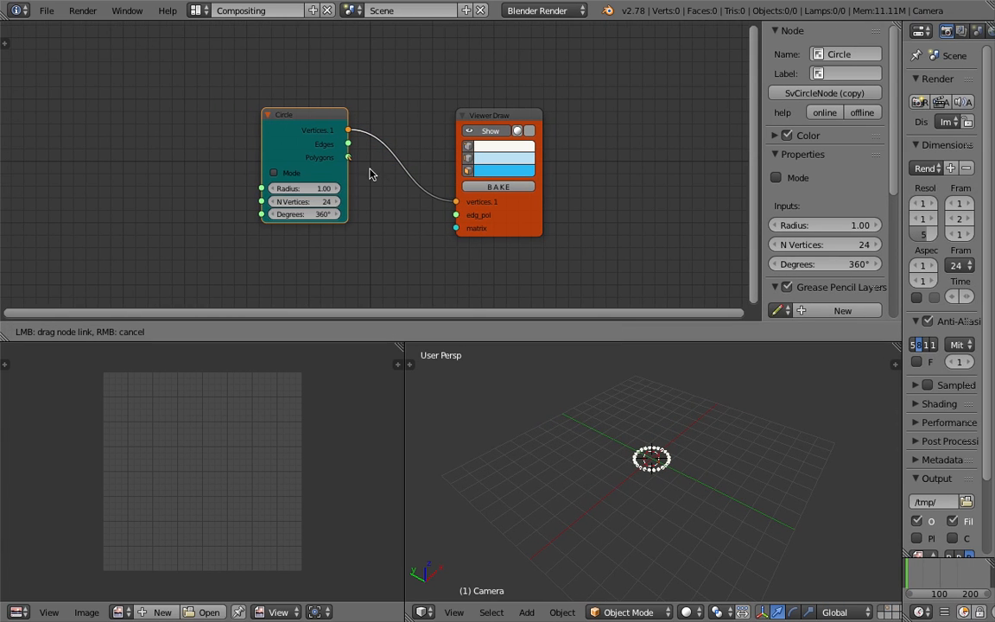
left_click_drag(458, 220, 456, 215)
left_click_drag(506, 119, 531, 105)
scroll(639, 419, "up", 5)
mouse_move(644, 429)
middle_mouse_down()
mouse_move(678, 465)
mouse_move(762, 424)
mouse_move(722, 464)
mouse_move(665, 482)
mouse_move(638, 451)
mouse_move(618, 475)
mouse_move(682, 442)
mouse_move(646, 435)
middle_mouse_up()
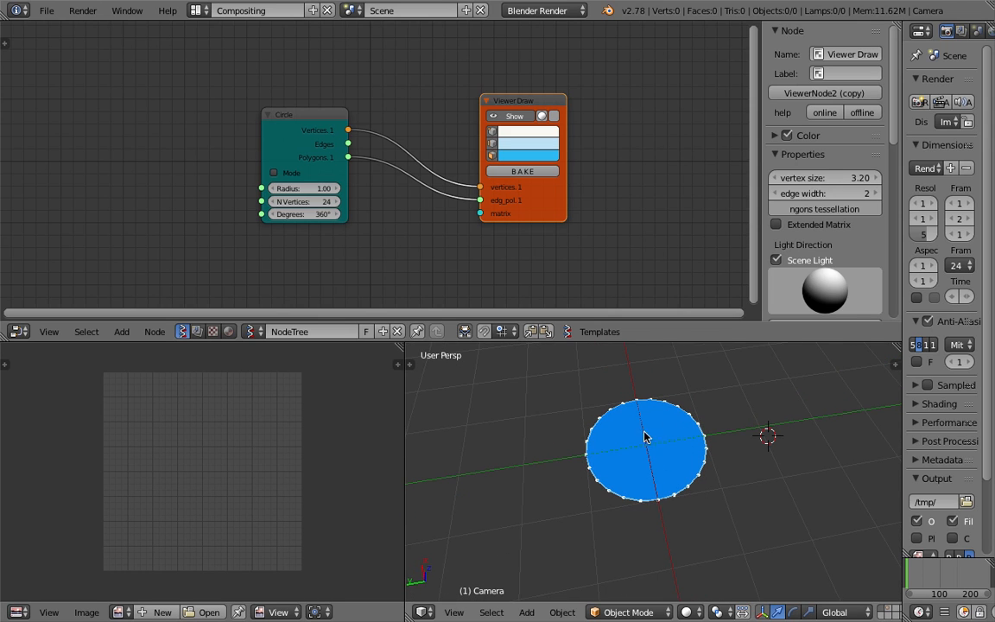
left_click_drag(348, 144, 480, 199)
mouse_move(599, 422)
middle_mouse_down()
mouse_move(633, 456)
mouse_move(603, 438)
middle_mouse_up()
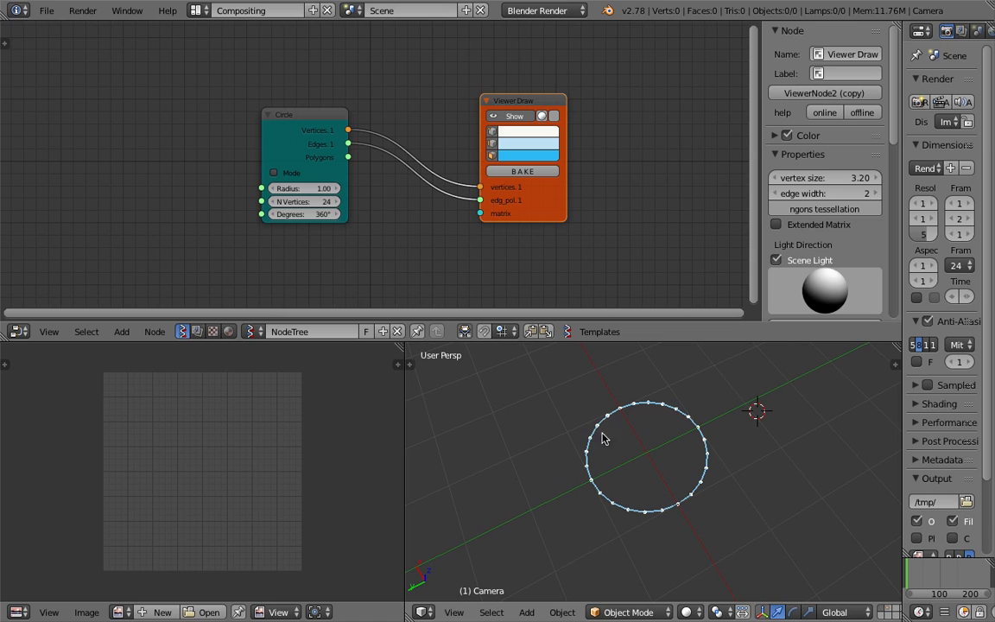
Step: Add an Extrude Edges node to the free area beyond the Viewer Draw node
middle_click_drag(592, 183, 487, 188)
key("shift+a")
left_click(534, 177)
type("extr")
key("Down")
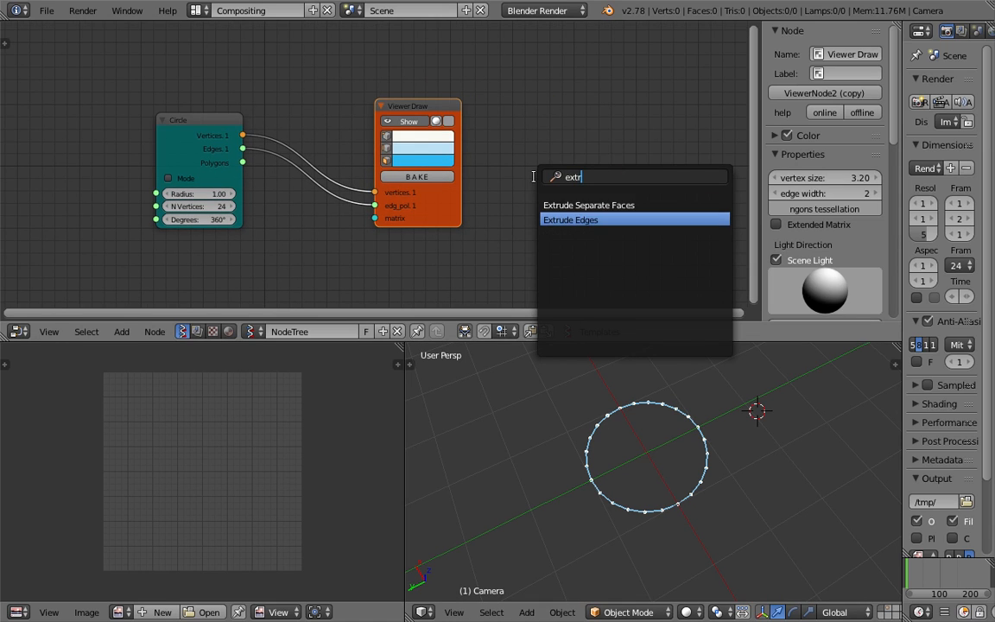
key("Return")
left_click(555, 140)
middle_click_drag(613, 451, 639, 424)
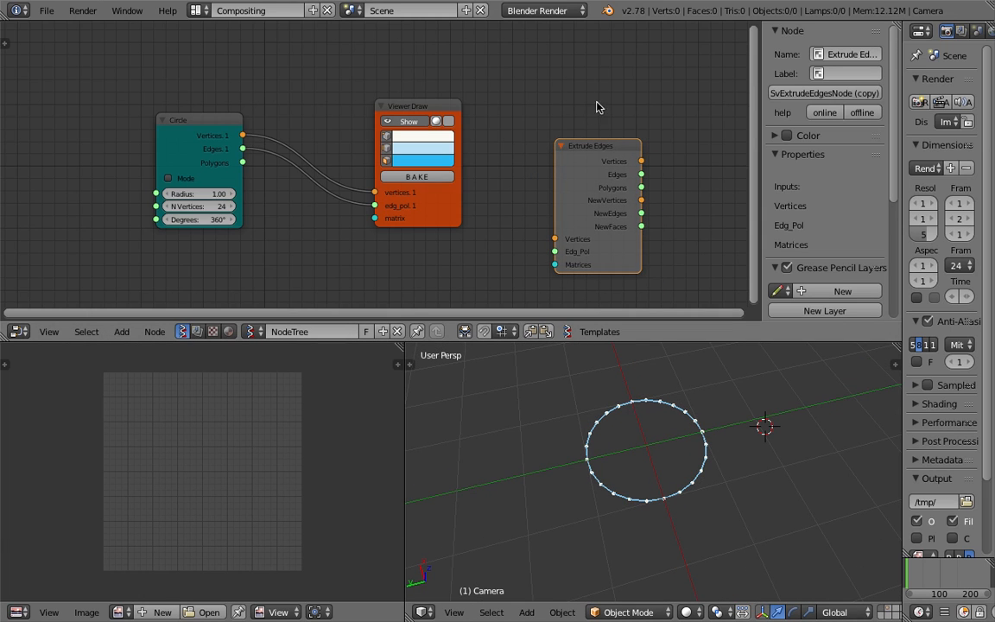
Step: Rearrange the nodes so Viewer Draw sits higher and closer to Circle, leaving room before Extrude Edges
left_click_drag(593, 151, 583, 137)
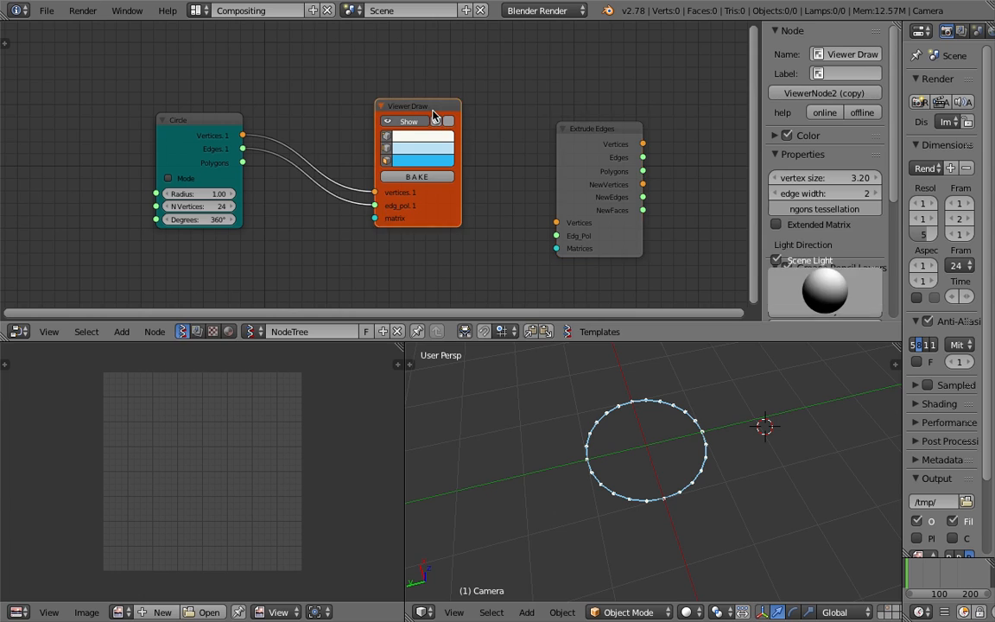
left_click_drag(429, 109, 443, 88)
left_click_drag(594, 128, 578, 133)
left_click_drag(402, 83, 351, 56)
middle_click_drag(385, 76, 385, 79)
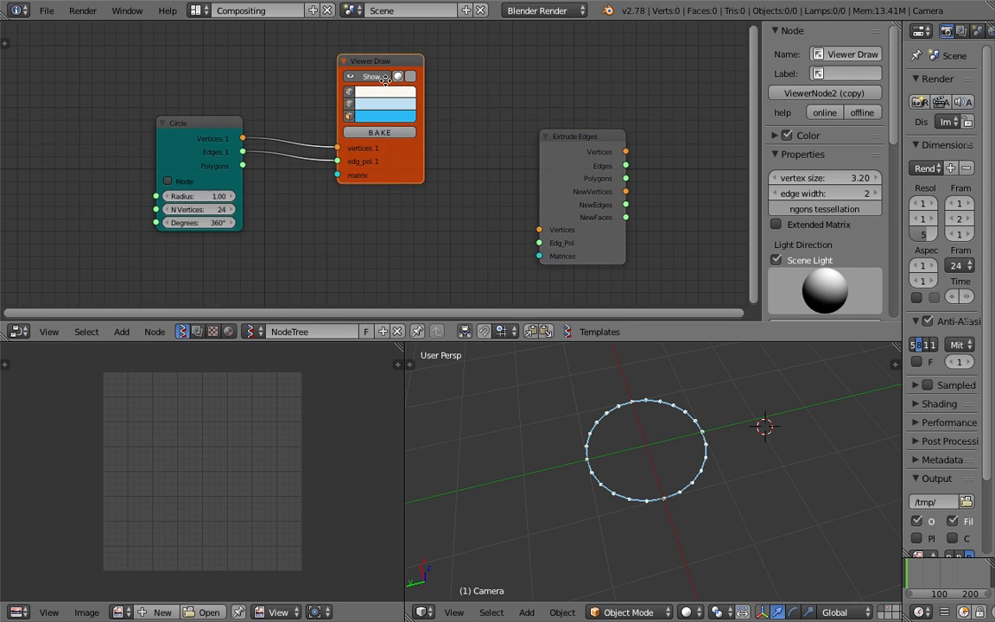
Step: Save the file and duplicate the Viewer Draw node, placing the copy on the output side of Extrude Edges
key("ctrl+s")
key("shift+d")
left_click(709, 104)
middle_click_drag(608, 130, 583, 127)
Step: Shift Extrude Edges slightly toward Circle and sketch a grease pencil arrow pointing down at it
left_click_drag(588, 132, 552, 132)
key("d")
left_click_drag(527, 63, 532, 109)
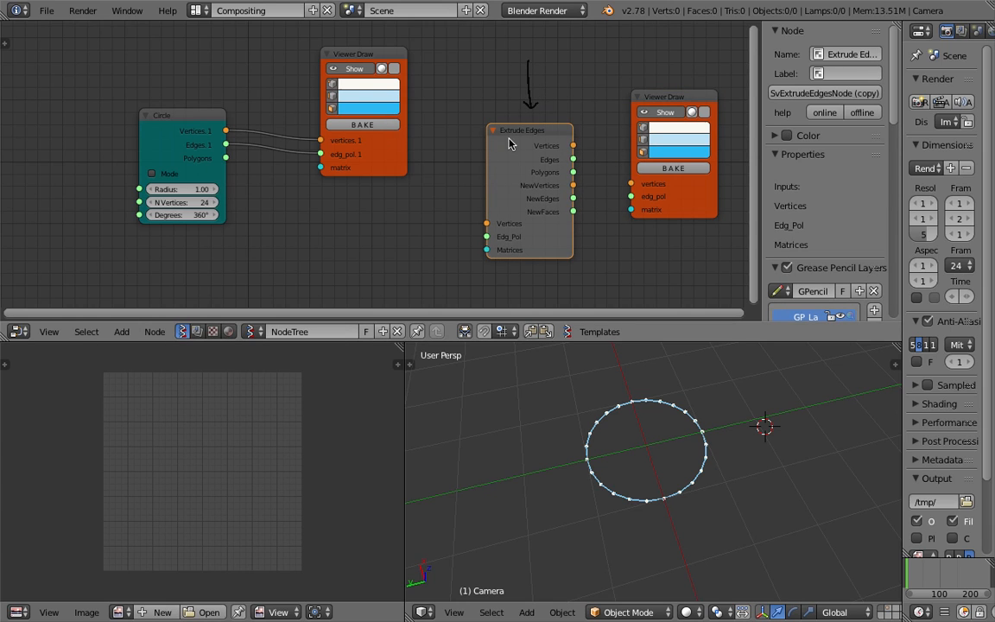
Step: Link Circle's Vertices and Polygons into Extrude Edges, and its Vertices and Polygons outputs into the second Viewer Draw's vertices and edg_pol
left_click_drag(225, 130, 487, 224)
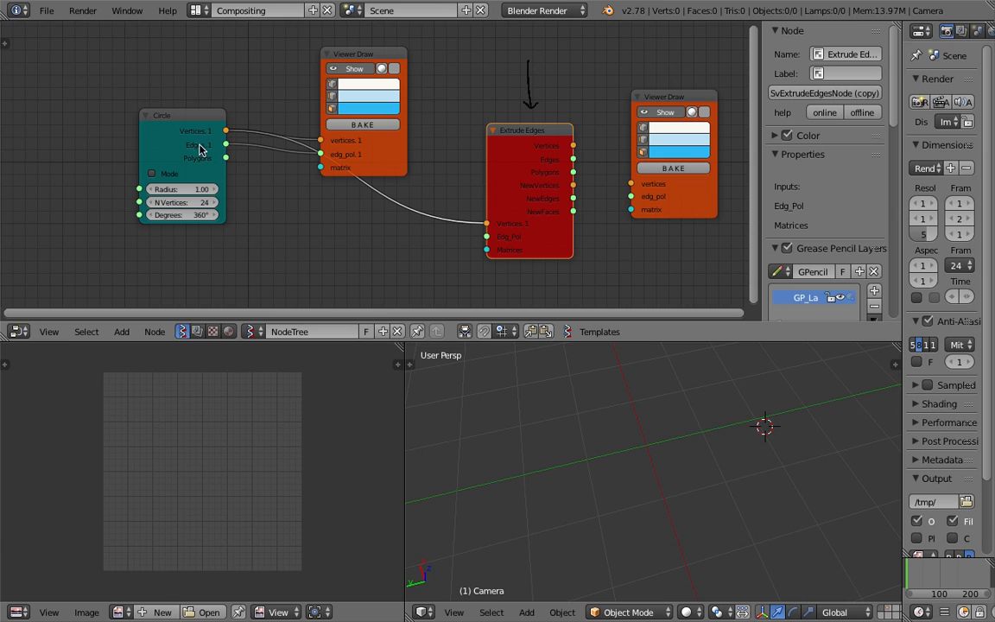
left_click_drag(225, 158, 487, 236)
mouse_move(572, 146)
left_mouse_down()
mouse_move(631, 196)
mouse_move(574, 145)
left_mouse_up()
middle_click_drag(557, 184, 535, 158)
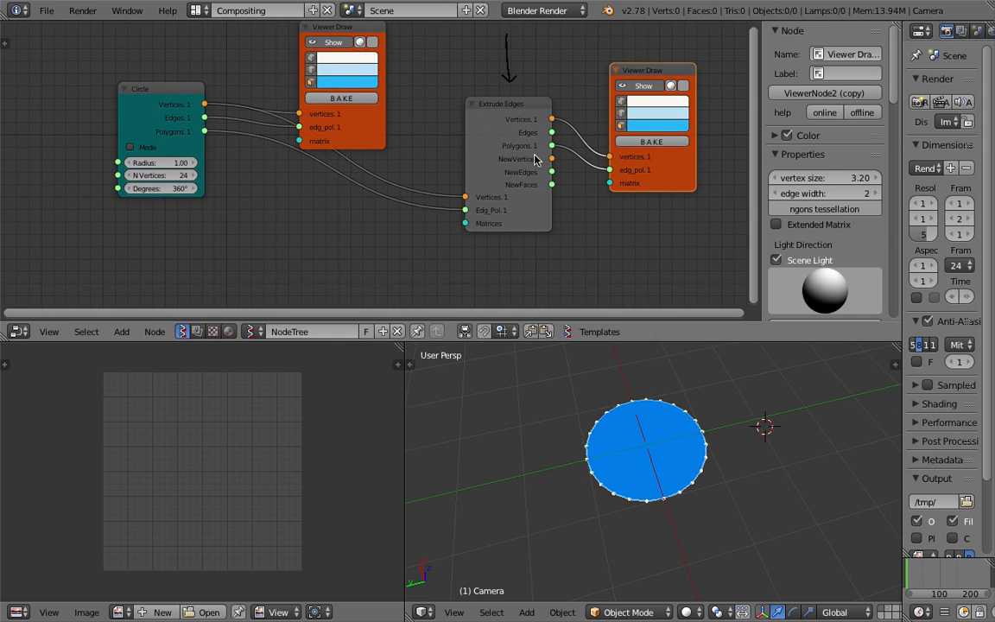
scroll(507, 190, "up", 1)
middle_click_drag(608, 354, 638, 411)
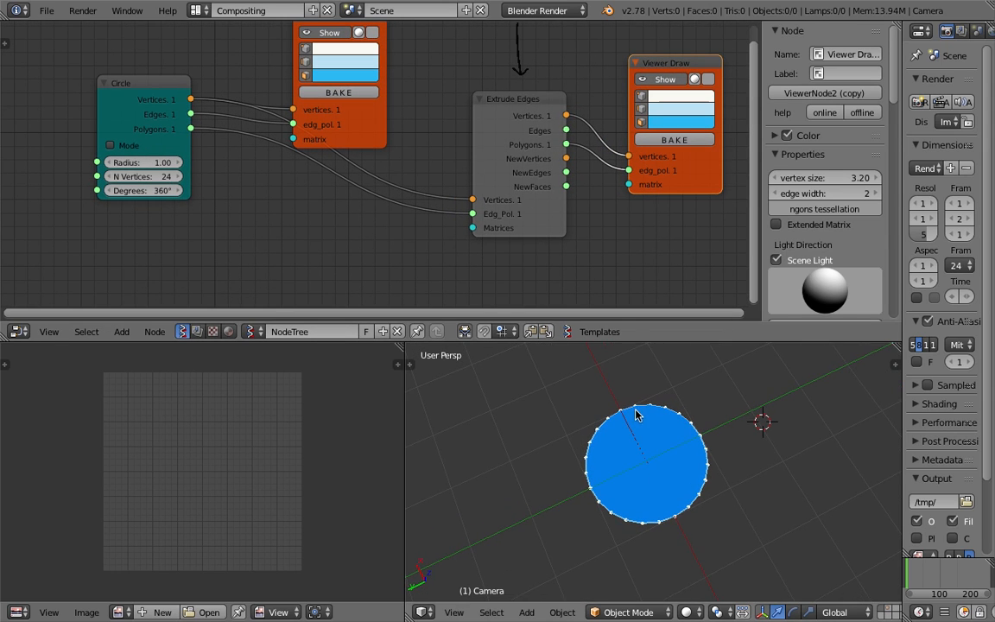
Step: Rearrange the nodes with Circle lower than the first Viewer Draw, and turn off that viewer's display
left_click_drag(519, 227, 530, 236)
left_click_drag(160, 83, 188, 157)
left_click_drag(370, 130, 381, 122)
middle_click_drag(520, 120, 507, 123)
left_click_drag(503, 114, 480, 119)
middle_click_drag(290, 138, 299, 197)
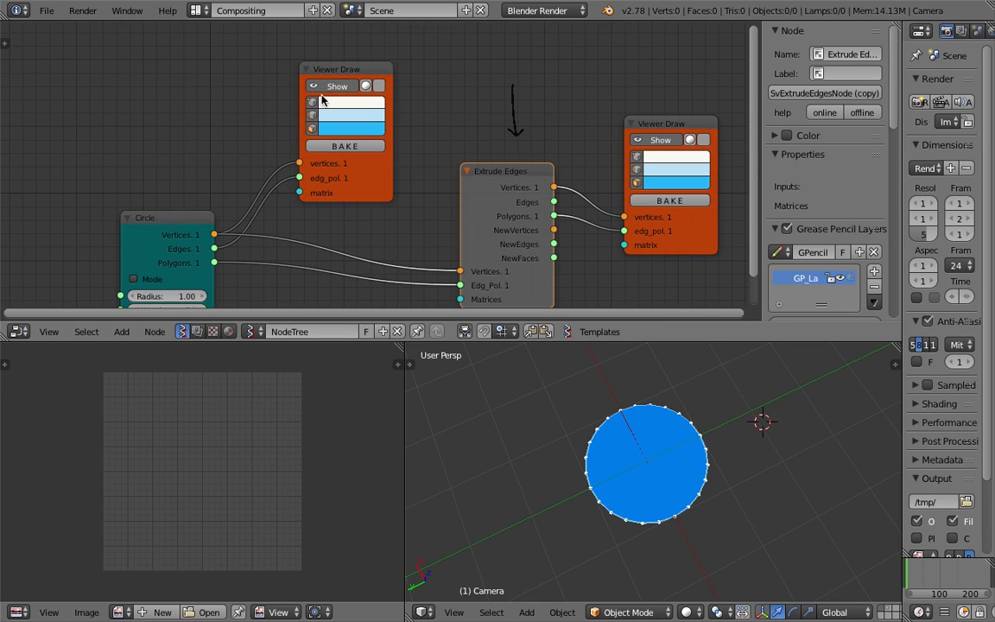
scroll(395, 131, "down", 1)
left_click_drag(194, 174, 175, 160)
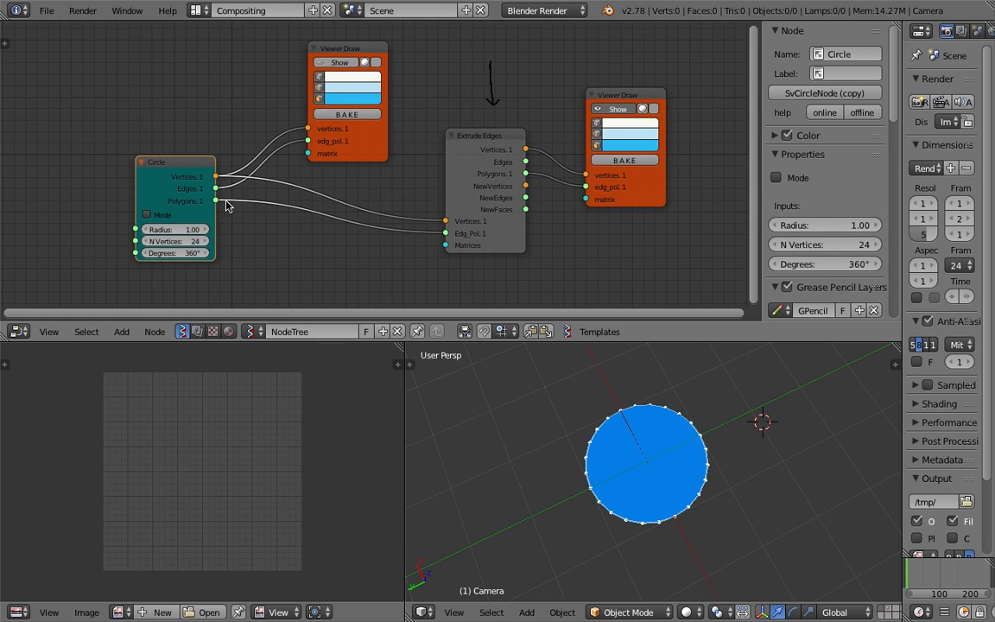
Step: Replace the link into Extrude Edges' Edg_Pol input with the Circle's Edges output
left_click_drag(215, 188, 361, 227)
left_click_drag(439, 233, 444, 233)
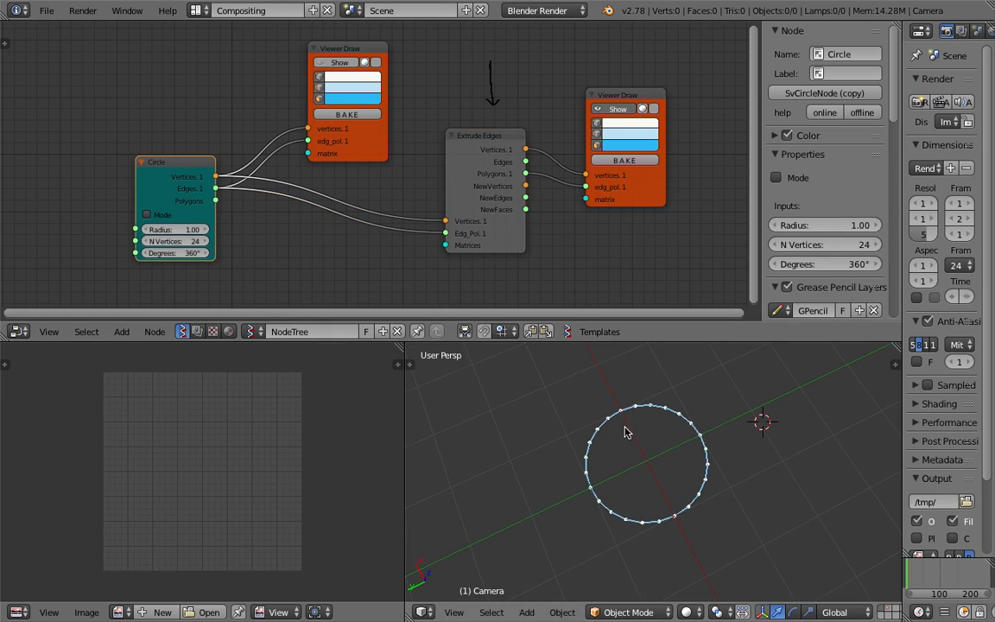
middle_click_drag(518, 246, 510, 236)
middle_click_drag(482, 197, 479, 181)
scroll(461, 215, "up", 2)
scroll(462, 213, "down", 1)
Step: Add a Matrix in node below the links and connect its Matrix output to the Matrices input of Extrude Edges
middle_click_drag(299, 232, 309, 214)
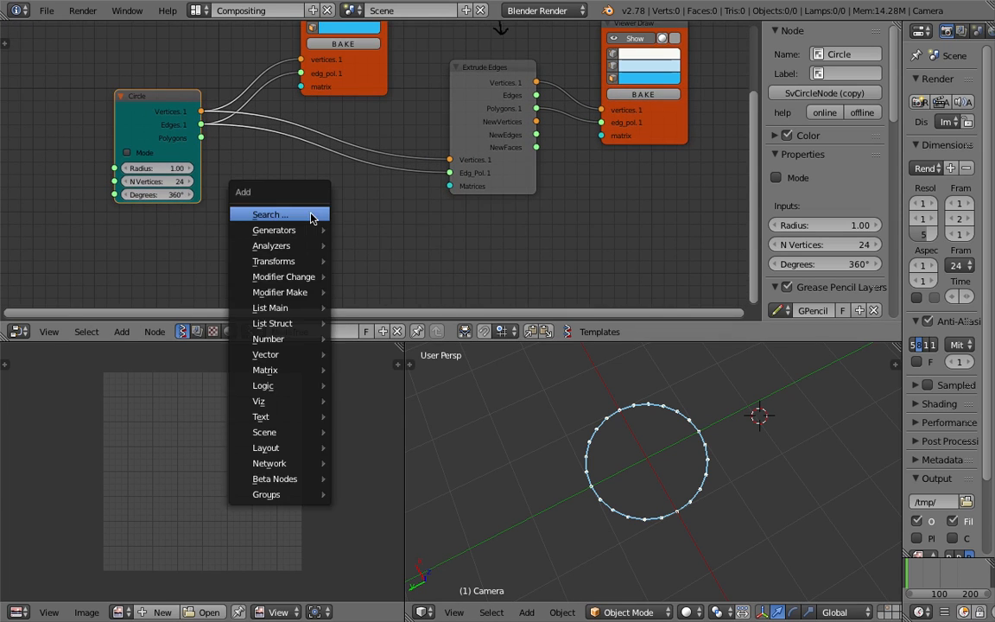
key("ctrl+space")
type("matr")
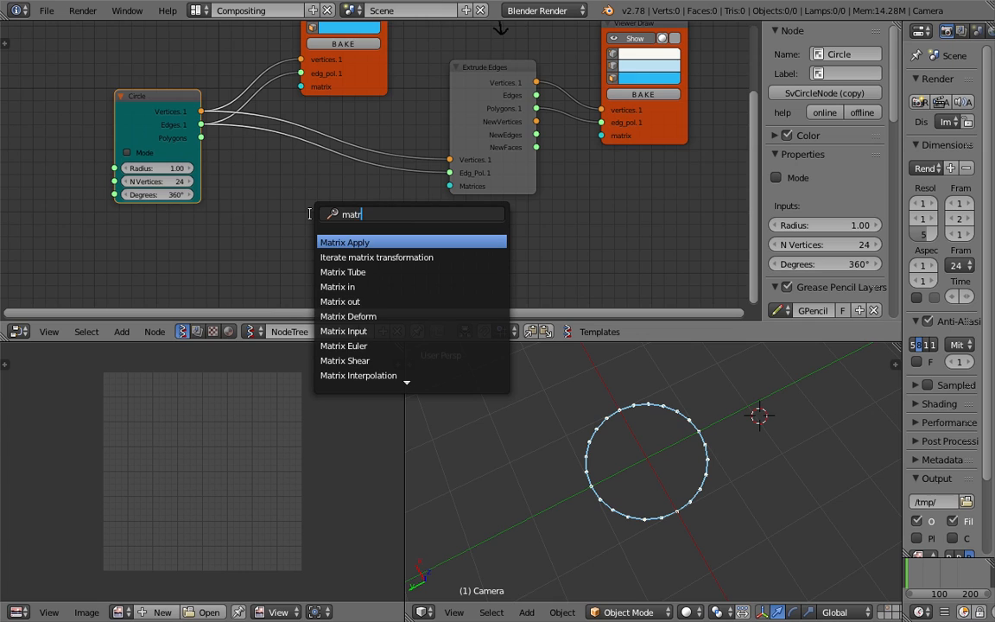
type("ix")
key("Down")
key("Down")
key("Down")
key("Return")
left_click(309, 213)
left_click_drag(397, 235, 450, 186)
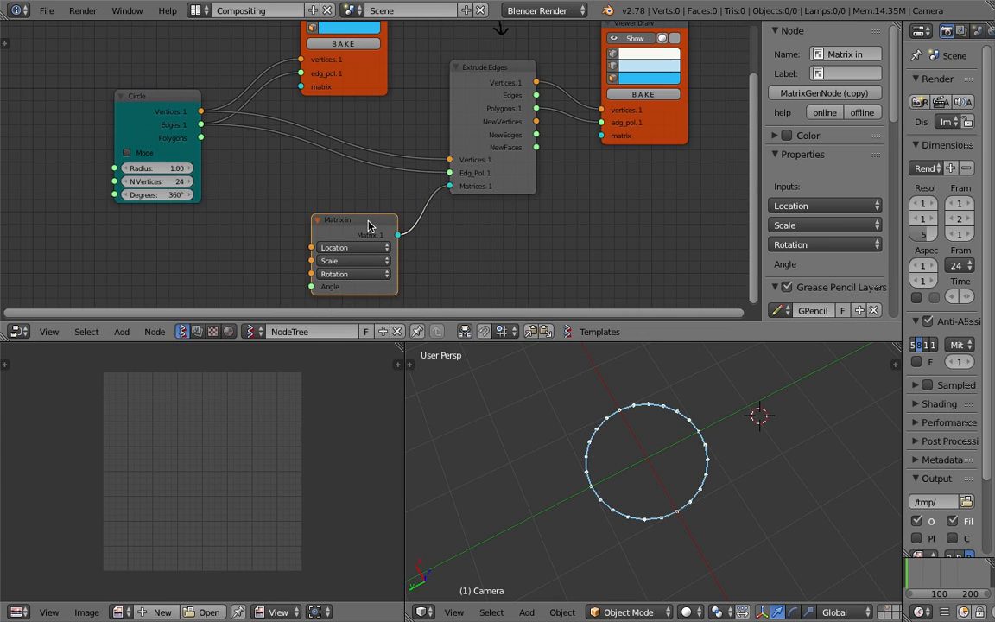
Step: Add a Random Vector MK2 node and connect its Random output to the Location input of Matrix in
middle_click_drag(281, 229, 335, 192)
key("ctrl+s")
left_click(335, 192)
key("shift+a")
left_click(284, 212)
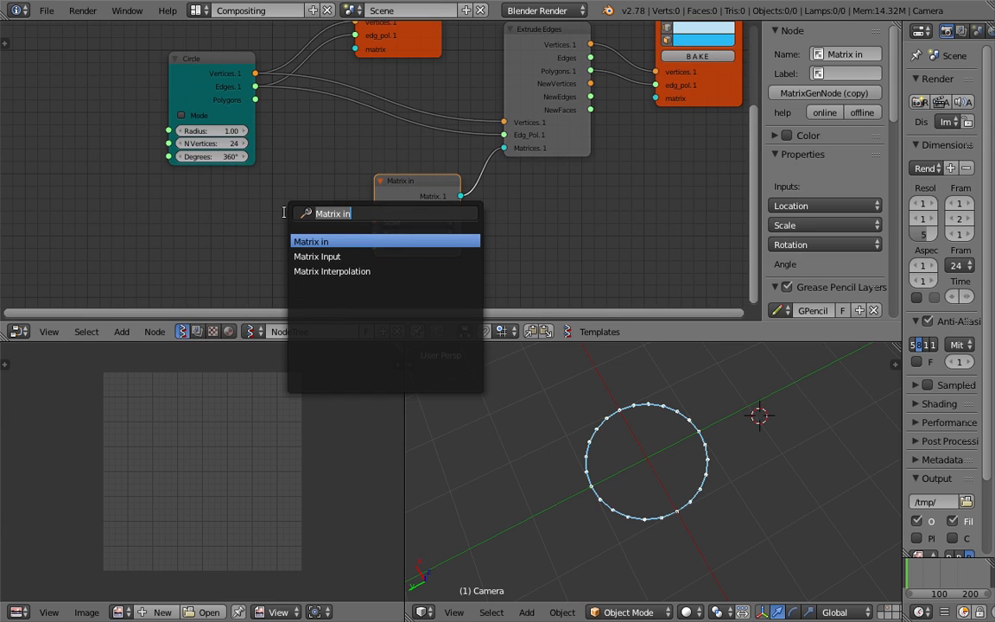
type("random")
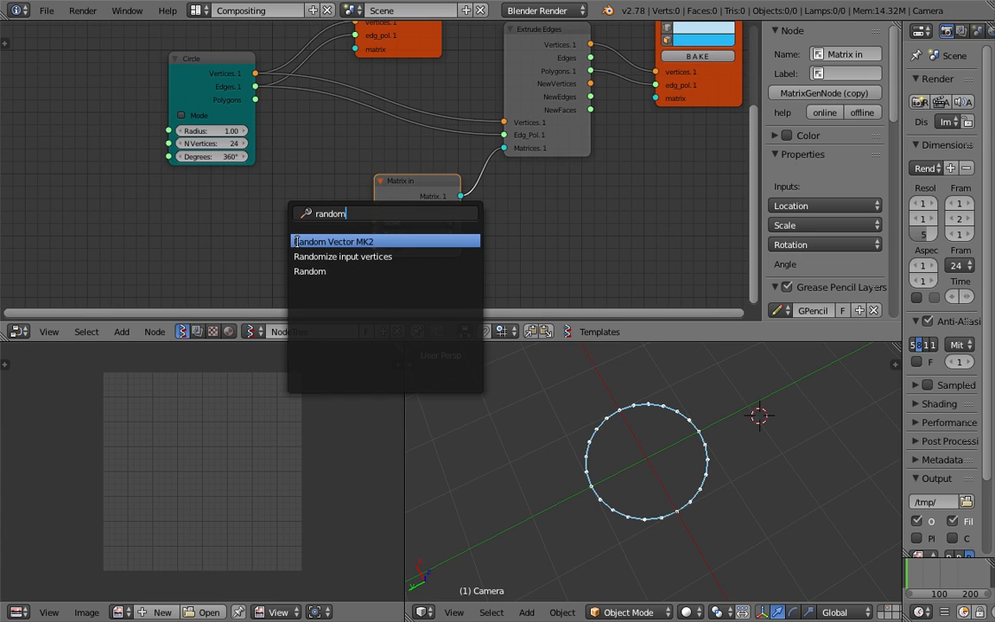
left_click(303, 242)
left_click(254, 204)
left_click_drag(340, 223, 374, 209)
Step: Set the Random Vector MK2 node's Count to 40 and Scale to 0.43
left_click_drag(312, 237, 377, 237)
middle_click_drag(608, 445, 569, 425)
scroll(701, 480, "down", 2)
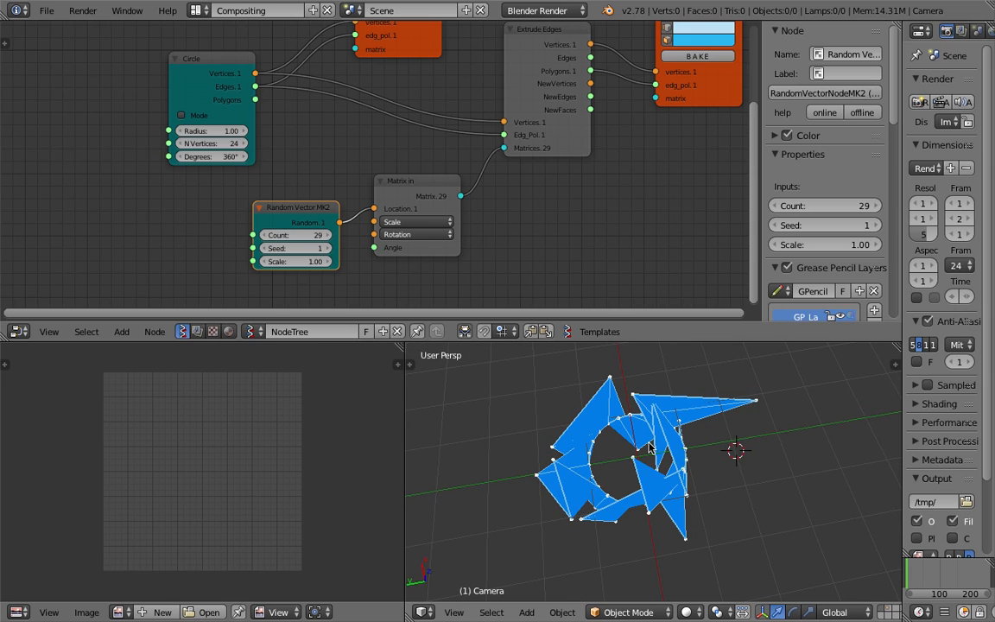
middle_click_drag(650, 447, 631, 436)
left_click_drag(293, 235, 271, 261)
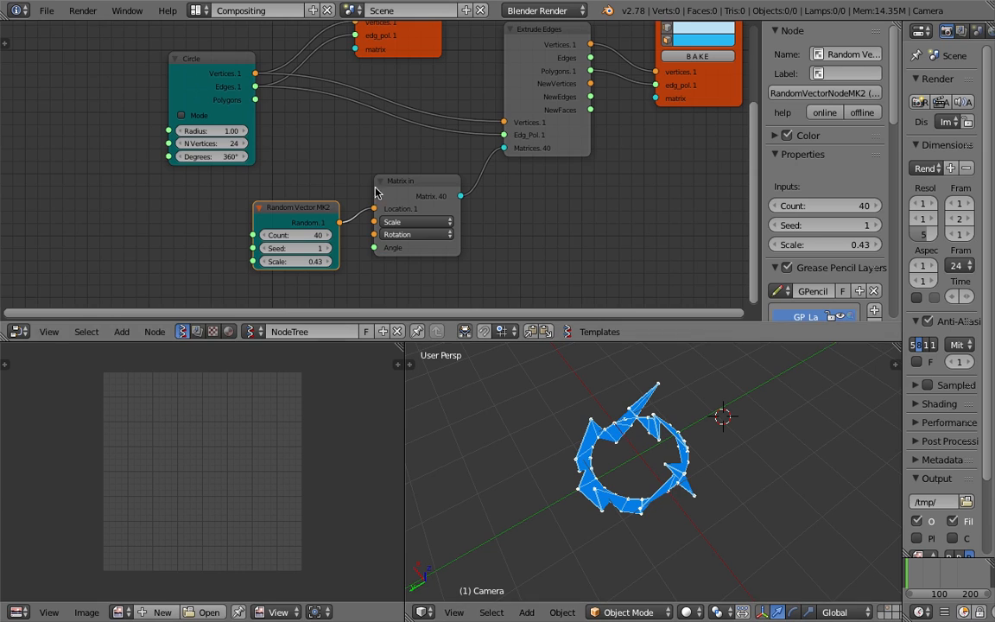
Step: Replace the Random Vector MK2 node with a Vector in node linked to the Scale input of Matrix in
left_click_drag(316, 207, 305, 203)
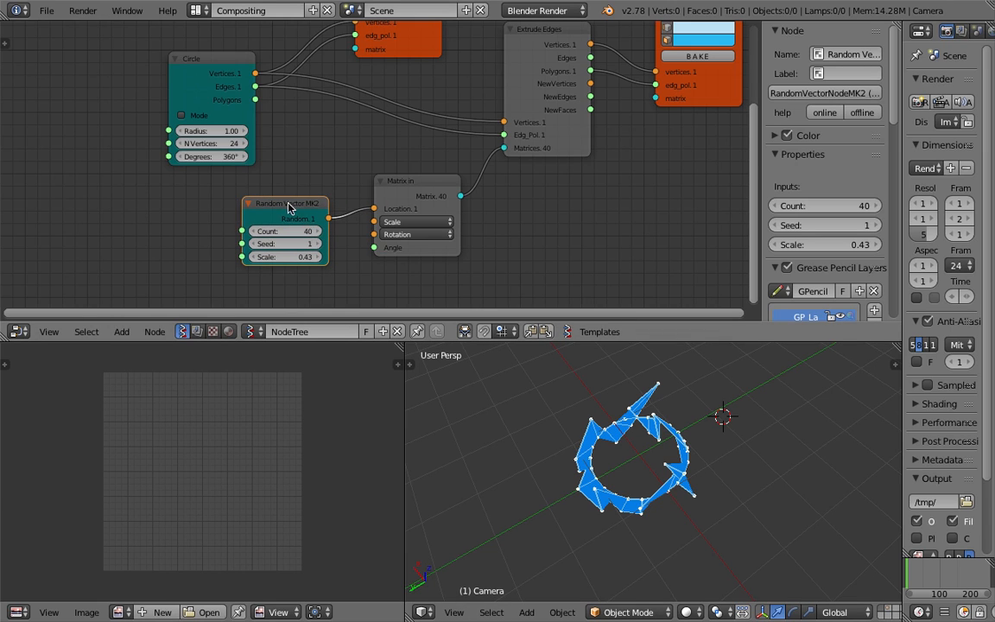
key("x")
key("space")
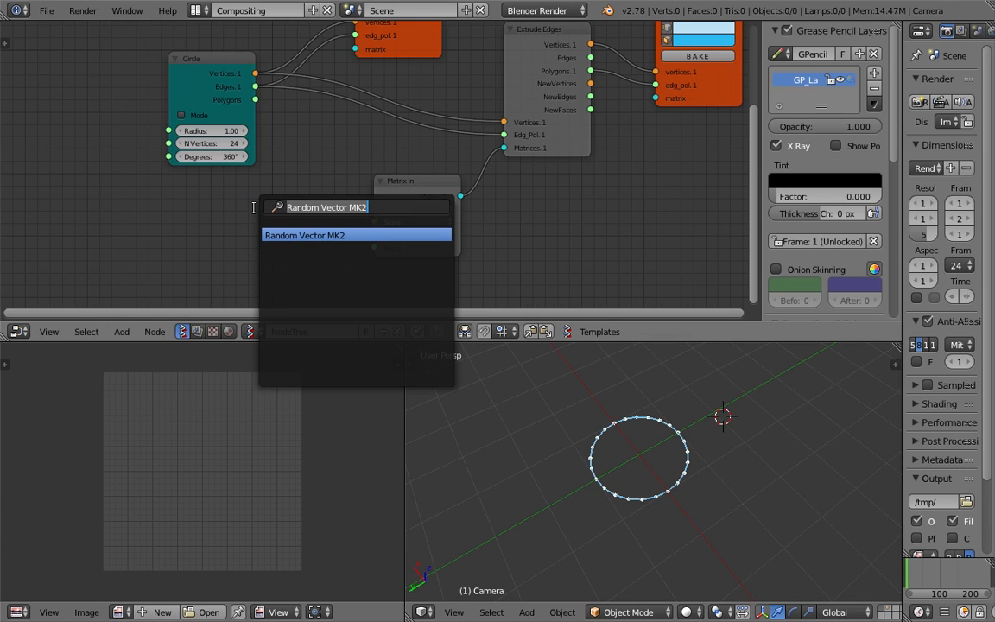
type("vector sca")
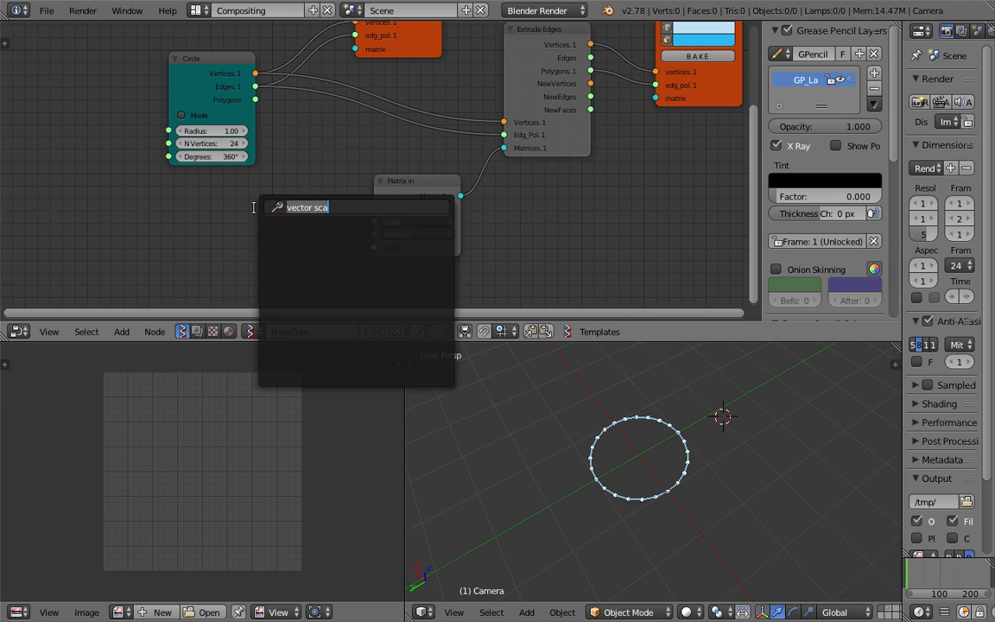
type("vector in")
key("Return")
left_click_drag(316, 228, 374, 222)
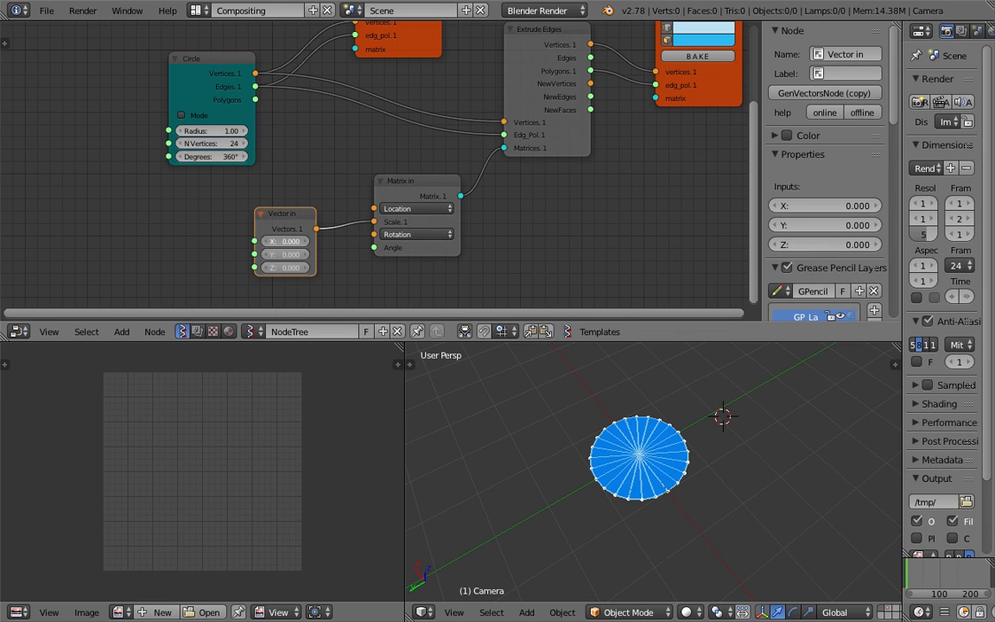
Step: Set the X, Y and Z values of the Vector in node to 1.320
left_click_drag(293, 267, 324, 266)
middle_click_drag(591, 454, 610, 442)
scroll(712, 437, "up", 3)
middle_click_drag(739, 418, 665, 462)
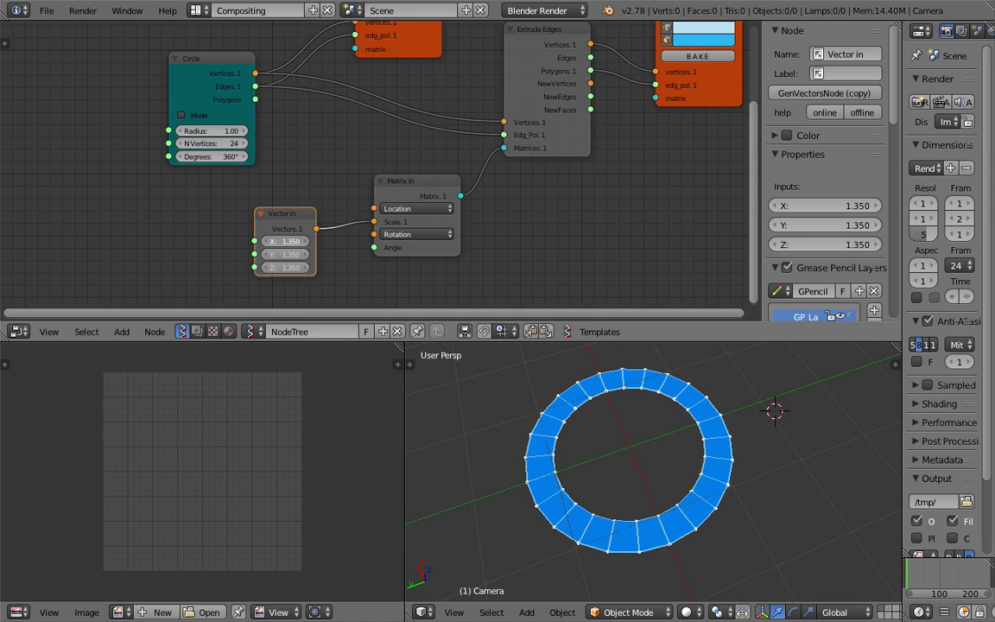
left_click_drag(286, 266, 260, 267)
middle_click_drag(395, 164, 366, 186)
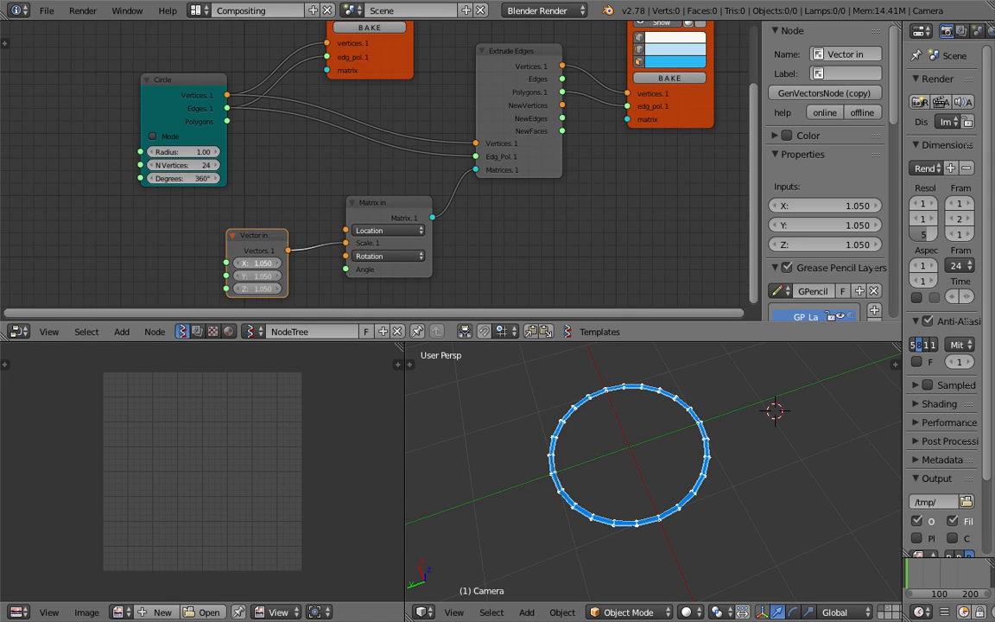
left_click_drag(258, 289, 280, 288)
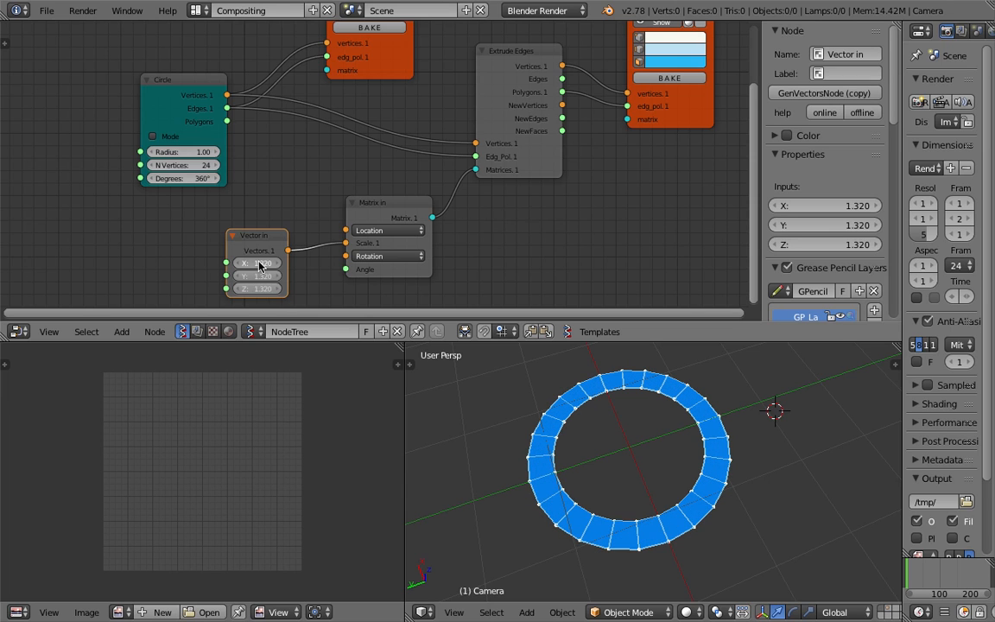
Step: Enlarge the node editor and examine the Extrude Edges node network together with the extruded ring
left_click_drag(642, 342, 652, 380)
scroll(528, 190, "down", 1)
middle_click_drag(529, 189, 479, 243)
scroll(469, 214, "up", 3)
middle_click_drag(503, 106, 398, 116)
scroll(408, 138, "up", 2)
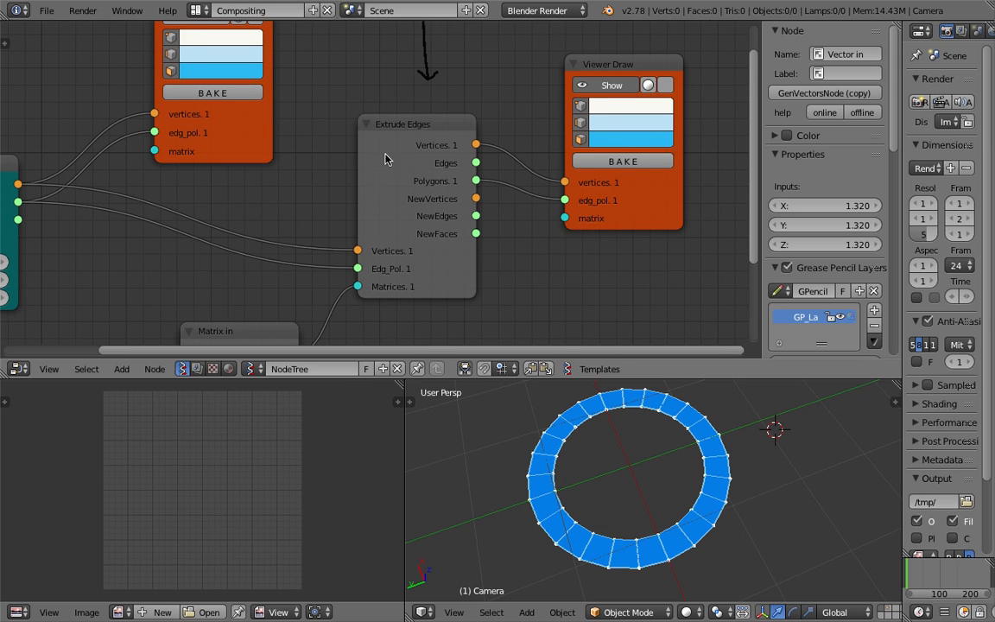
scroll(409, 140, "down", 3)
middle_click_drag(413, 245, 444, 231)
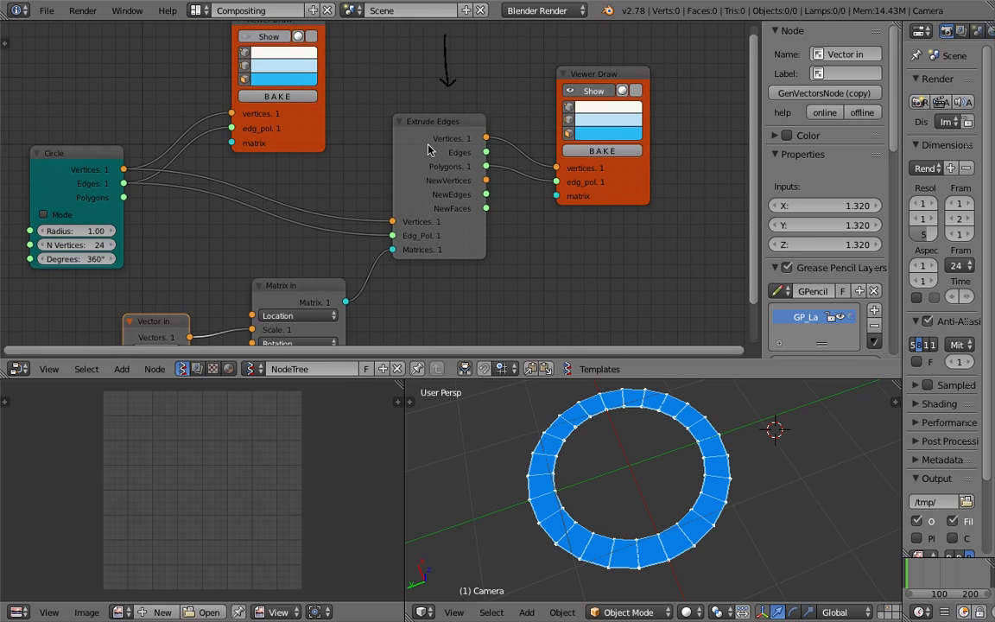
middle_click_drag(661, 505, 673, 473)
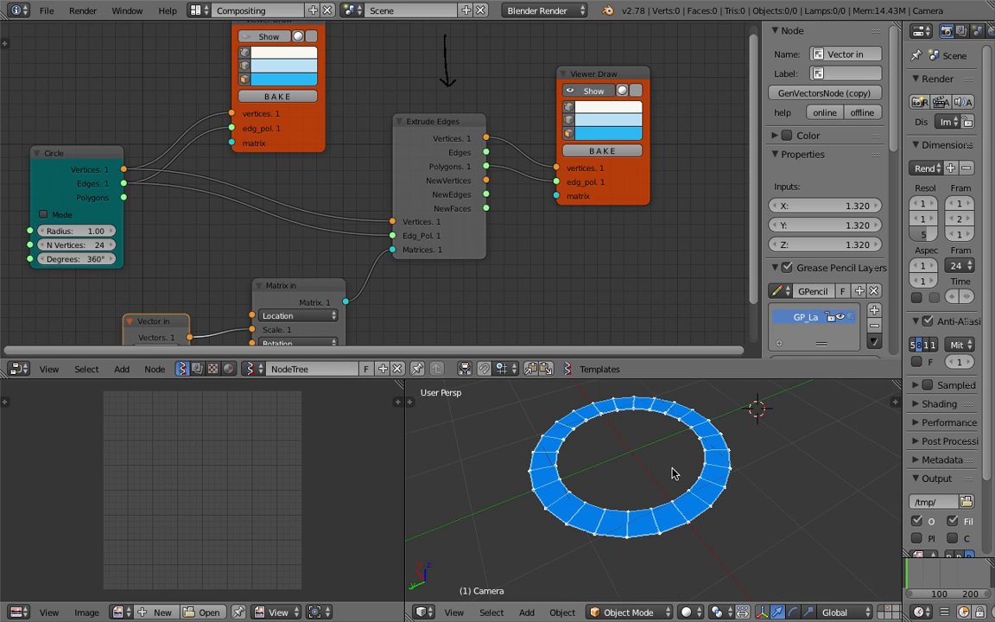
middle_click_drag(157, 167, 276, 172)
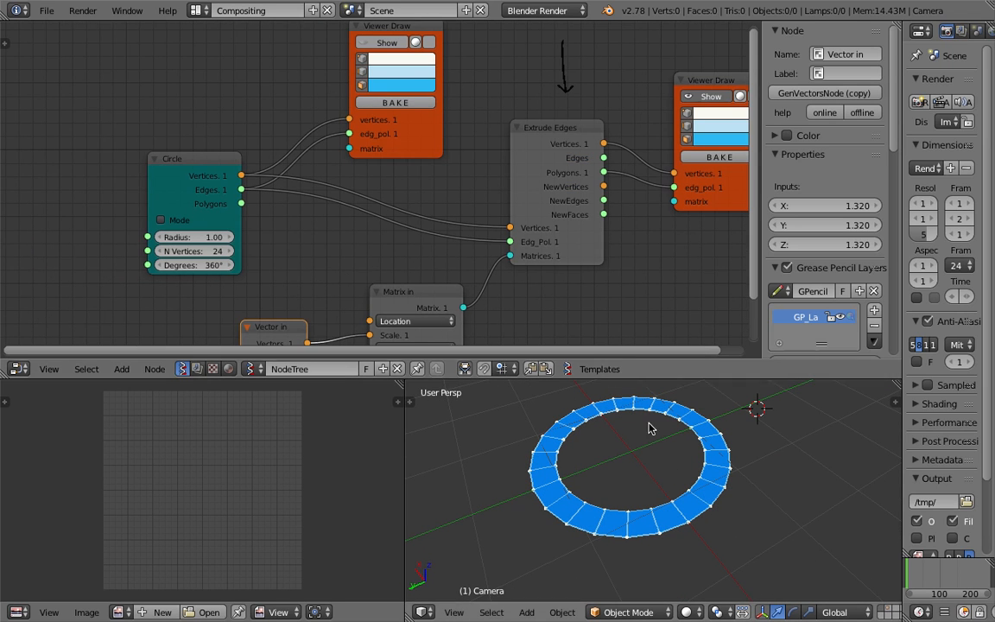
scroll(433, 210, "down", 2)
middle_click_drag(354, 272, 356, 232)
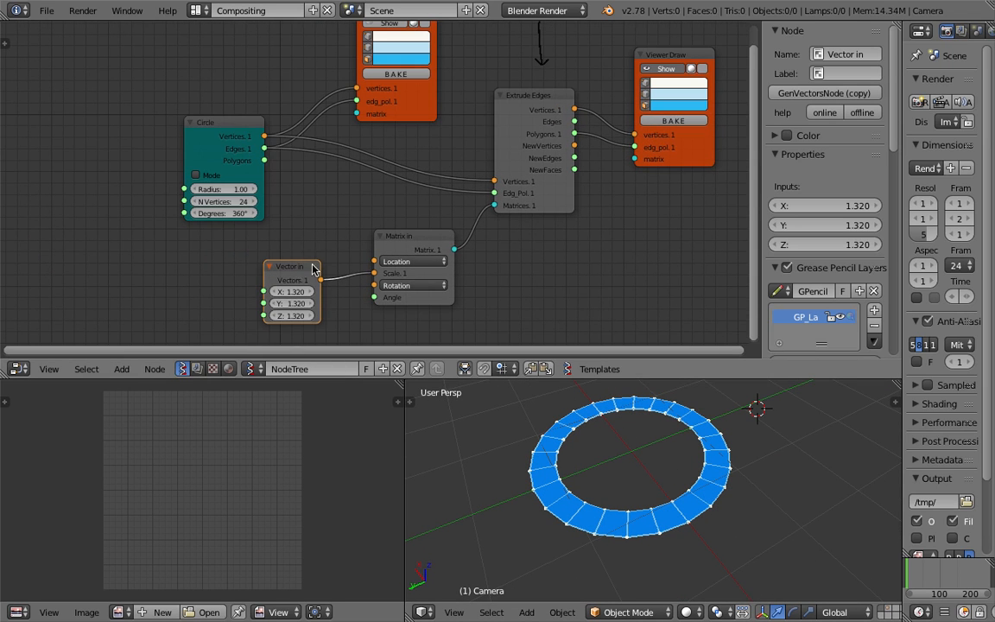
Step: Delete the Vector in, Matrix in and Extrude Edges nodes and the Viewer Draw that displayed the extruded result
left_click(400, 242)
left_click(300, 270)
key("x")
left_click(399, 237)
key("x")
left_click(526, 95)
key("x")
left_click(662, 58)
key("x")
Step: Reposition the Circle node beside the remaining Viewer Draw and turn that viewer's display on
middle_click_drag(393, 85, 428, 149)
key("ctrl+s")
left_click(428, 150)
scroll(302, 192, "up", 2)
left_click_drag(263, 201, 260, 166)
left_click(423, 73)
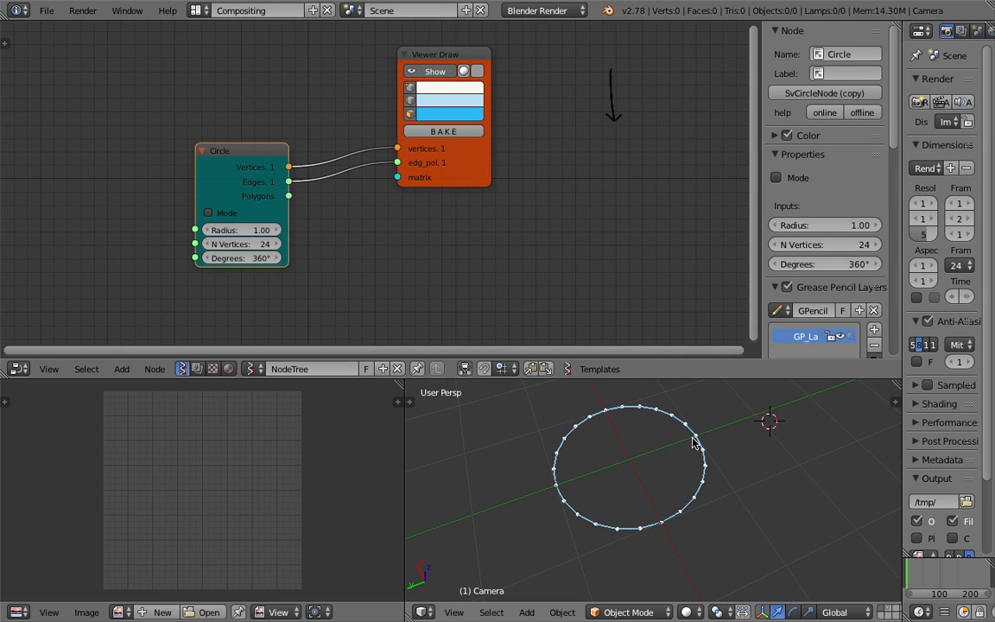
Step: Set the Circle's Radius to 0.58 and N Vertices to 17, and move the node higher
left_click_drag(259, 230, 226, 230)
left_click_drag(263, 151, 272, 94)
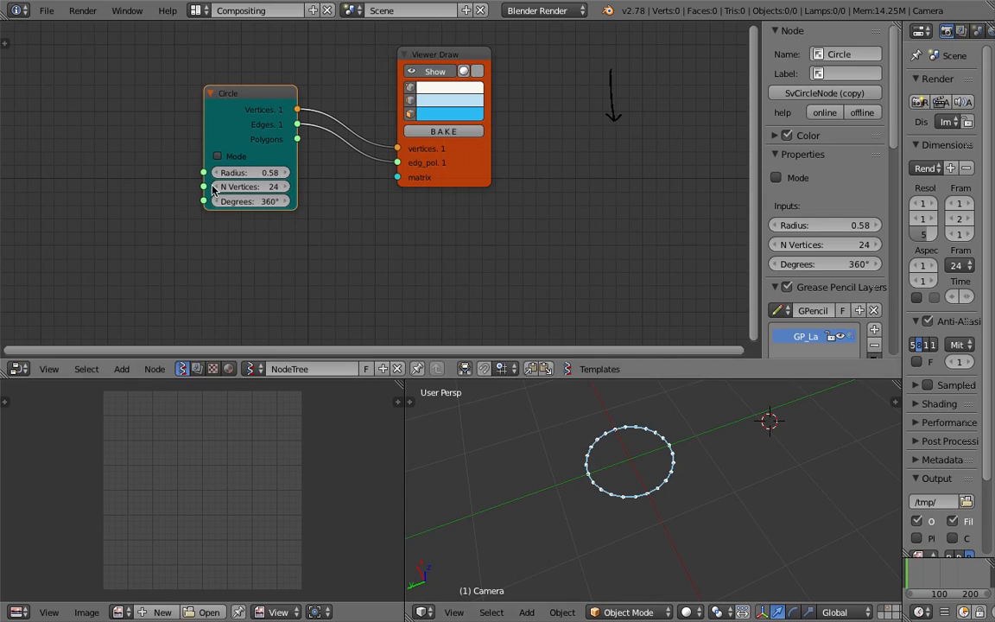
middle_click_drag(170, 161, 257, 176)
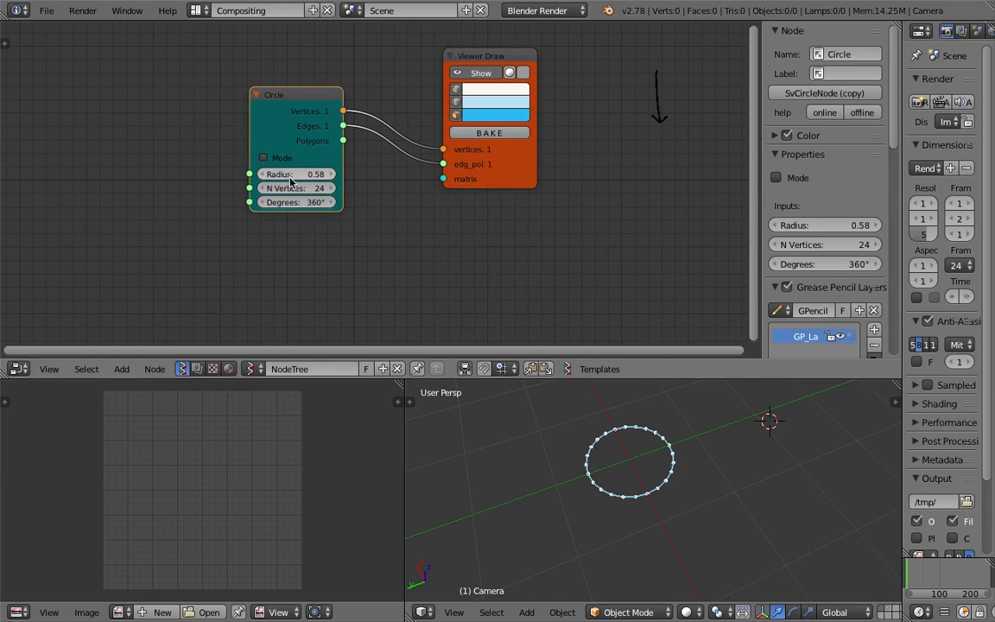
left_click_drag(298, 187, 292, 187)
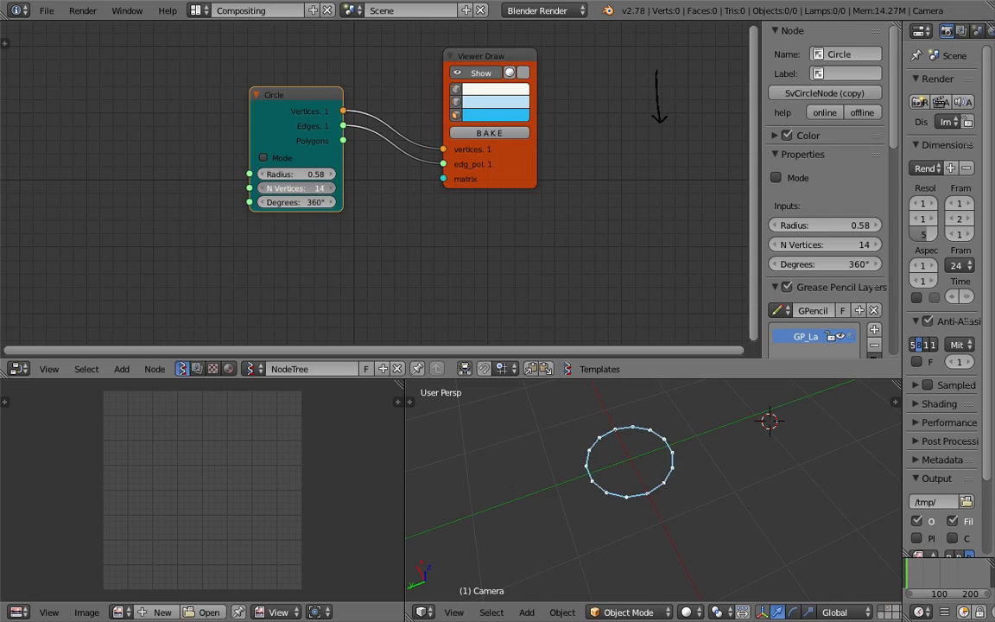
scroll(310, 197, "up", 3)
Step: Link the Circle's Polygons output to the viewer's edg_pol input in place of Edges, and reduce Degrees to 186.54
left_click_drag(335, 129, 462, 158)
left_click_drag(292, 207, 287, 207)
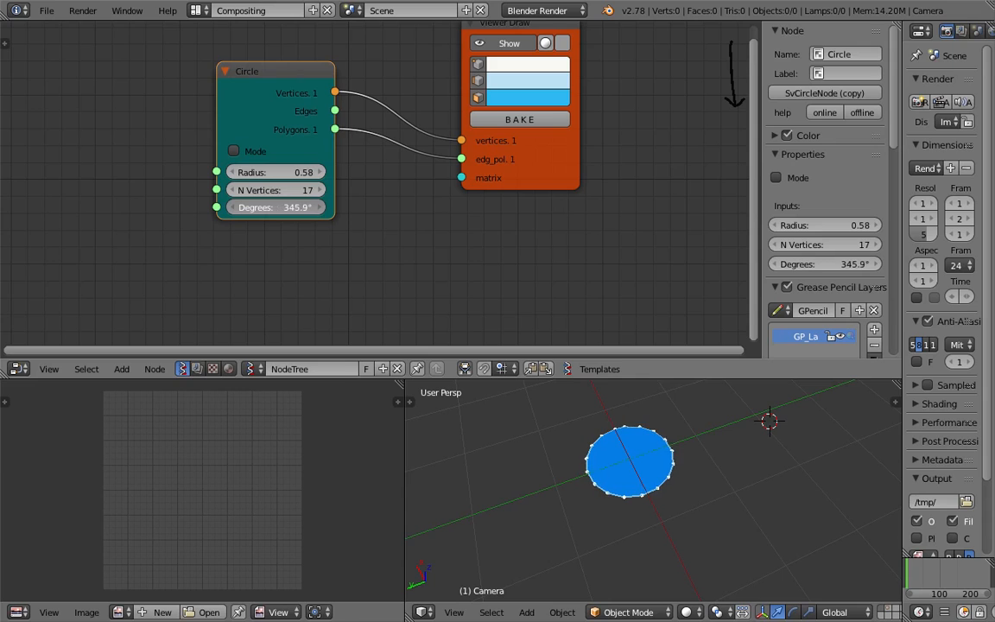
left_click_drag(278, 208, 258, 207)
middle_click_drag(777, 449, 703, 492)
scroll(689, 471, "up", 4)
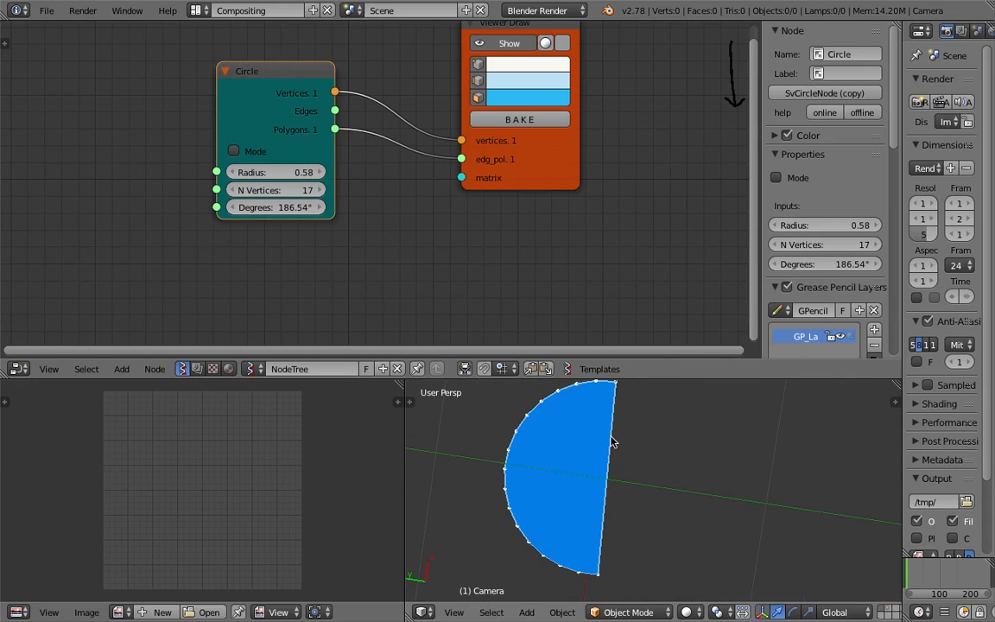
Step: Set the Circle's Degrees to 310.89 and enable its Mode option
left_click_drag(290, 212, 352, 216)
left_click(261, 154)
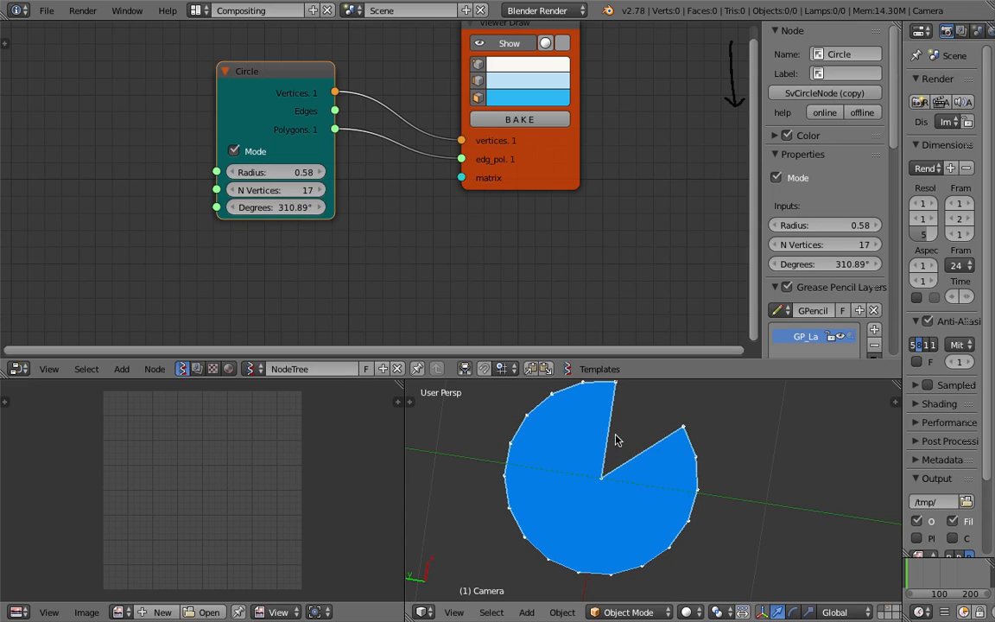
scroll(616, 447, "down", 2)
Step: Set the Circle's Degrees to 360
left_click(287, 207)
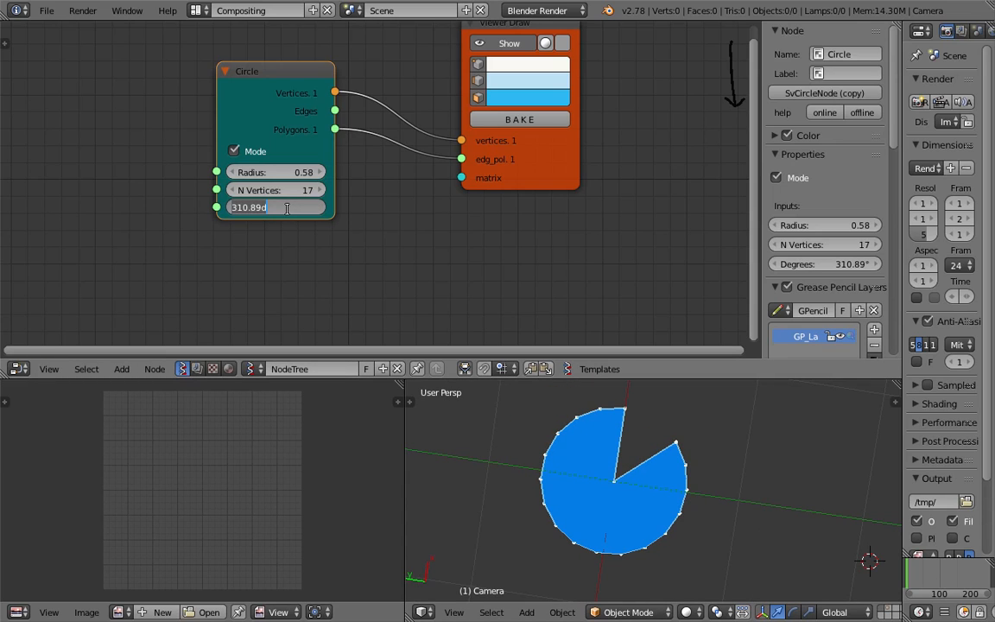
type("360")
key("Return")
middle_click_drag(639, 471, 669, 463)
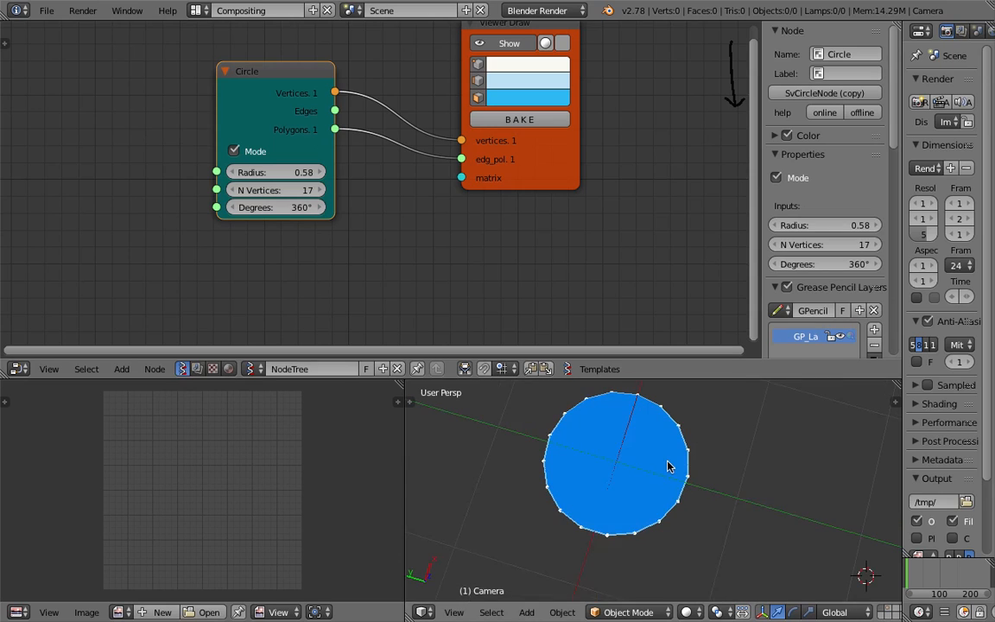
Step: Change the Viewer Draw's polygon color to yellow and reduce the Circle's Degrees to 72.9
mouse_move(287, 208)
left_mouse_down()
mouse_move(216, 207)
mouse_move(235, 208)
left_mouse_up()
left_click(545, 102)
left_click_drag(573, 130, 504, 211)
left_click_drag(277, 207, 165, 208)
middle_click_drag(656, 436, 750, 400)
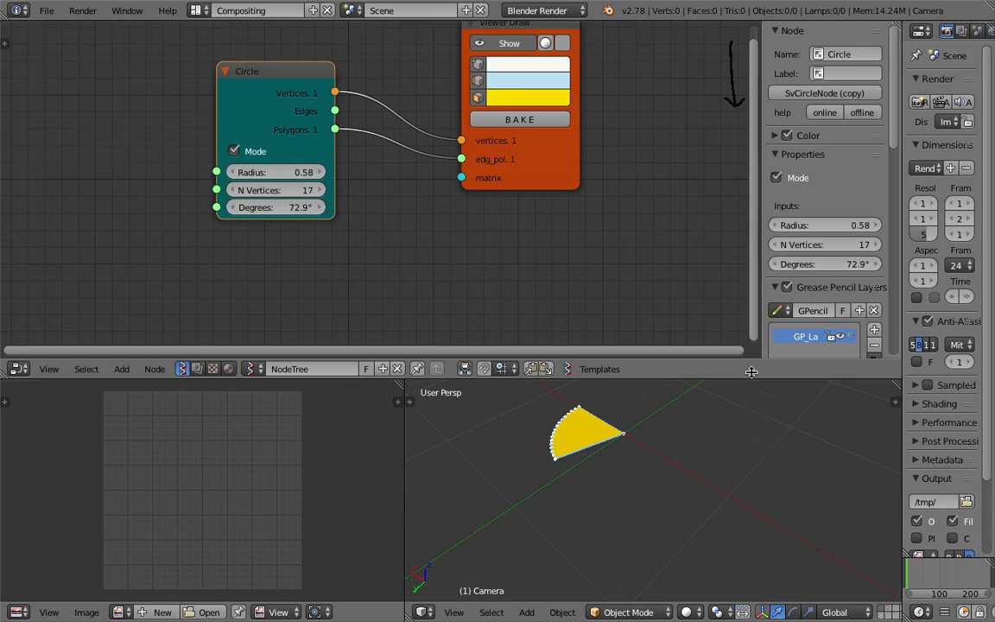
Step: Reduce the node editor's height and move the Circle node closer to the Viewer Draw
left_click_drag(750, 377, 691, 300)
mouse_move(696, 394)
middle_mouse_down()
mouse_move(640, 402)
mouse_move(632, 429)
mouse_move(657, 435)
mouse_move(691, 414)
middle_mouse_up()
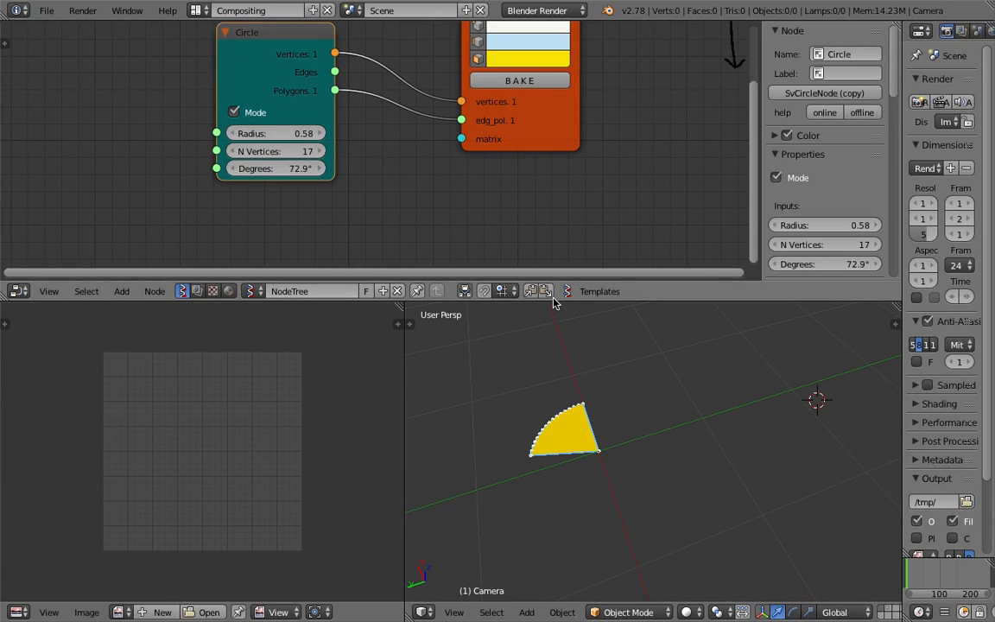
left_click_drag(553, 300, 553, 324)
middle_click_drag(505, 344, 535, 444)
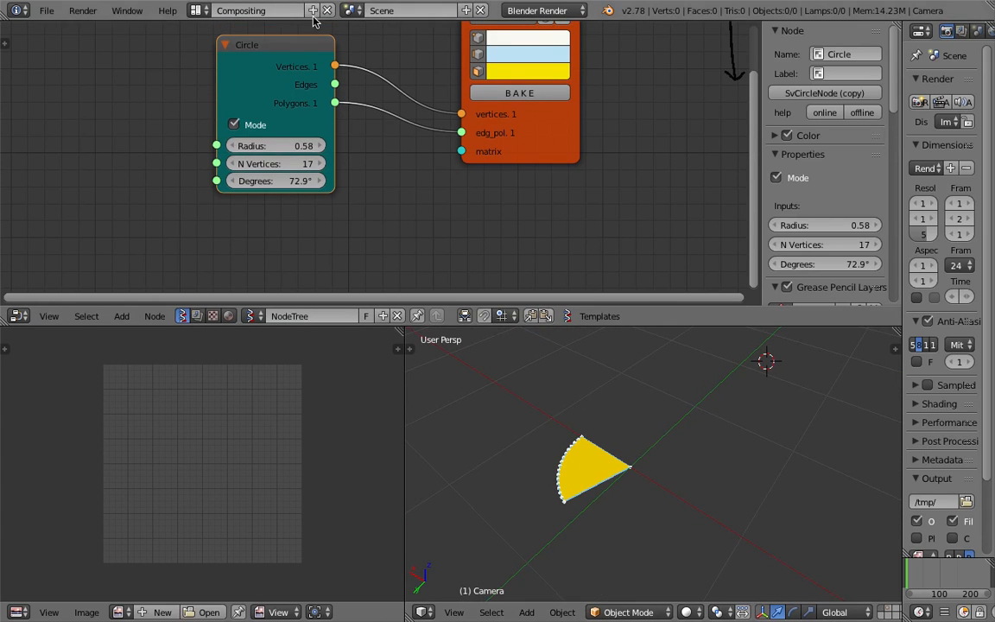
middle_click_drag(339, 62, 369, 80)
left_click_drag(320, 65, 350, 58)
middle_click_drag(525, 119, 537, 131)
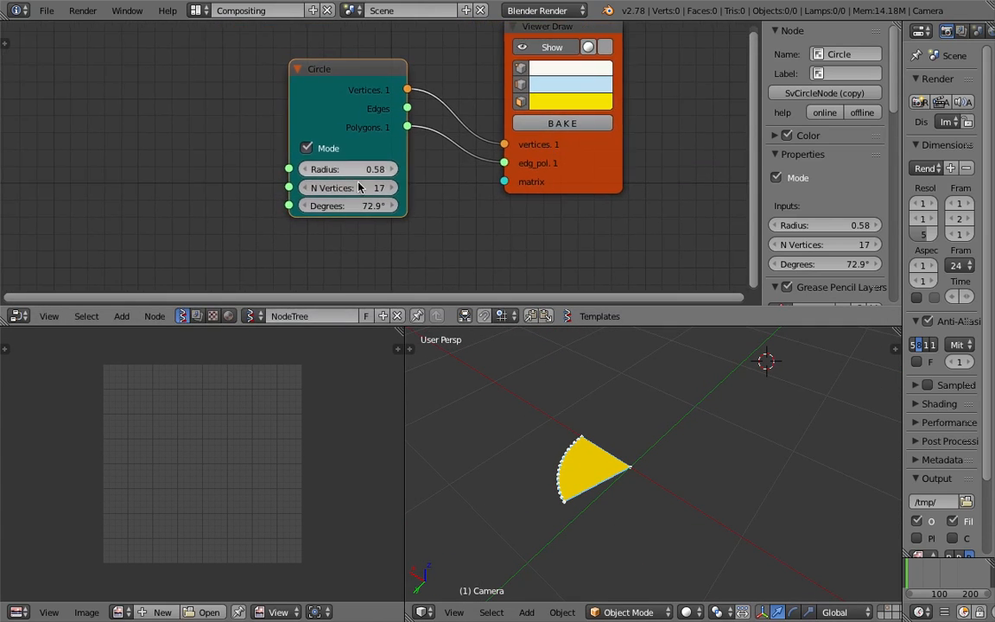
scroll(294, 182, "up", 2)
scroll(299, 186, "down", 1)
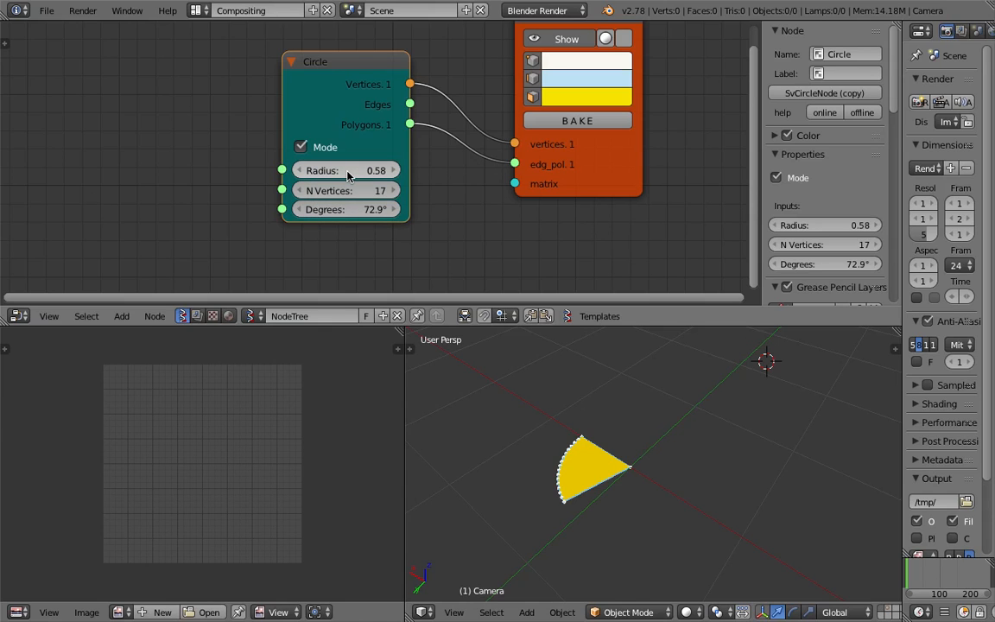
Step: Set the Circle's Radius to 1.27 and N Vertices to 29
mouse_move(343, 177)
left_mouse_down()
mouse_move(406, 177)
mouse_move(339, 175)
left_mouse_up()
scroll(406, 225, "down", 1)
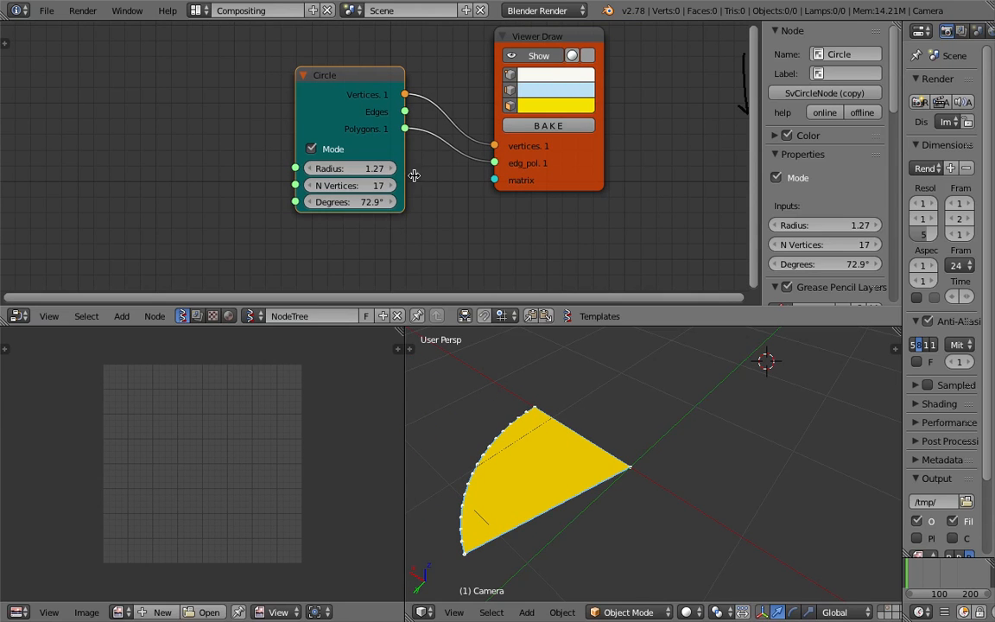
mouse_move(361, 186)
left_mouse_down()
mouse_move(415, 186)
mouse_move(357, 186)
left_mouse_up()
left_click(255, 181)
middle_click_drag(498, 413, 531, 397)
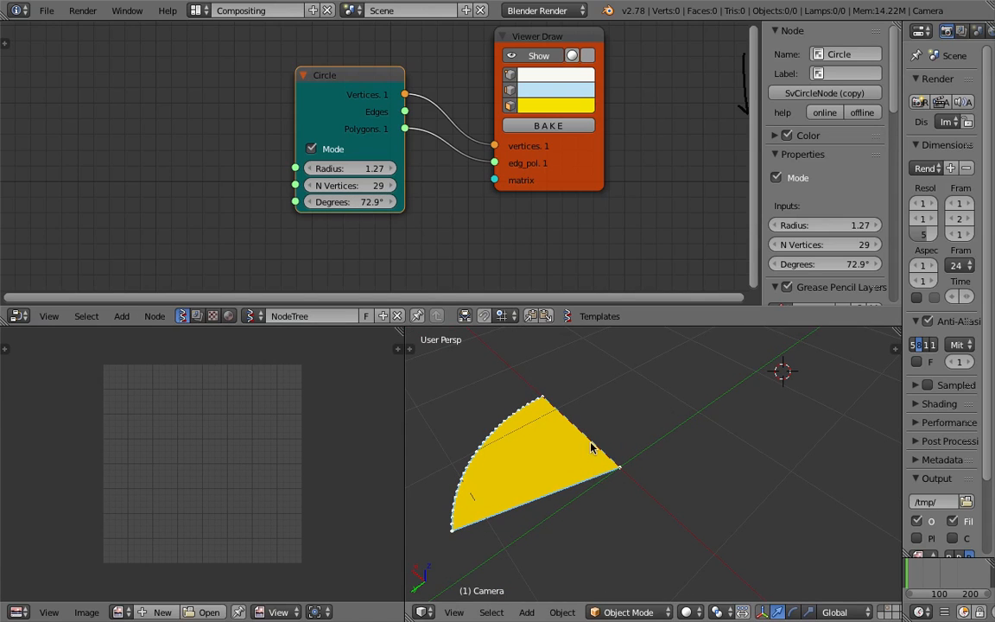
middle_click_drag(550, 227, 578, 204)
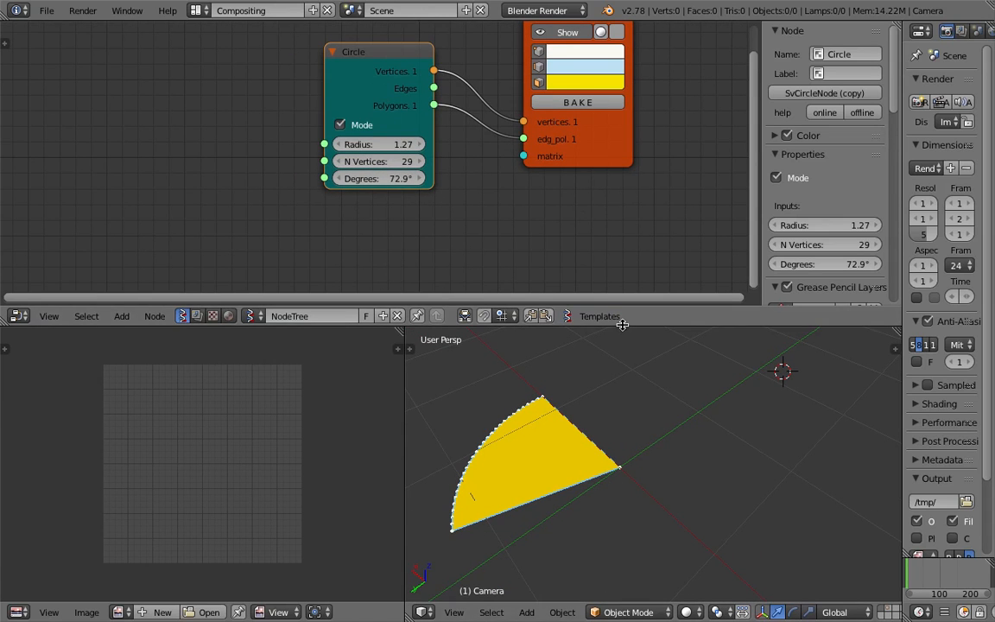
Step: Increase the node editor's height and save the file
left_click_drag(622, 325, 629, 379)
key("ctrl+s")
left_click(271, 251)
Step: Add a Matrix in node below the Circle and link its Matrix output to the Viewer Draw's matrix input
key("shift+a")
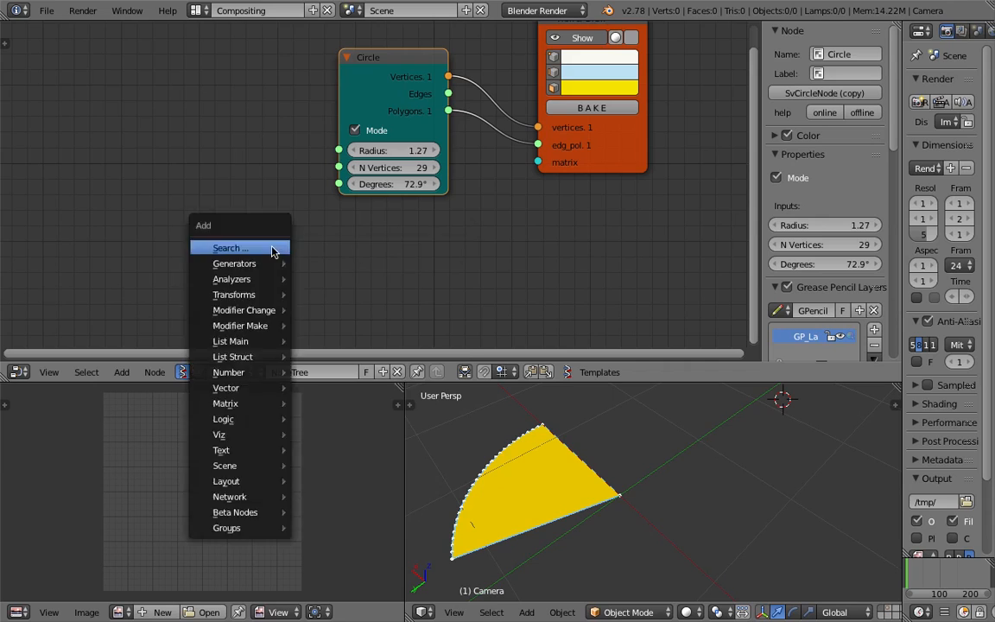
left_click(271, 249)
type("matrix i")
key("Return")
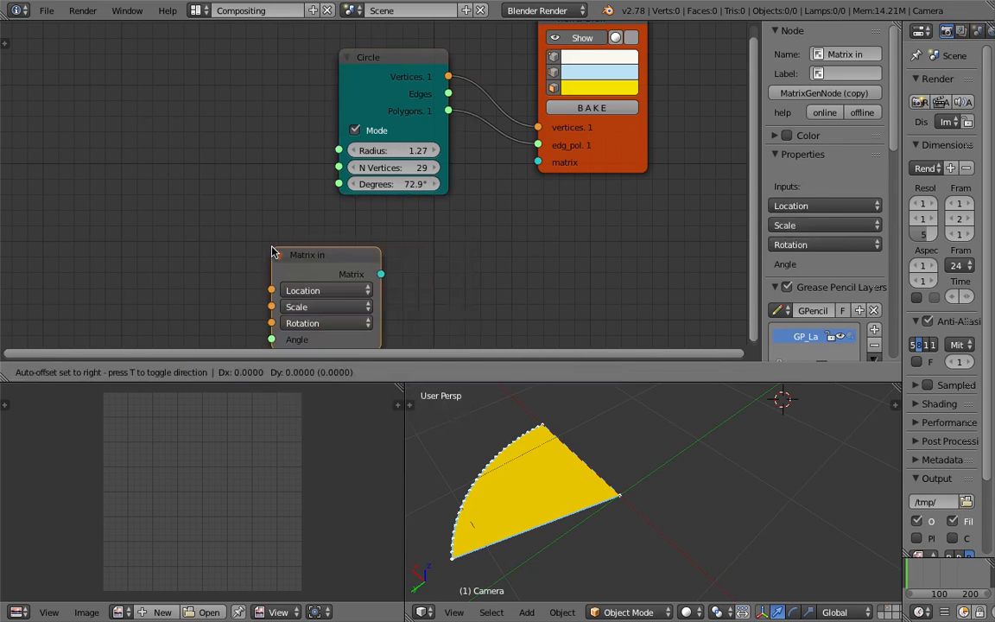
left_click(507, 251)
mouse_move(490, 246)
left_mouse_down()
mouse_move(524, 207)
mouse_move(538, 162)
left_mouse_up()
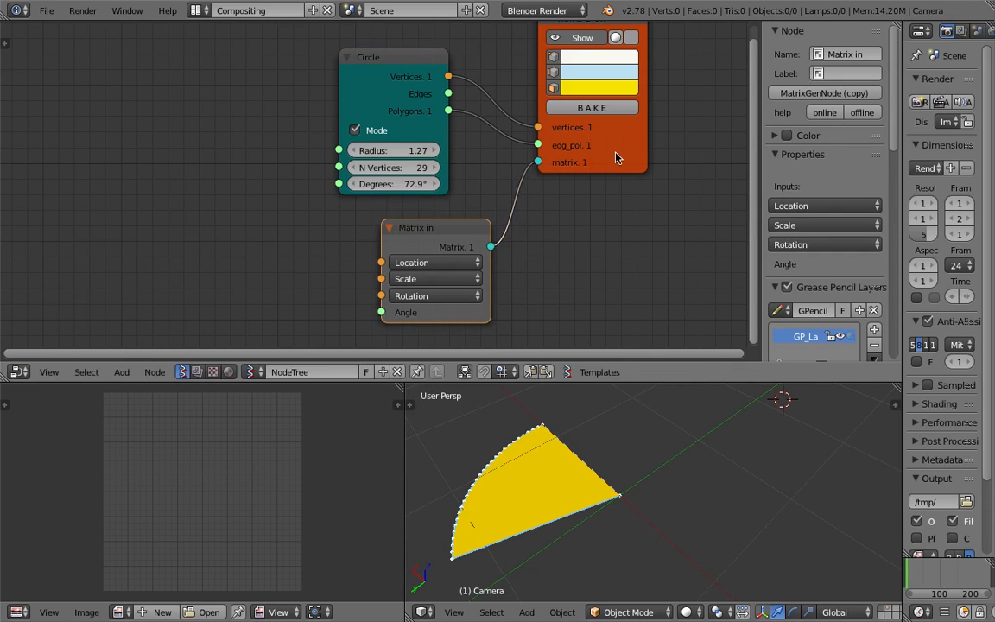
Step: Move the Viewer Draw node farther from the Circle and save the file
left_click_drag(617, 157, 694, 166)
key("ctrl+s")
left_click(694, 166)
Step: Add a Line node beside the Matrix in node, leaving a gap between them
key("shift+a")
left_click(256, 207)
type("line")
key("Down")
key("Up")
key("Return")
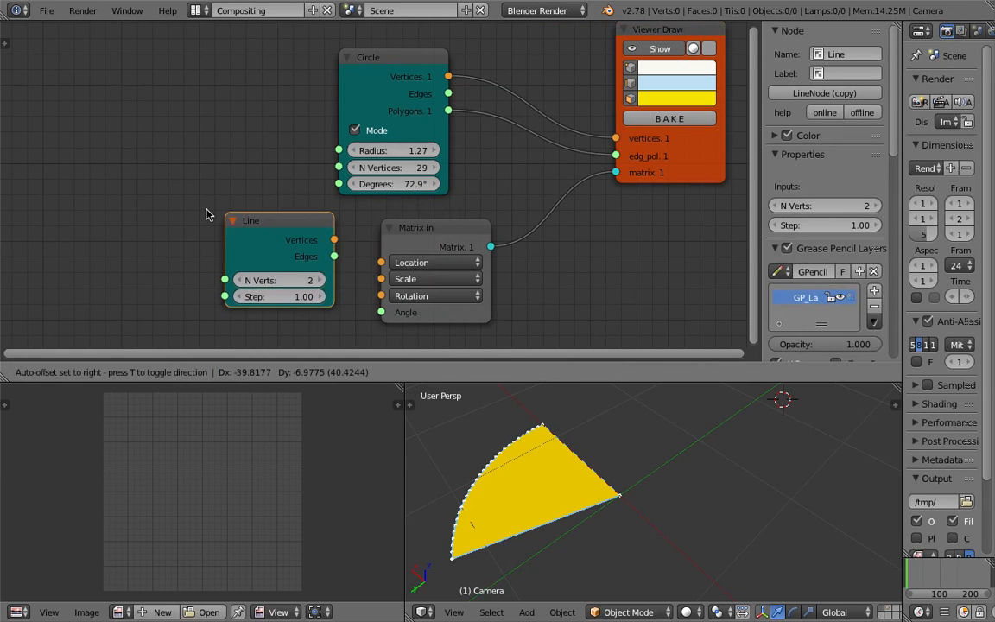
left_click(205, 214)
left_click_drag(298, 231, 248, 232)
Step: Place the Line node lower than the Matrix in node and make the node editor taller
middle_click_drag(234, 252, 258, 201)
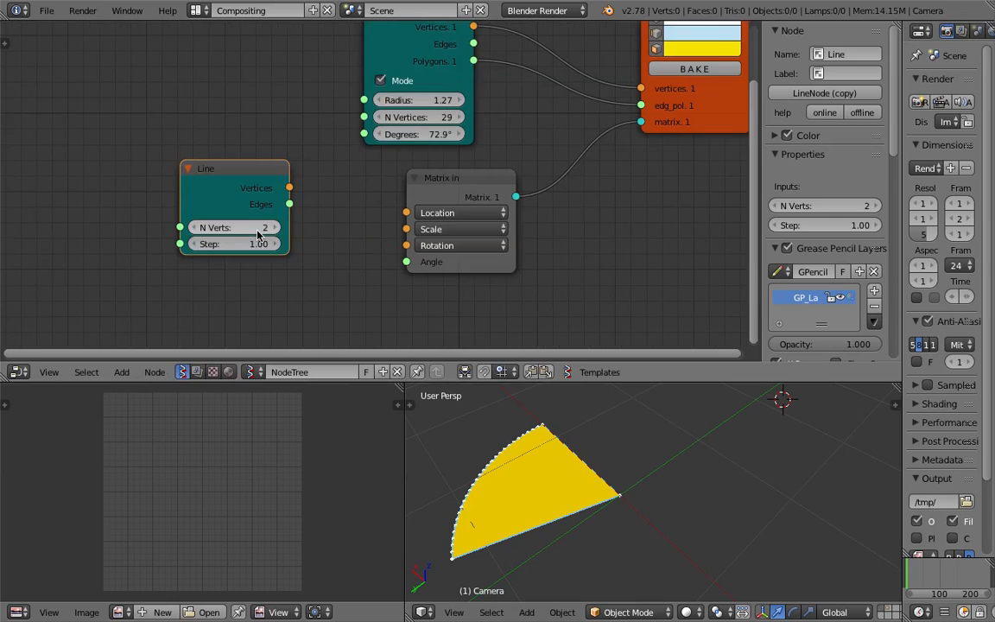
left_click_drag(271, 201, 251, 224)
middle_click_drag(304, 221, 304, 173)
scroll(310, 173, "down", 3)
left_click_drag(281, 175, 314, 235)
left_click_drag(473, 382, 470, 444)
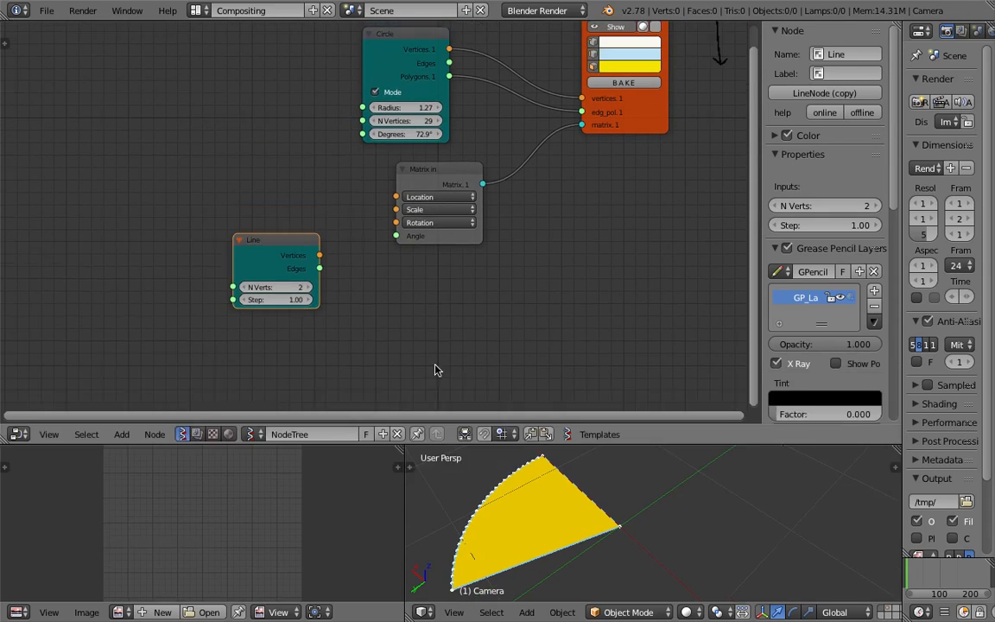
Step: Arrange the Matrix in node under the Circle with the Line node below it, and save the file
middle_click_drag(410, 316, 395, 321)
scroll(394, 321, "up", 1)
mouse_move(264, 250)
left_mouse_down()
mouse_move(286, 238)
mouse_move(278, 238)
left_mouse_up()
left_click_drag(445, 248, 423, 255)
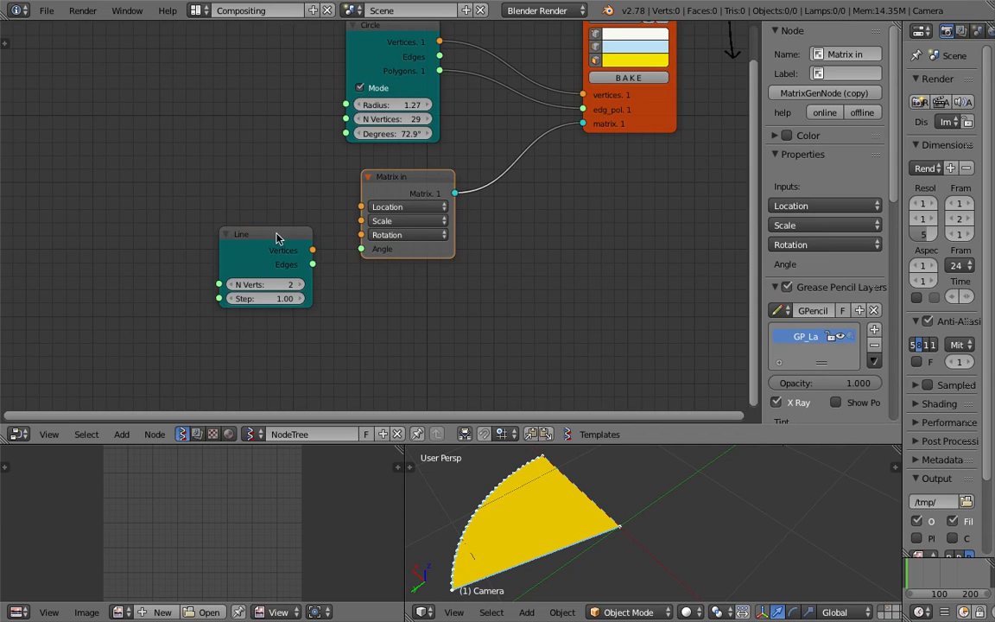
left_click_drag(265, 236, 264, 253)
middle_click_drag(443, 264, 392, 276)
scroll(392, 276, "down", 1)
key("ctrl+s")
left_click(429, 282)
Step: Duplicate the Viewer Draw, link the Line's Vertices to the copy's vertices input, and place both nodes close together
left_click(589, 142)
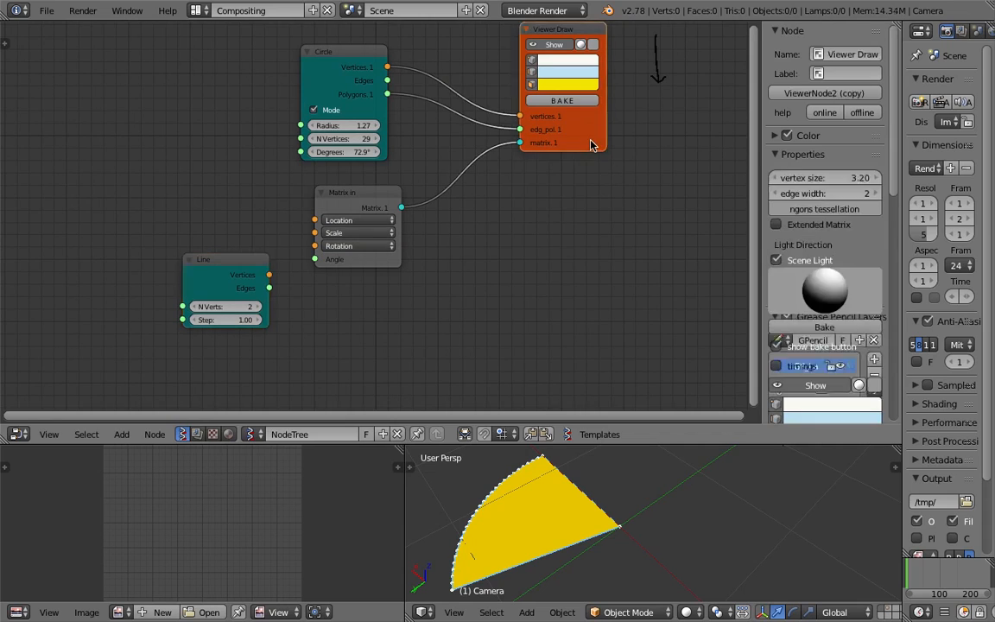
key("shift+d")
left_click(533, 371)
mouse_move(271, 276)
left_mouse_down()
mouse_move(422, 337)
mouse_move(463, 341)
left_mouse_up()
key("g")
left_click(391, 290)
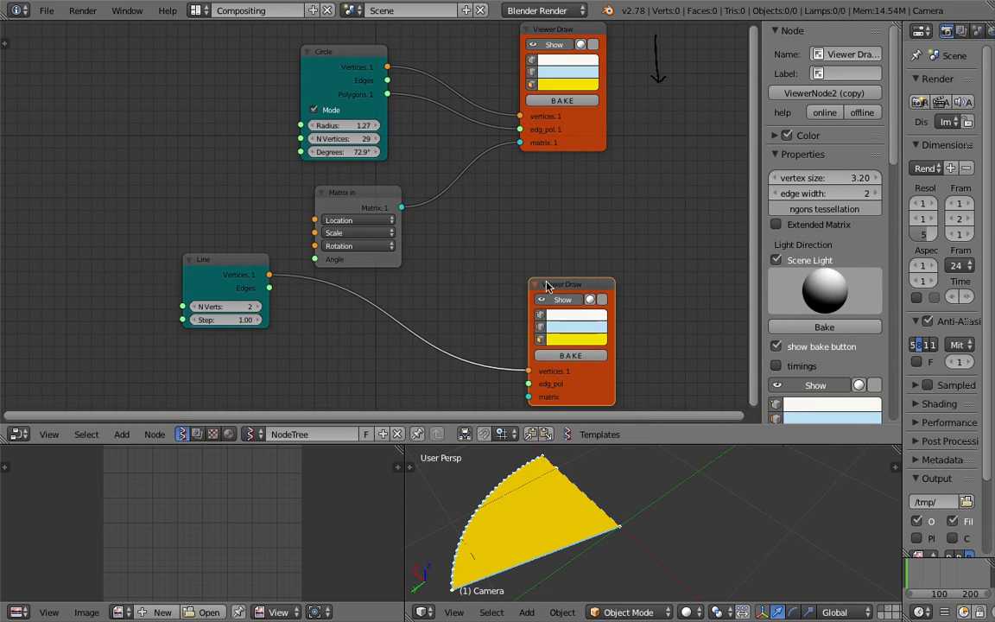
left_click_drag(548, 282, 446, 258)
mouse_move(241, 261)
left_mouse_down()
mouse_move(282, 289)
mouse_move(316, 293)
left_mouse_up()
Step: Change the second Viewer Draw's polygon color to red and link the Line's Edges to its edg_pol input
middle_click_drag(566, 591, 543, 529)
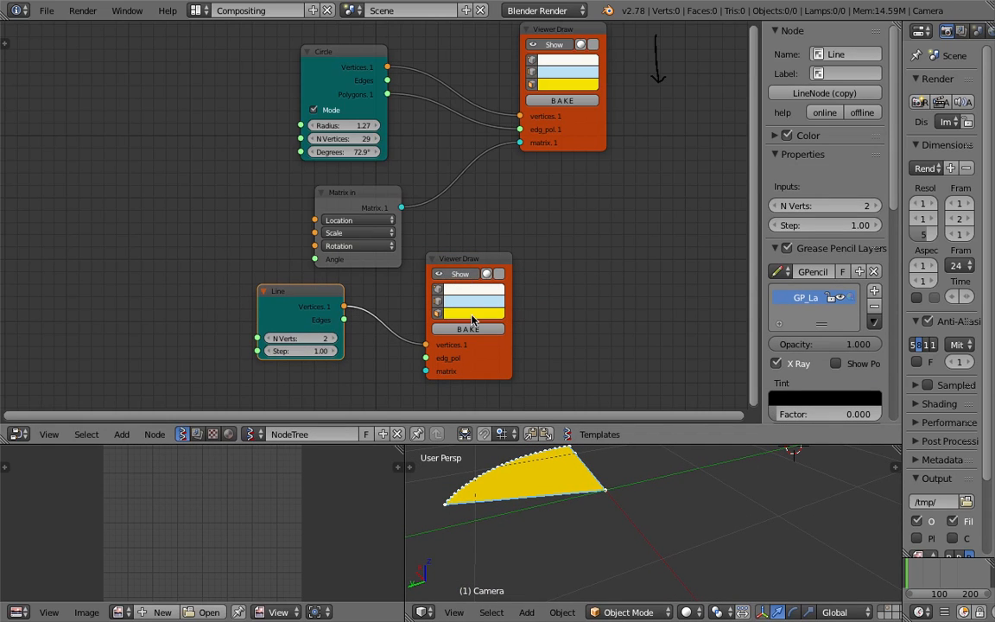
left_click(471, 315)
left_click(500, 226)
mouse_move(621, 498)
middle_mouse_down()
mouse_move(615, 477)
mouse_move(612, 494)
middle_mouse_up()
left_click_drag(343, 319, 426, 357)
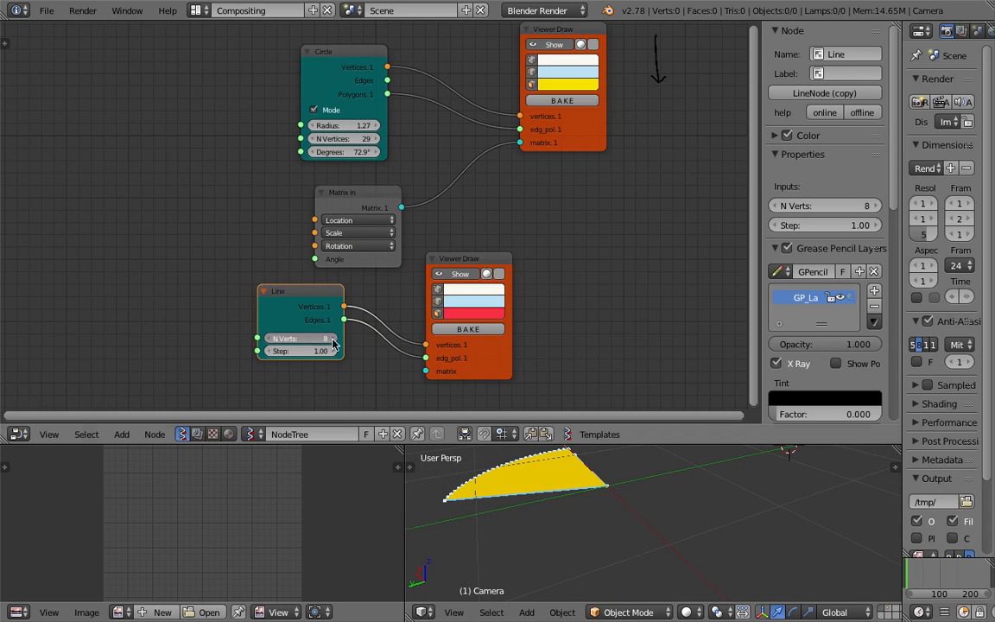
Step: Set the Line's N Verts to 10 and enlarge the 3D view to inspect the line
left_click(332, 340)
left_click(333, 340)
scroll(637, 511, "down", 5)
middle_click_drag(637, 510, 604, 530)
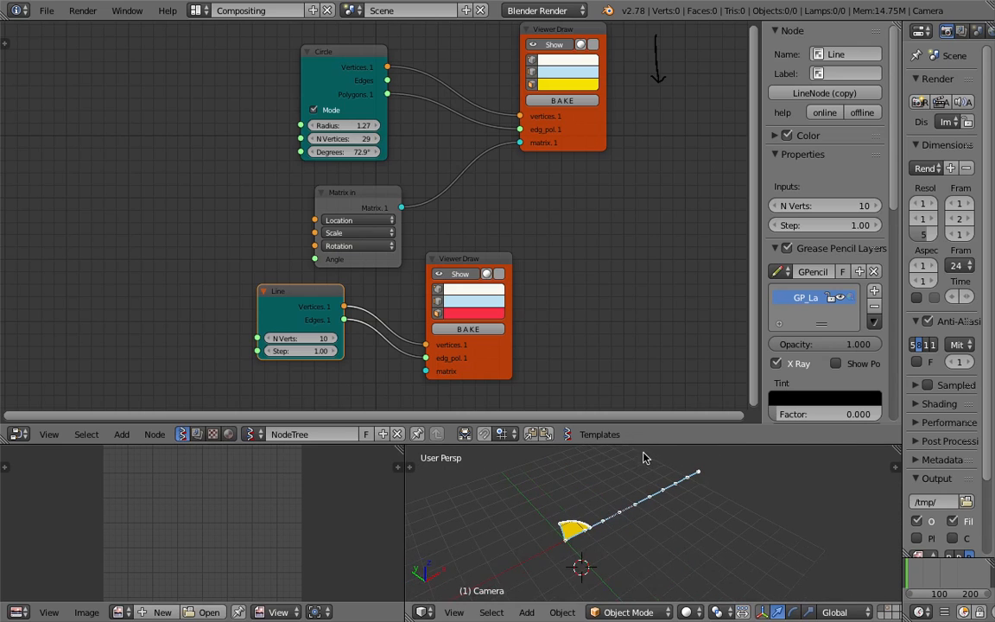
left_click_drag(648, 446, 650, 253)
middle_click_drag(567, 438, 556, 464)
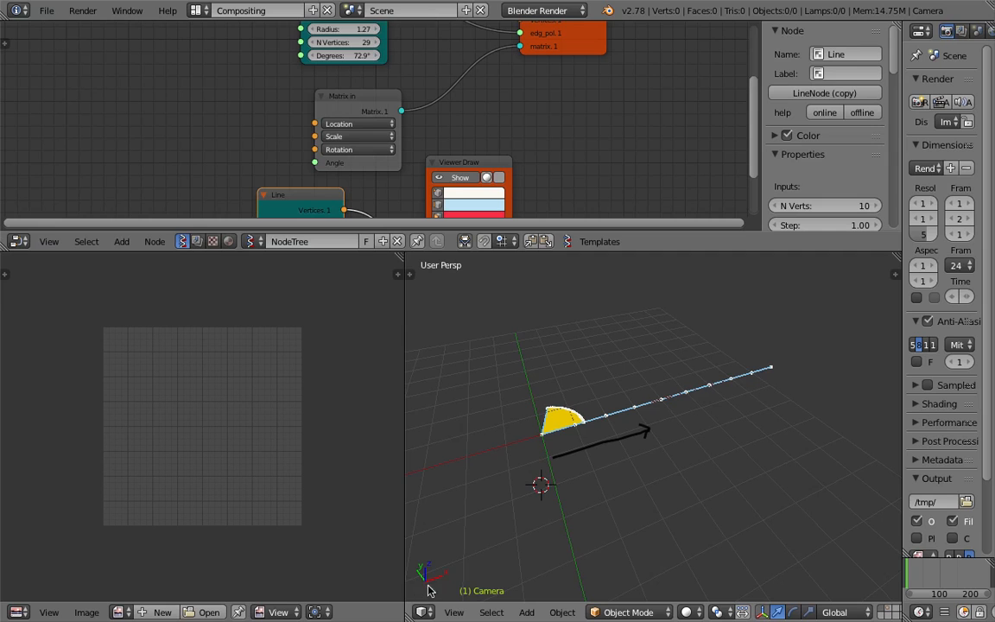
Step: Increase the node editor's height again and space out the Line node and the second Viewer Draw
left_click_drag(429, 252, 418, 398)
middle_click_drag(393, 284, 352, 211)
scroll(356, 210, "up", 3)
left_click_drag(442, 151, 586, 179)
left_click_drag(260, 192, 433, 200)
middle_click_drag(420, 198, 243, 177)
left_click_drag(388, 165, 492, 136)
left_click_drag(276, 201, 330, 190)
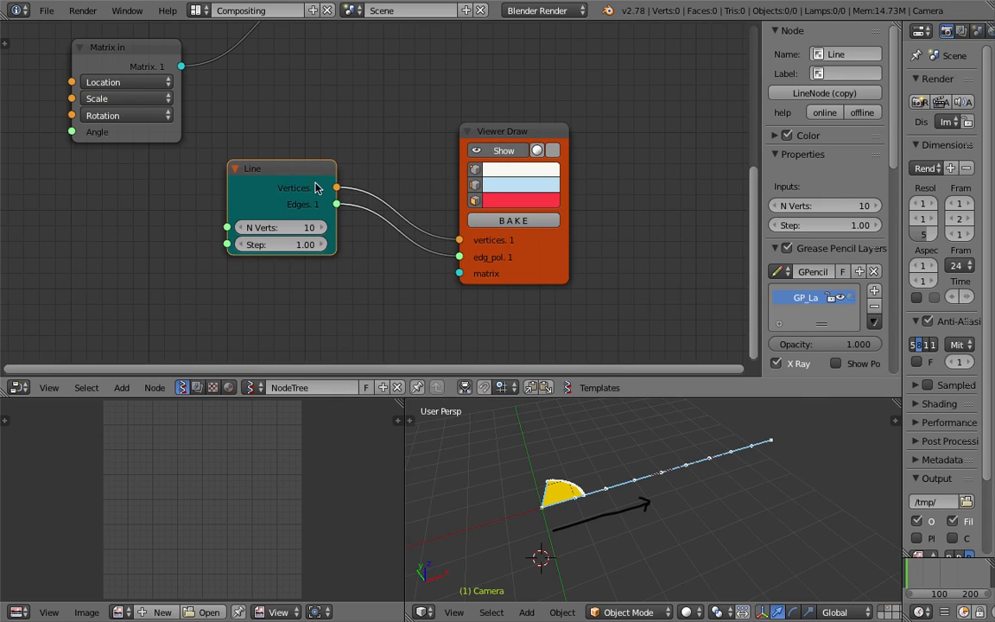
middle_click_drag(177, 96, 194, 141)
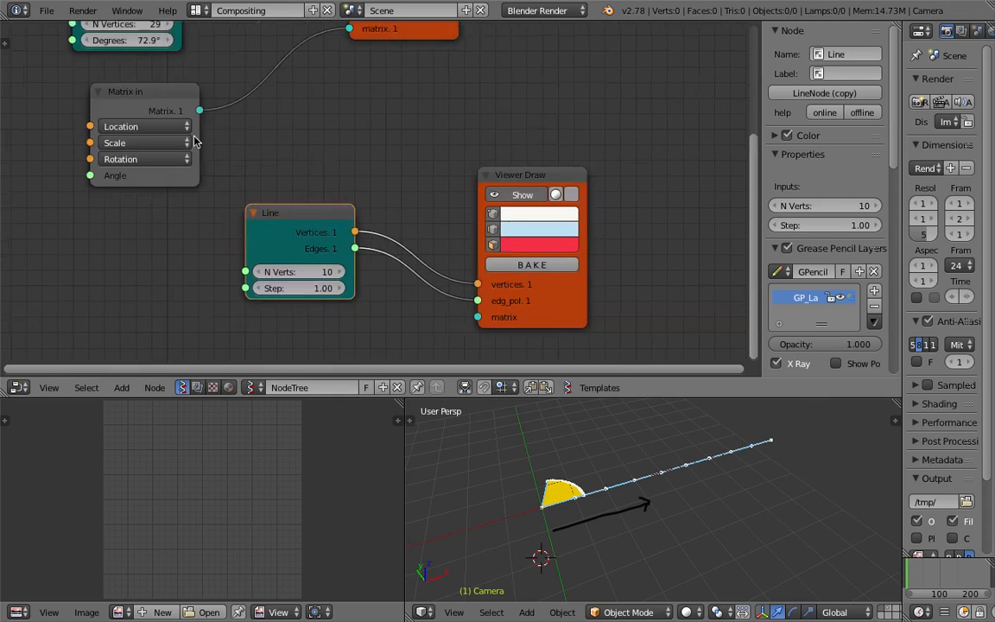
key("g")
left_click(169, 84)
Step: Set the Line's N Verts to 11
middle_click_drag(550, 466, 567, 459)
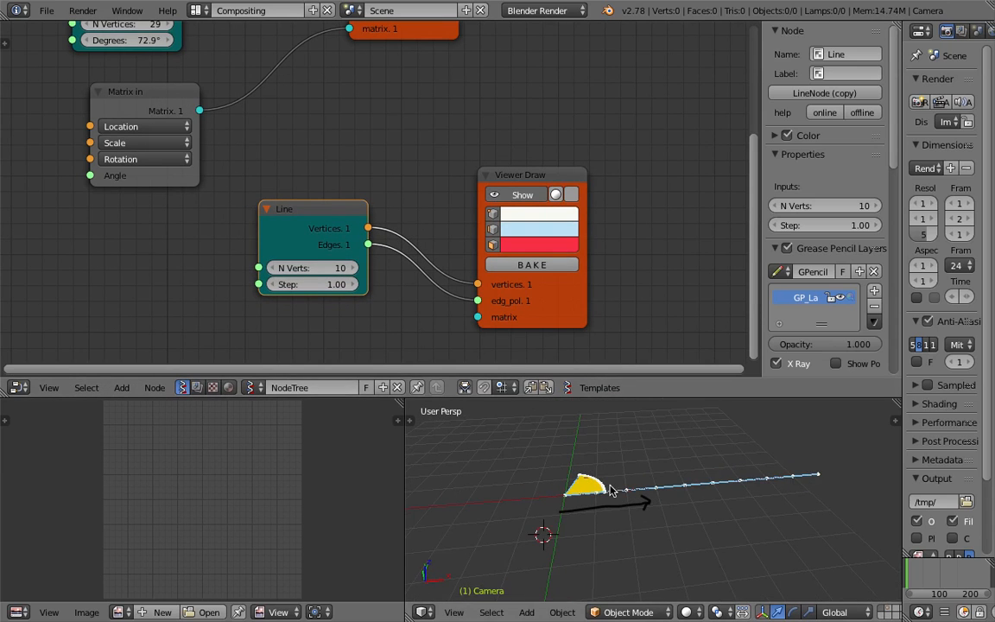
middle_click_drag(645, 499, 678, 492)
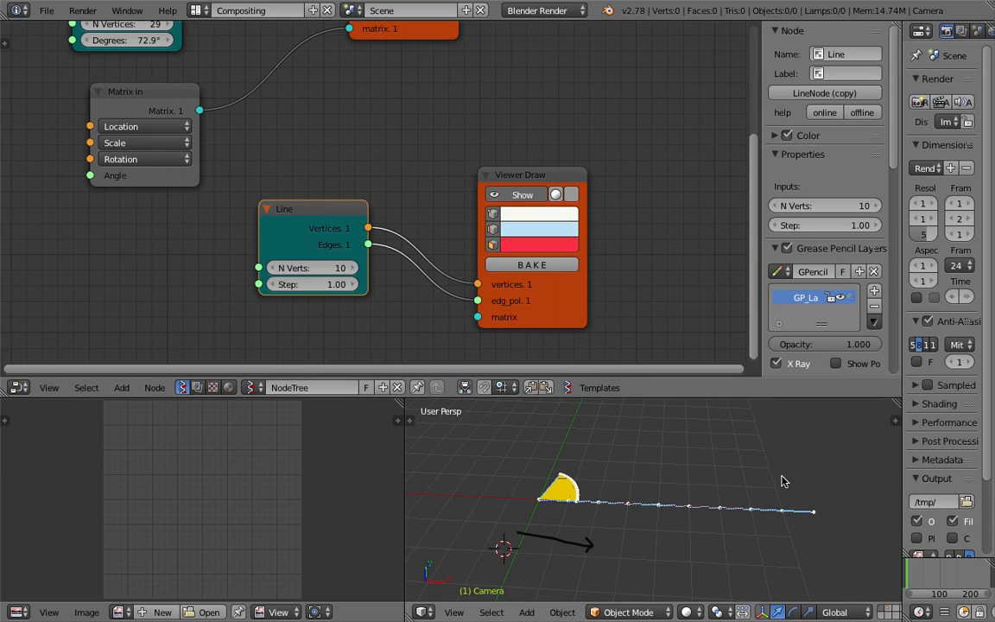
mouse_move(341, 272)
left_mouse_down()
mouse_move(372, 272)
mouse_move(344, 273)
left_mouse_up()
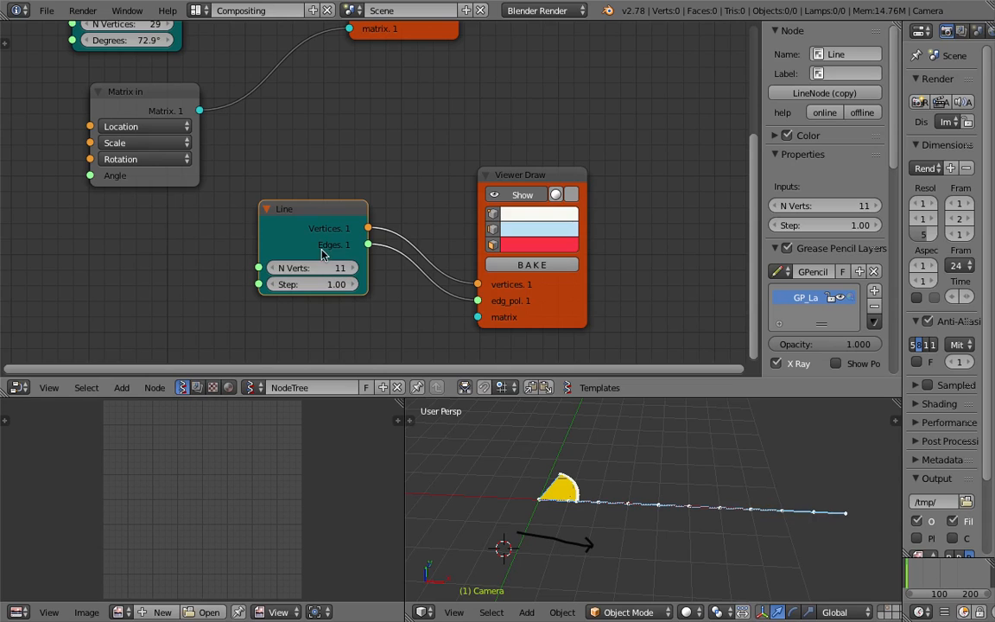
Step: Insert a Vector out node on the link between the Line's Vertices and the second Viewer Draw
left_click_drag(318, 225, 253, 238)
key("shift+a")
left_click(324, 171)
type("vector")
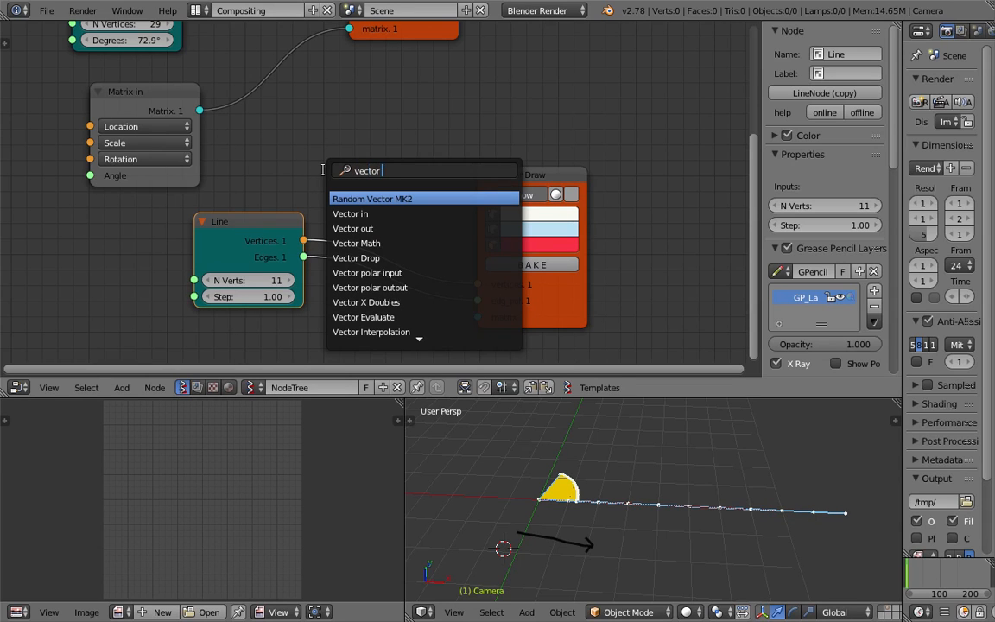
key("Down")
key("Down")
key("Return")
left_click(453, 153)
Step: Insert a Vector in node between the Vector out node and the second Viewer Draw
key("shift+a")
left_click(472, 126)
type("vec")
key("Down")
key("Return")
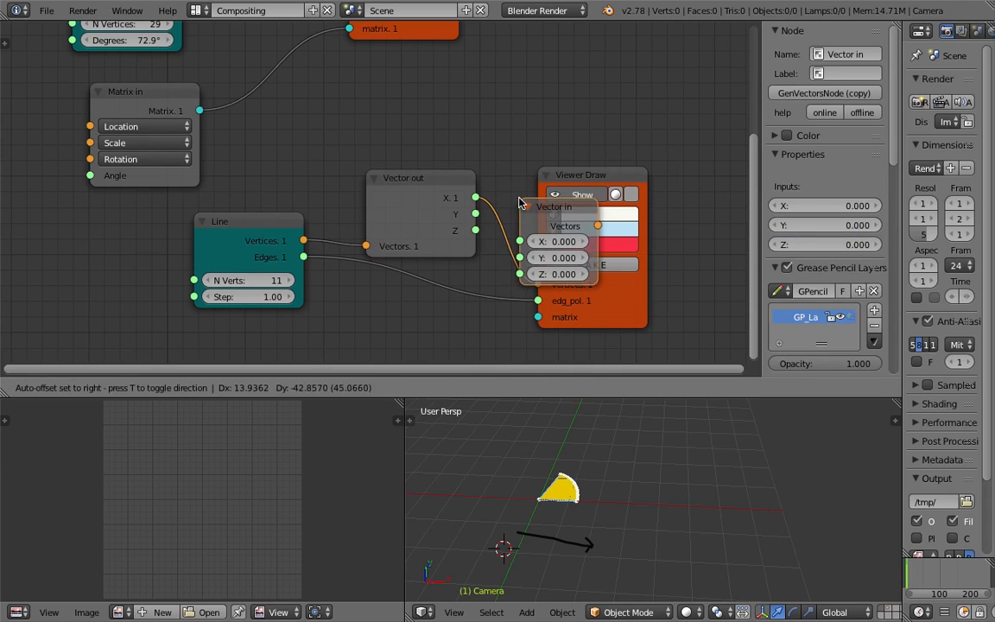
left_click(508, 180)
middle_click_drag(508, 181, 437, 201)
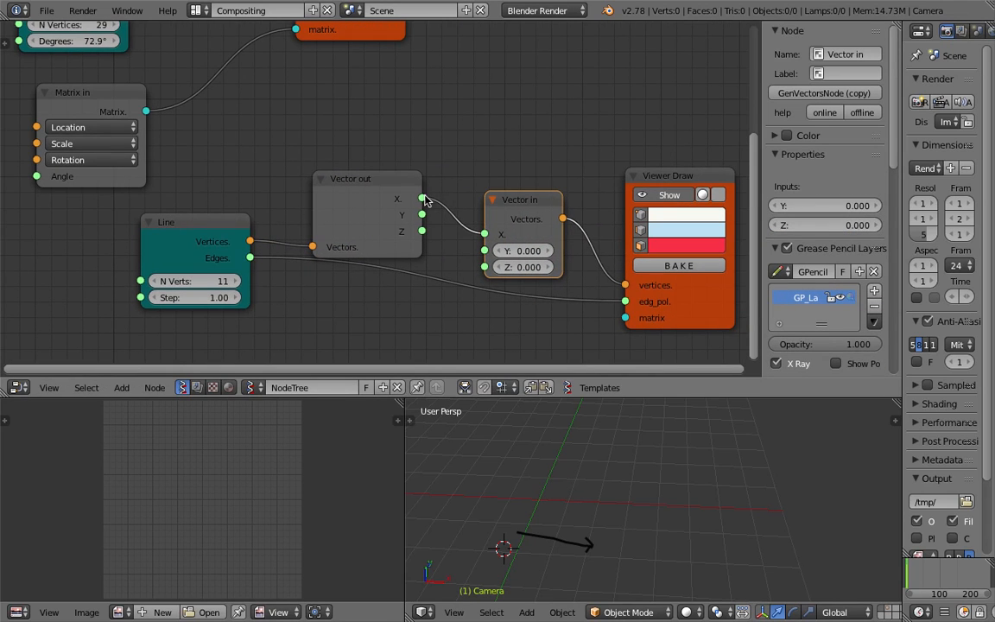
Step: Reroute the Vector out's X output to the Vector in's Z input and save the file
mouse_move(402, 187)
left_mouse_down()
mouse_move(399, 178)
mouse_move(485, 266)
mouse_move(438, 211)
left_mouse_up()
middle_click_drag(669, 572, 650, 554)
middle_click_drag(615, 495, 610, 484)
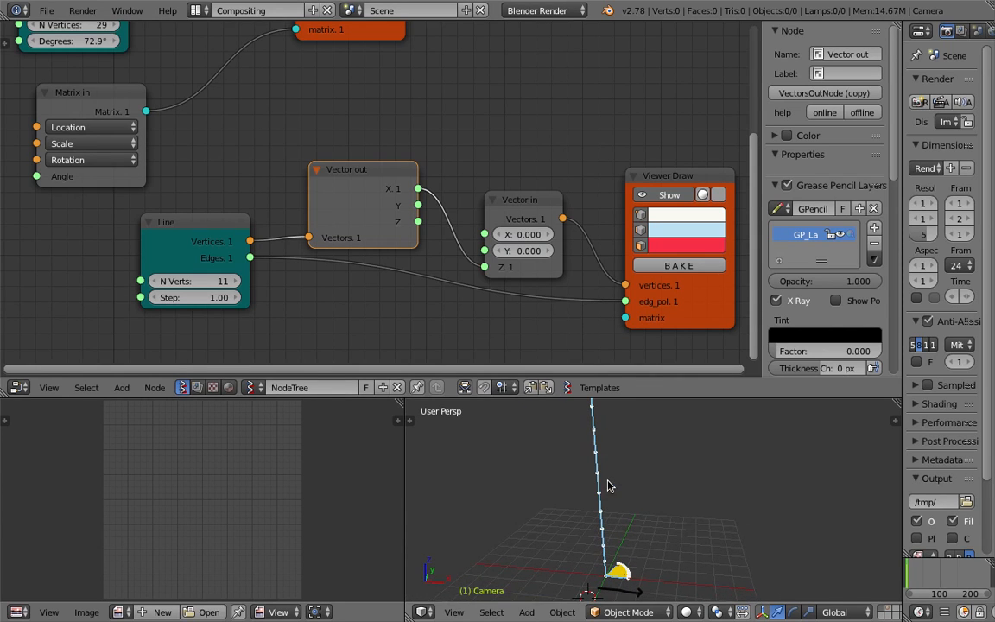
key("ctrl+s")
left_click(608, 458)
Step: Shift the second Viewer Draw, Vector in, Vector out and Line nodes away from the Matrix in node, and save the file
scroll(363, 242, "down", 1)
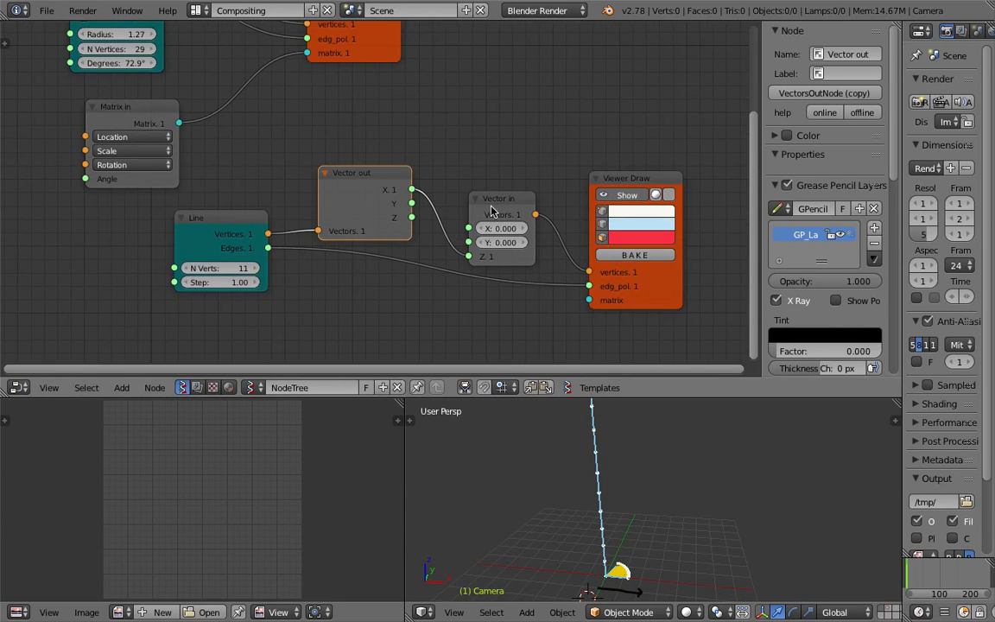
left_click_drag(613, 179, 637, 176)
left_click_drag(485, 209, 517, 198)
left_click_drag(371, 193, 397, 181)
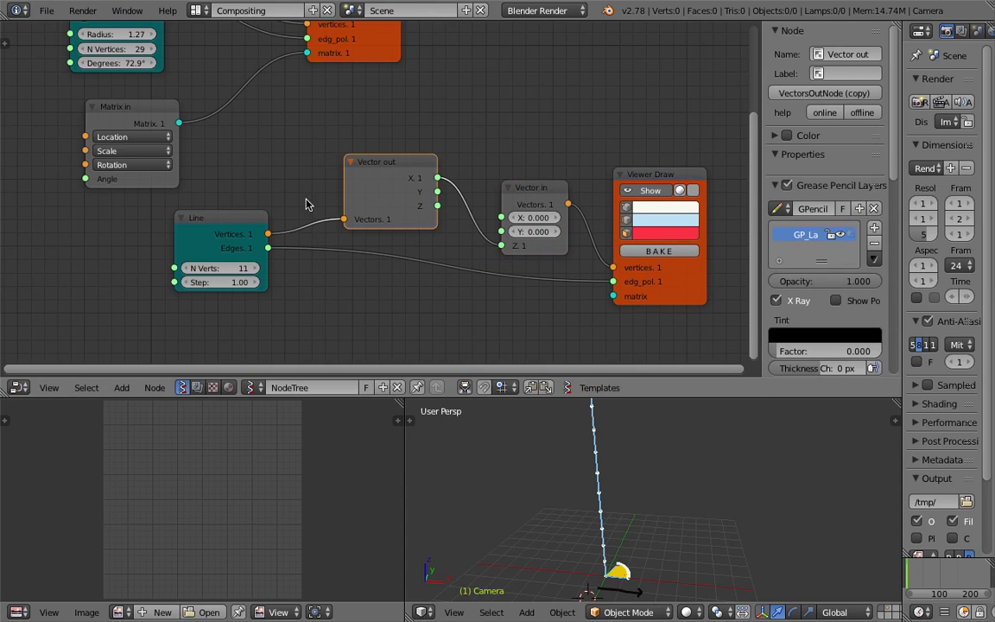
left_click_drag(248, 222, 323, 221)
key("ctrl+s")
left_click(326, 218)
Step: Delete the Line node
middle_click_drag(298, 201, 299, 188)
left_click_drag(328, 208, 276, 245)
key("x")
Step: Add another Vector in node in the space before the Vector out node
key("shift+a")
left_click(218, 234)
type("vector")
key("Down")
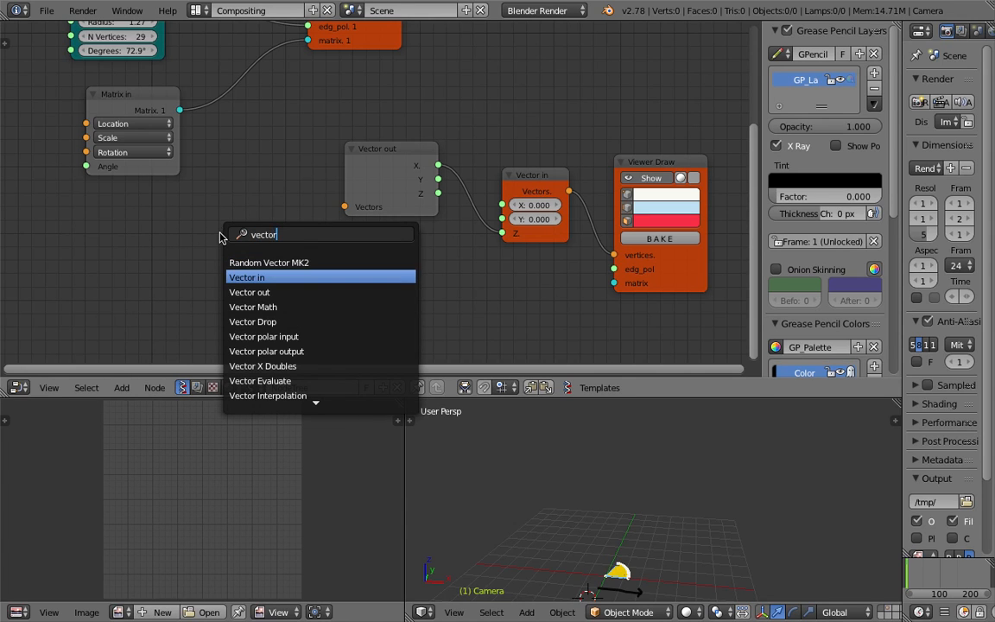
key("Return")
left_click(235, 234)
left_click_drag(286, 243, 449, 208)
Step: Delete the Vector out node and the extra Vector in node
left_click(409, 157)
key("x")
key("x")
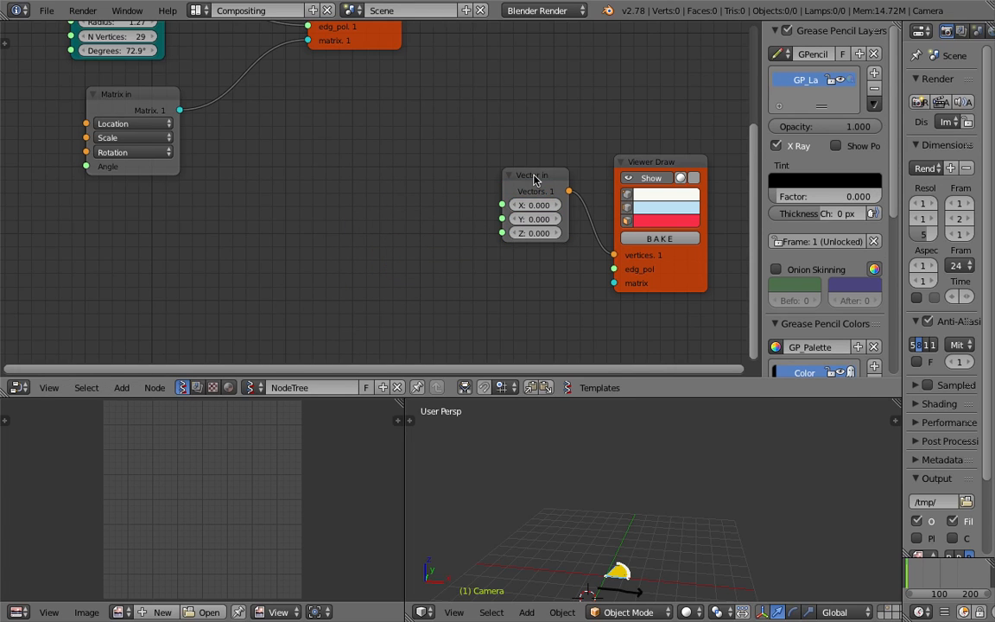
Step: Add a Range Float node in front of the remaining Vector in node
key("shift+a")
left_click(384, 197)
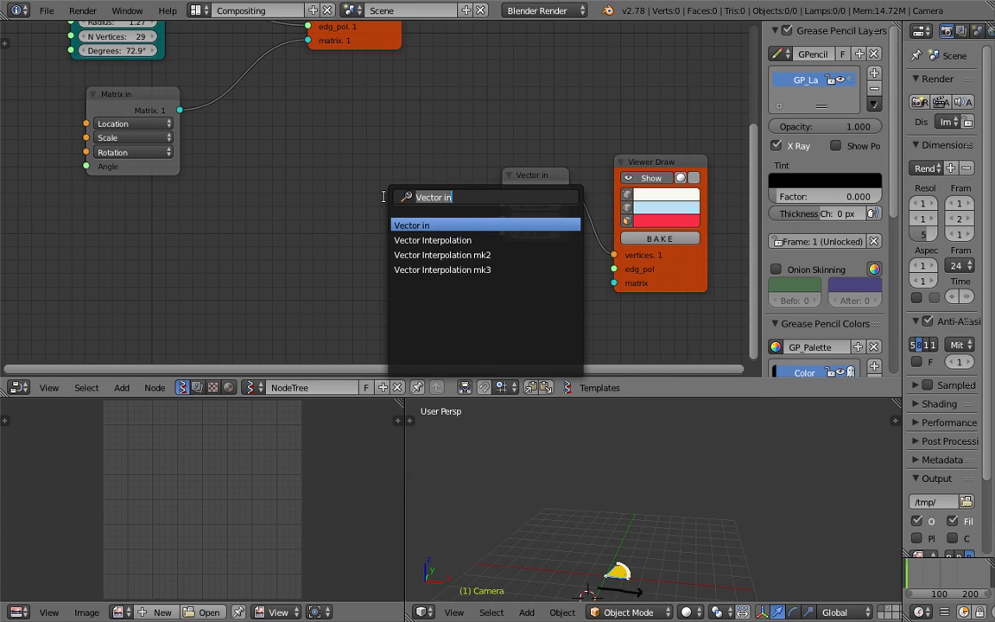
type("range")
key("Down")
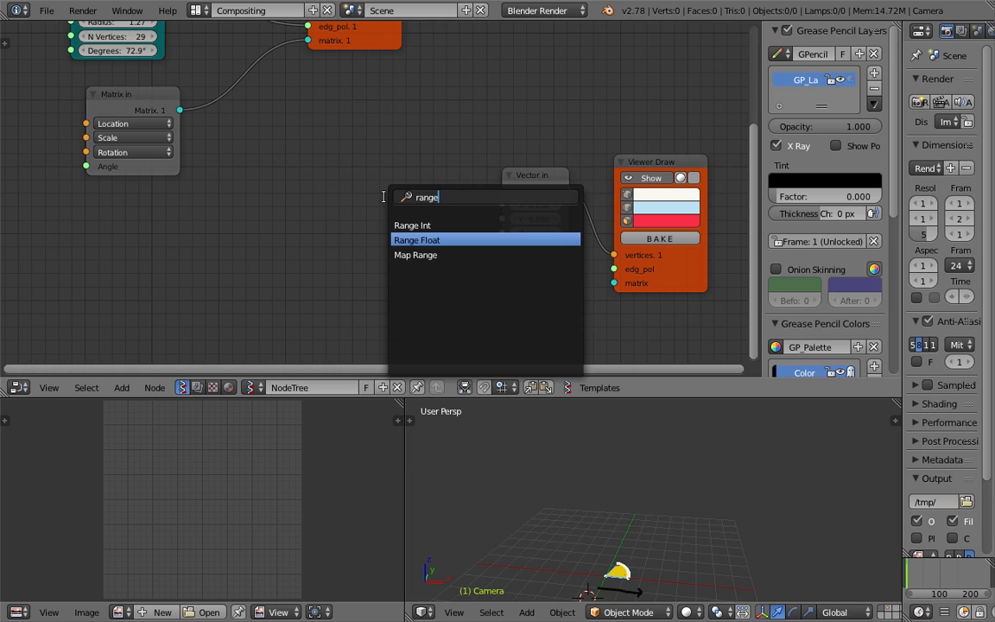
key("Up")
key("Down")
key("Return")
left_click(350, 172)
Step: Switch the Range Float to Step mode with a count of 8 and link its Range output to the Vector in's Z input
left_click(418, 209)
left_click_drag(440, 191, 501, 233)
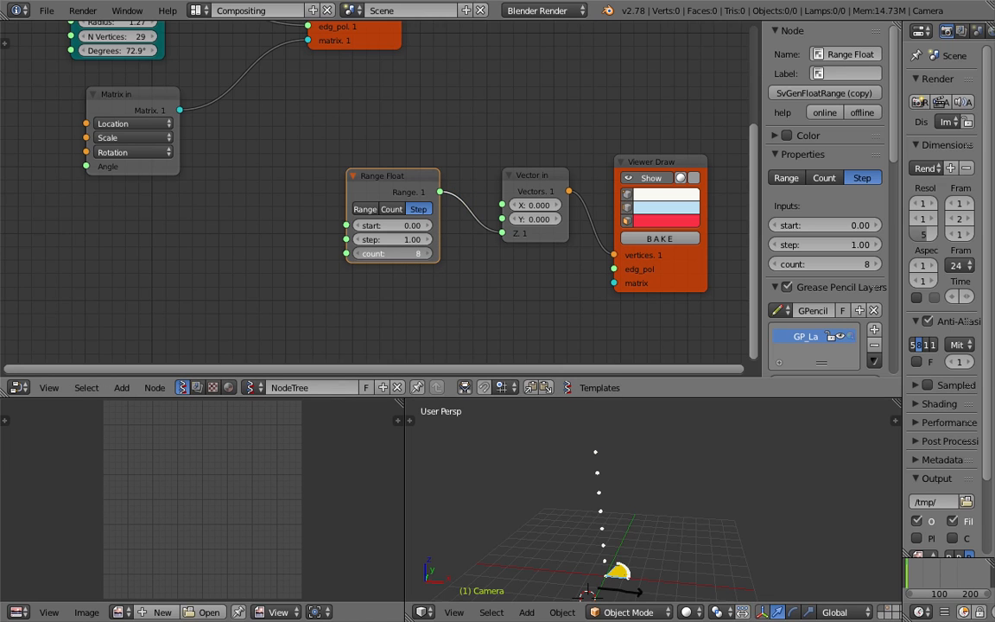
left_click_drag(393, 253, 385, 253)
middle_click_drag(746, 515, 673, 500)
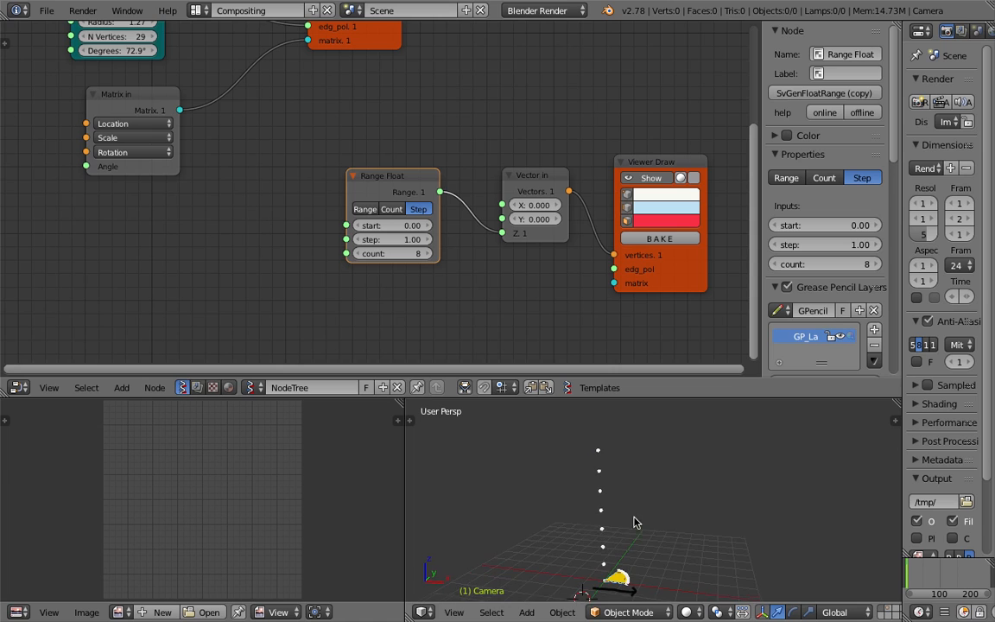
scroll(521, 231, "down", 1)
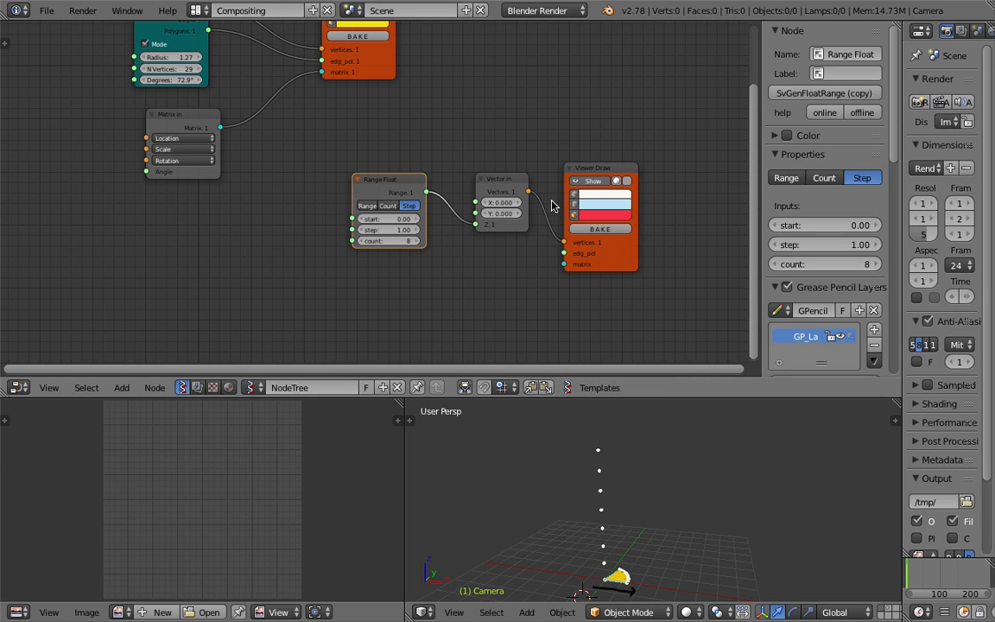
Step: Move the Range Float and Vector in nodes in front of the Matrix in node, detached from the second Viewer Draw
left_click_drag(590, 170, 655, 160)
left_click_drag(384, 179, 34, 179)
mouse_move(476, 181)
left_mouse_down()
mouse_move(198, 167)
mouse_move(108, 149)
left_mouse_up()
middle_click_drag(106, 165, 269, 183)
left_click_drag(236, 185, 199, 161)
scroll(250, 173, "up", 1)
left_click_drag(298, 170, 243, 158)
left_click_drag(338, 127, 380, 139)
middle_click_drag(251, 172, 251, 180)
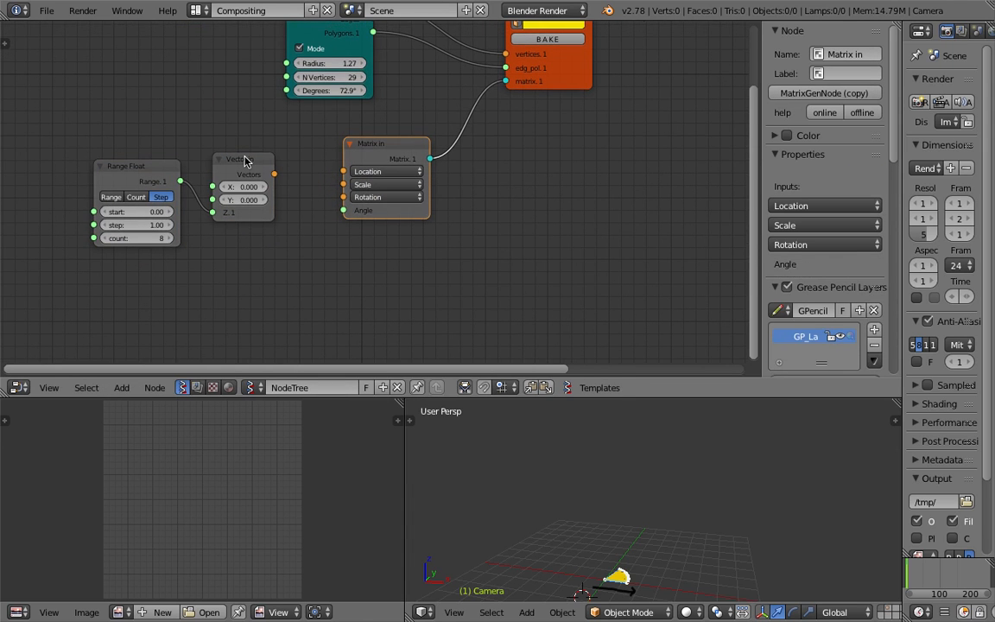
left_click_drag(244, 161, 246, 177)
Step: Link the Vector in's Vectors output to the Matrix in's Location input
scroll(248, 175, "up", 3)
middle_click_drag(250, 171, 293, 176)
left_click_drag(291, 194, 376, 168)
middle_click_drag(548, 466, 559, 410)
Step: Align the Range Float and Vector in nodes in a row with the Matrix in node
middle_click_drag(153, 174, 269, 175)
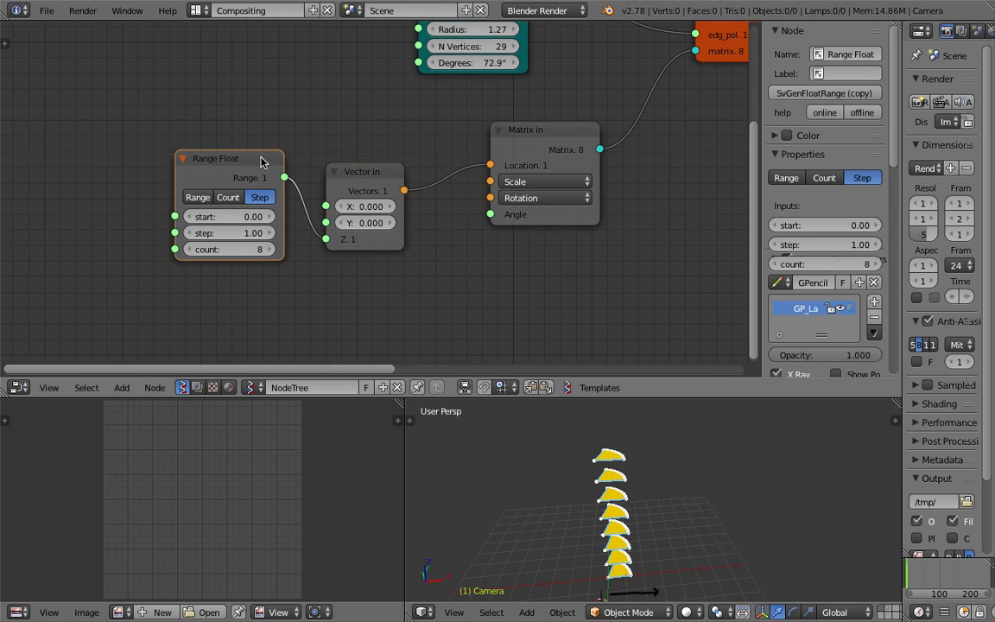
left_click_drag(269, 171, 279, 152)
left_click_drag(348, 173, 395, 148)
left_click_drag(267, 144, 277, 157)
left_click_drag(413, 148, 394, 151)
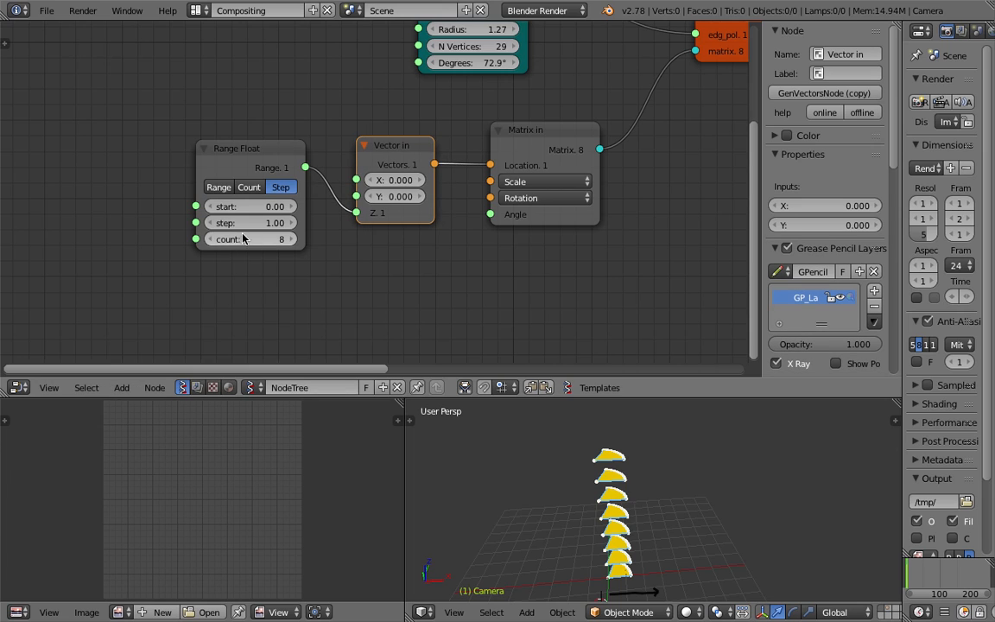
Step: Try a step of 1.06 in the Range Float and save the file
left_click(254, 223)
type("1.06")
key("Return")
key("ctrl+s")
left_click(251, 240)
middle_click_drag(641, 517, 693, 515)
scroll(279, 241, "up", 1)
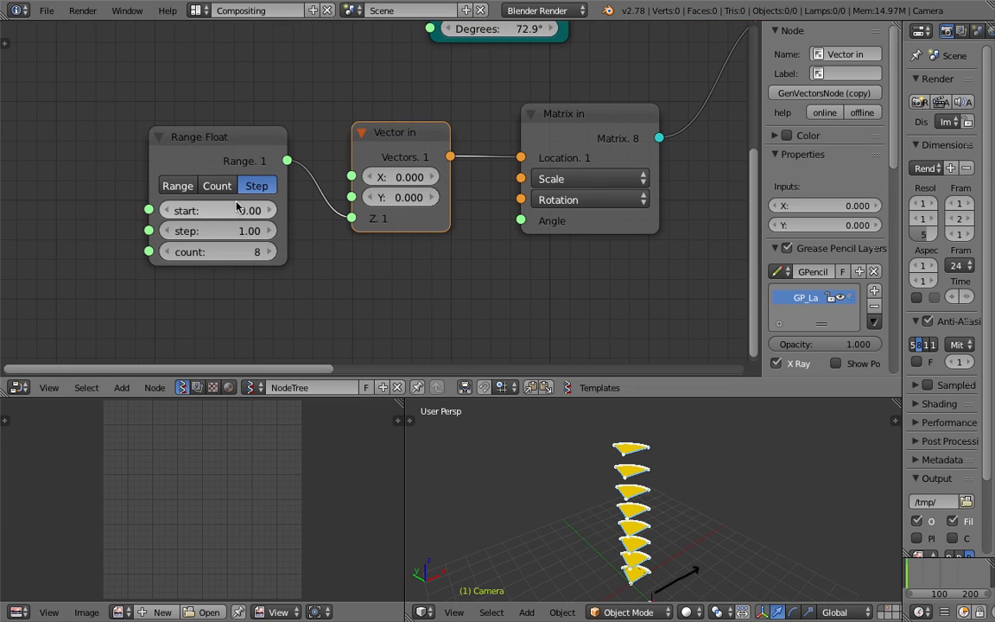
Step: Add an Int node and place it in front of the Range Float node
scroll(234, 165, "down", 2)
middle_click_drag(215, 131, 292, 157)
key("shift+a")
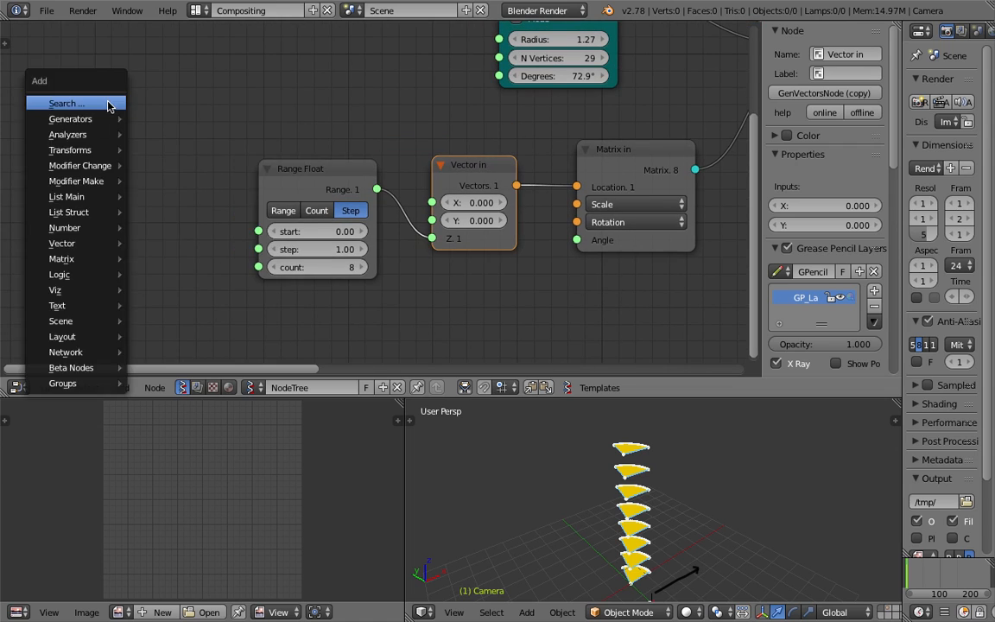
left_click(108, 105)
type("int")
key("Down")
key("Down")
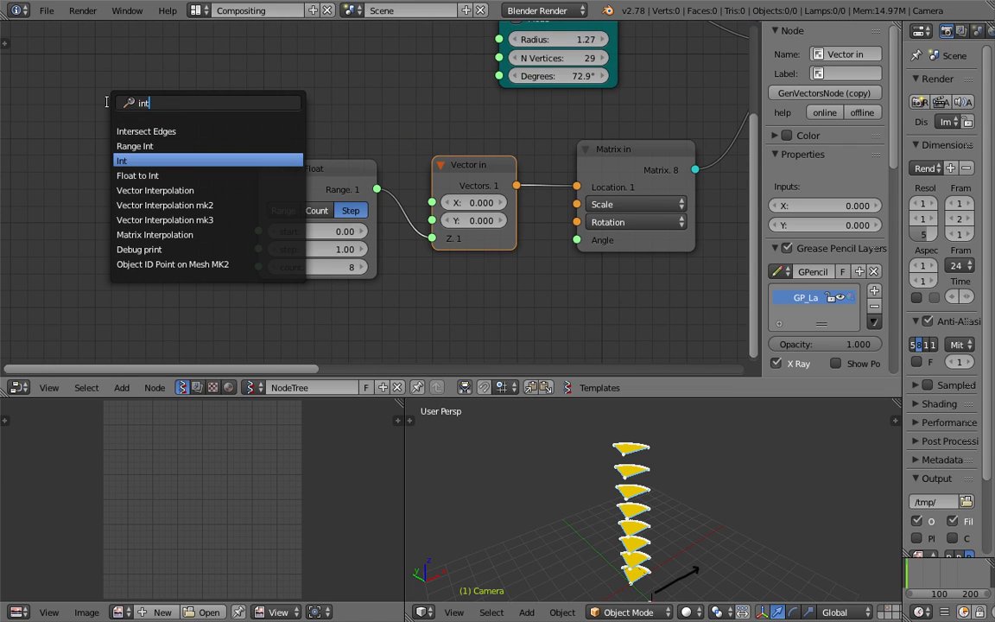
key("Return")
left_click(107, 101)
left_click_drag(145, 112, 90, 119)
scroll(92, 136, "down", 2)
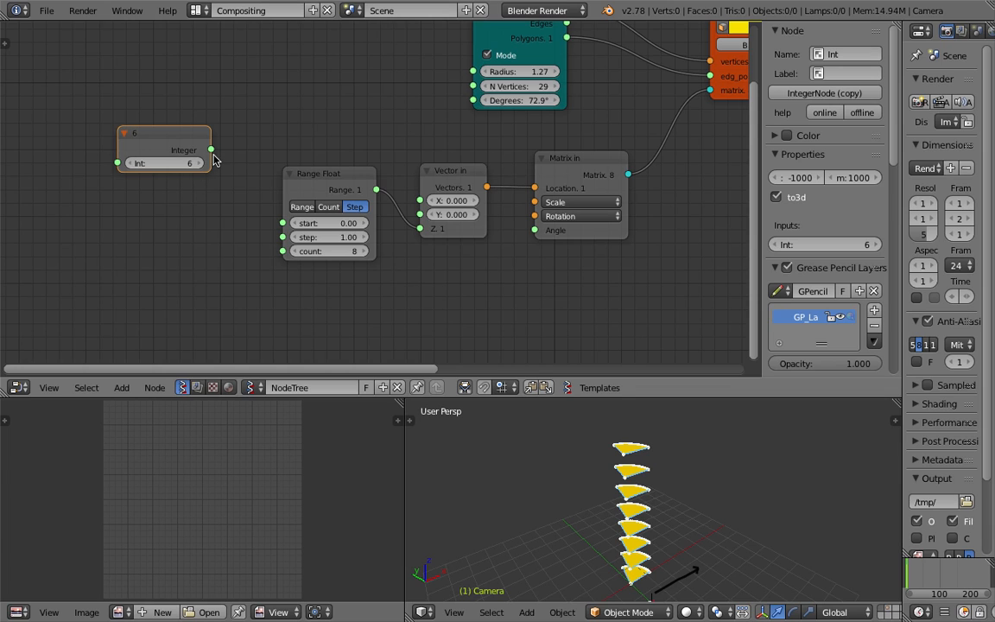
Step: Feed the Range Float's count from the Int node set to 5, and save the file
left_click_drag(211, 151, 234, 197)
left_click_drag(279, 250, 282, 250)
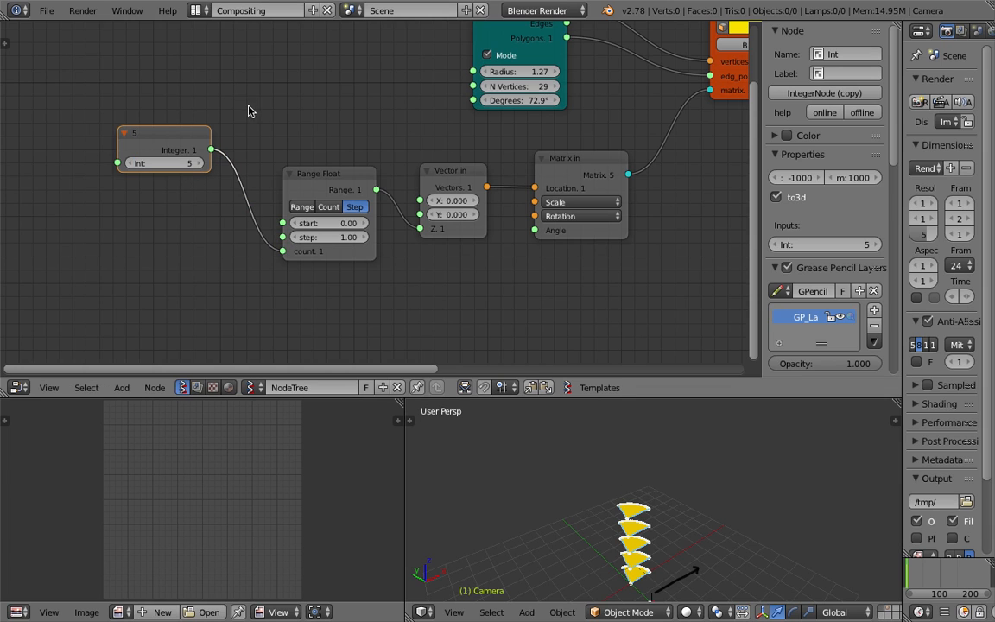
middle_click_drag(249, 106, 242, 240)
left_click_drag(186, 269, 194, 225)
key("ctrl+s")
left_click(201, 226)
Step: Enlarge the 3D view and remove its grease pencil layer, hiding the properties region again
middle_click_drag(296, 175, 242, 114)
scroll(249, 156, "down", 1)
middle_click_drag(601, 494, 669, 486)
left_click_drag(678, 397, 678, 267)
middle_click_drag(678, 437, 692, 413)
scroll(712, 442, "up", 3)
middle_click_drag(693, 418, 624, 438)
left_click(893, 290)
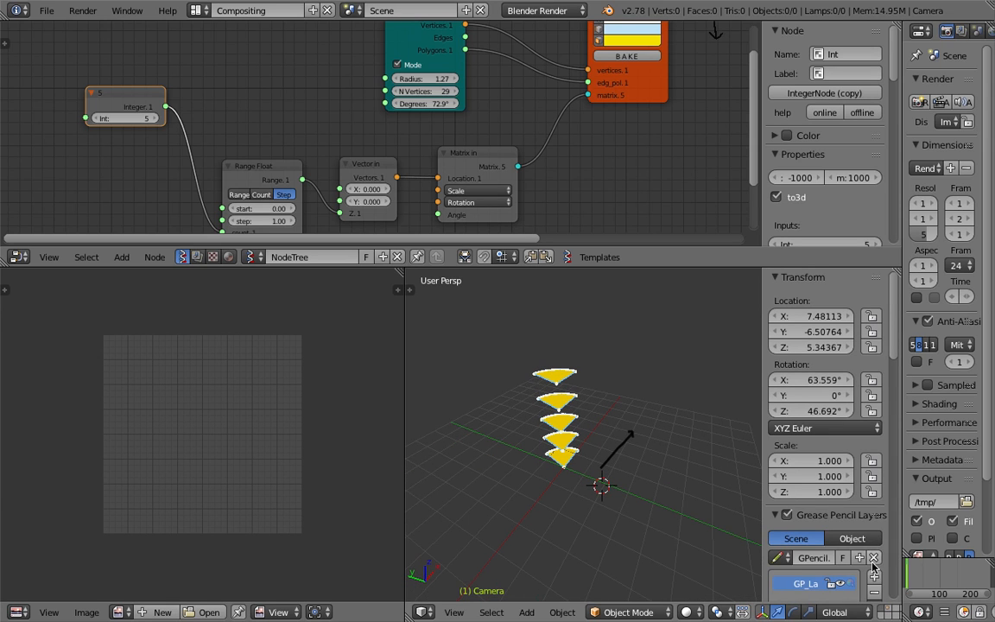
left_click(875, 591)
left_click_drag(762, 417, 959, 389)
middle_click_drag(743, 380, 741, 397)
Step: Remove the node editor's grease pencil layer and hide its properties region
middle_click_drag(686, 111, 689, 117)
scroll(803, 186, "down", 5)
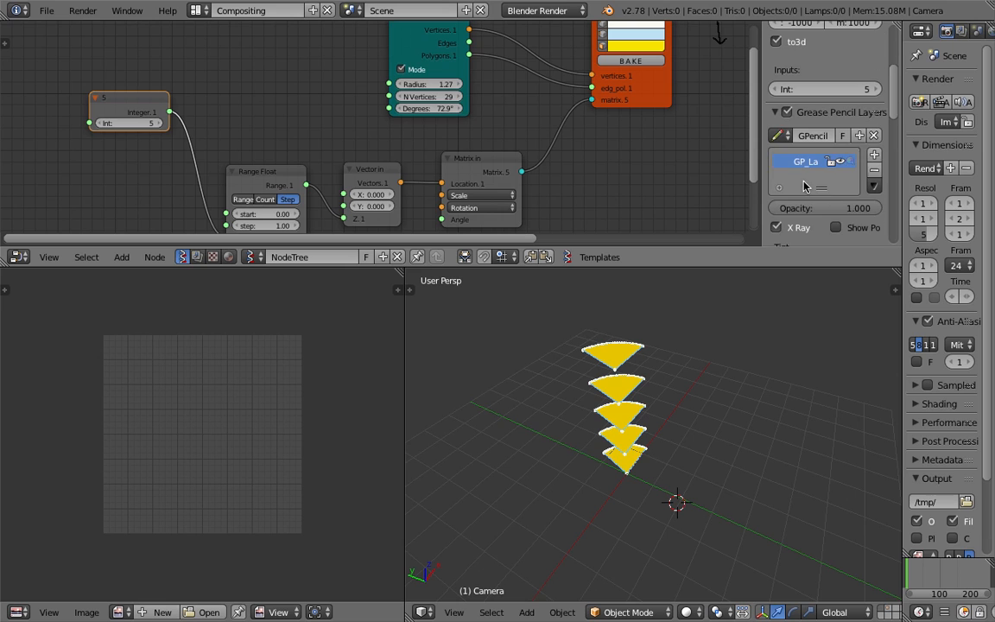
left_click(874, 170)
left_click_drag(759, 121, 830, 110)
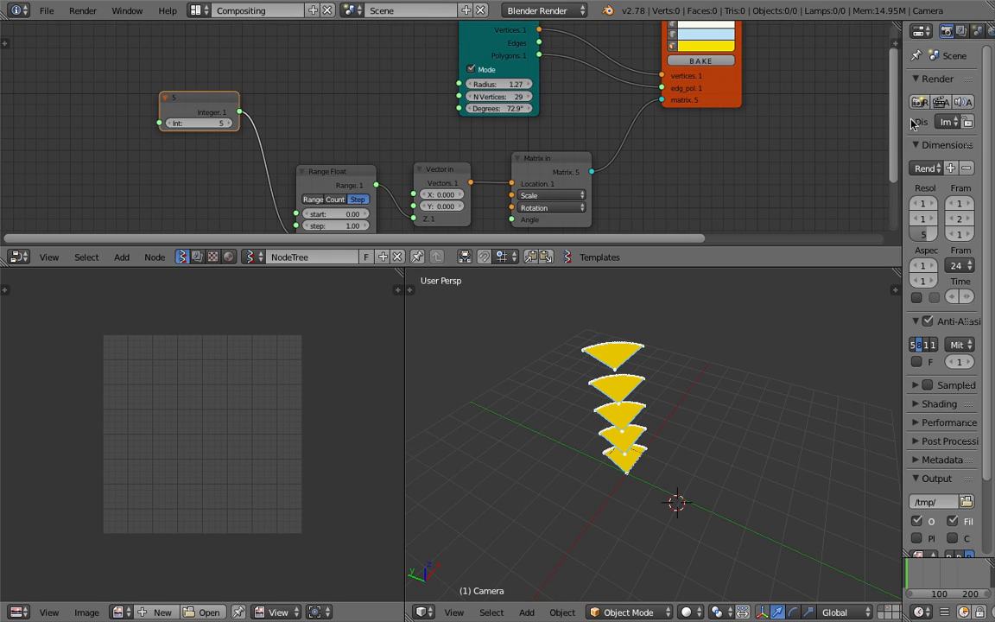
Step: Enlarge the node editor and space out the Matrix in, Vector in, Range Float and Viewer Draw nodes
left_click_drag(679, 267, 679, 336)
middle_click_drag(555, 199, 560, 177)
left_click_drag(550, 158, 585, 155)
left_click_drag(436, 169, 461, 167)
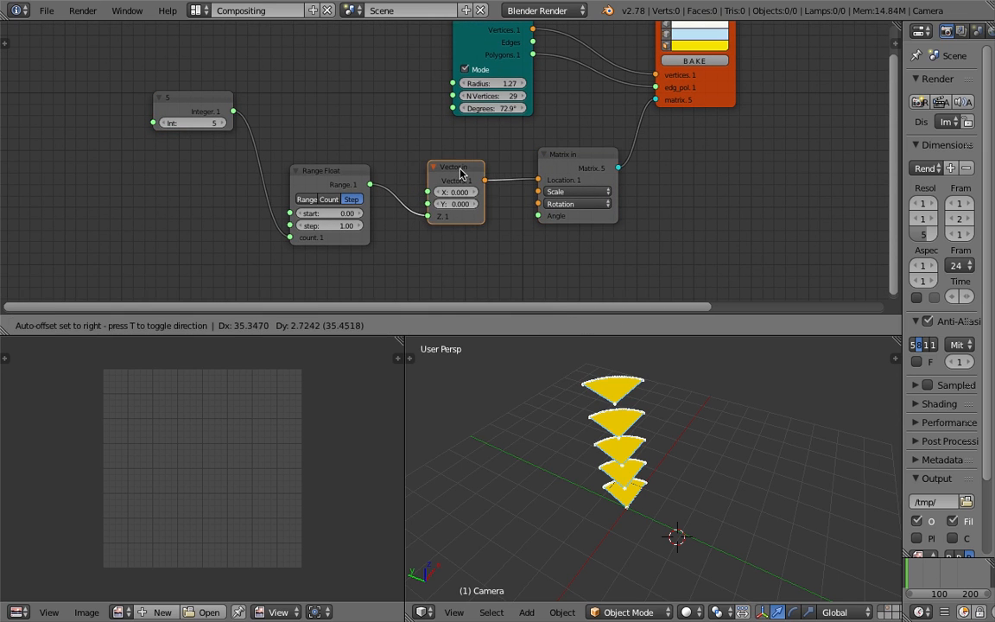
left_click_drag(336, 173, 353, 169)
scroll(642, 175, "up", 2)
middle_click_drag(632, 133, 605, 165)
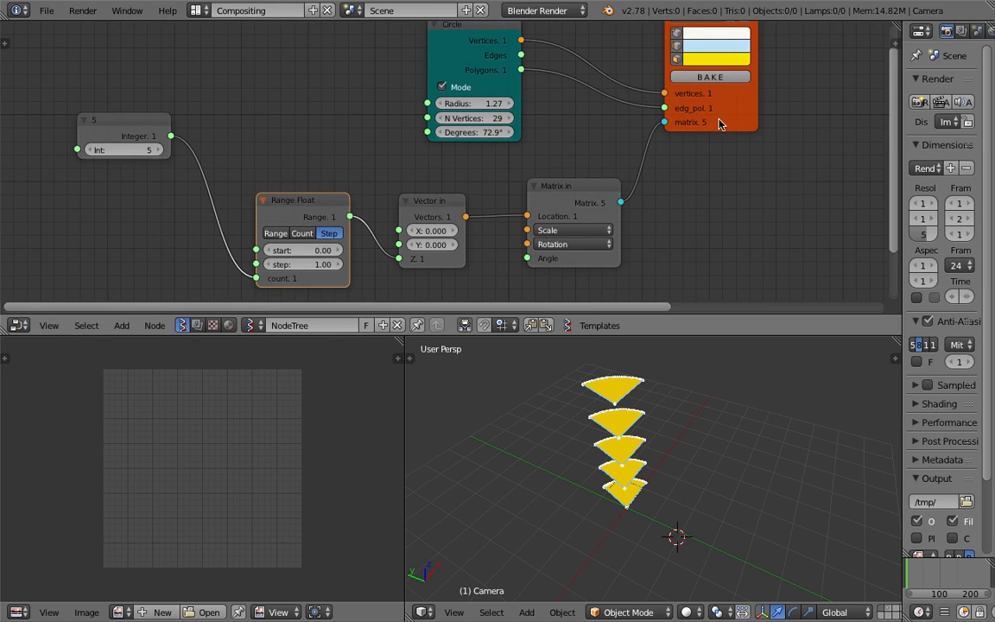
left_click_drag(685, 127, 702, 137)
Step: Save the file and set the Circle's N Vertices to 12
middle_click_drag(722, 148, 661, 195)
middle_click_drag(730, 553, 662, 434)
key("ctrl+s")
left_click(669, 501)
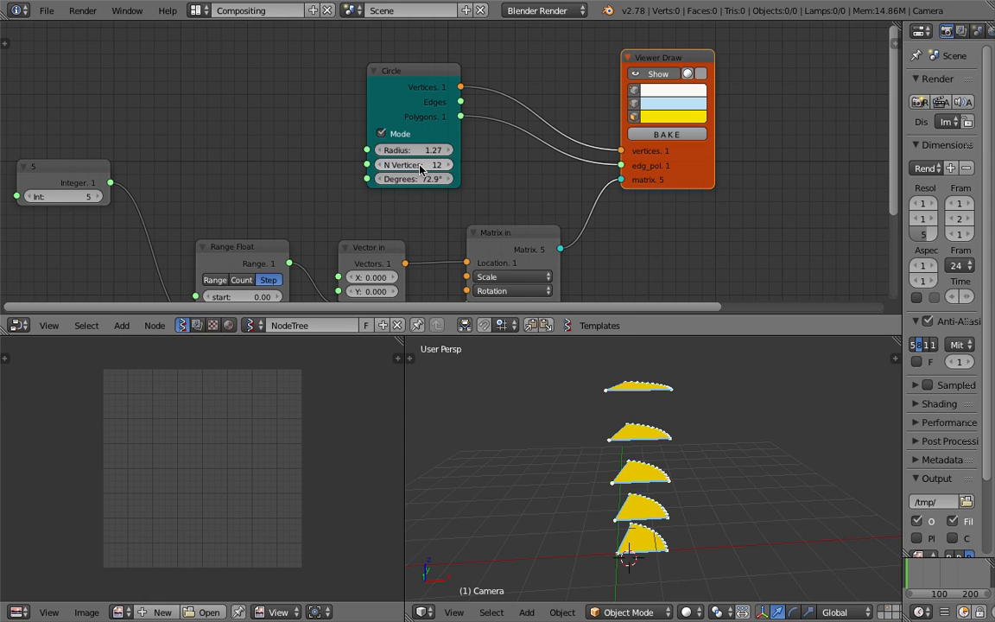
Step: Make more room for the node editor and shift the Matrix in node farther from the Vector in
middle_click_drag(502, 206, 509, 175)
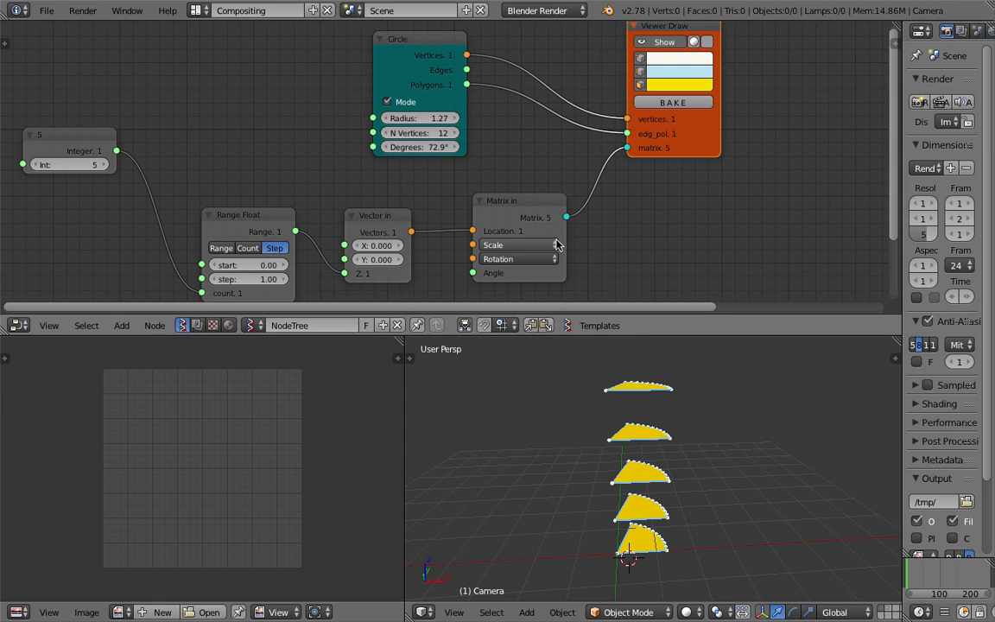
left_click_drag(540, 316, 540, 347)
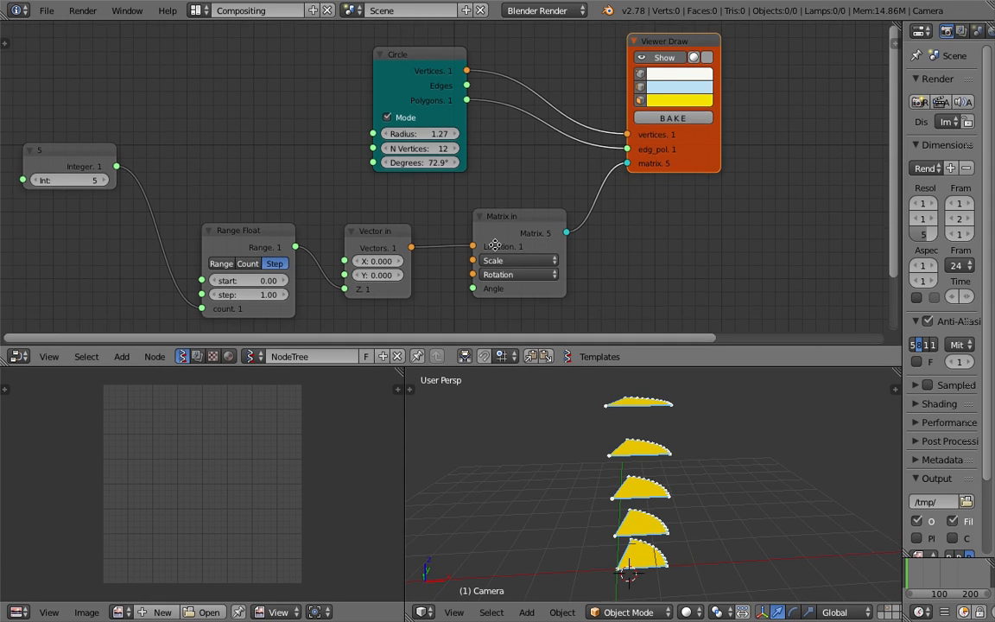
left_click_drag(513, 210, 541, 216)
middle_click_drag(640, 461, 630, 483)
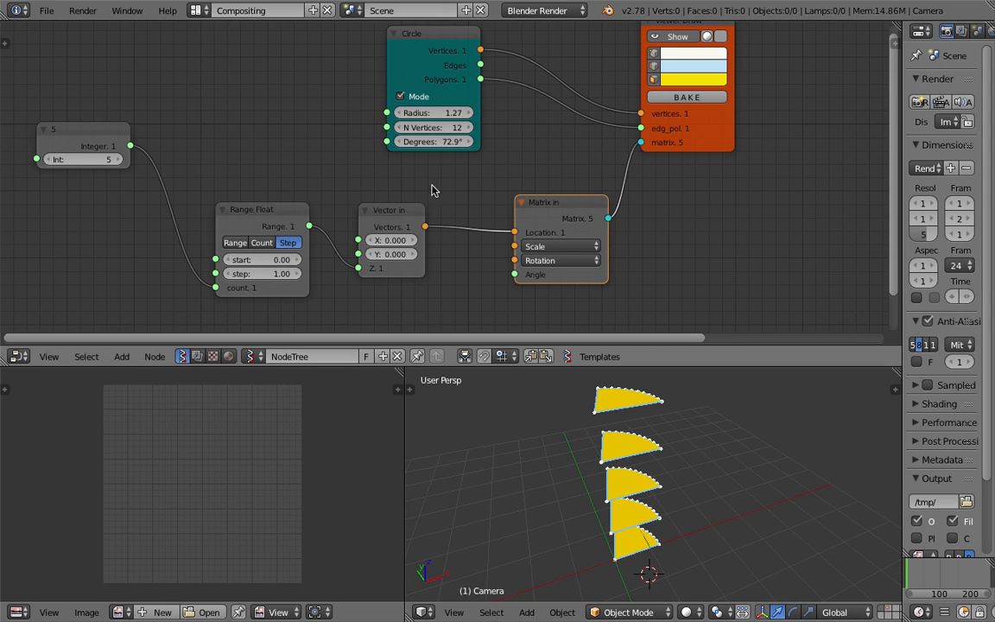
Step: Set the Circle's Radius to 1.51 with Mode kept on, and save the file
left_click(429, 101)
left_click(416, 96)
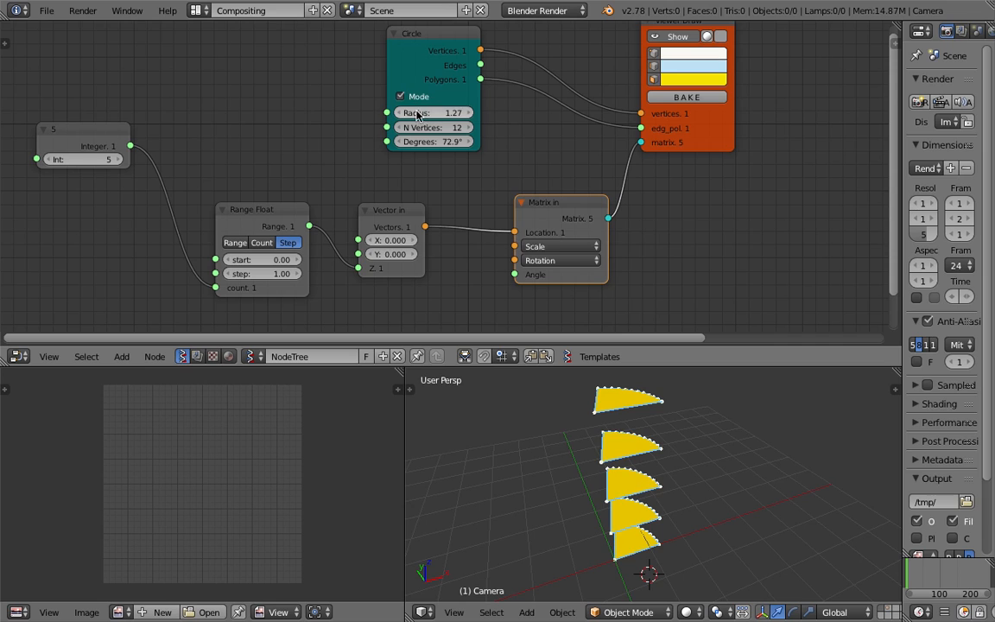
mouse_move(425, 116)
left_mouse_down()
mouse_move(484, 116)
mouse_move(436, 116)
left_mouse_up()
key("ctrl+s")
left_click(430, 114)
Step: Move the Int node farther away from the Range Float node
middle_click_drag(219, 76, 257, 107)
left_click_drag(158, 165, 127, 186)
left_click(273, 241)
key("shift+d")
left_click(318, 123)
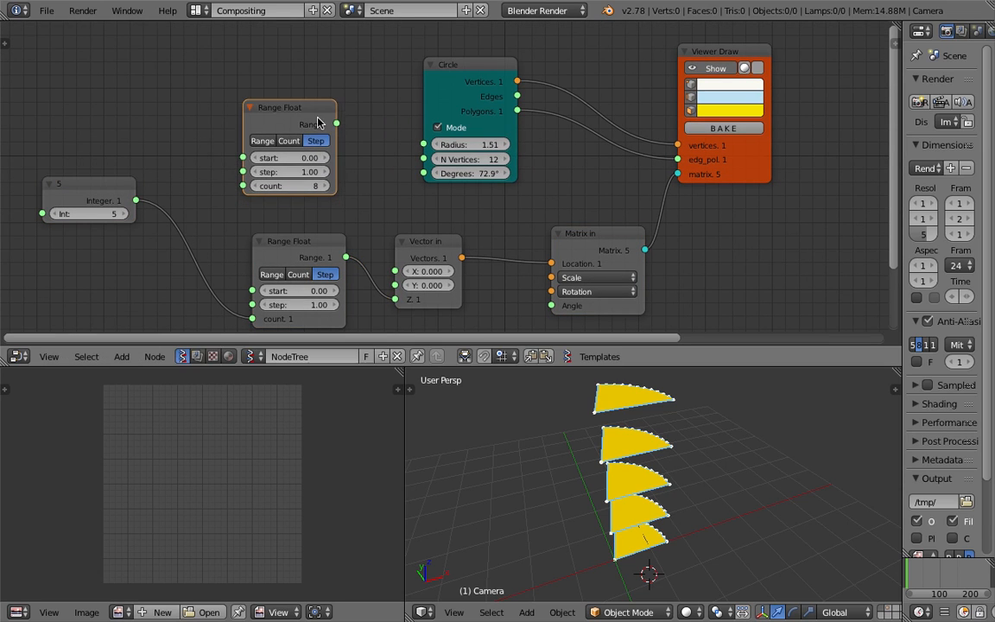
left_click_drag(309, 105, 293, 108)
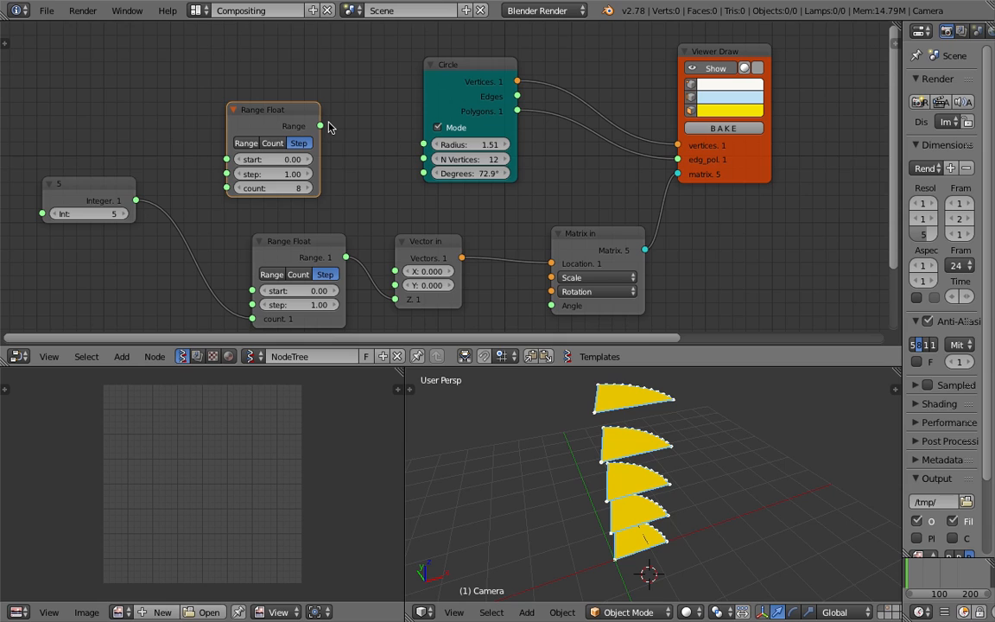
key("x")
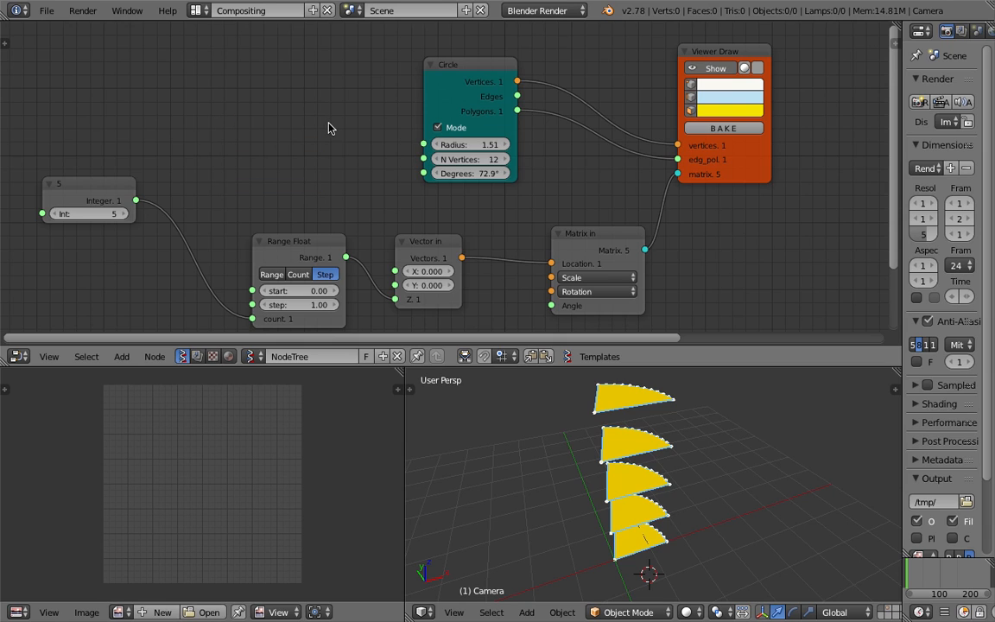
Step: Add a Random number node in front of the Circle node
key("shift+a")
left_click(274, 111)
type("random")
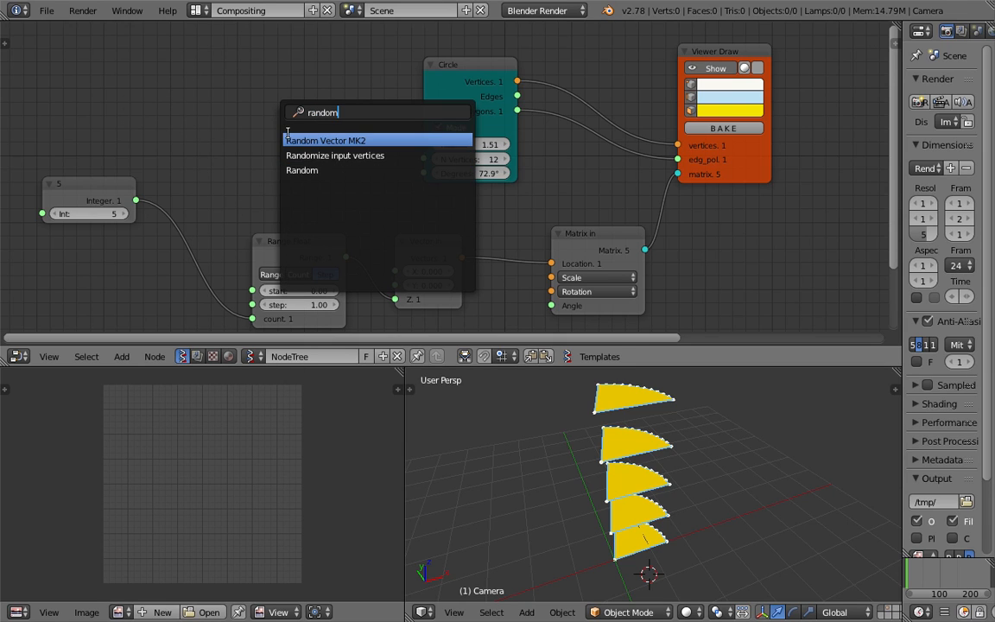
left_click(306, 170)
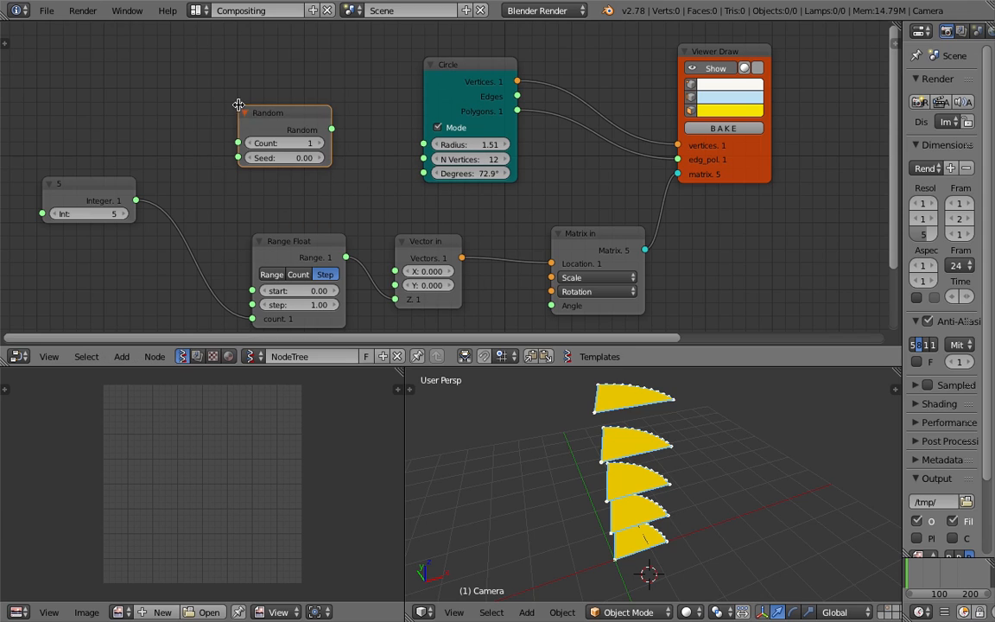
Step: Link the Int's Integer output to the Random's Count and the Random's output to the Circle's Radius
left_click_drag(136, 200, 151, 200)
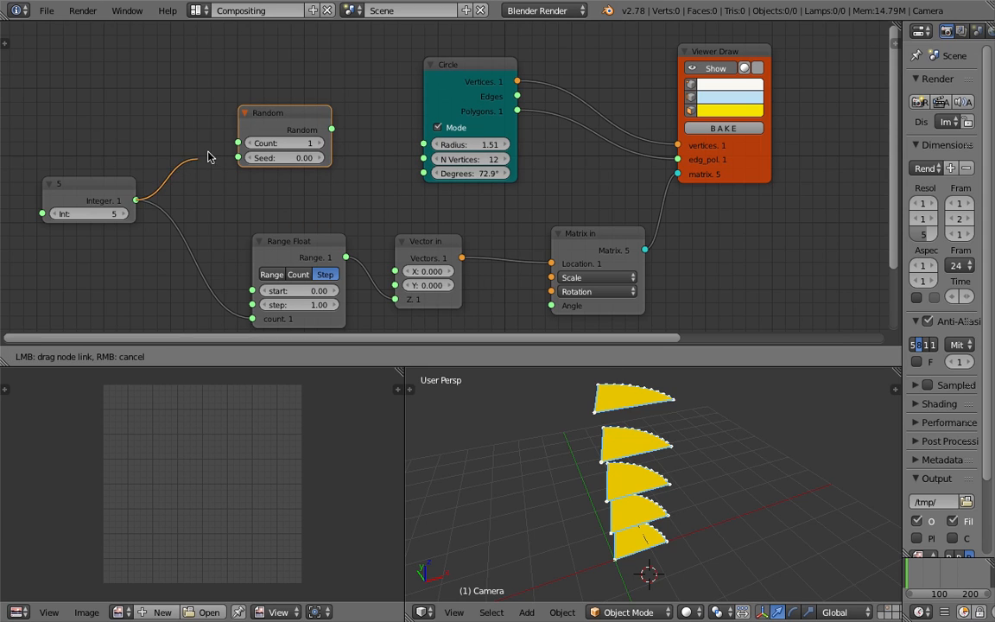
left_click_drag(207, 152, 206, 155)
left_click_drag(95, 187, 238, 143)
left_click_drag(332, 129, 351, 131)
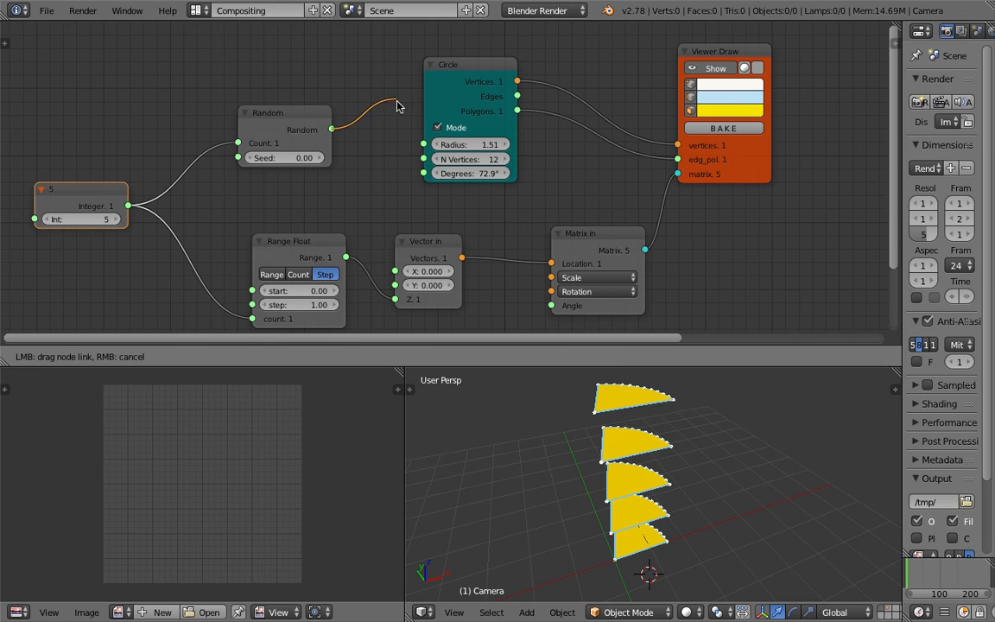
left_click_drag(412, 134, 424, 145)
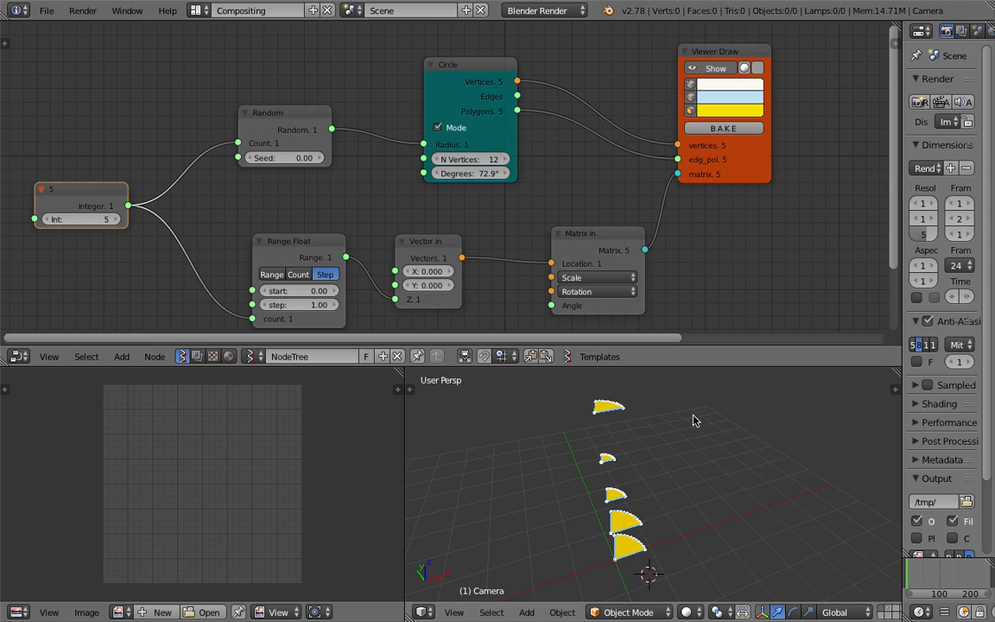
Step: Try a Random Seed of 5.19 with the Int at 41 and inspect the stack
left_click_drag(285, 158, 389, 160)
middle_click_drag(502, 411, 626, 398)
left_click_drag(652, 370, 649, 294)
middle_click_drag(615, 393, 663, 387)
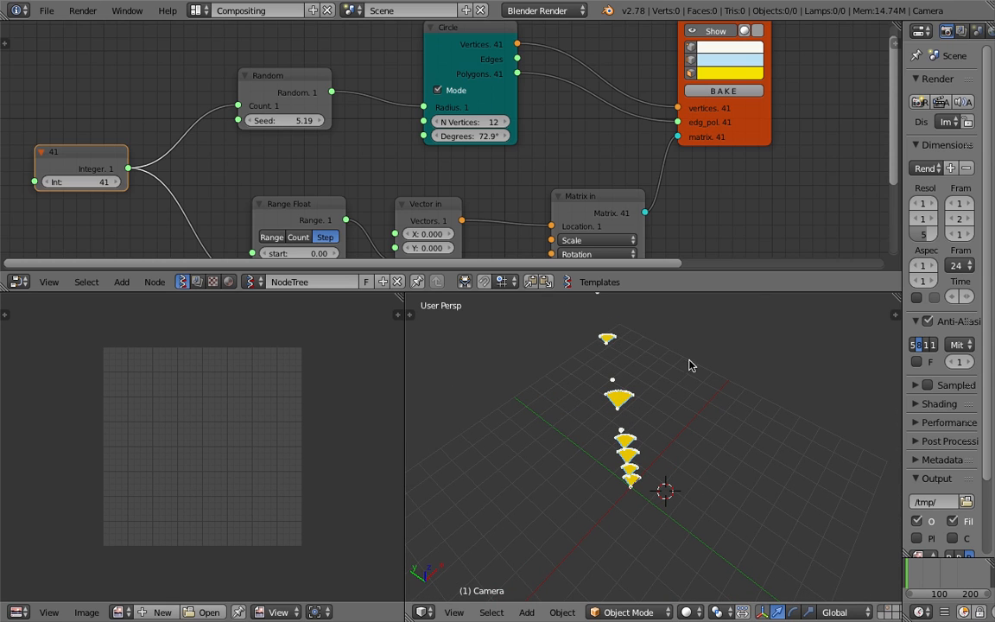
middle_click_drag(665, 425, 661, 456)
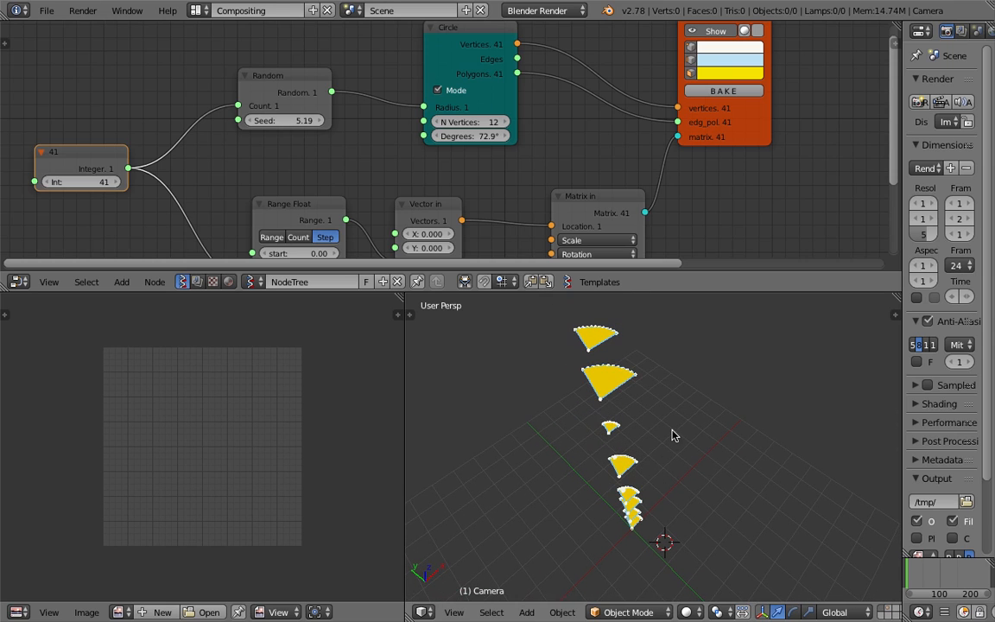
Step: Set the Random's Seed to 5.97 and the Int to 24, and save the file
left_click_drag(465, 292, 465, 351)
left_click_drag(315, 152, 380, 152)
middle_click_drag(148, 208, 201, 159)
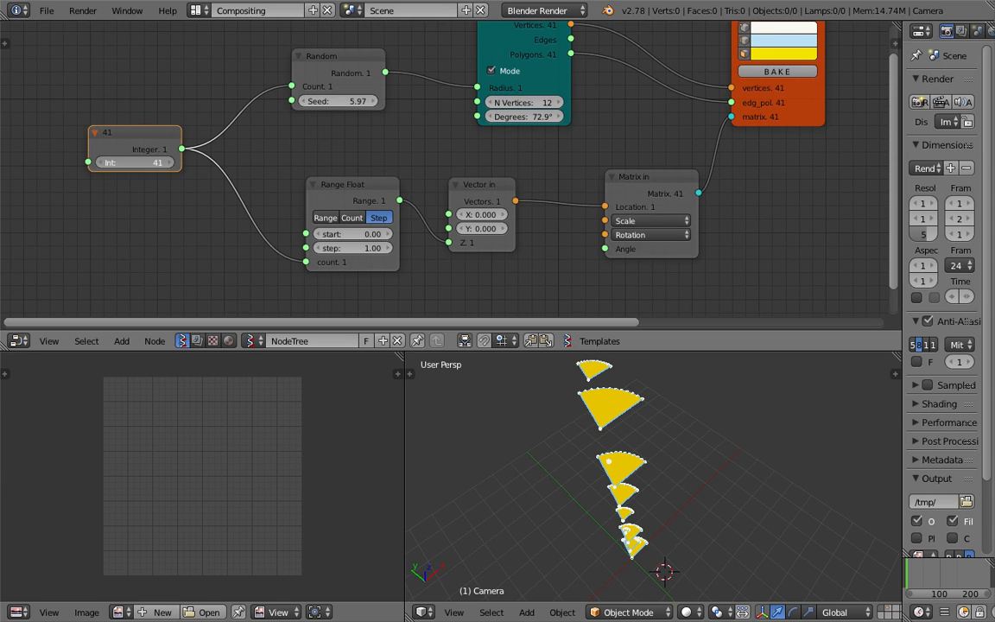
left_click_drag(135, 163, 123, 163)
left_click(567, 406)
middle_click_drag(682, 491, 644, 455)
key("ctrl+s")
left_click(644, 456)
Step: Set the Range Float's step to 0.40, saving the file before and after the change
middle_click_drag(677, 499, 607, 469)
key("ctrl+s")
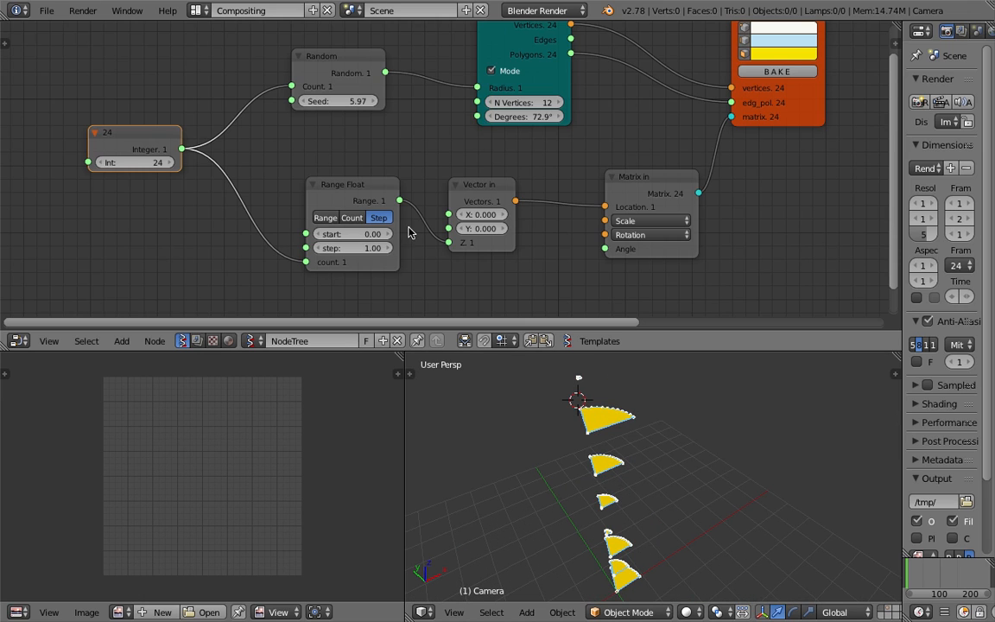
middle_click_drag(408, 230, 408, 191)
key("ctrl+s")
left_click(405, 195)
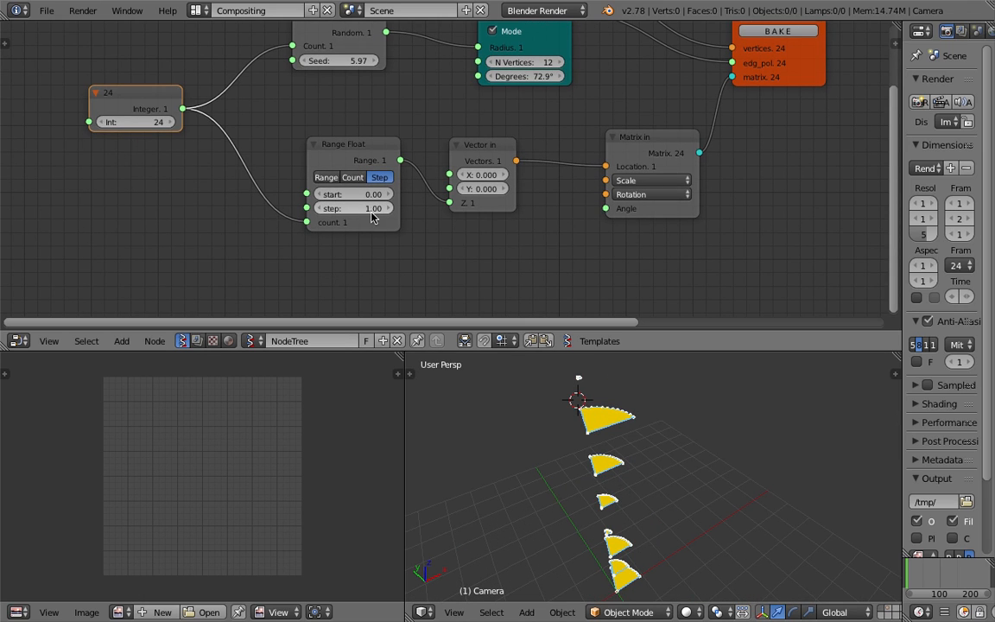
left_click_drag(367, 208, 408, 208)
middle_click_drag(631, 380, 592, 413)
key("ctrl+s")
left_click(594, 414)
Step: Move the Random and Int nodes away from the Circle to make room between them, and save the file
middle_click_drag(342, 52, 342, 89)
left_click_drag(333, 58, 287, 78)
left_click_drag(167, 130, 95, 147)
left_click_drag(250, 101, 175, 133)
key("ctrl+s")
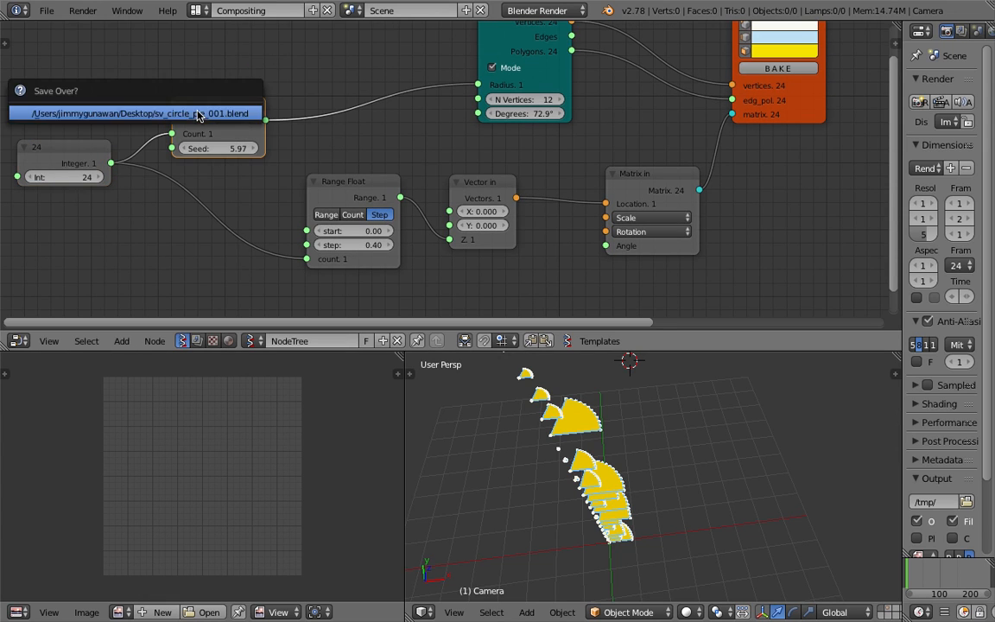
Step: Insert a Map Range node between the Random's output and the Circle's Radius
key("alt+space")
type("map")
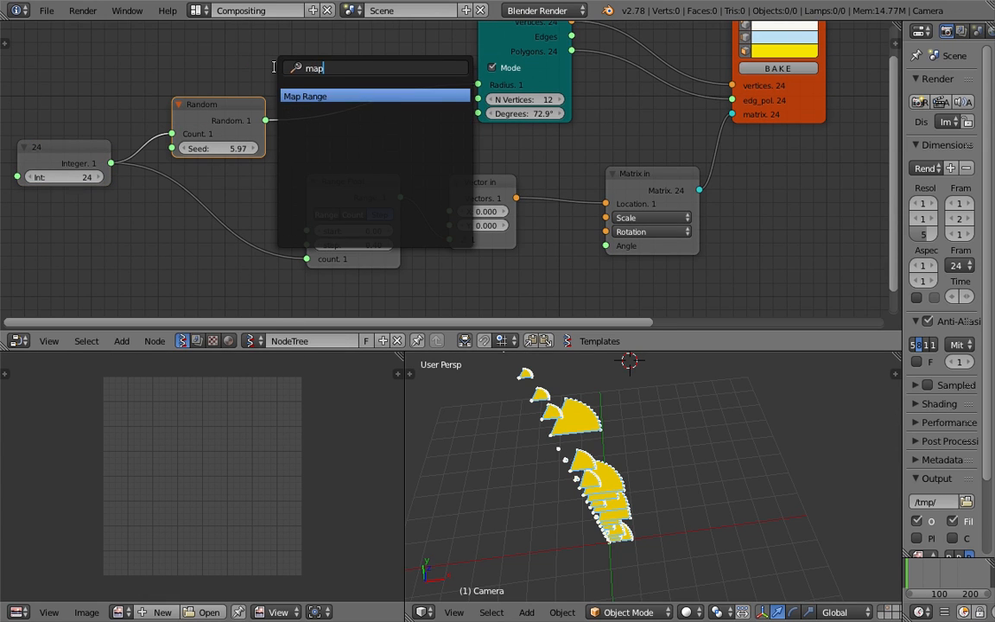
key("Return")
left_click(328, 100)
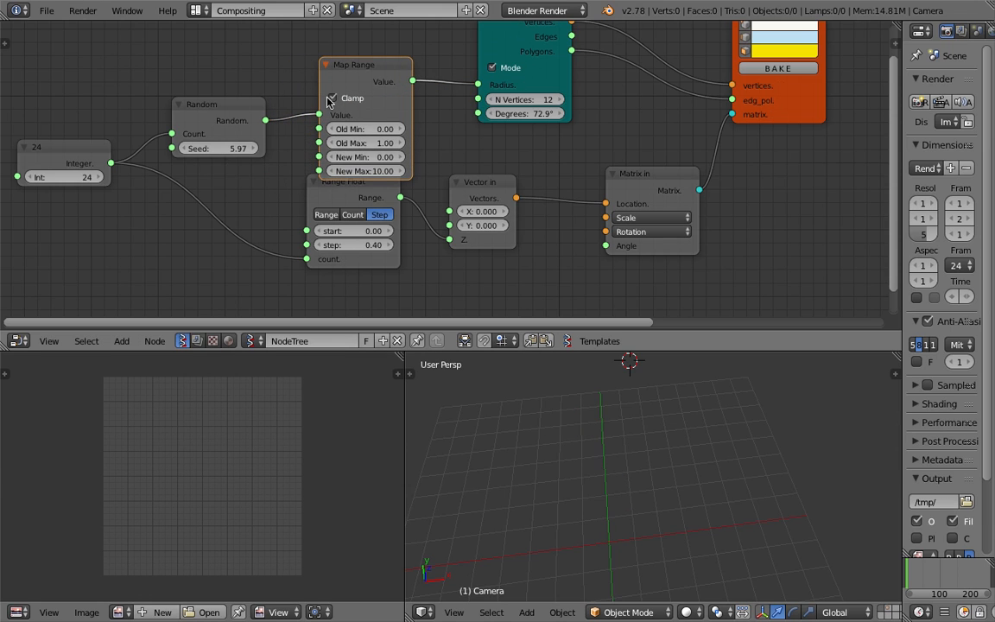
Step: Set the Map Range's New Min to 0.99 and New Max to 2.17
left_click_drag(374, 161, 325, 171)
middle_click_drag(537, 449, 682, 473)
middle_click_drag(573, 475, 688, 378)
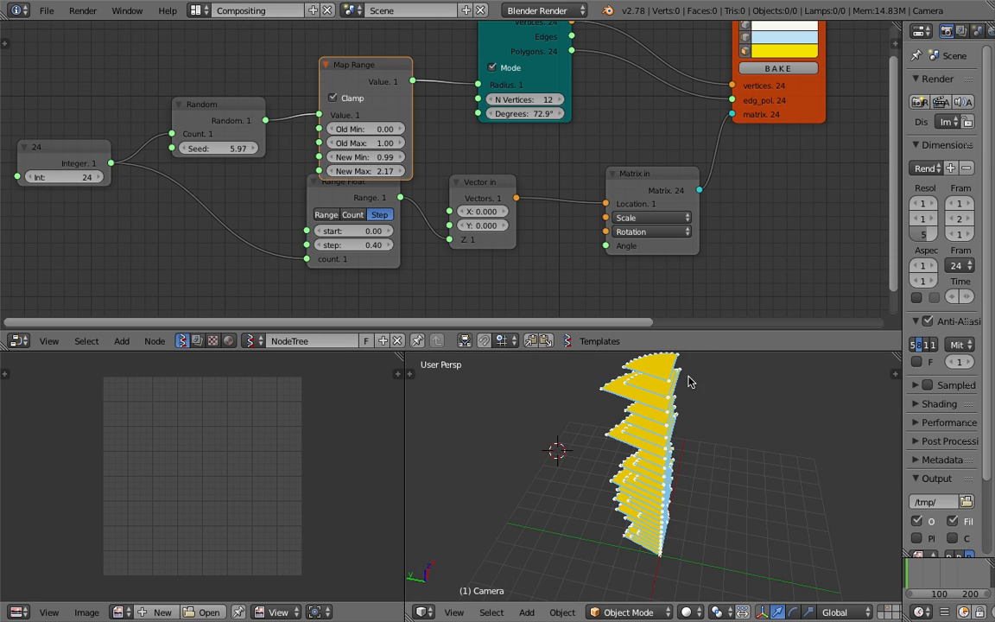
Step: Rearrange the Viewer Draw, Vector in, Range Float and Matrix in nodes with clear gaps, free of the Map Range node
left_click_drag(707, 349, 707, 294)
scroll(646, 145, "down", 1)
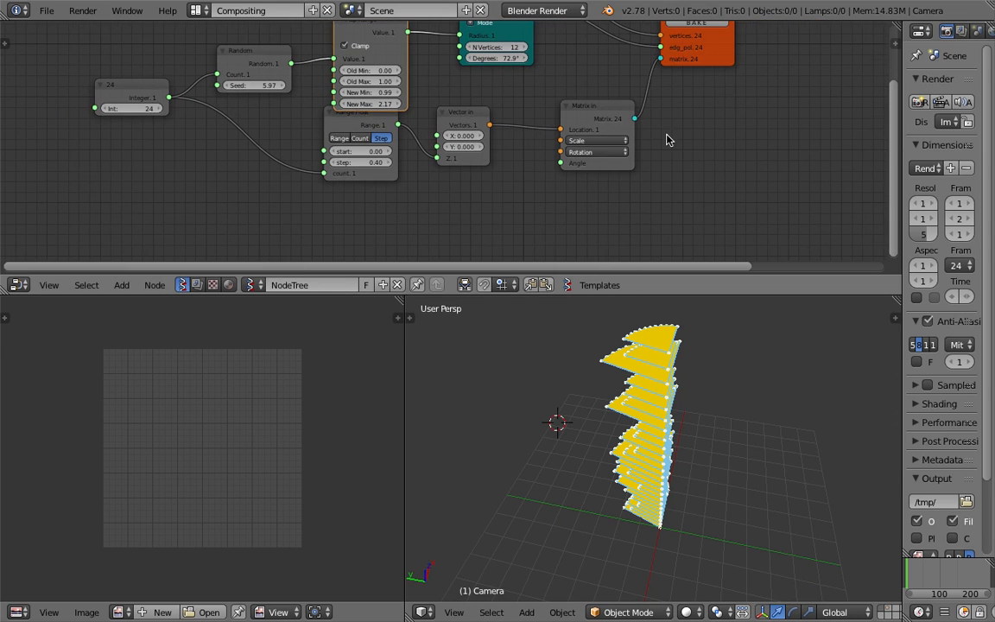
left_click_drag(727, 64, 777, 65)
left_click_drag(485, 113, 515, 122)
left_click_drag(358, 114, 380, 130)
mouse_move(605, 378)
middle_mouse_down()
mouse_move(724, 444)
mouse_move(591, 448)
mouse_move(605, 372)
middle_mouse_up()
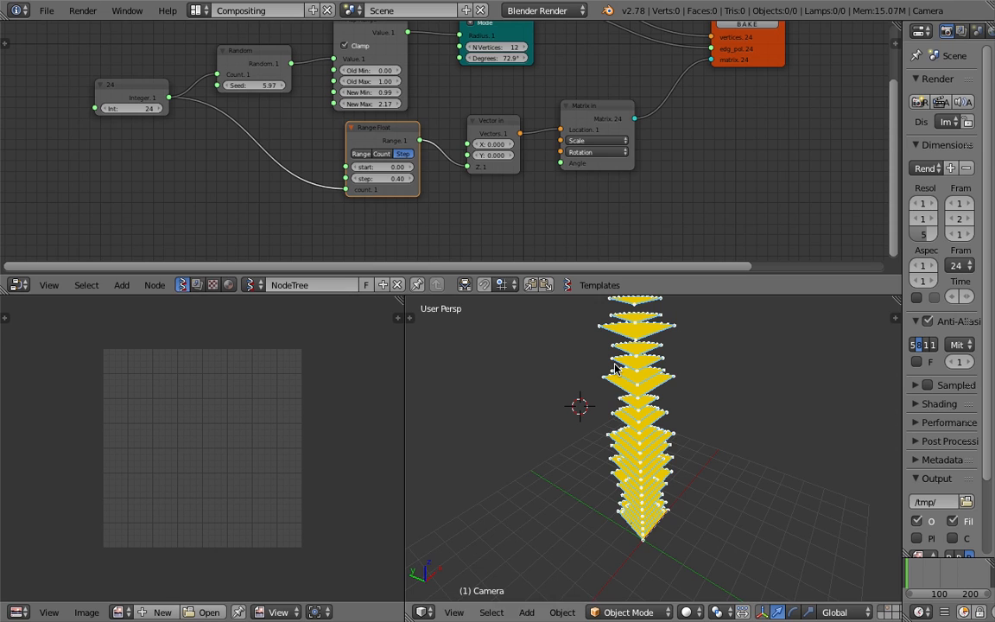
left_click(602, 122)
left_click_drag(605, 275, 605, 352)
middle_click_drag(643, 453, 669, 414)
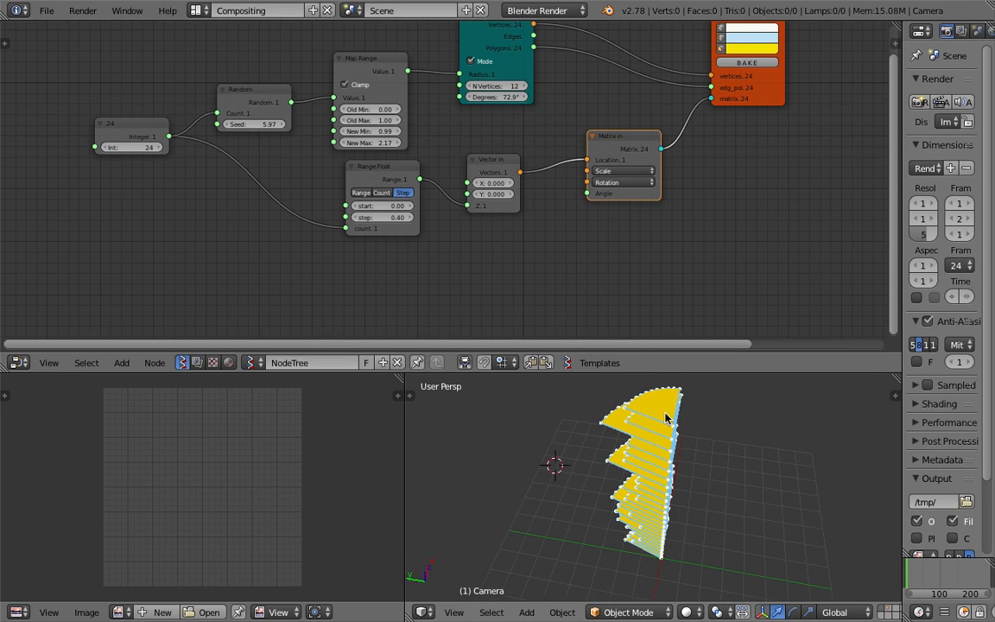
scroll(629, 233, "up", 1)
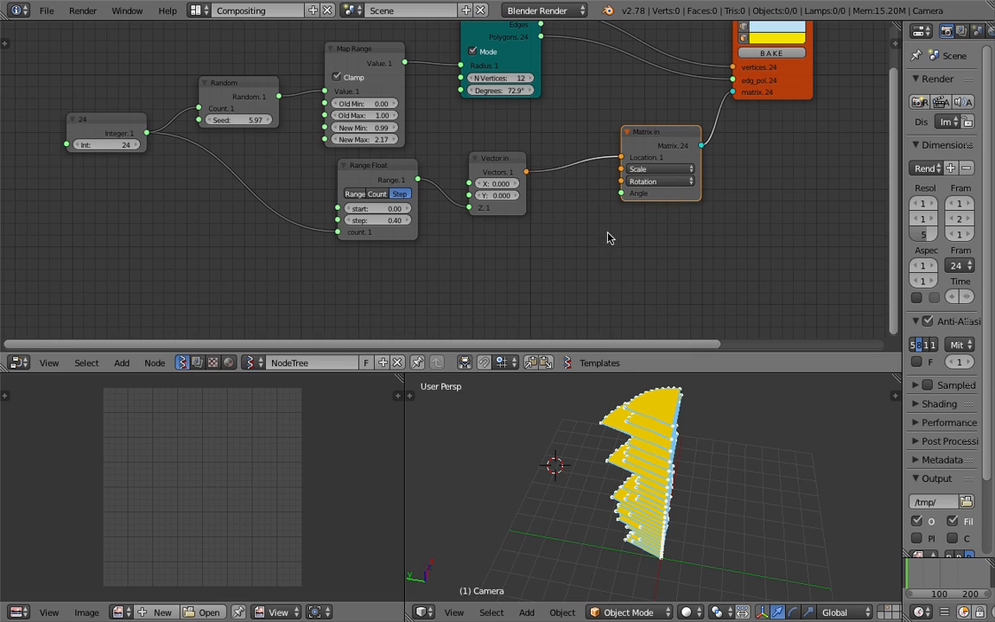
Step: Shift the Vector in and Range Float nodes apart and add a Z vector node below Vector in
left_click_drag(480, 146, 500, 130)
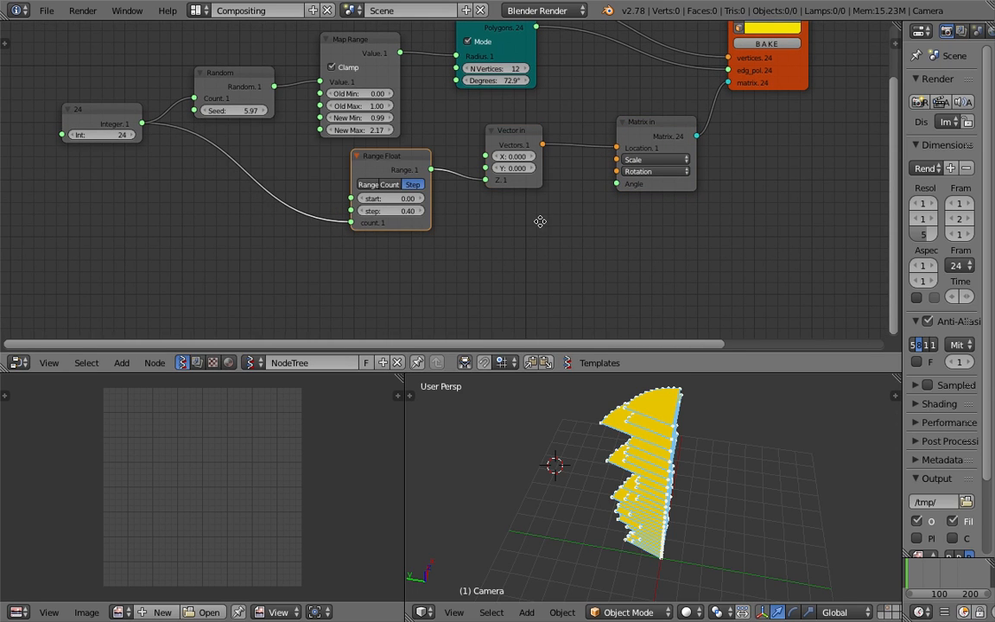
key("shift+a")
left_click(535, 227)
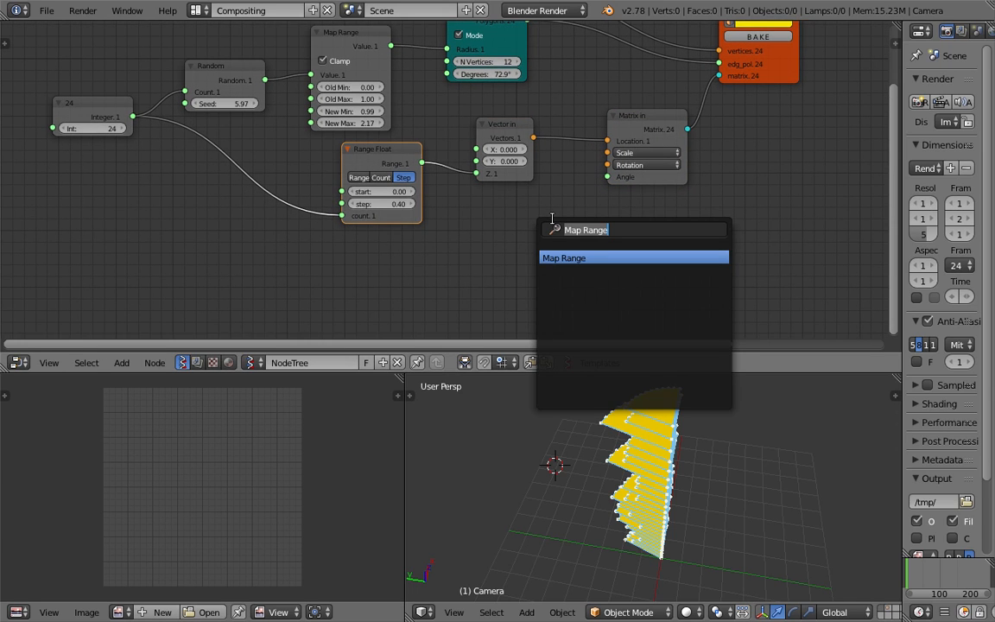
type("z")
left_click(595, 286)
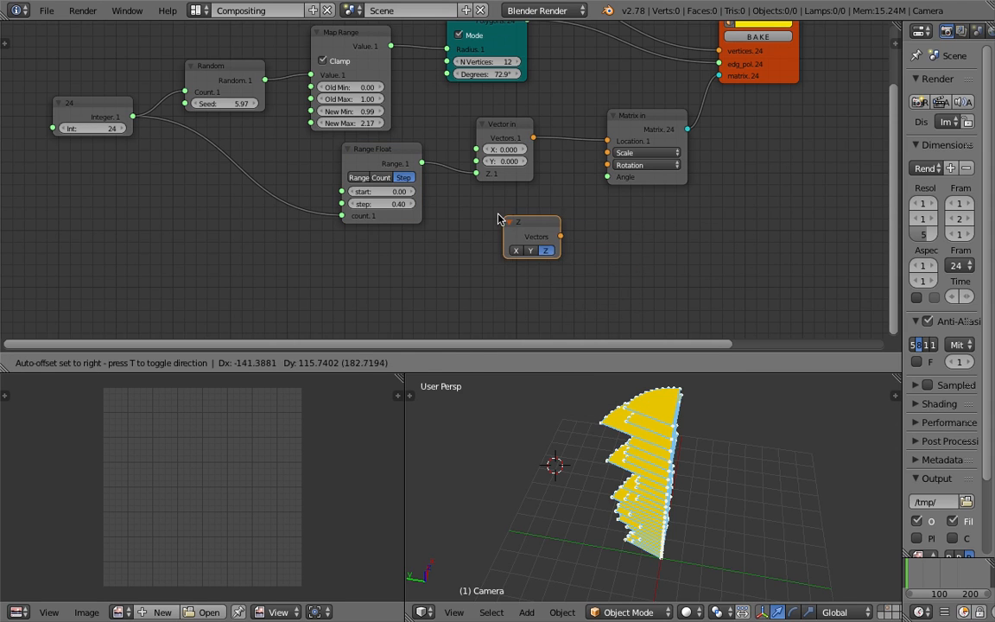
left_click(510, 222)
scroll(541, 230, "up", 1)
middle_click_drag(511, 399, 533, 497)
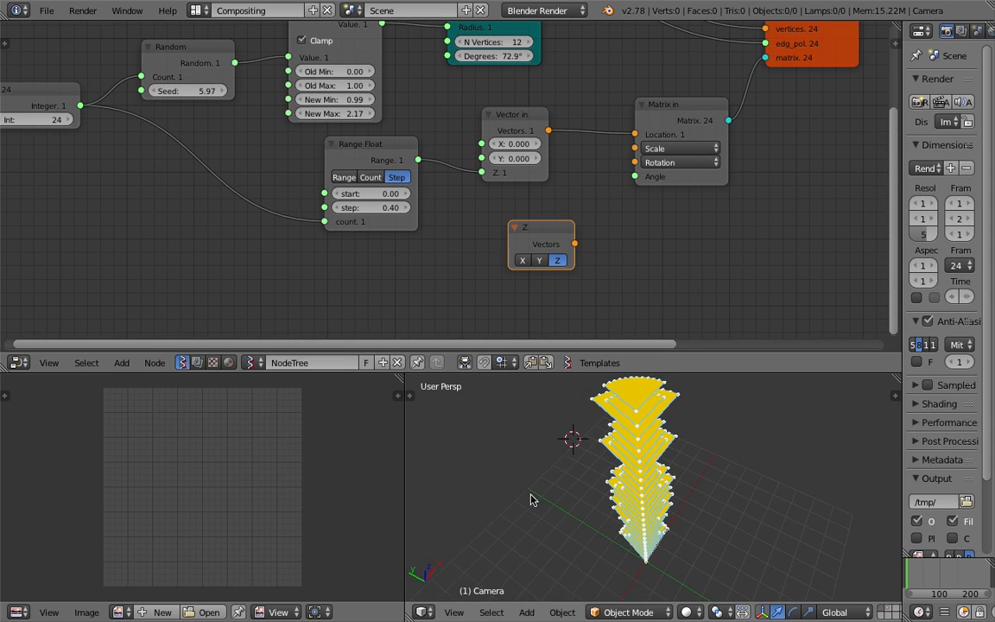
Step: Connect the Z vector to Matrix in's Rotation, place the nodes clear of each other, and save the file
left_click_drag(576, 243, 605, 202)
left_click_drag(636, 167, 636, 167)
left_click_drag(544, 229, 590, 161)
key("ctrl+s")
left_click(741, 166)
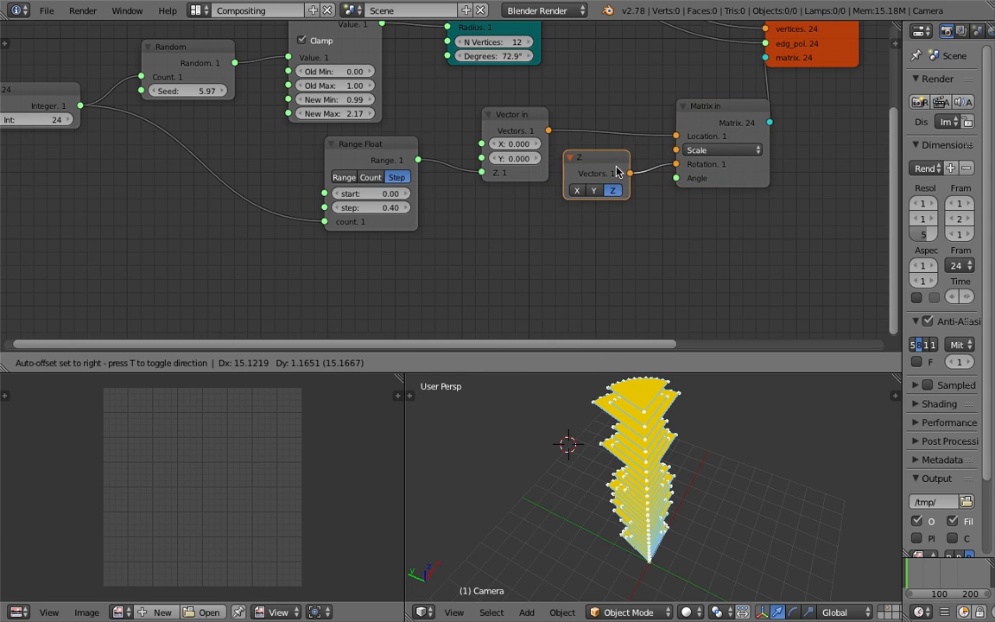
Step: Add a Random node below the Z vector node
middle_click_drag(598, 241, 582, 222)
key("shift+a")
left_click(562, 223)
type("z")
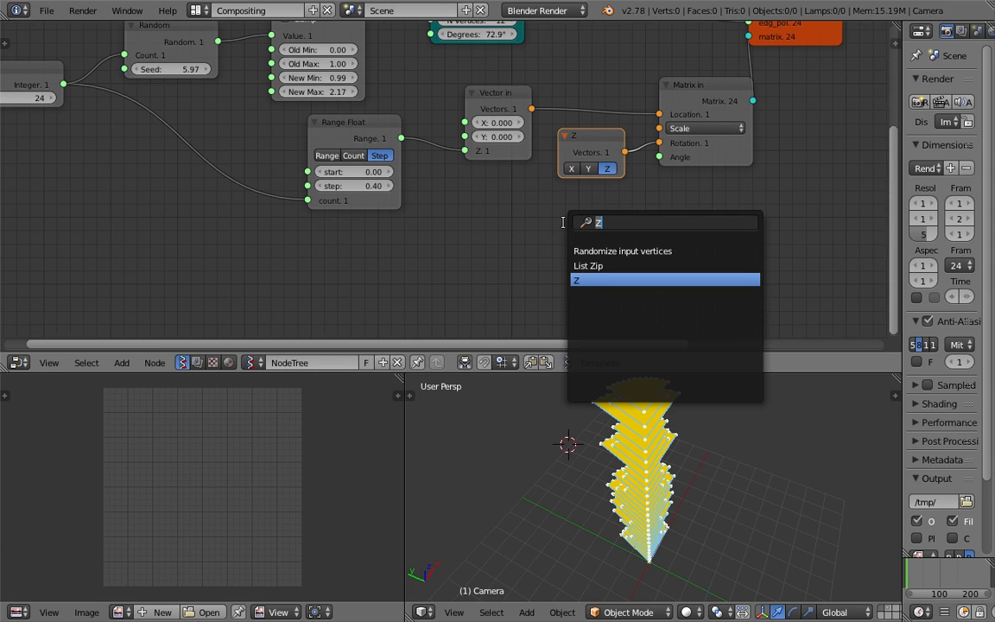
type("ranvom")
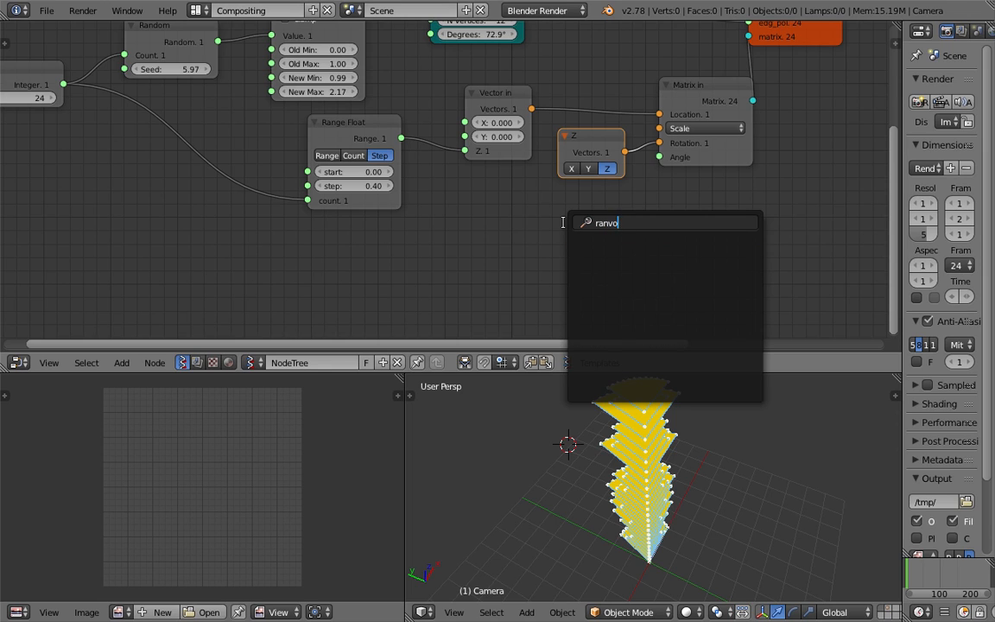
key("BackSpace")
key("BackSpace")
type("dom")
key("Down")
key("Down")
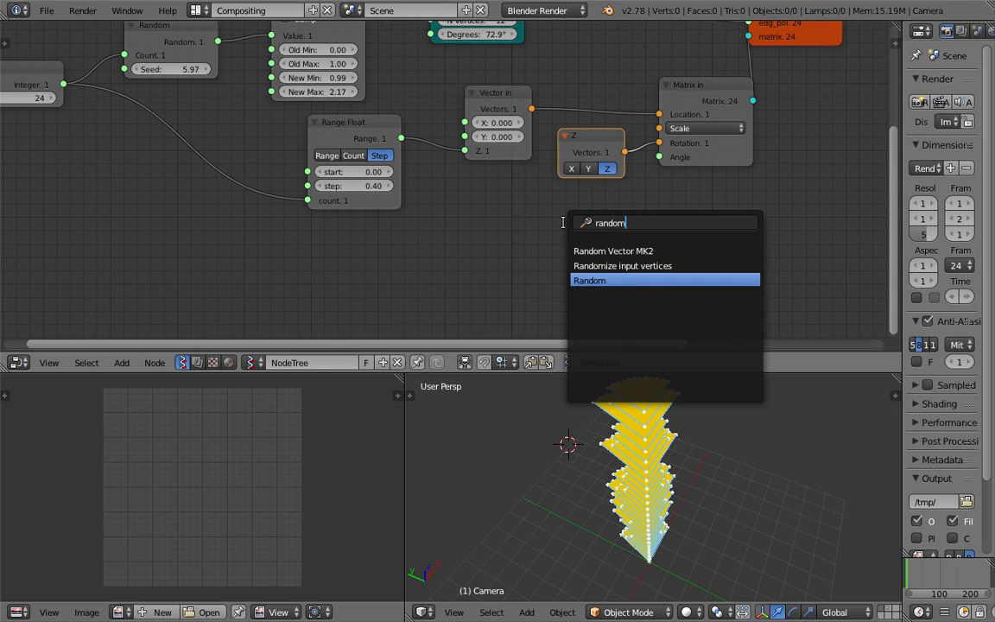
key("Return")
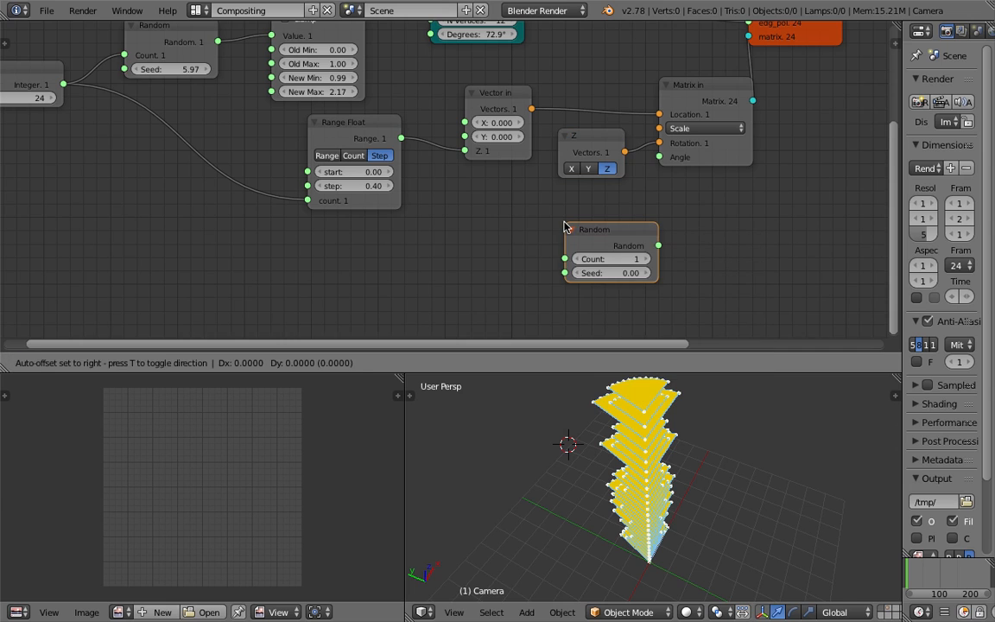
left_click(492, 226)
Step: Connect the Int node's output to the new Random's Count and move that Random away from Matrix in
scroll(507, 311, "down", 1)
middle_click_drag(487, 274, 511, 270)
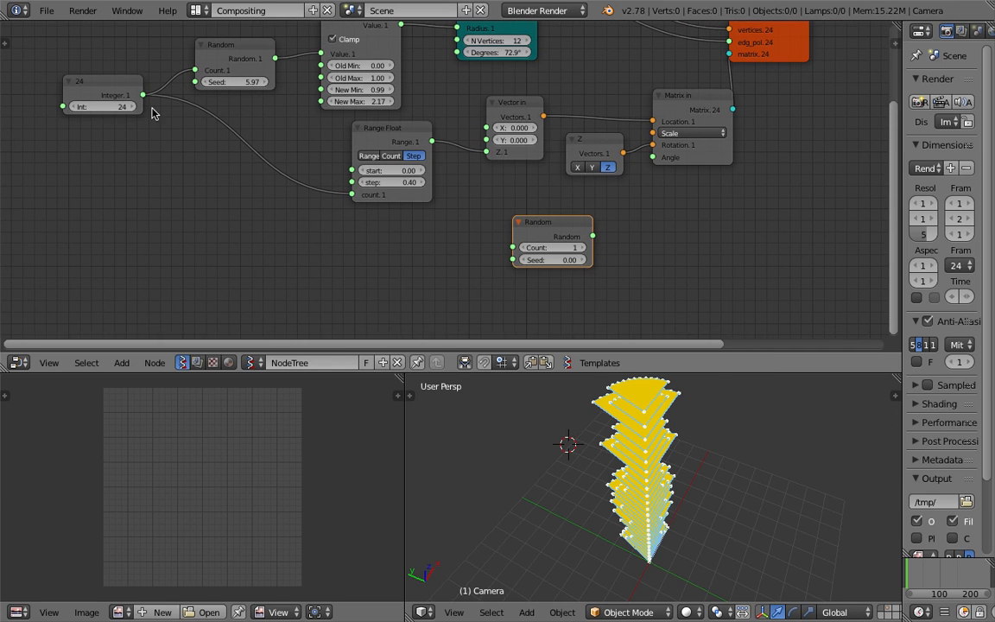
left_click_drag(144, 97, 598, 219)
key("ctrl+s")
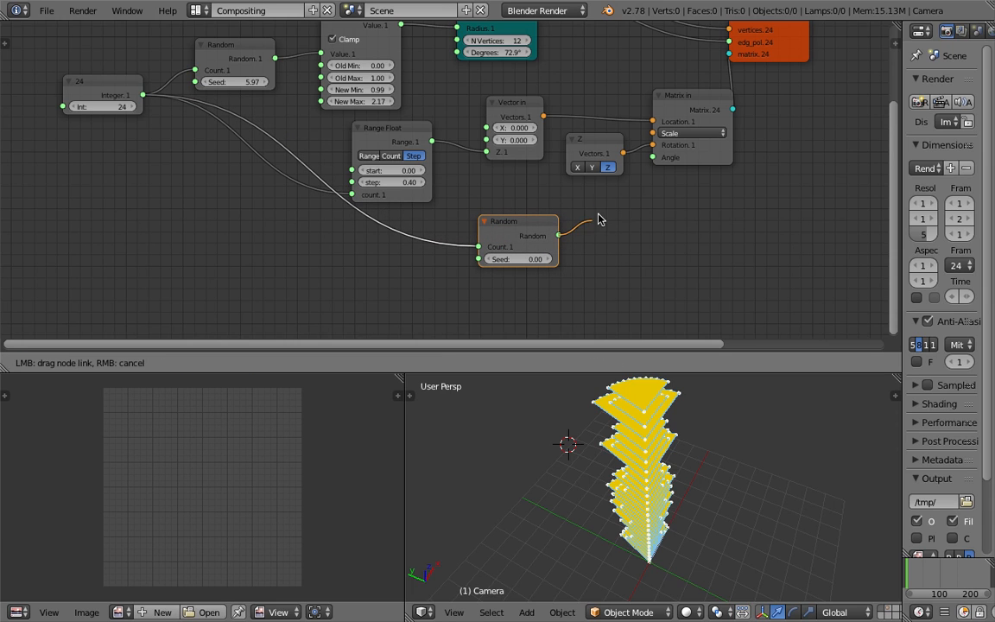
left_click_drag(652, 175, 652, 175)
left_click_drag(528, 225, 486, 240)
key("ctrl+s")
left_click(486, 240)
Step: Duplicate the Map Range node and link it between the new Random's output and Matrix in's Angle
middle_click_drag(393, 156, 368, 178)
left_click(336, 31)
key("shift+d")
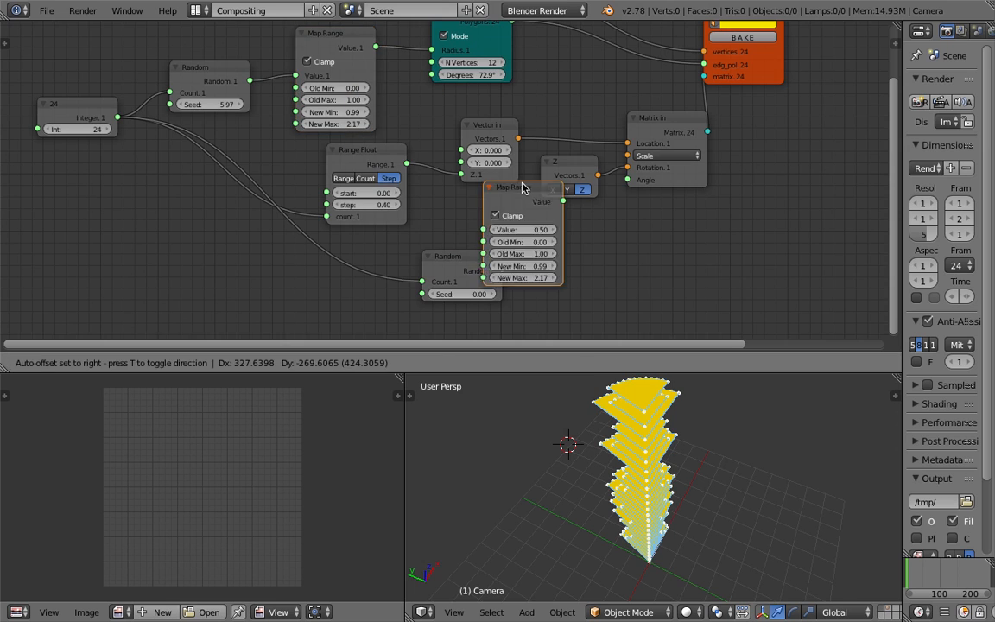
left_click(574, 218)
left_click_drag(503, 270, 507, 271)
left_click_drag(563, 229, 664, 183)
key("ctrl+s")
left_click(682, 188)
Step: Set the duplicated Map Range's New Min to -360 and New Max to 360, and save the file
middle_click_drag(628, 239, 570, 160)
scroll(553, 171, "up", 2)
left_click_drag(503, 242, 552, 243)
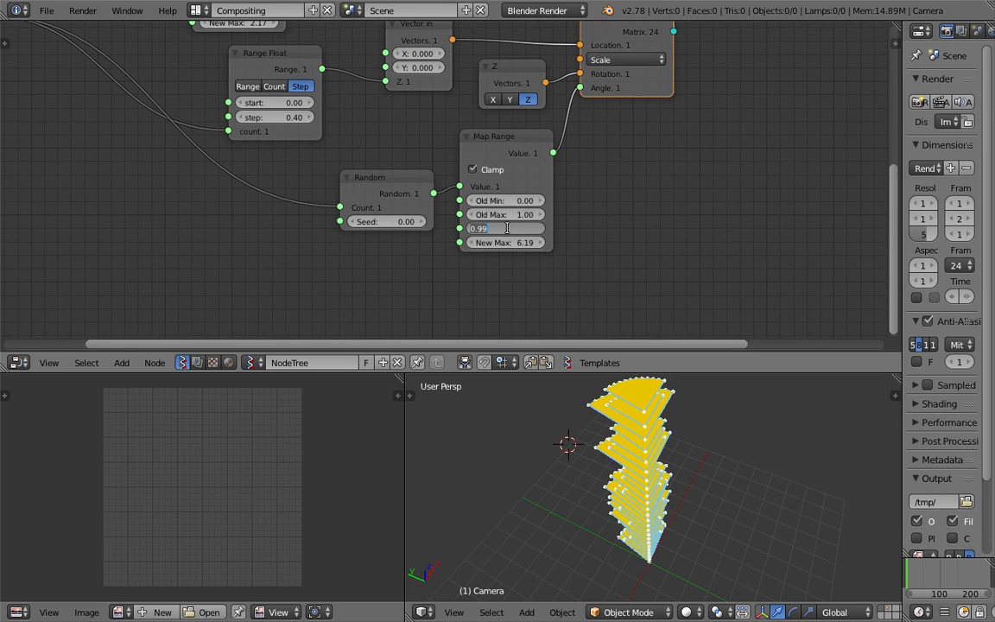
type("360")
key("Tab")
type("360")
key("Return")
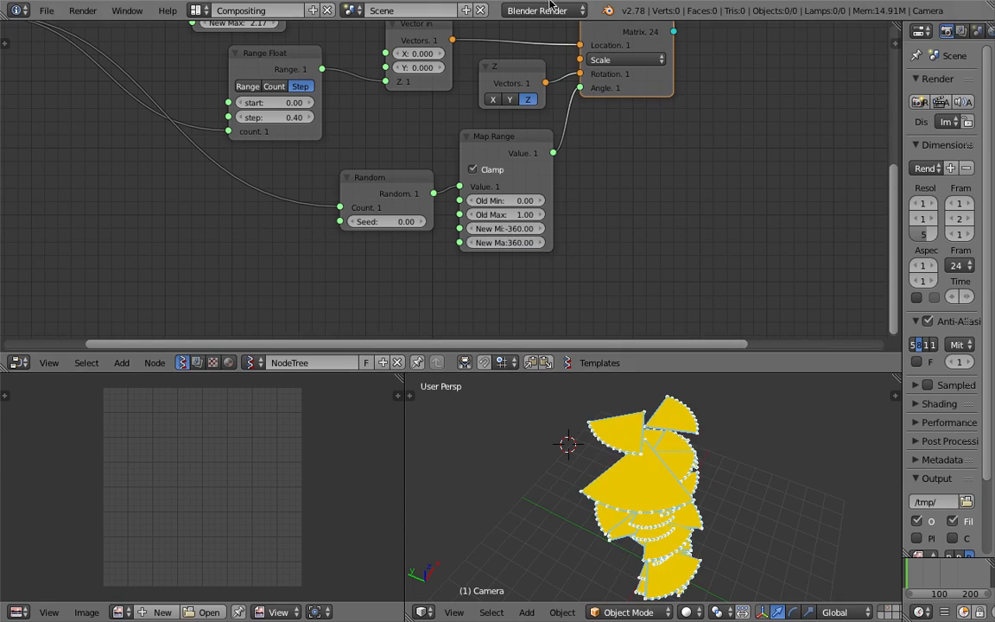
key("ctrl+s")
Step: Examine the randomly rotated slices in the 3D view from several angles and distances
left_click(629, 446)
middle_click_drag(603, 411, 580, 475)
middle_click_drag(612, 184, 544, 318)
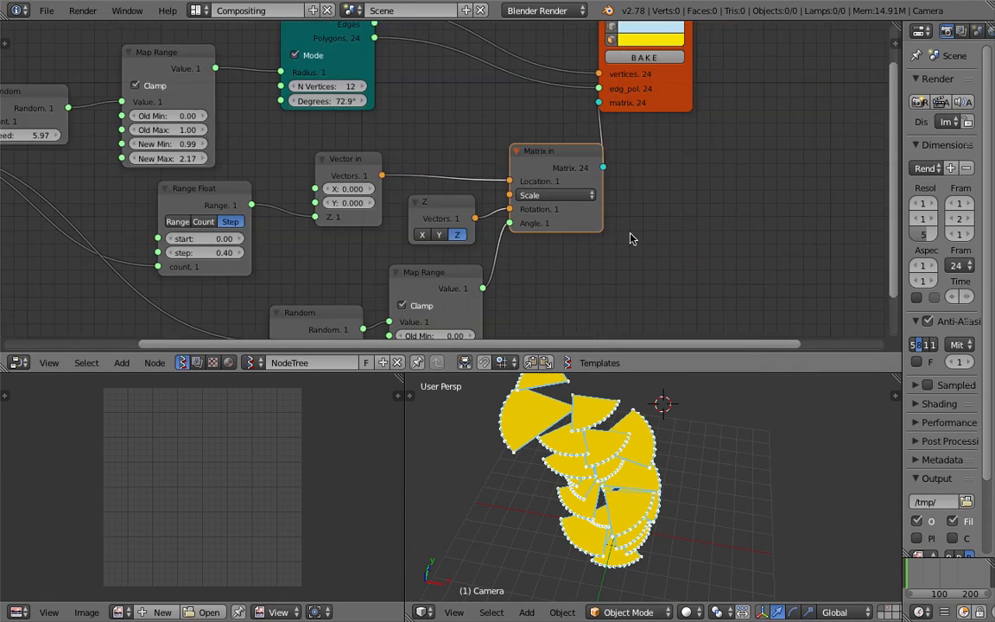
scroll(633, 237, "down", 1)
middle_click_drag(684, 488, 637, 474)
scroll(607, 446, "down", 3)
key("ctrl+s")
left_click(638, 474)
Step: Set the Range Float's step to 0.04 to squeeze the stack of slices together
middle_click_drag(567, 282, 616, 216)
scroll(419, 205, "up", 1)
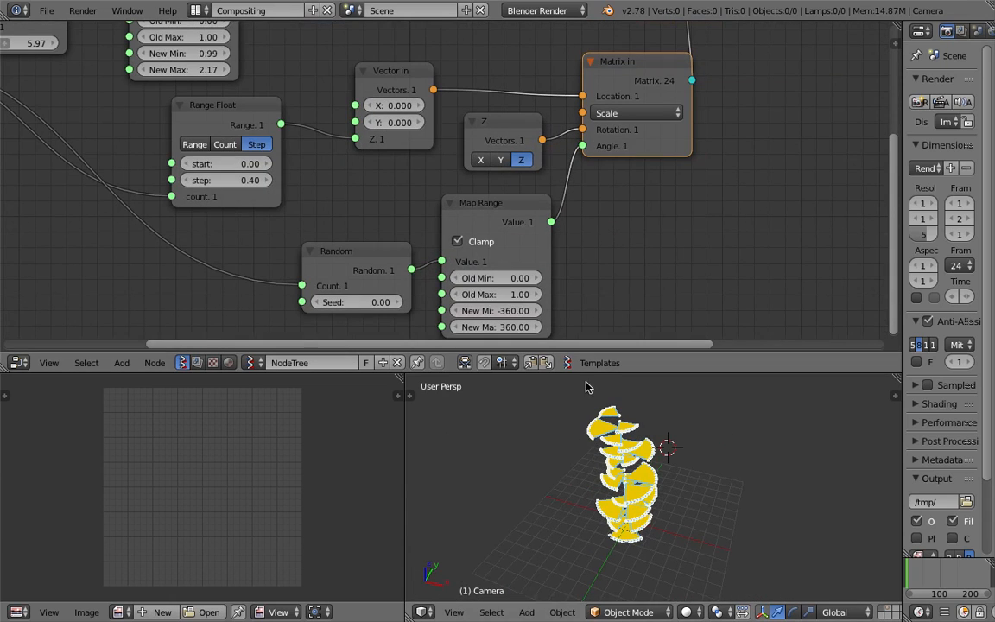
left_click_drag(226, 181, 197, 180)
Step: Move the Viewer Draw node away from Matrix in and give the 3D view more height
mouse_move(730, 194)
middle_mouse_down()
mouse_move(595, 241)
mouse_move(587, 306)
middle_mouse_up()
left_click_drag(474, 72, 566, 72)
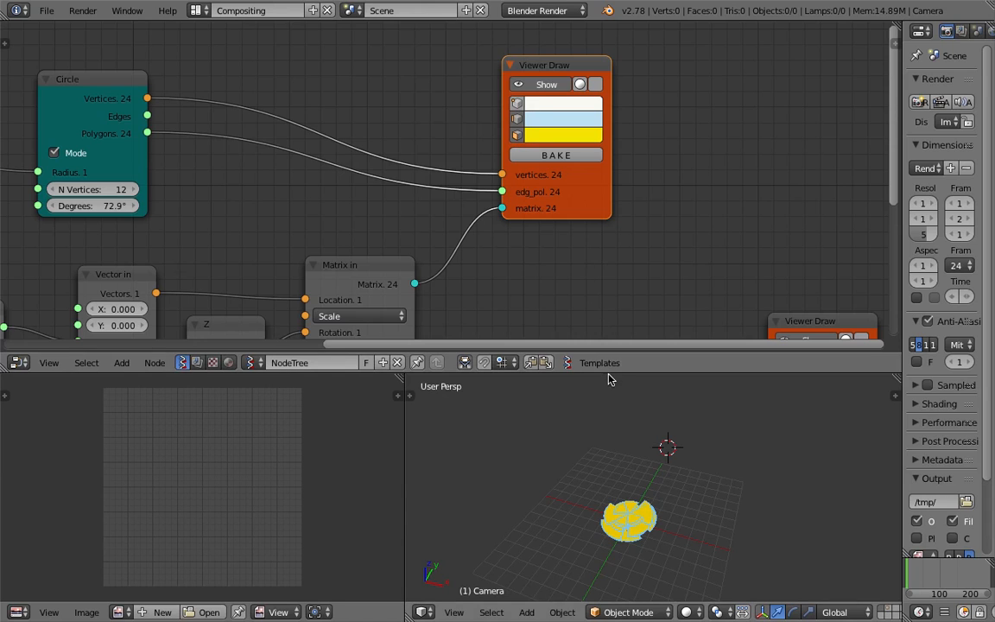
mouse_move(610, 373)
left_mouse_down()
mouse_move(613, 242)
mouse_move(614, 252)
left_mouse_up()
Step: Turn on shading for the drawn faces in the Viewer Draw node
middle_click_drag(587, 65, 586, 104)
left_click(597, 64)
scroll(661, 442, "up", 4)
mouse_move(663, 448)
middle_mouse_down()
mouse_move(650, 442)
mouse_move(662, 427)
middle_mouse_up()
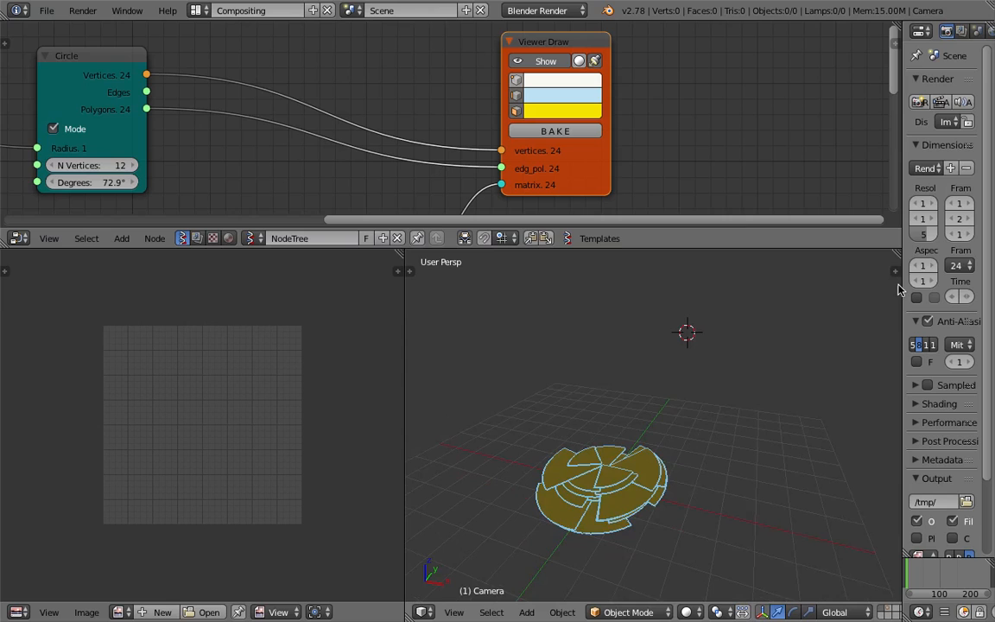
Step: Enable Ambient Occlusion in the 3D view's shading settings and save the file
key("n")
scroll(731, 444, "down", 10)
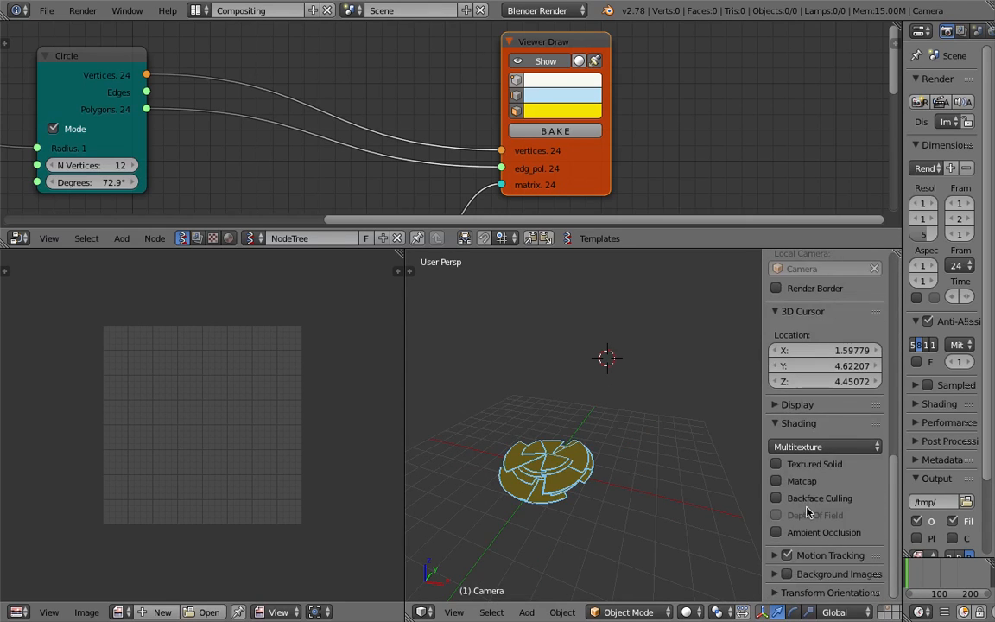
left_click(803, 530)
key("ctrl+s")
left_click(595, 463)
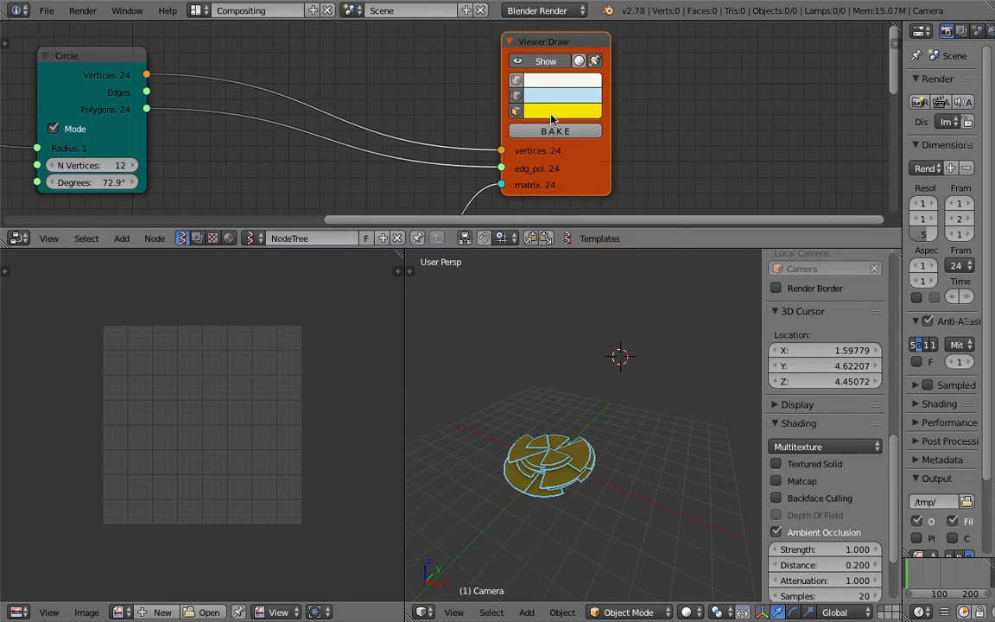
Step: Change Viewer Draw's face colour from yellow to light blue and save the file
left_click(562, 111)
left_click_drag(579, 140, 602, 171)
scroll(596, 459, "up", 2)
middle_click_drag(596, 460, 587, 420)
key("ctrl+s")
left_click(560, 454)
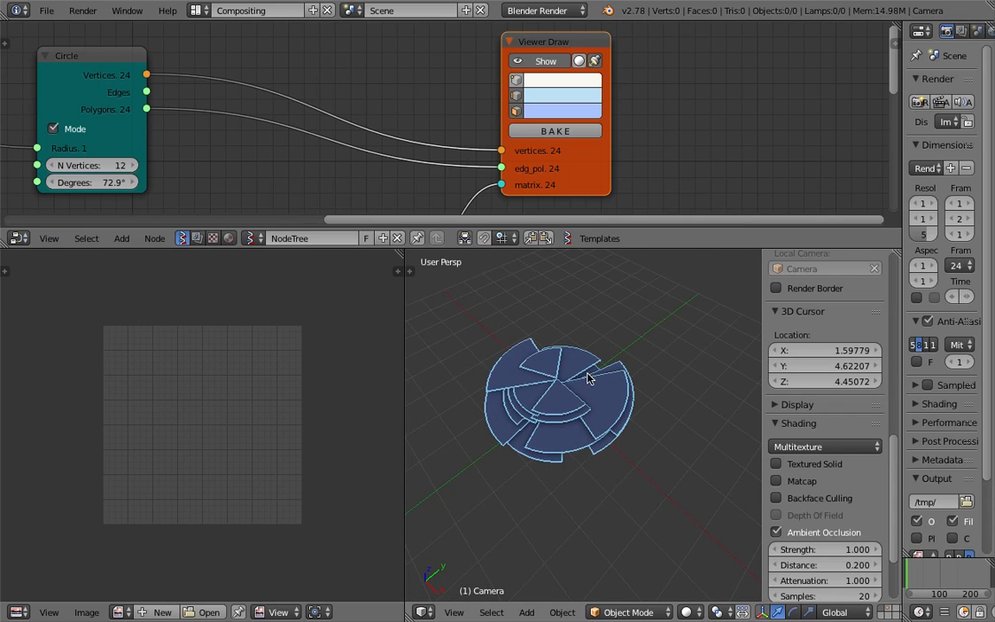
Step: Give the node editor more height and move the Map Range node feeding the Circle's Radius upward
middle_click_drag(588, 374, 587, 387)
scroll(342, 178, "down", 3)
middle_click_drag(266, 157, 477, 249)
left_click_drag(479, 247, 479, 304)
scroll(458, 171, "down", 1)
middle_click_drag(405, 167, 473, 137)
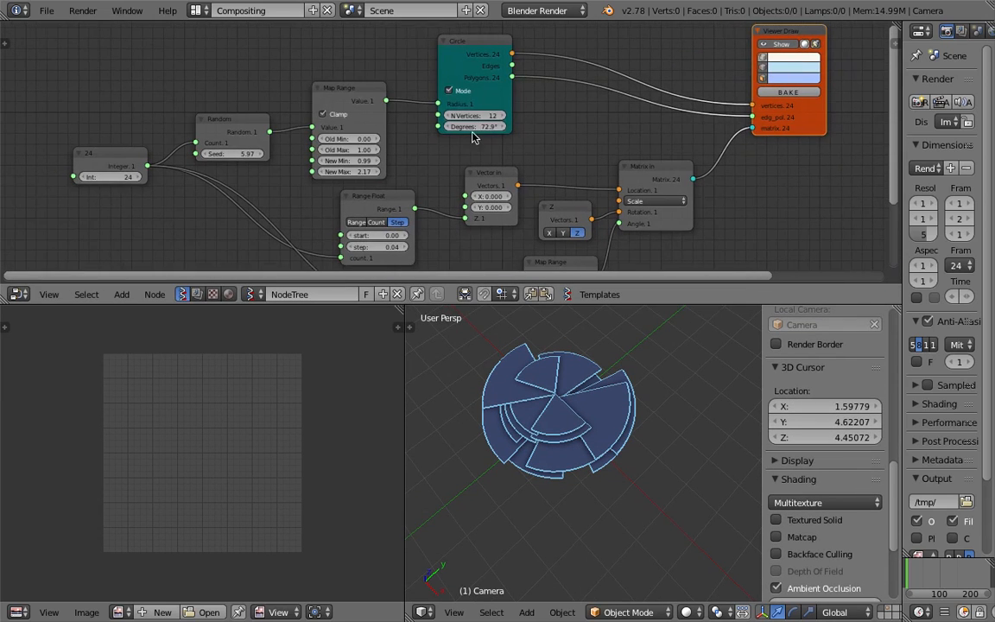
left_click_drag(378, 92, 383, 75)
Step: Move the Circle node away from its Map Range node and set that Map Range's New Max to 3.10
middle_click_drag(582, 381, 615, 374)
key("ctrl+s")
left_click(615, 376)
middle_click_drag(551, 466, 602, 461)
key("ctrl+s")
left_click(602, 467)
middle_click_drag(376, 178, 339, 242)
scroll(415, 178, "up", 5)
left_click_drag(422, 98, 469, 79)
scroll(428, 103, "down", 1)
middle_click_drag(386, 125, 429, 82)
mouse_move(325, 205)
left_mouse_down()
mouse_move(370, 205)
mouse_move(344, 205)
left_mouse_up()
Step: Save the file and set the Int node's value to 95
middle_click_drag(587, 488, 484, 338)
key("ctrl+s")
key("ctrl+s")
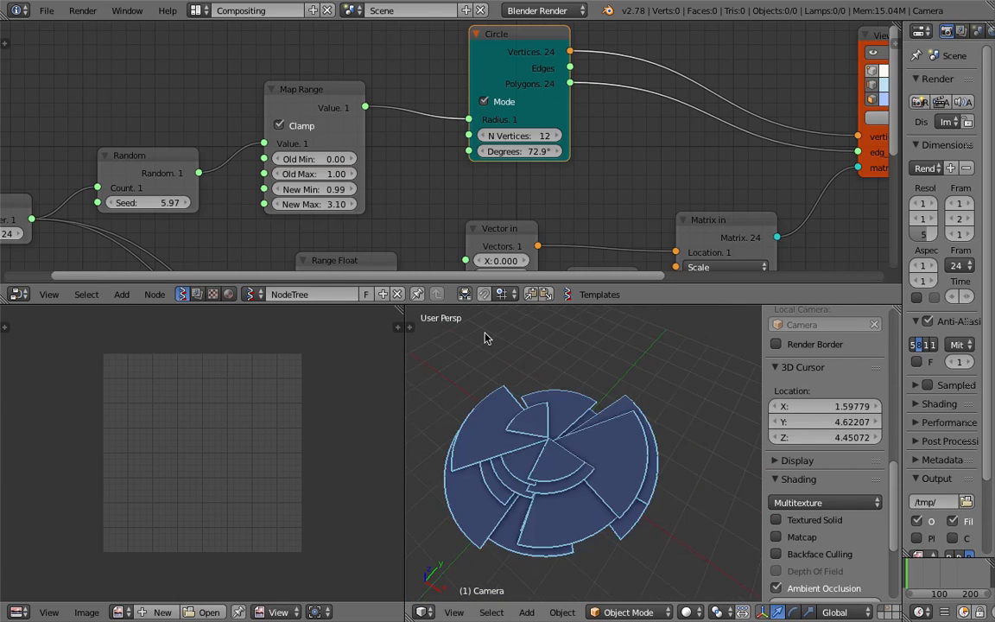
key("Home")
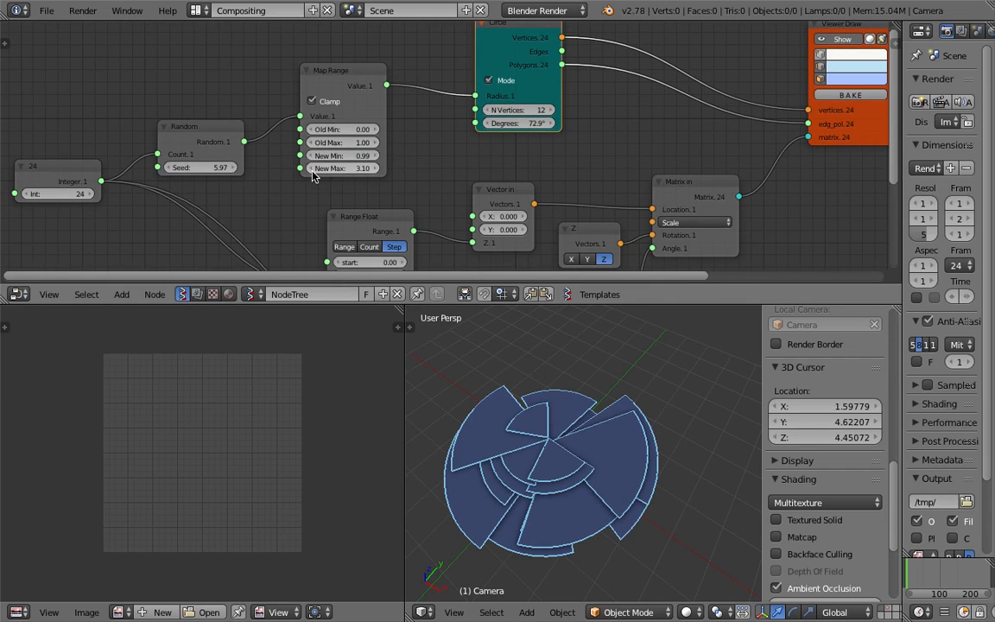
middle_click_drag(216, 177, 268, 125)
left_click_drag(128, 147, 250, 147)
scroll(598, 446, "down", 4)
mouse_move(598, 451)
middle_mouse_down()
mouse_move(579, 355)
mouse_move(640, 404)
mouse_move(608, 399)
mouse_move(621, 464)
mouse_move(697, 369)
mouse_move(606, 429)
mouse_move(616, 493)
mouse_move(430, 480)
mouse_move(408, 414)
mouse_move(663, 394)
mouse_move(635, 435)
mouse_move(616, 443)
middle_mouse_up()
Step: Move the Random and Map Range nodes that feed the Circle's Radius upward, clear of the nodes below
middle_click_drag(365, 82, 341, 132)
left_click_drag(371, 75, 375, 67)
middle_click_drag(362, 67, 366, 84)
left_click_drag(264, 143, 287, 124)
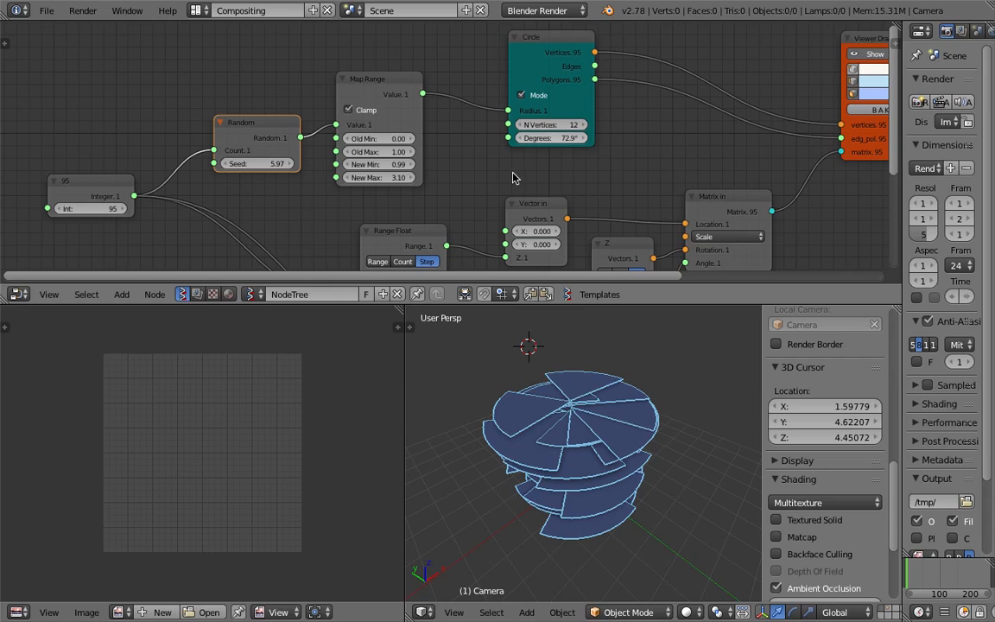
left_click_drag(368, 80, 378, 72)
Step: Delete the Random and Map Range nodes that drive the Circle's Radius
left_click(280, 127)
key("x")
left_click(374, 87)
key("x")
Step: Add a Range Float node between the Int and Circle nodes and save the file
key("ctrl+a")
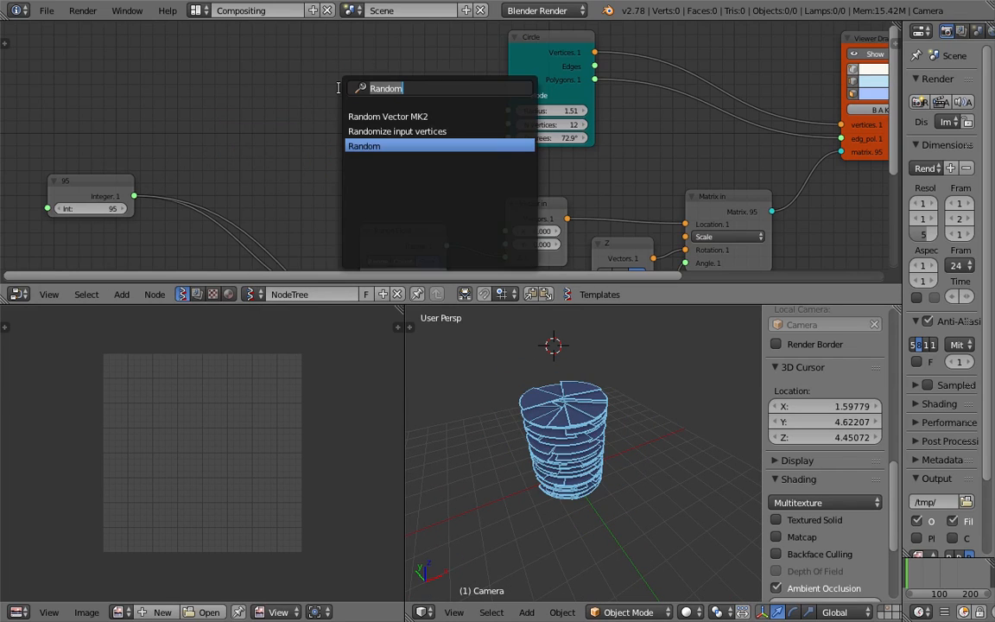
type("fl")
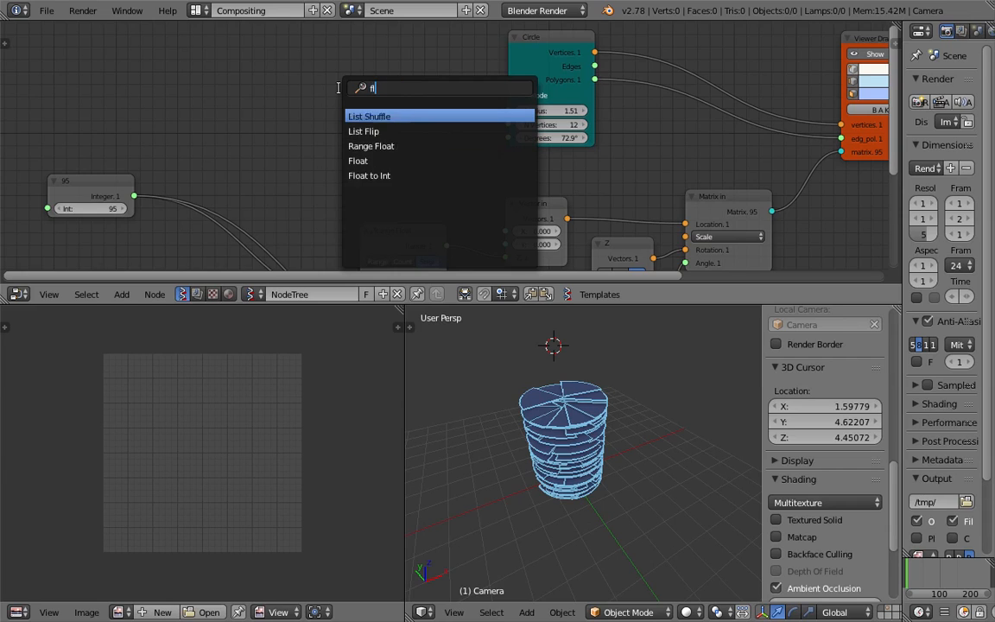
type("oat")
key("BackSpace")
key("BackSpace")
key("BackSpace")
key("BackSpace")
key("BackSpace")
type("range")
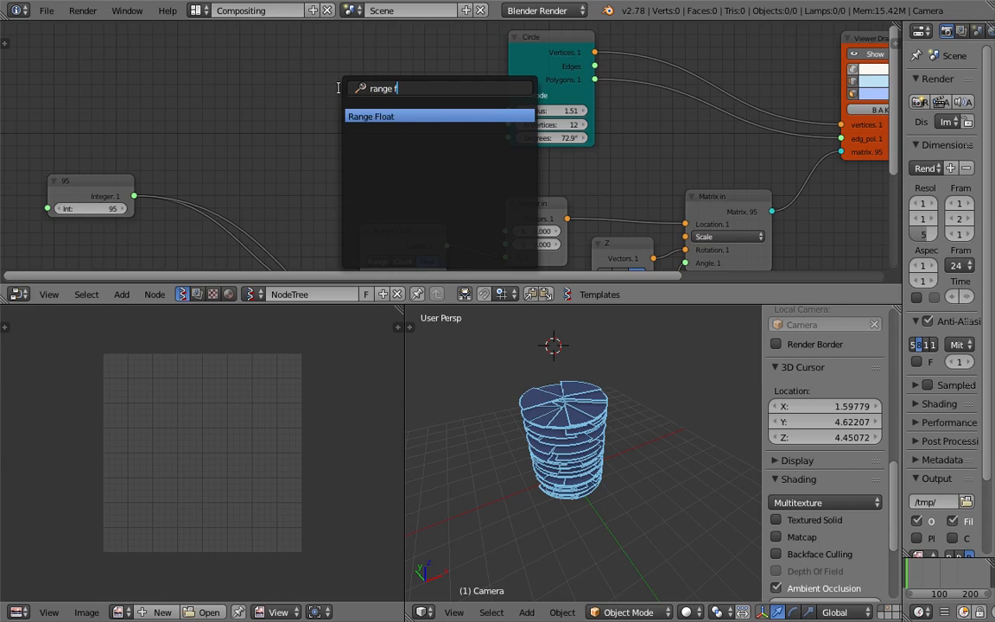
key("Return")
left_click(291, 86)
key("ctrl+s")
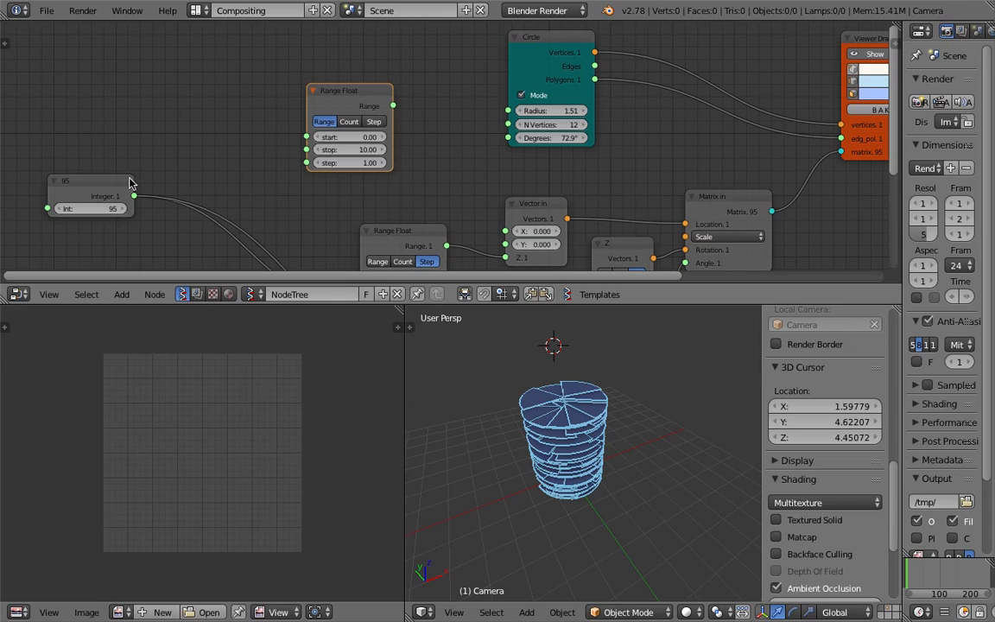
Step: Switch the new Range Float to Count mode, then link Int to its count and its Range to Circle's Radius
left_click(349, 122)
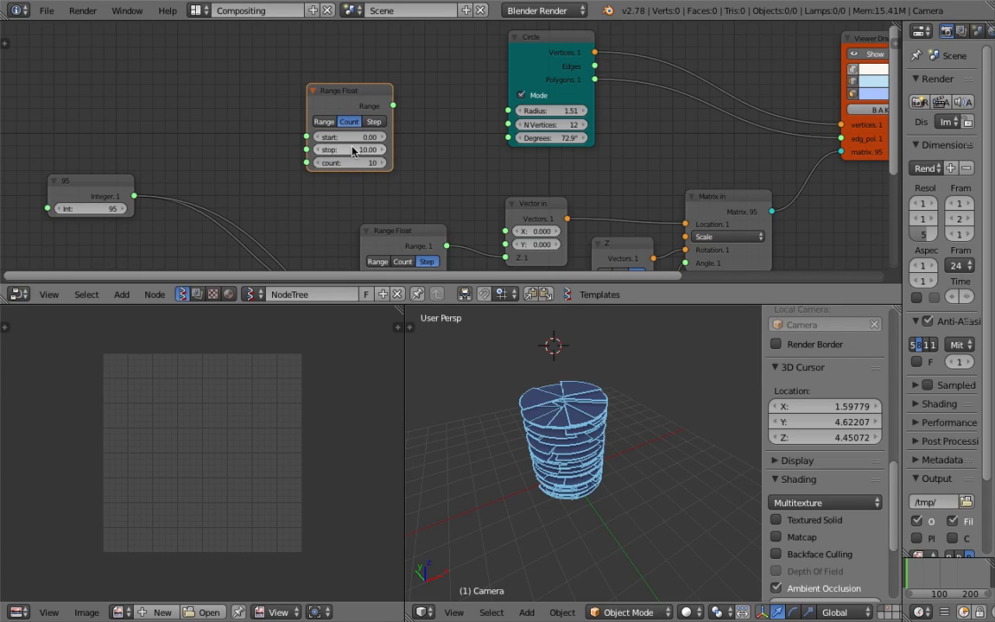
left_click_drag(136, 197, 136, 198)
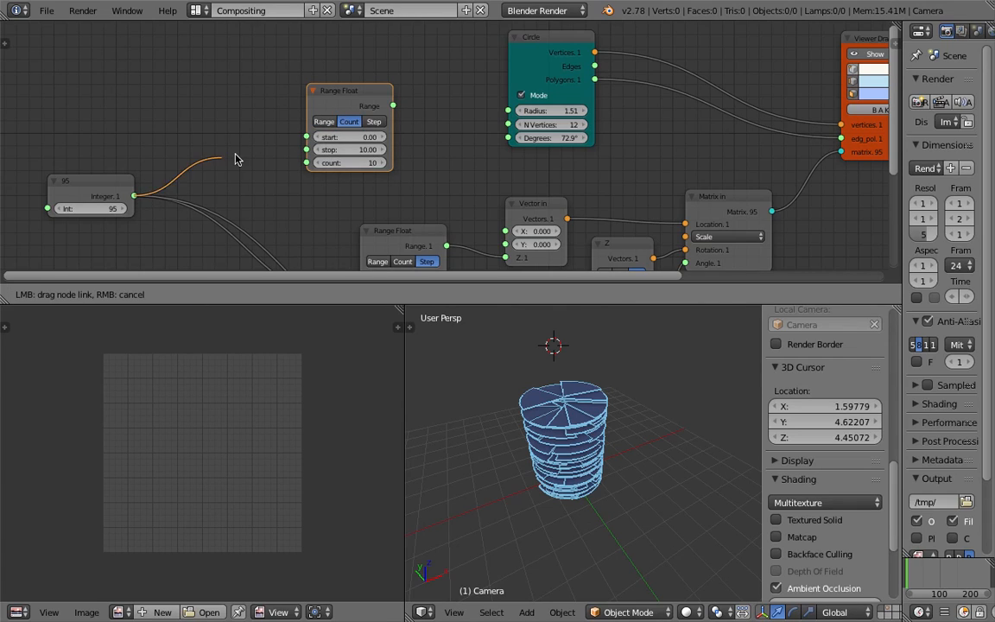
left_click_drag(305, 167, 368, 151)
left_click_drag(393, 105, 507, 111)
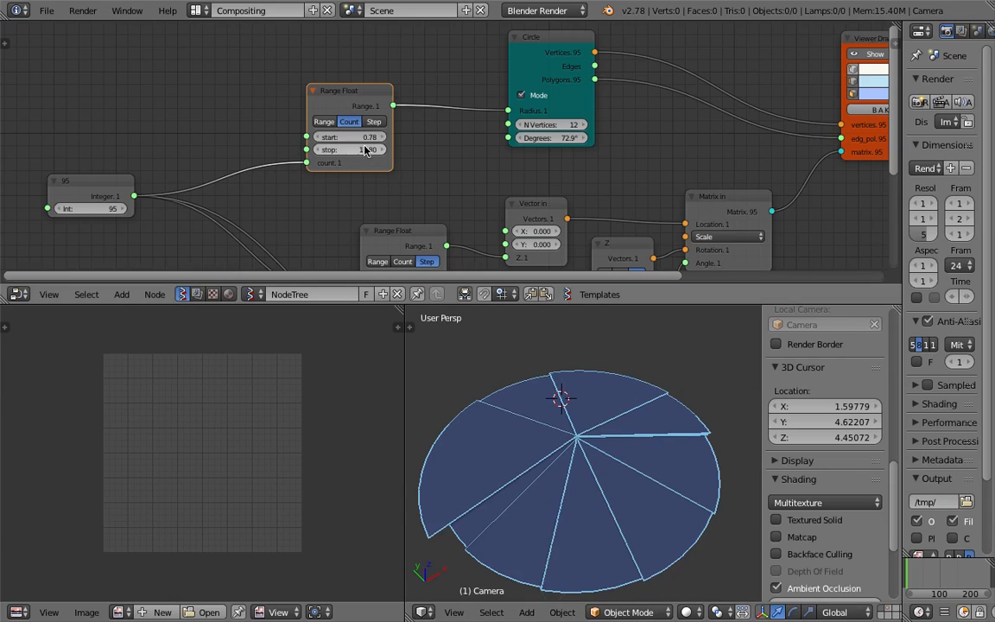
Step: Set the new Range Float's start to 10.00 and stop to 0.97, and save the file
left_click_drag(355, 138, 278, 147)
middle_click_drag(535, 453, 595, 439)
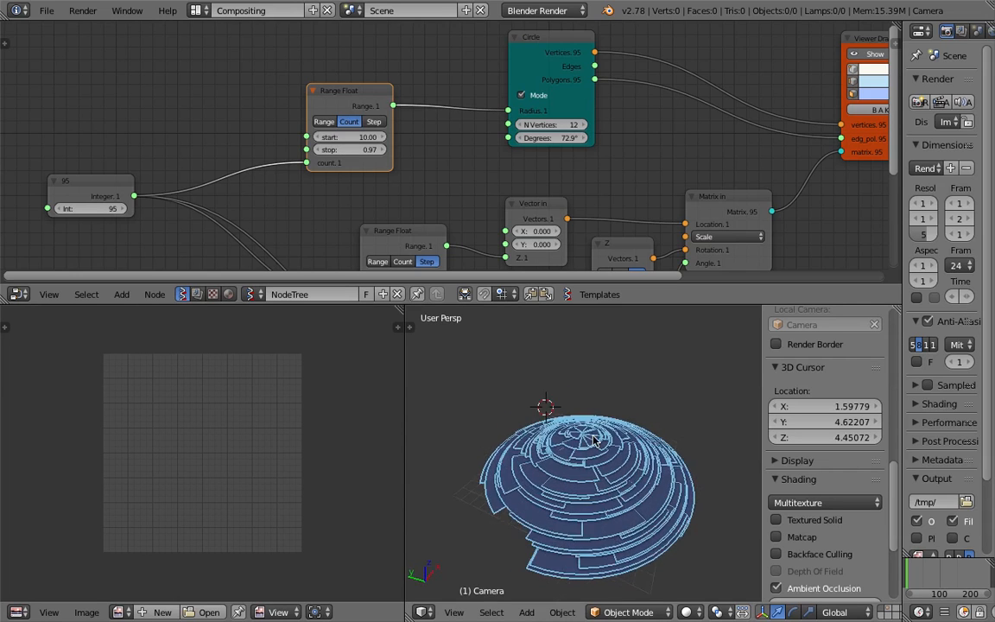
scroll(536, 470, "up", 4)
scroll(568, 450, "down", 3)
middle_click_drag(515, 479, 619, 432)
key("ctrl+s")
left_click(551, 470)
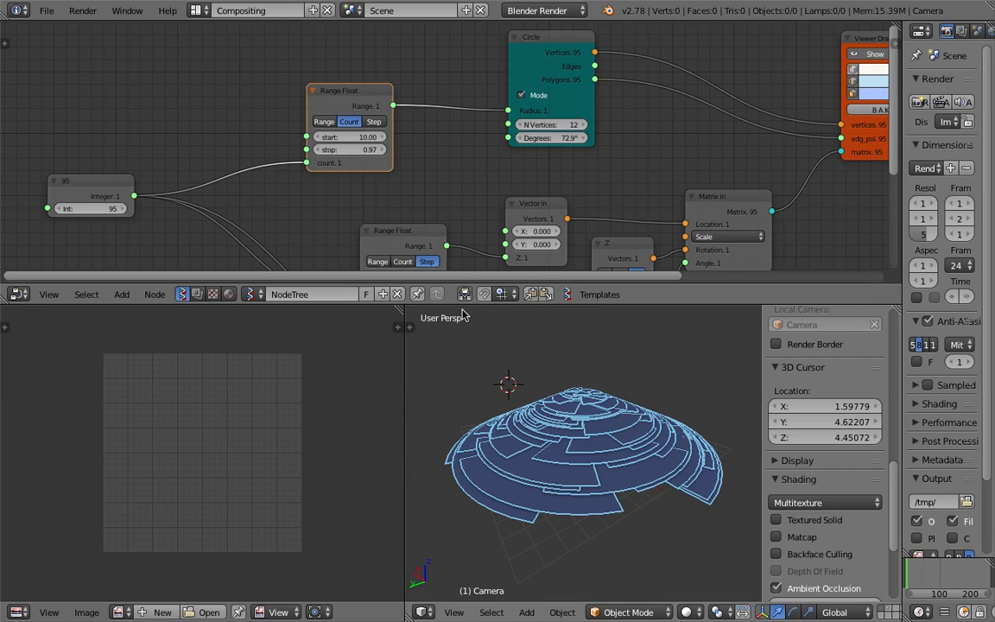
Step: Enlarge the node editor to show more of the node tree and save the file
left_click_drag(465, 305, 460, 336)
scroll(401, 237, "down", 2)
middle_click_drag(398, 234, 406, 192)
key("ctrl+s")
left_click(405, 193)
middle_click_drag(563, 471, 651, 520)
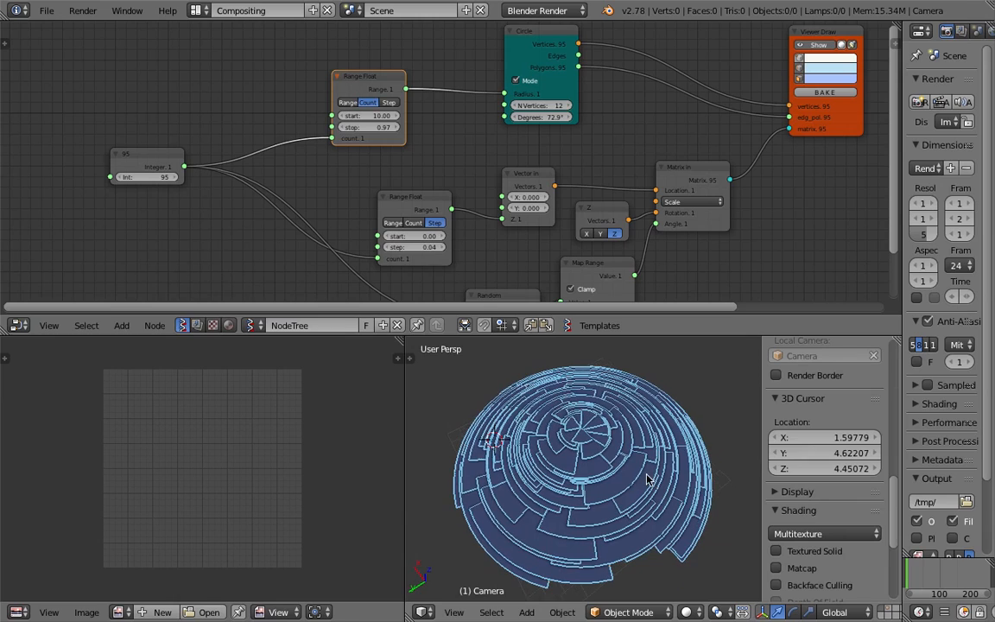
Step: Set the Circle node's N Vertices to 16 and reduce its Degrees to 5.16°
left_click_drag(527, 35, 515, 38)
left_click(375, 84)
scroll(543, 138, "up", 1)
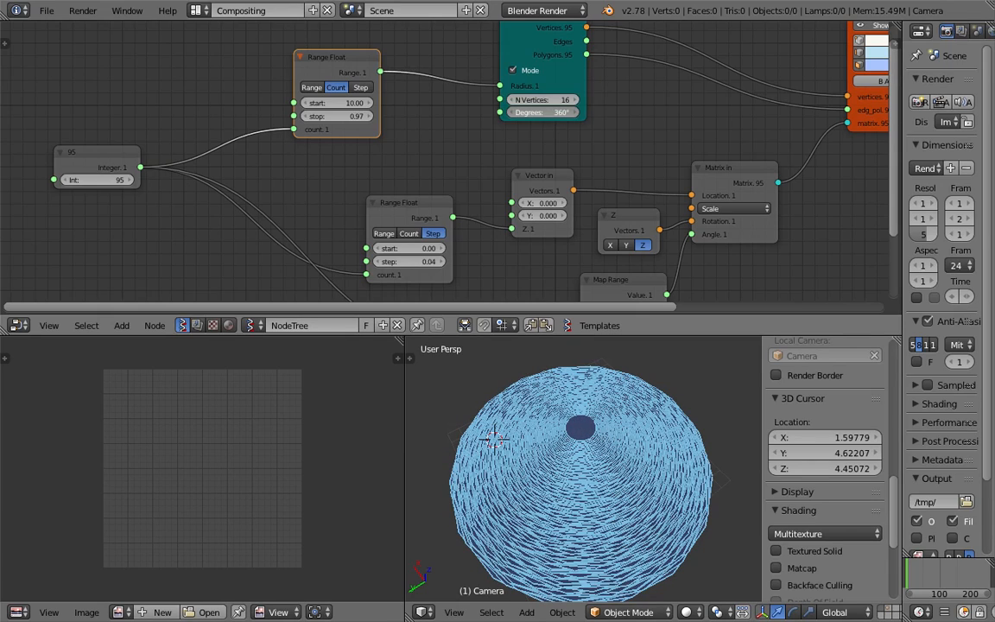
middle_click_drag(559, 109, 504, 183)
scroll(504, 118, "up", 4)
left_click_drag(501, 175, 491, 175)
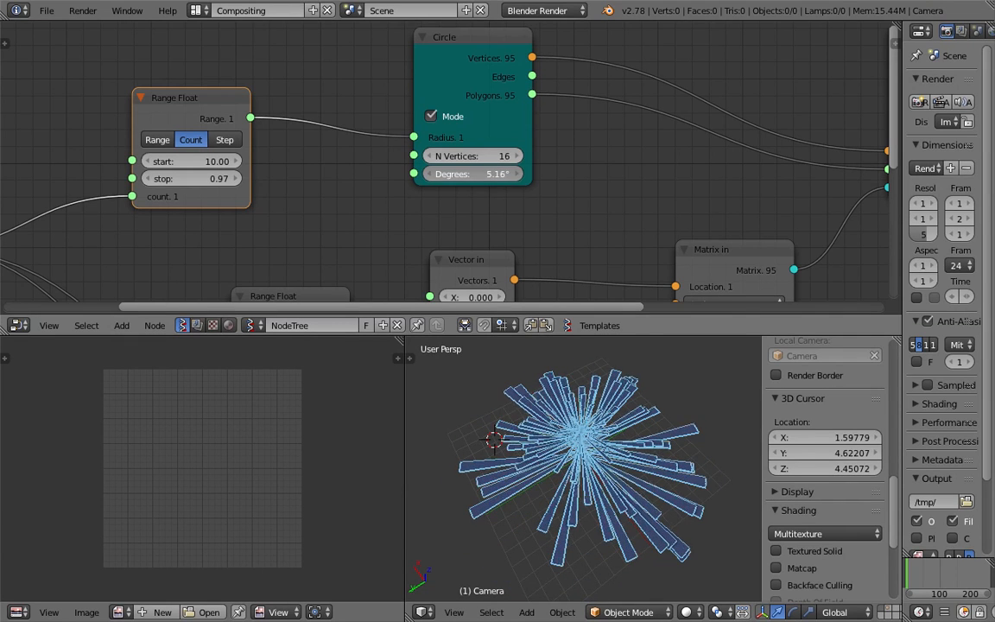
Step: Try wider pie slices by raising the Circle node's Degrees to 33.63°
left_click_drag(483, 174, 489, 174)
middle_click_drag(641, 440, 646, 525)
scroll(635, 514, "up", 5)
scroll(605, 484, "down", 4)
middle_click_drag(602, 475, 591, 451)
left_click_drag(490, 173, 531, 174)
scroll(617, 468, "down", 3)
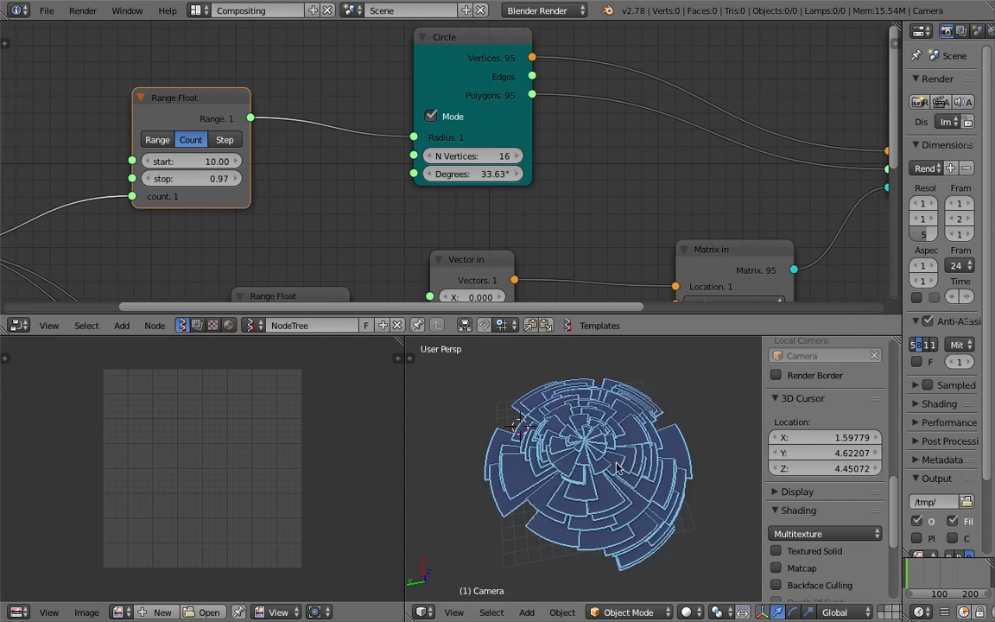
Step: Save the file over the existing one, then save it once more using Save As
key("ctrl+s")
key("Return")
scroll(610, 461, "up", 4)
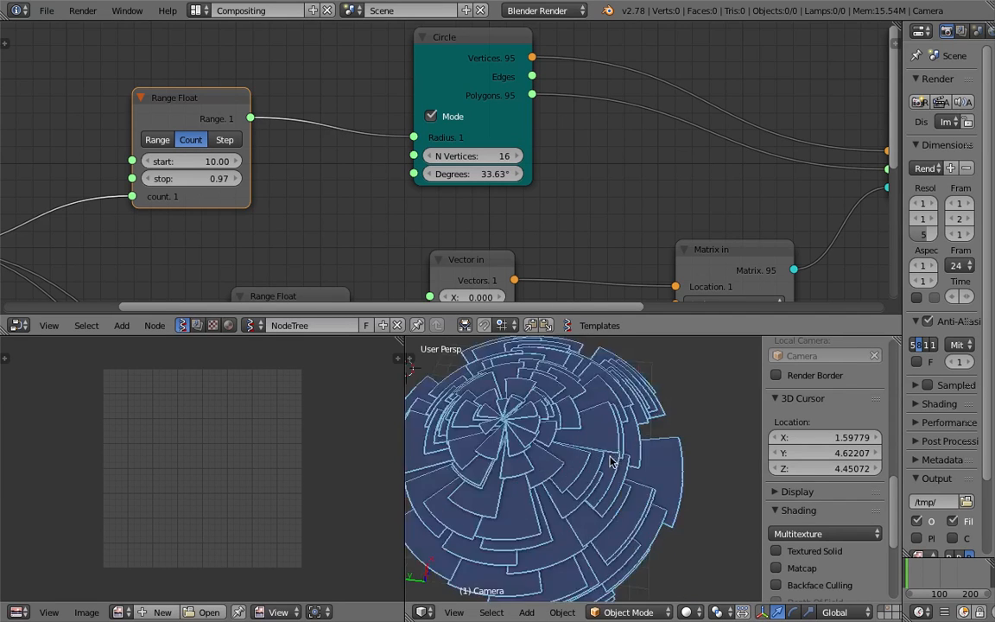
key("super+s")
key("Return")
left_click(46, 10)
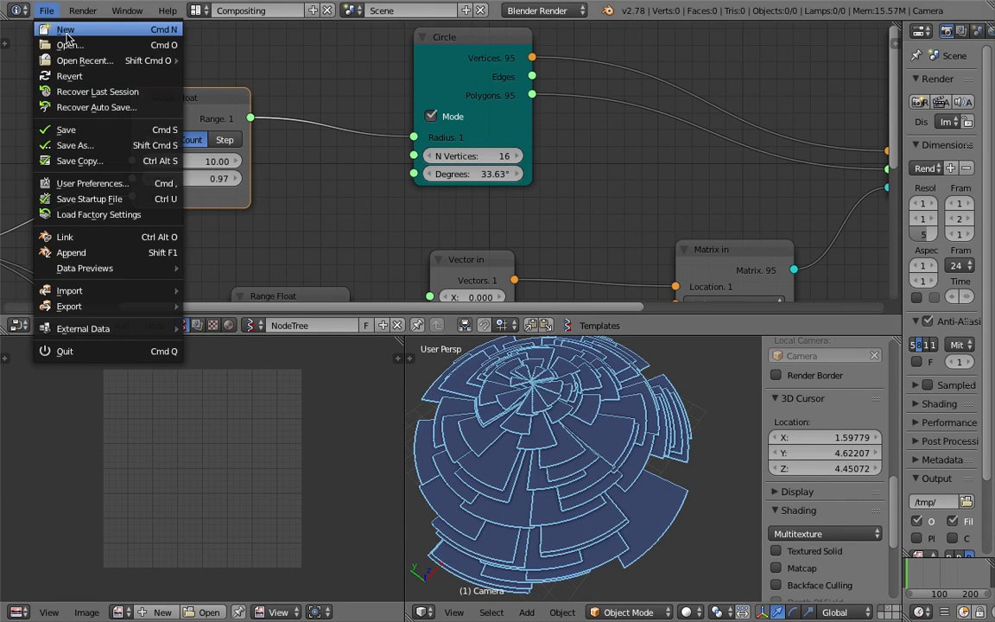
left_click(101, 145)
left_click(884, 70)
left_click(924, 52)
Step: Set the Circle node's Degrees to 28.26°
scroll(542, 244, "down", 3)
middle_click_drag(552, 241, 570, 195)
mouse_move(496, 120)
left_mouse_down()
mouse_move(488, 121)
mouse_move(496, 121)
left_mouse_up()
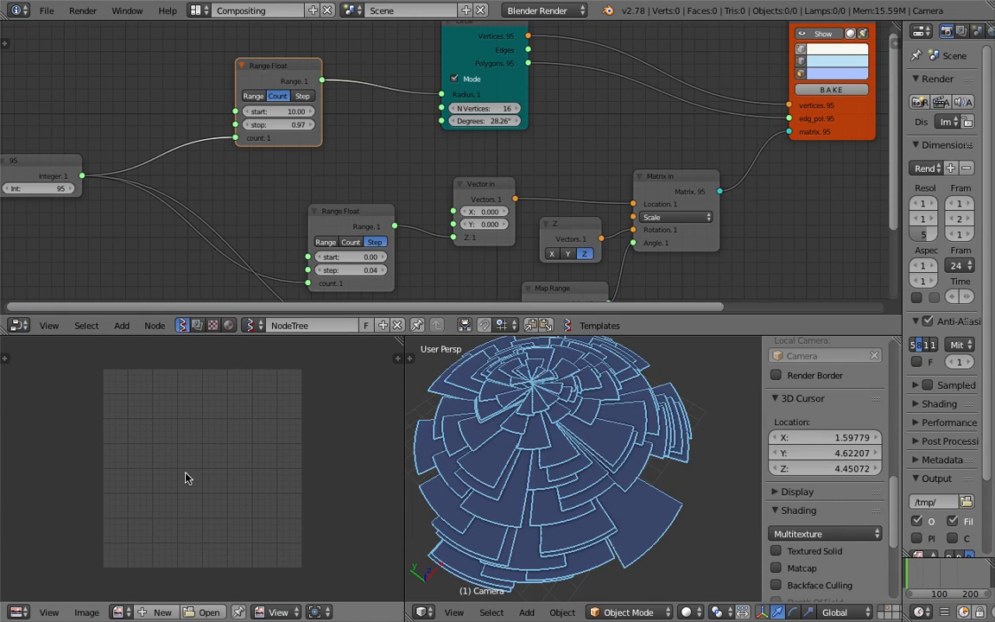
Step: Create a blank 1024 × 1024 px image named Untitled with alpha in the image editor
left_click(161, 612)
left_click(204, 539)
left_click_drag(270, 361, 265, 328)
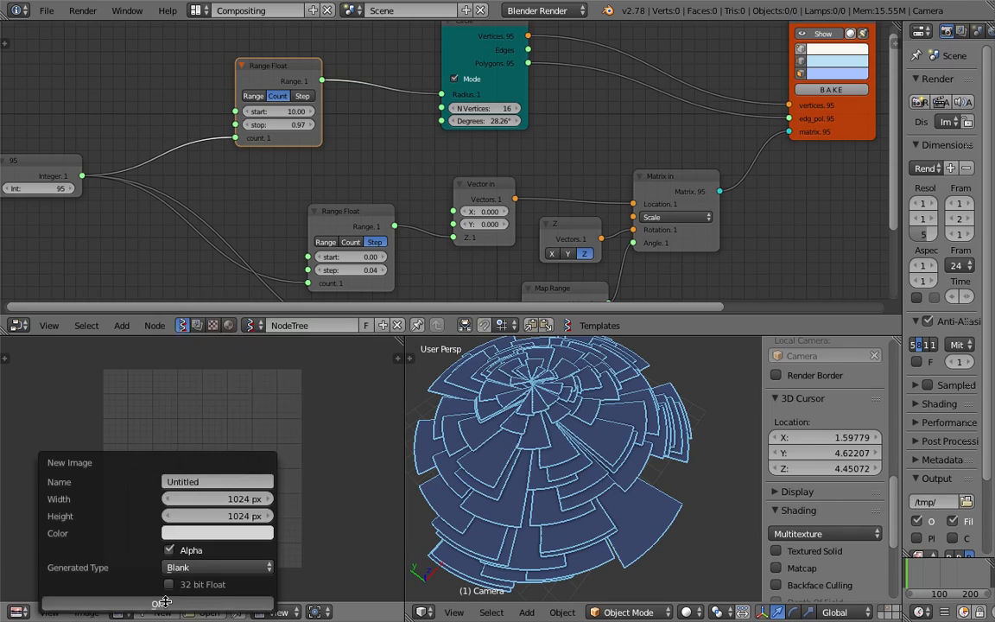
left_click(157, 603)
Step: Switch the image editor to Paint mode for drawing on the Untitled image
left_click(8, 359)
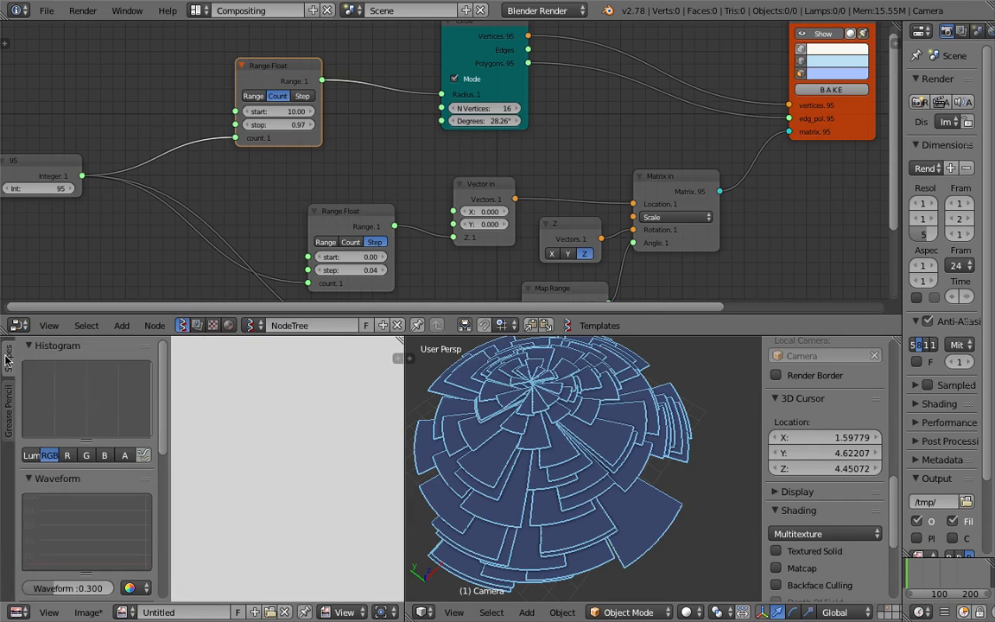
left_click(9, 406)
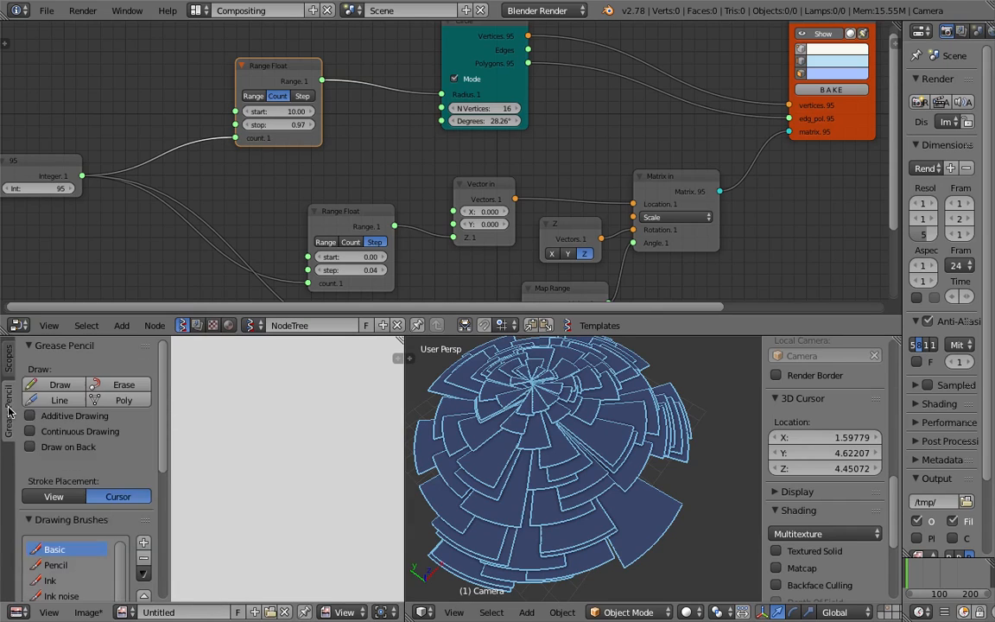
left_click(10, 358)
left_click_drag(170, 369, 34, 372)
left_click(344, 611)
left_click(349, 572)
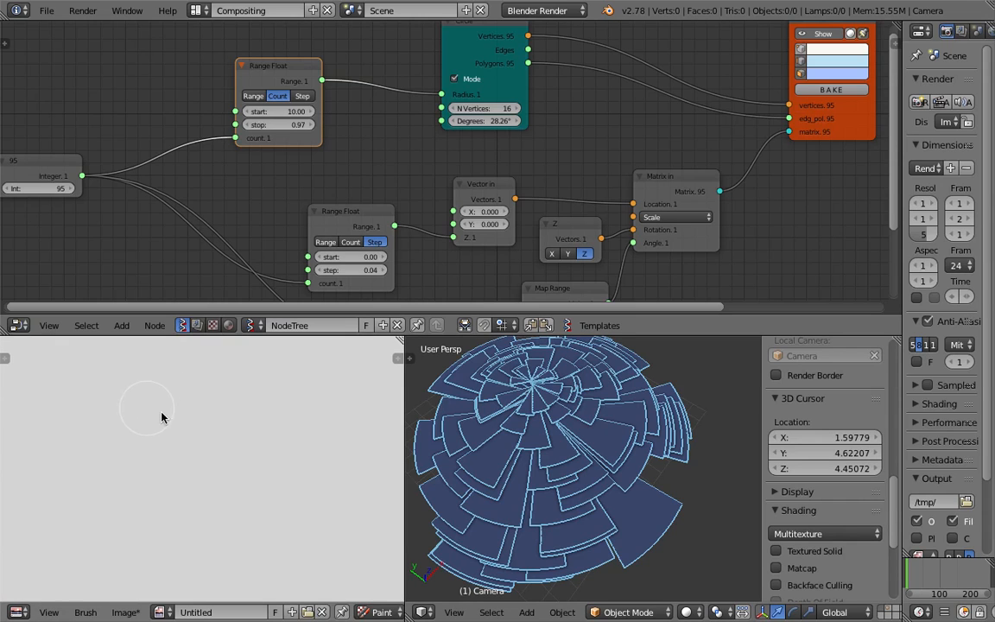
Step: Set the TexDraw paint brush to a 6 px radius and a strength of 1.000
left_click(8, 359)
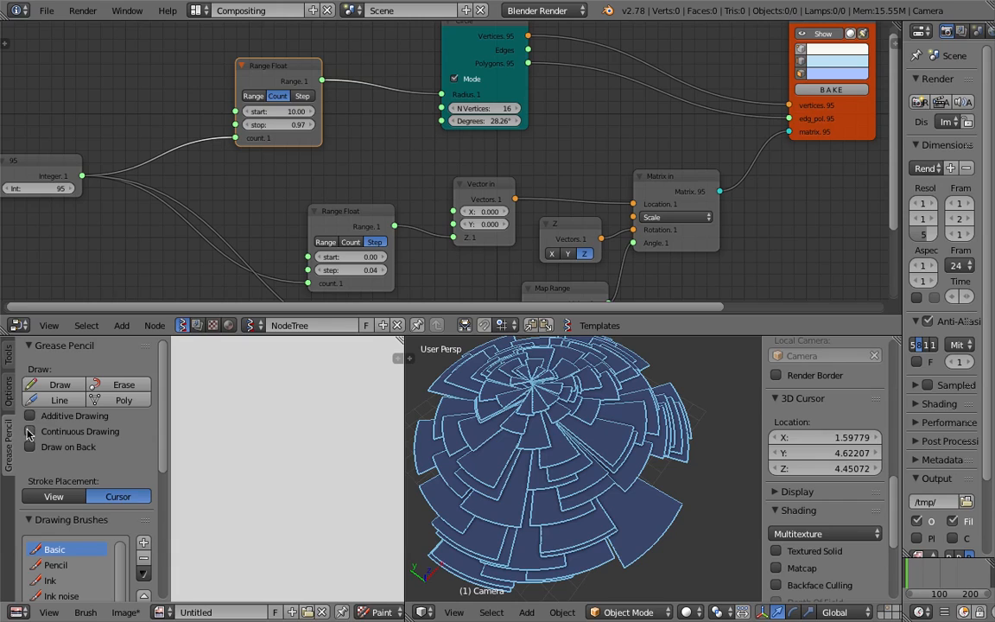
left_click(6, 395)
left_click(10, 359)
scroll(102, 503, "down", 6)
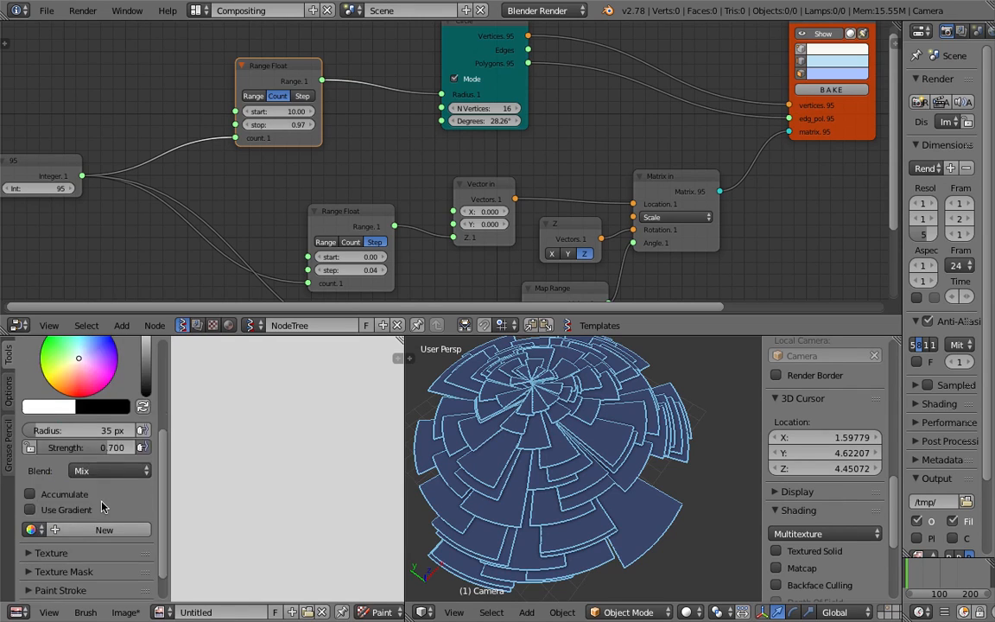
left_click(77, 555)
scroll(93, 503, "down", 5)
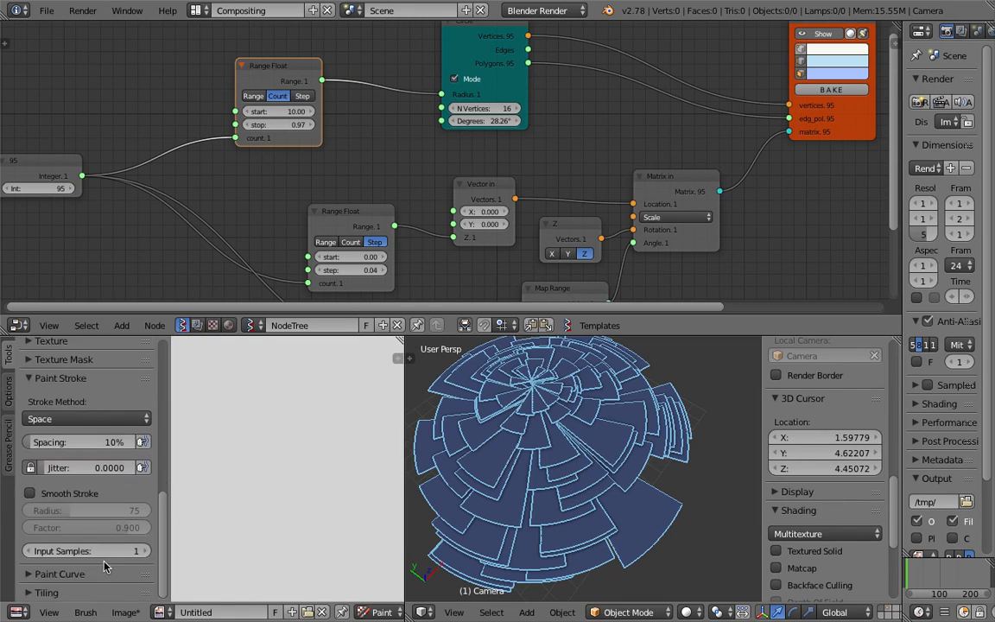
left_click(43, 378)
left_click(61, 396)
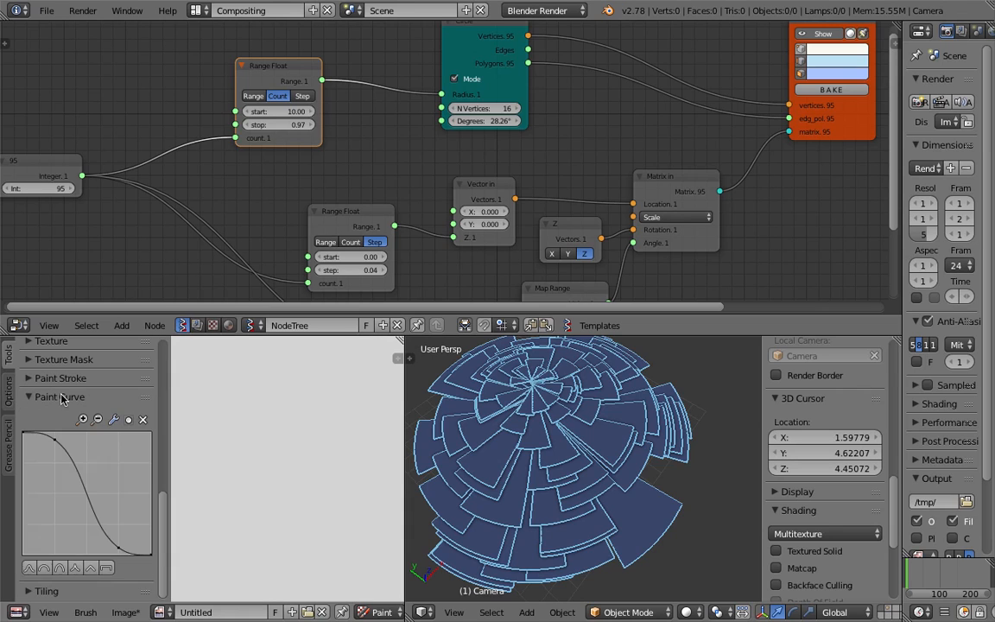
scroll(143, 432, "up", 10)
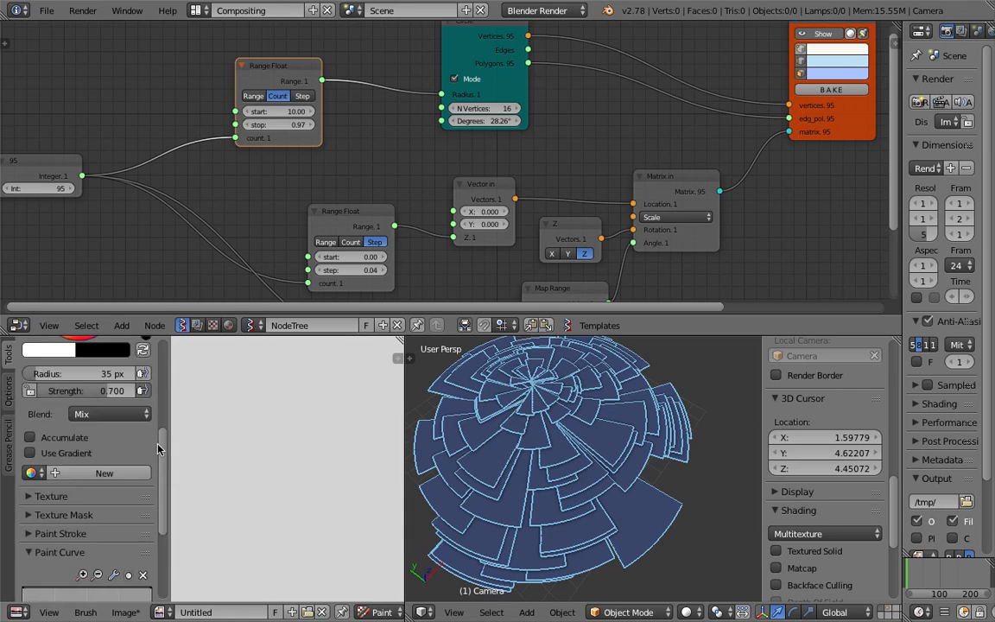
left_click_drag(109, 544, 146, 544)
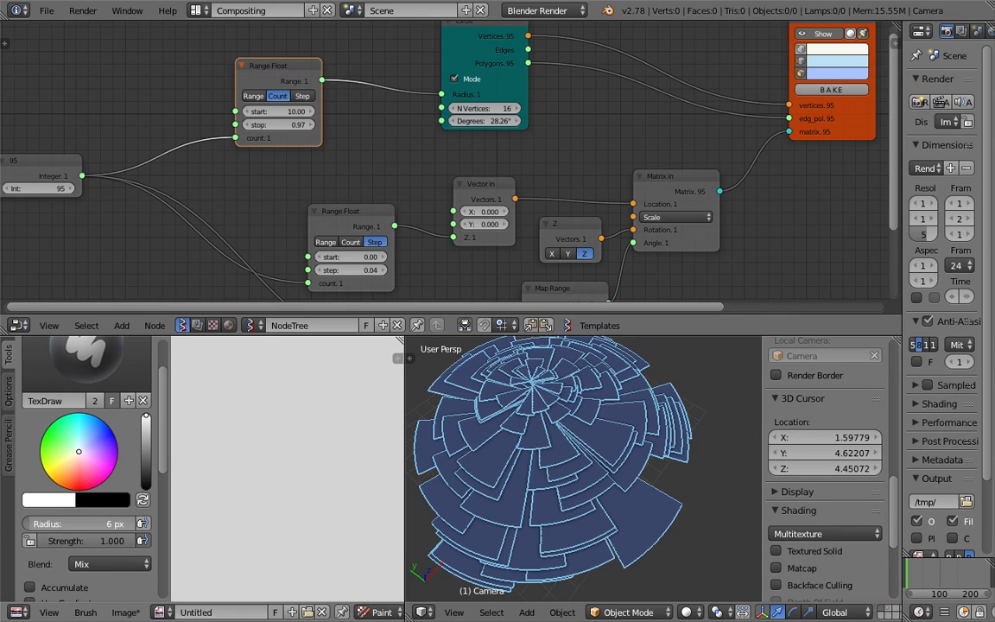
key("t")
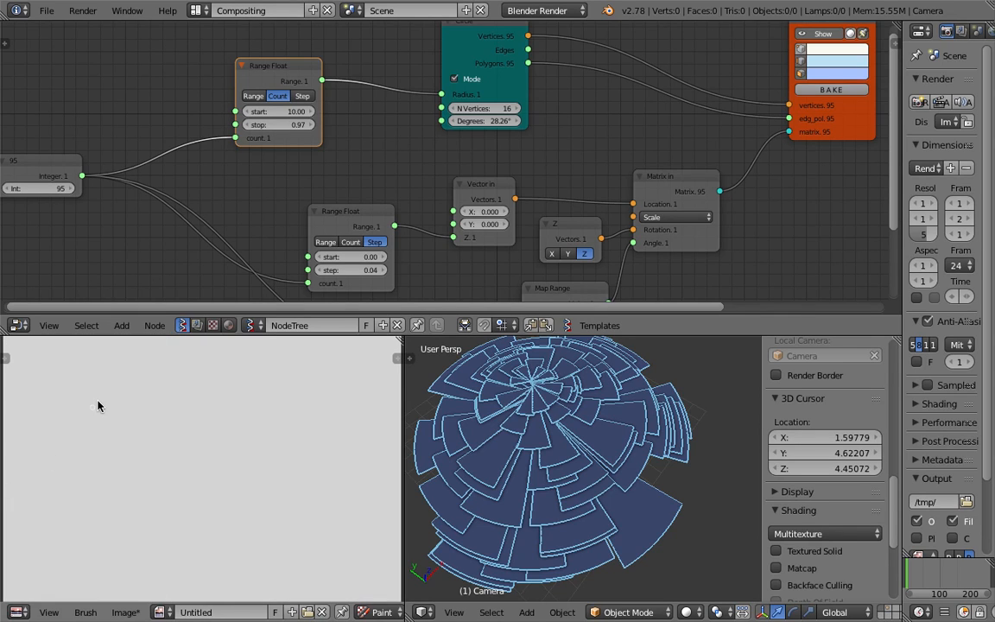
Step: Draw a rough circle over the blank image with the grease pencil
scroll(220, 430, "down", 2)
middle_click_drag(218, 432, 202, 393)
scroll(204, 393, "up", 1)
middle_click_drag(187, 432, 173, 398)
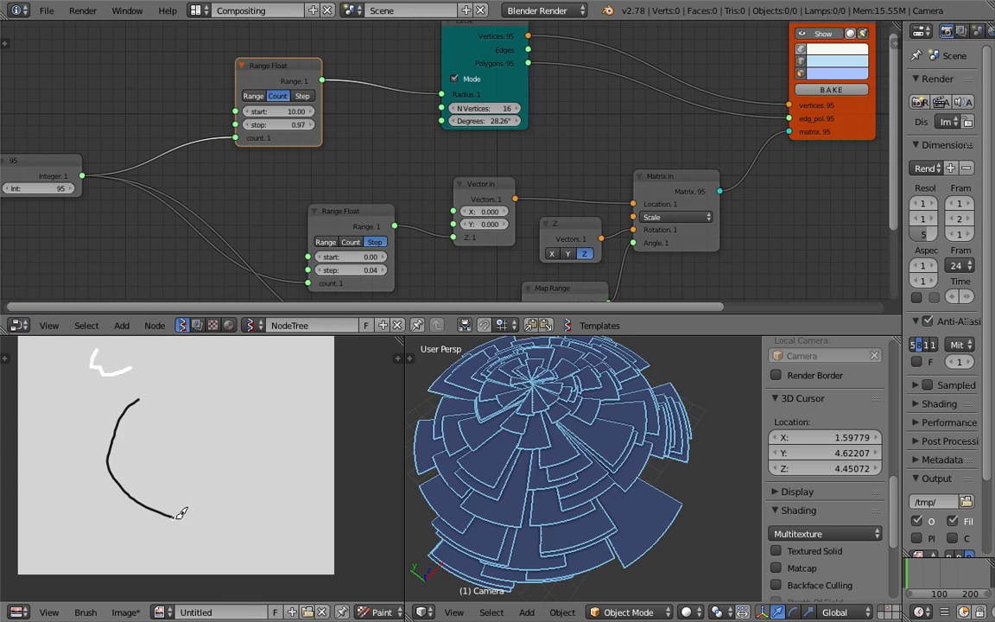
left_click_drag(170, 376, 128, 390)
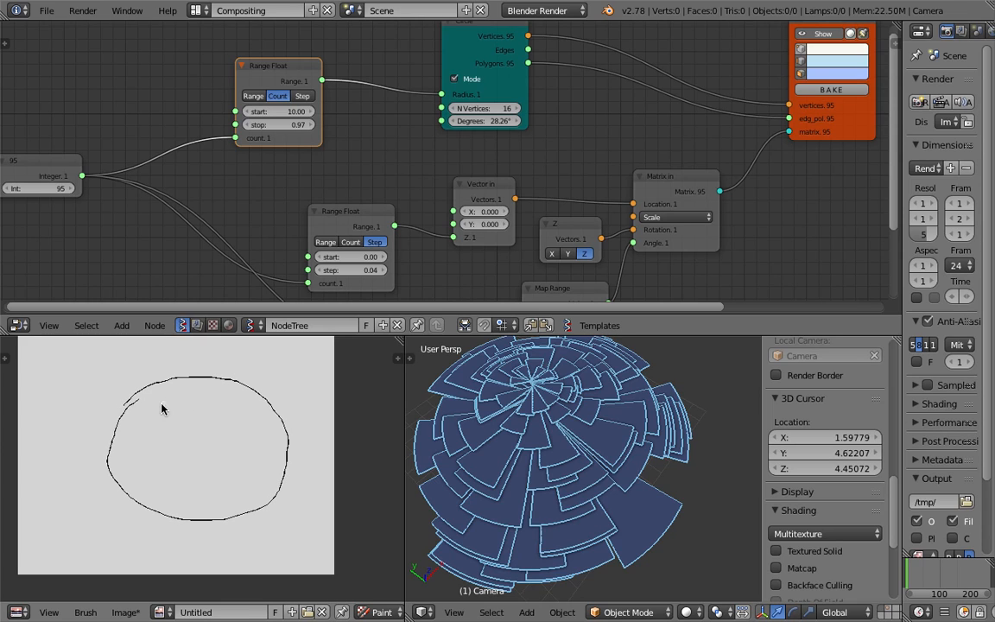
Step: Delete the grease pencil layer that holds the rough circle
left_click(381, 352)
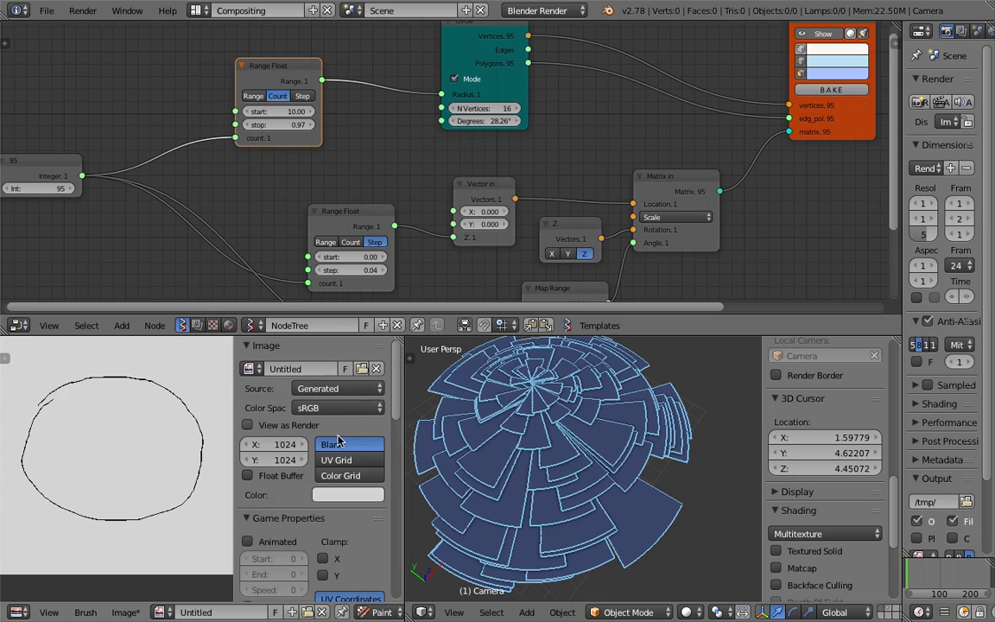
scroll(307, 462, "down", 2)
scroll(279, 475, "down", 5)
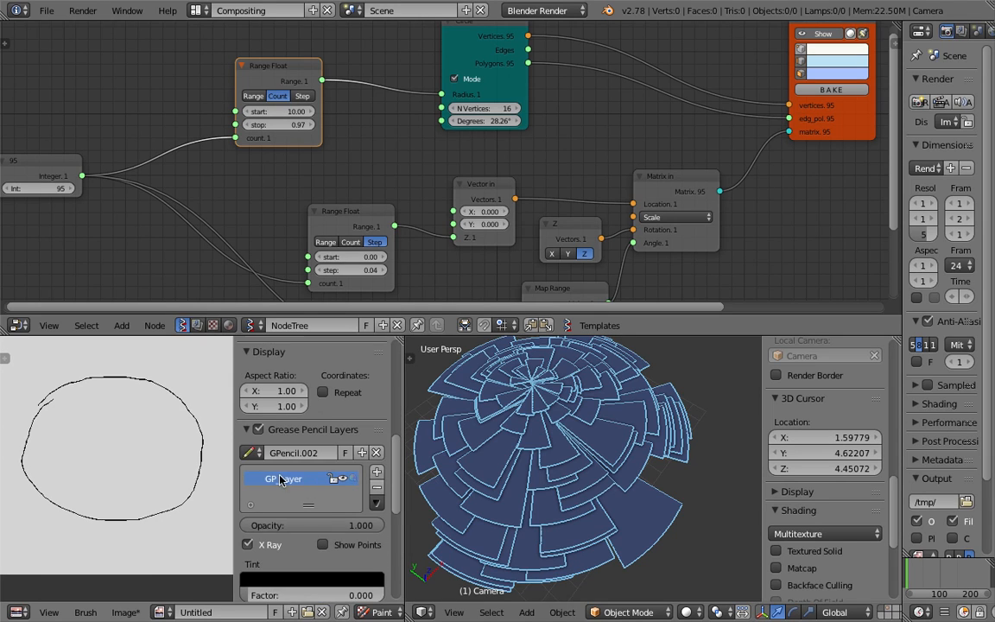
left_click(378, 487)
left_click_drag(233, 408, 277, 421)
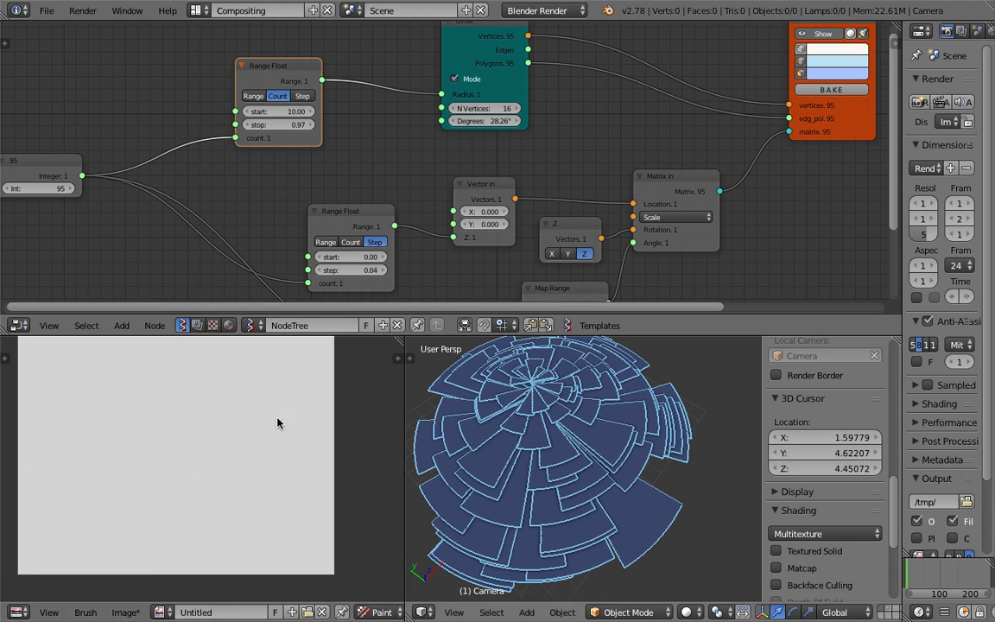
Step: Swap the brush colours to paint in black and draw a rough circle on the image
left_click(5, 358)
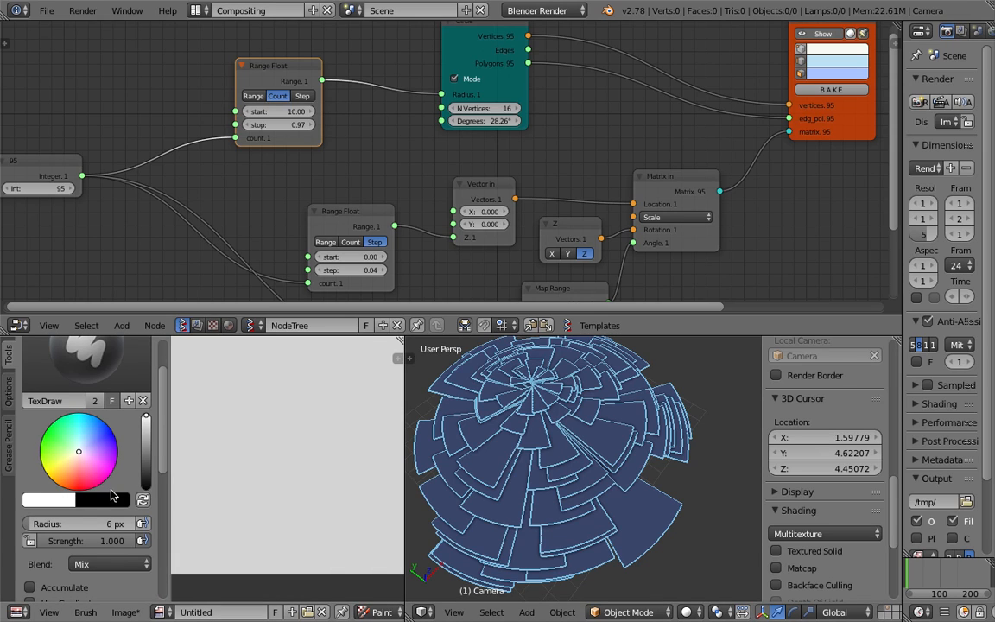
left_click(144, 500)
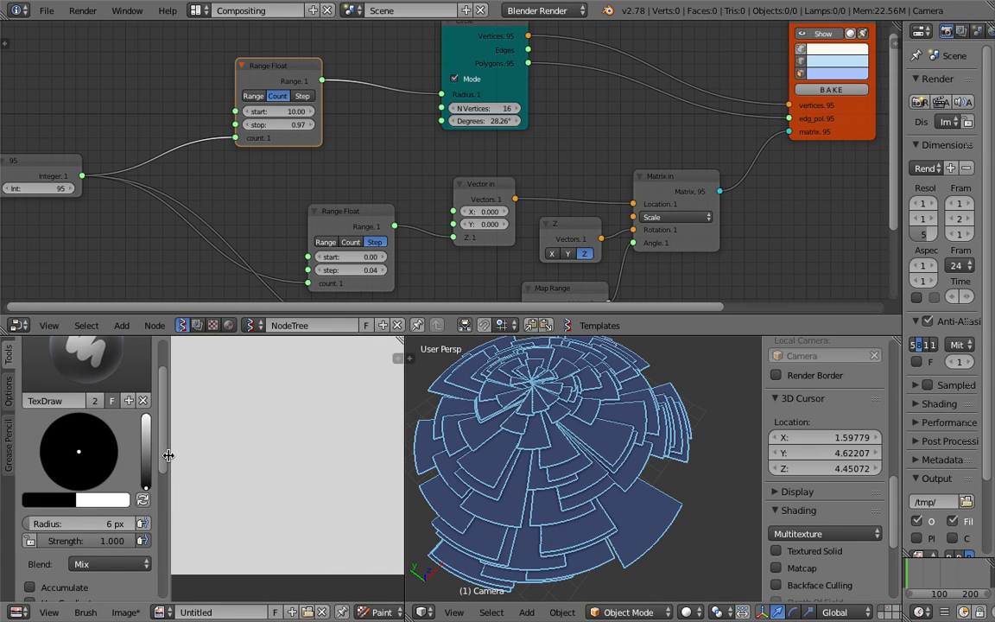
left_click_drag(168, 455, 11, 442)
middle_click_drag(147, 393, 153, 420)
scroll(153, 416, "down", 2)
mouse_move(156, 403)
left_mouse_down()
mouse_move(140, 419)
mouse_move(140, 473)
mouse_move(176, 491)
mouse_move(239, 472)
mouse_move(243, 419)
mouse_move(197, 391)
mouse_move(153, 406)
left_mouse_up()
scroll(166, 454, "up", 2)
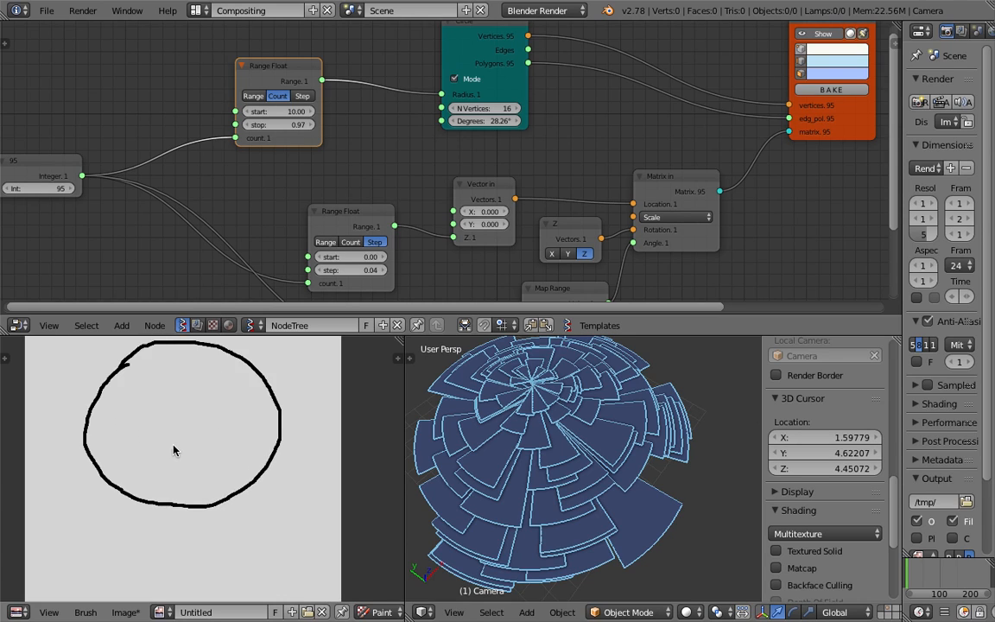
middle_click_drag(180, 414, 179, 427)
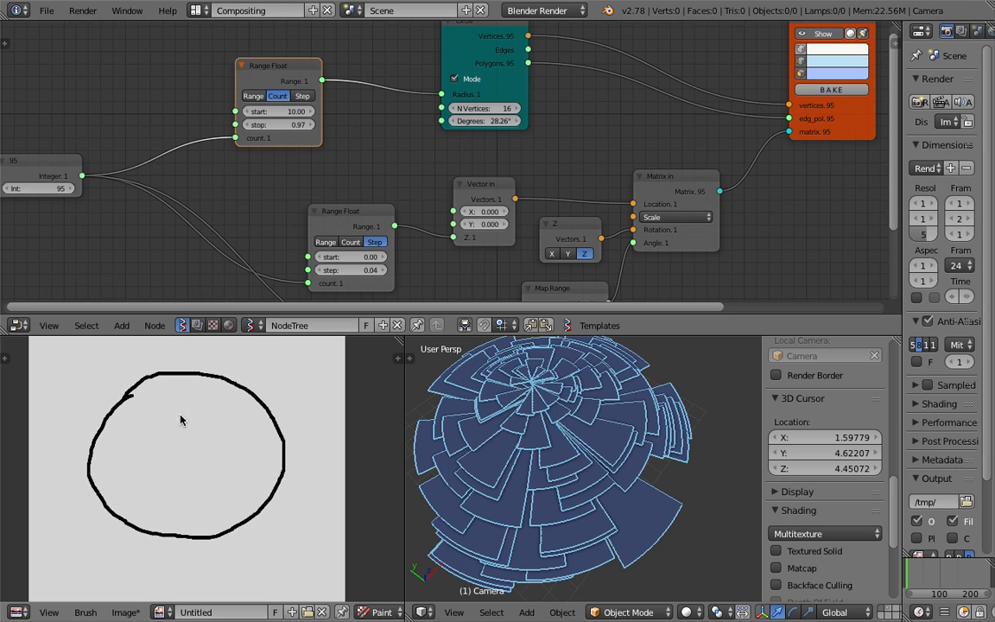
Step: Paint spokes from the circle's centre to its outline, dividing it into pie slices
mouse_move(162, 376)
left_mouse_down()
mouse_move(183, 455)
mouse_move(223, 380)
left_mouse_up()
left_click_drag(185, 457, 274, 423)
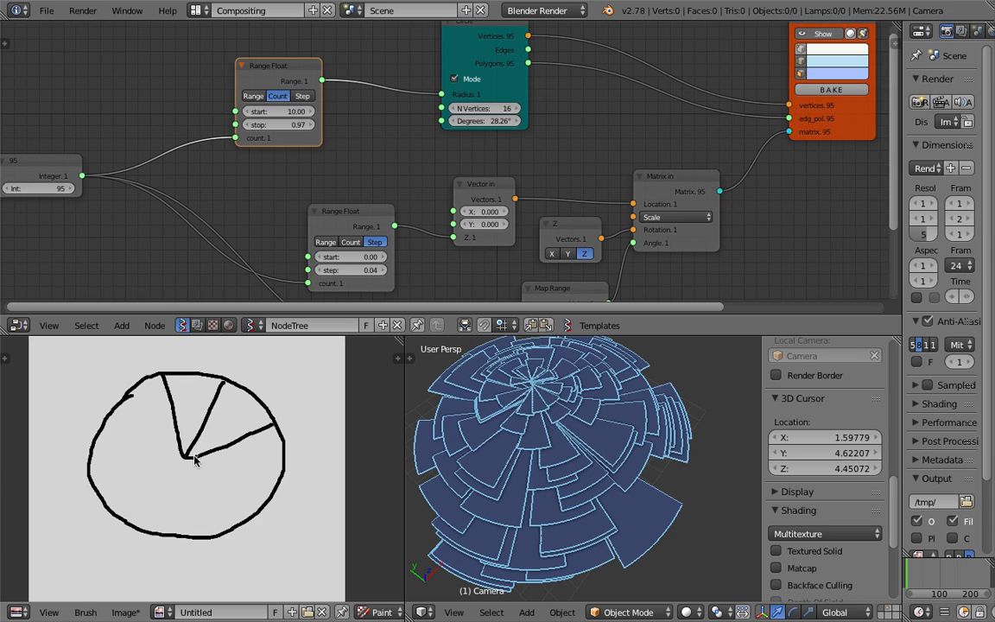
left_click_drag(184, 456, 237, 521)
mouse_move(184, 458)
left_mouse_down()
mouse_move(177, 527)
mouse_move(113, 475)
mouse_move(91, 480)
left_mouse_up()
mouse_move(184, 455)
left_mouse_down()
mouse_move(95, 446)
mouse_move(166, 531)
mouse_move(246, 515)
mouse_move(259, 425)
mouse_move(232, 408)
mouse_move(253, 398)
mouse_move(269, 408)
left_mouse_up()
Step: Paint an arrow curving around the outside of the circle and label it 360
scroll(159, 421, "down", 2)
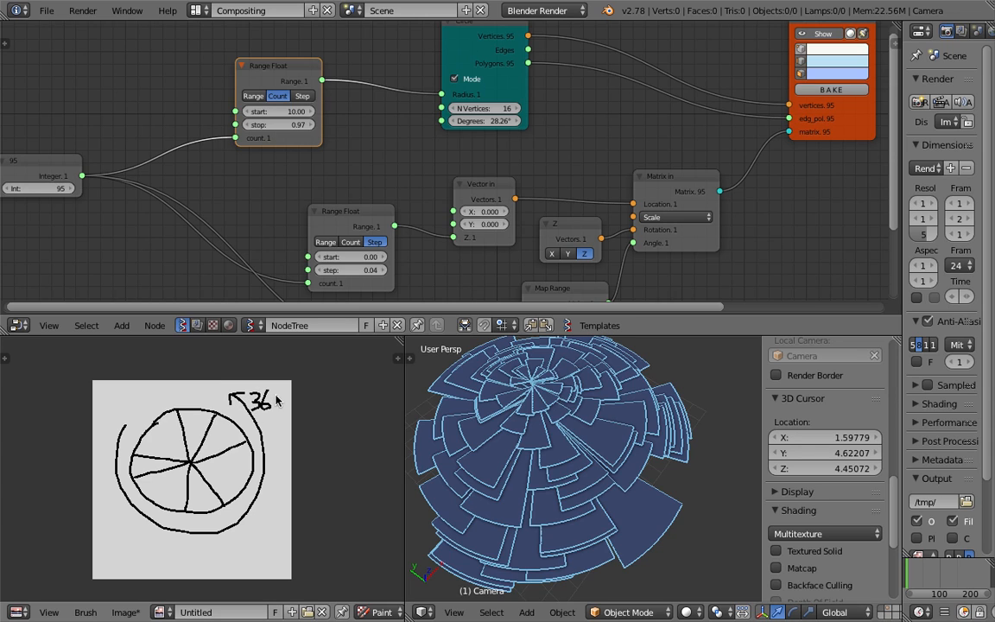
scroll(254, 431, "up", 1)
middle_click_drag(237, 455, 253, 450)
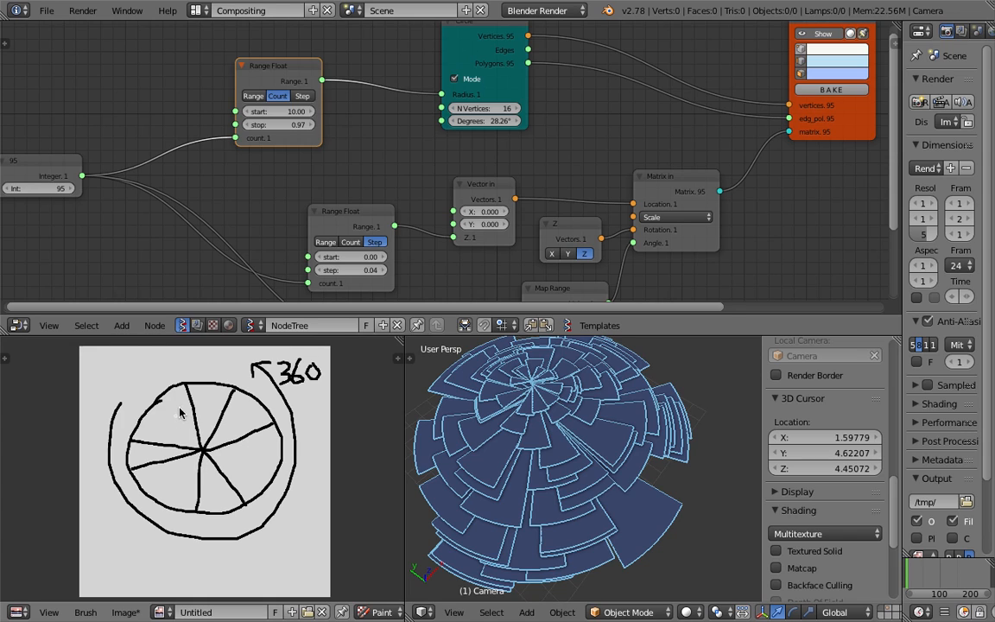
Step: Label the upper slice 30° with an angle arc and the slice beside it 60°, adding a small direction arrow outside
middle_click_drag(164, 403, 170, 397)
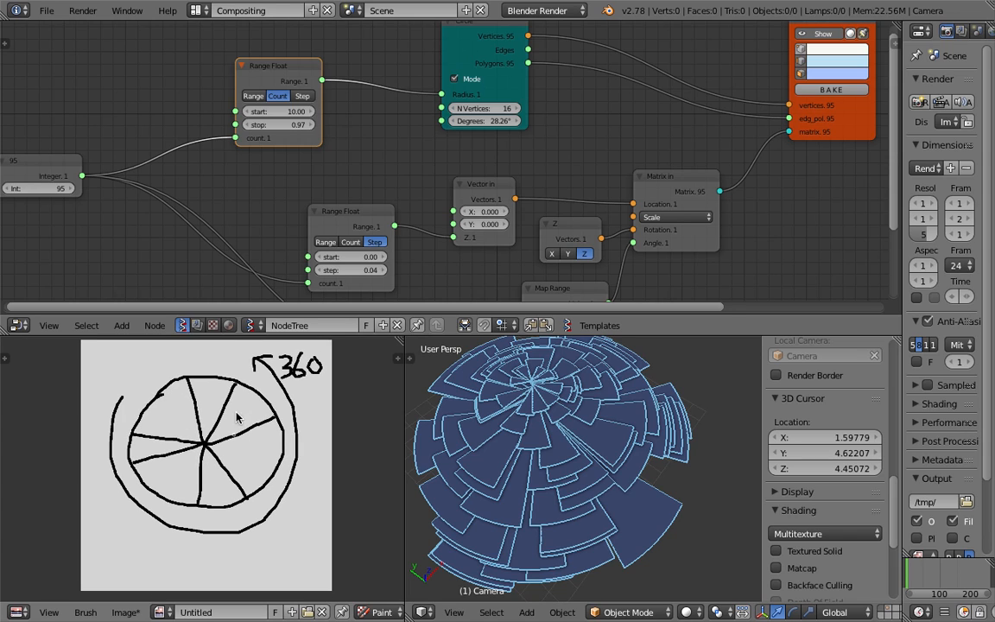
mouse_move(178, 526)
middle_mouse_down()
mouse_move(193, 506)
mouse_move(155, 537)
middle_mouse_up()
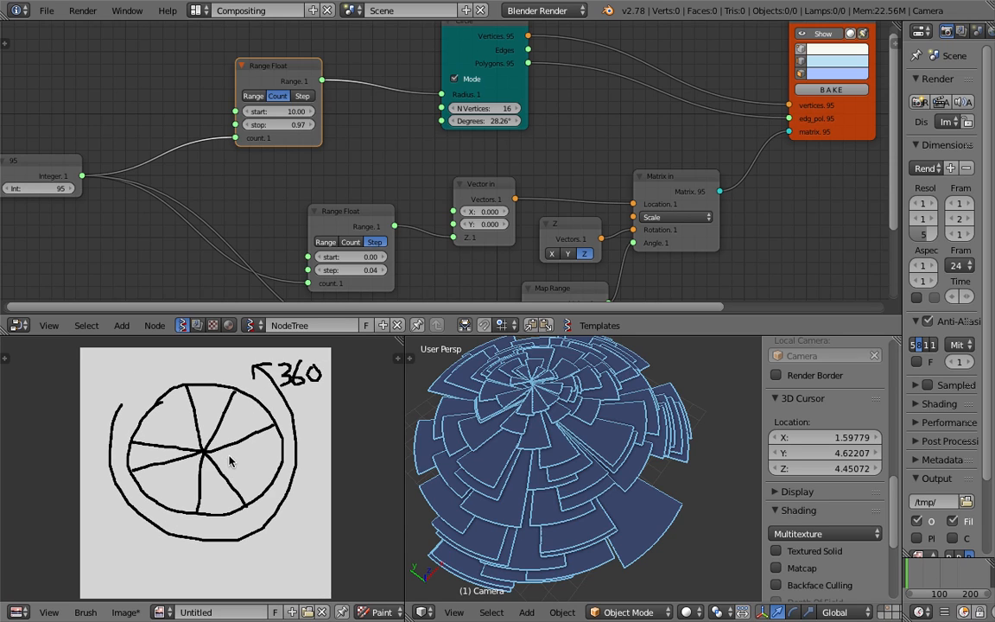
middle_click_drag(216, 462, 201, 469)
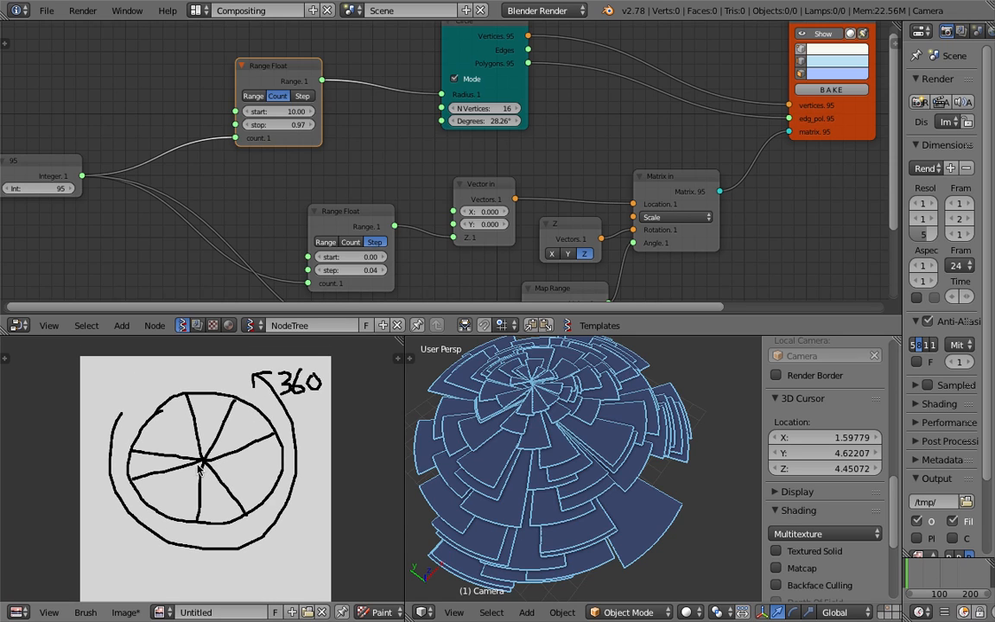
scroll(198, 467, "up", 1)
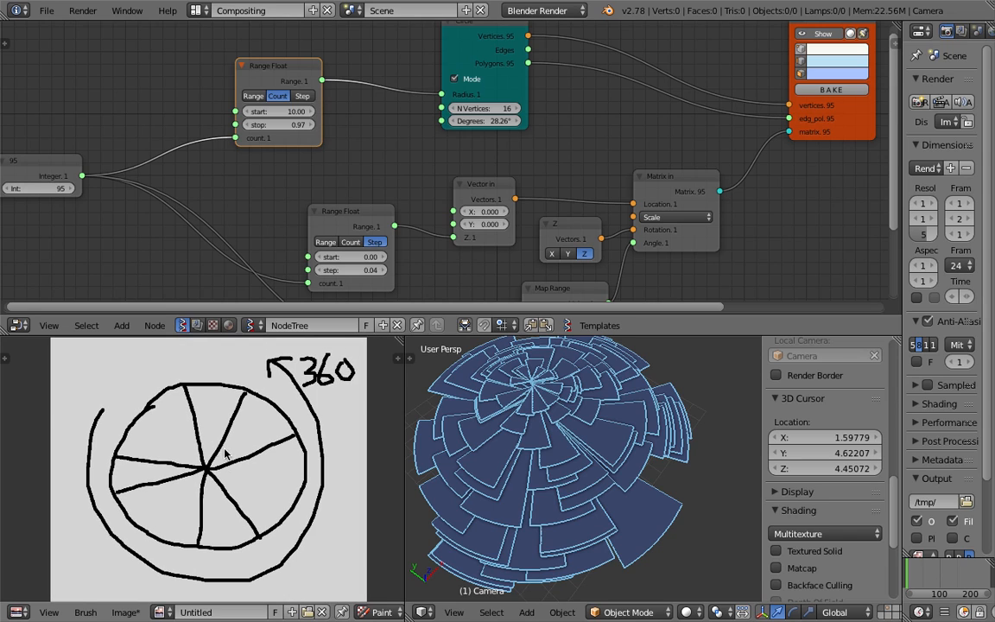
middle_click_drag(222, 452, 218, 448)
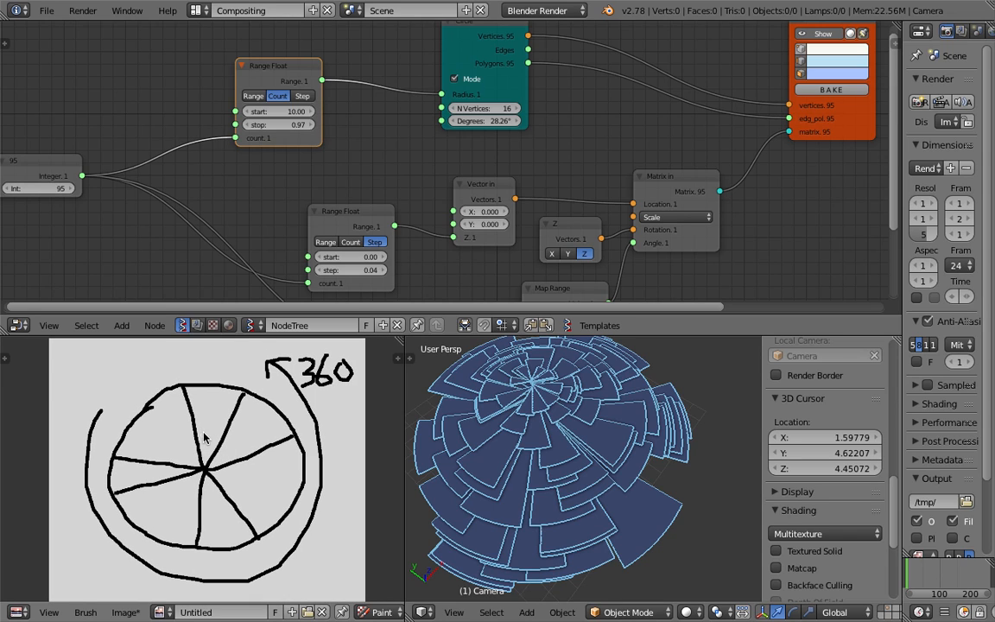
mouse_move(193, 439)
left_mouse_down()
mouse_move(216, 444)
mouse_move(207, 415)
mouse_move(225, 420)
left_mouse_up()
left_click(226, 399)
left_click_drag(138, 379, 118, 407)
mouse_move(118, 395)
left_mouse_down()
mouse_move(152, 437)
mouse_move(167, 429)
left_mouse_up()
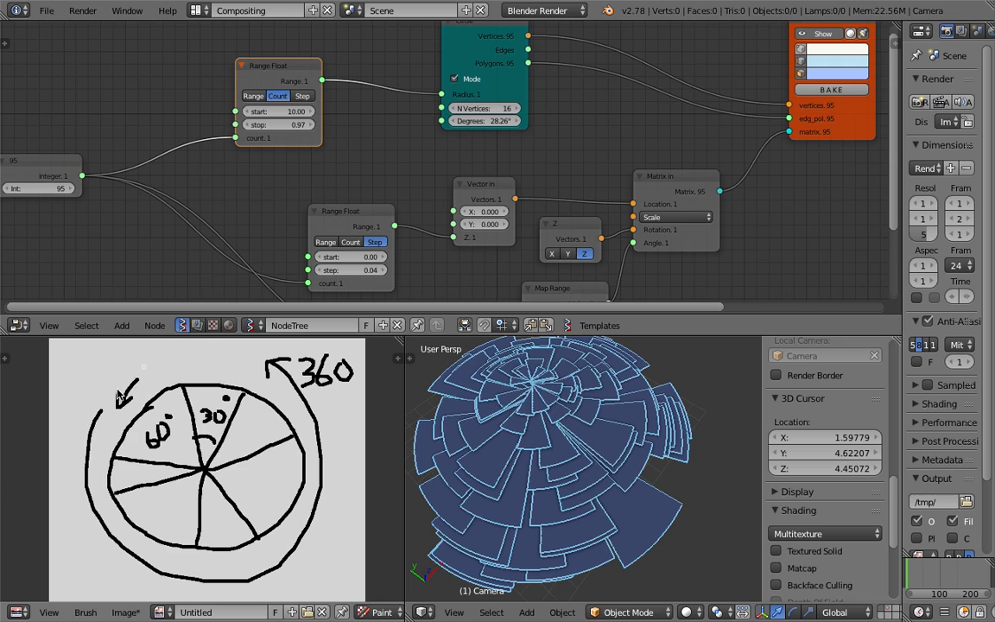
Step: Label the small outer arrow 90 and the narrow slice 15°, and paint an x° arc across the remaining slices
mouse_move(158, 363)
left_mouse_down()
mouse_move(153, 372)
mouse_move(180, 355)
left_mouse_up()
mouse_move(141, 466)
left_mouse_down()
mouse_move(137, 479)
mouse_move(150, 466)
mouse_move(170, 494)
mouse_move(237, 459)
mouse_move(246, 443)
left_mouse_up()
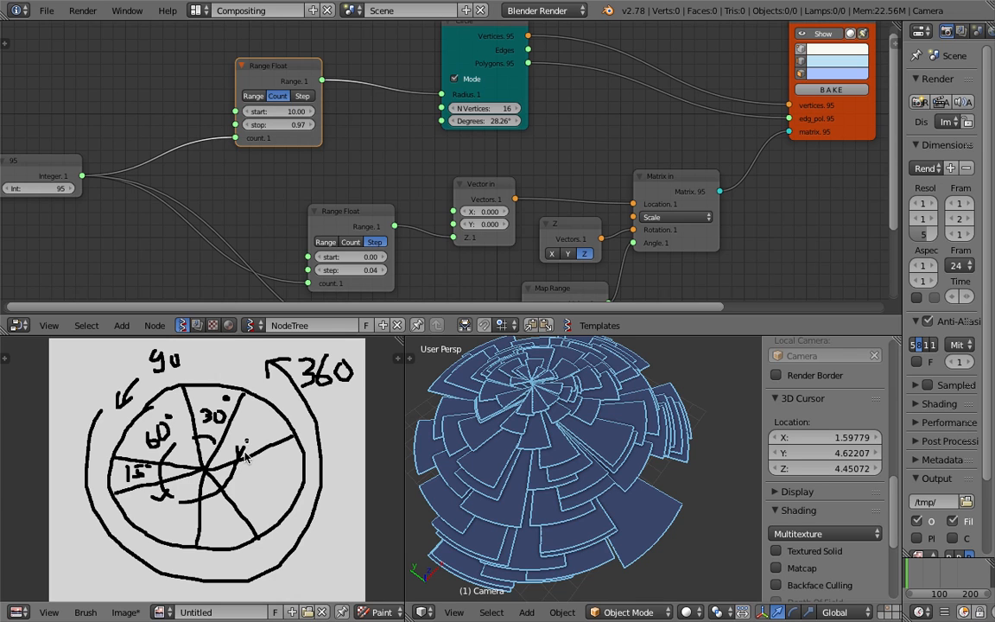
Step: Merge the image editor's area into the 3D view and enlarge the node editor
mouse_move(577, 453)
middle_mouse_down()
mouse_move(585, 450)
mouse_move(509, 449)
middle_mouse_up()
scroll(562, 456, "down", 2)
scroll(508, 449, "up", 1)
left_click_drag(403, 344, 285, 339)
scroll(389, 449, "down", 2)
middle_click_drag(573, 189, 536, 188)
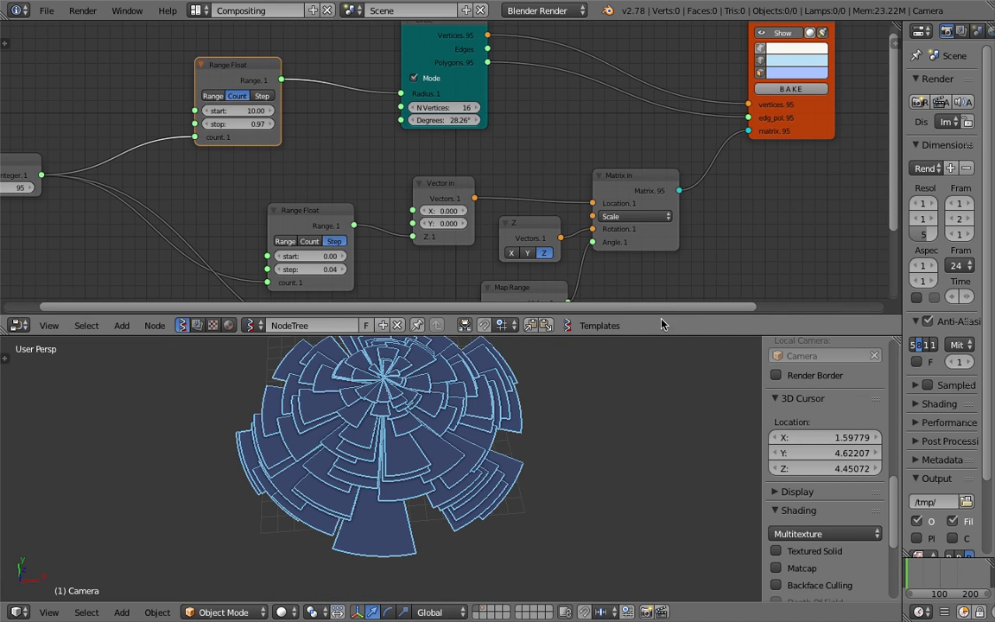
left_click_drag(664, 335, 666, 429)
scroll(689, 302, "down", 2)
middle_click_drag(681, 279, 684, 262)
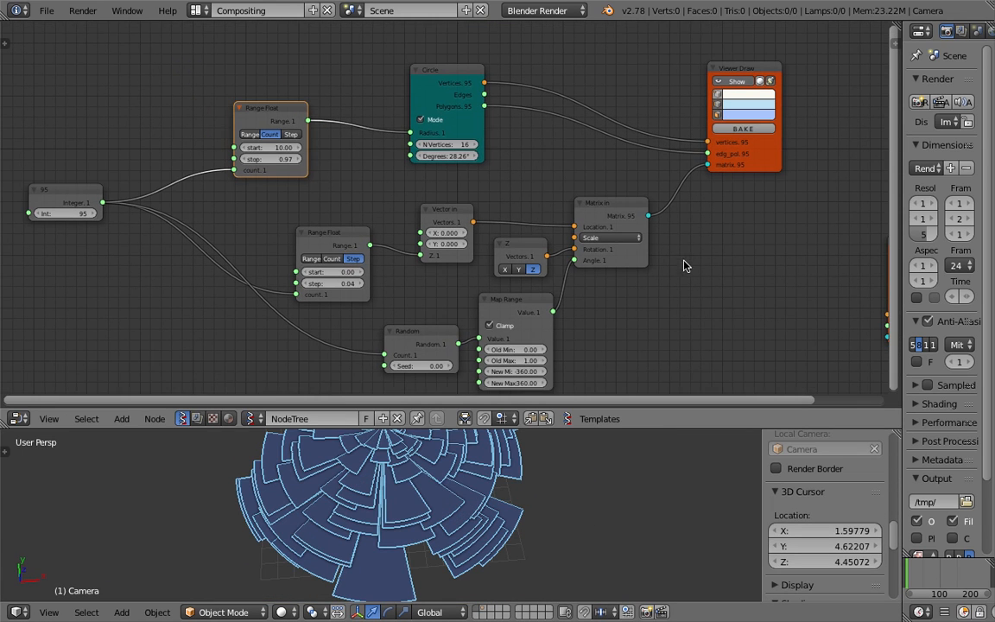
Step: Set the Integer node's value to 10
middle_click_drag(96, 224, 131, 203)
left_click(116, 194)
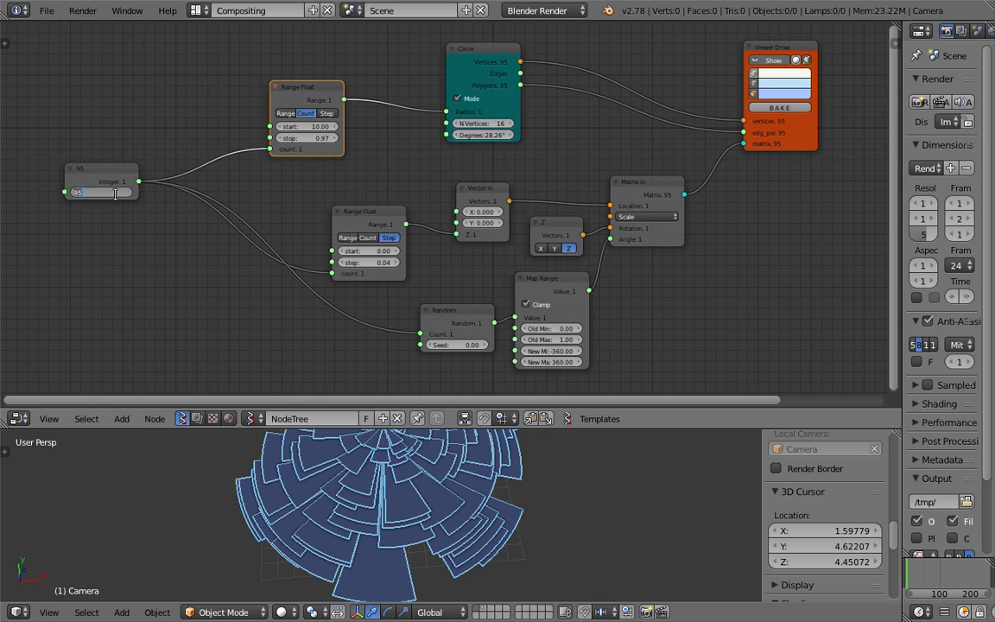
type("10")
key("Return")
key("Home")
Step: Delete the Range Float node feeding the Circle's radius and set the radius to about 4.06
middle_click_drag(431, 312, 432, 301)
middle_click_drag(337, 89, 338, 127)
left_click_drag(311, 103, 349, 105)
key("x")
left_click_drag(496, 131, 580, 132)
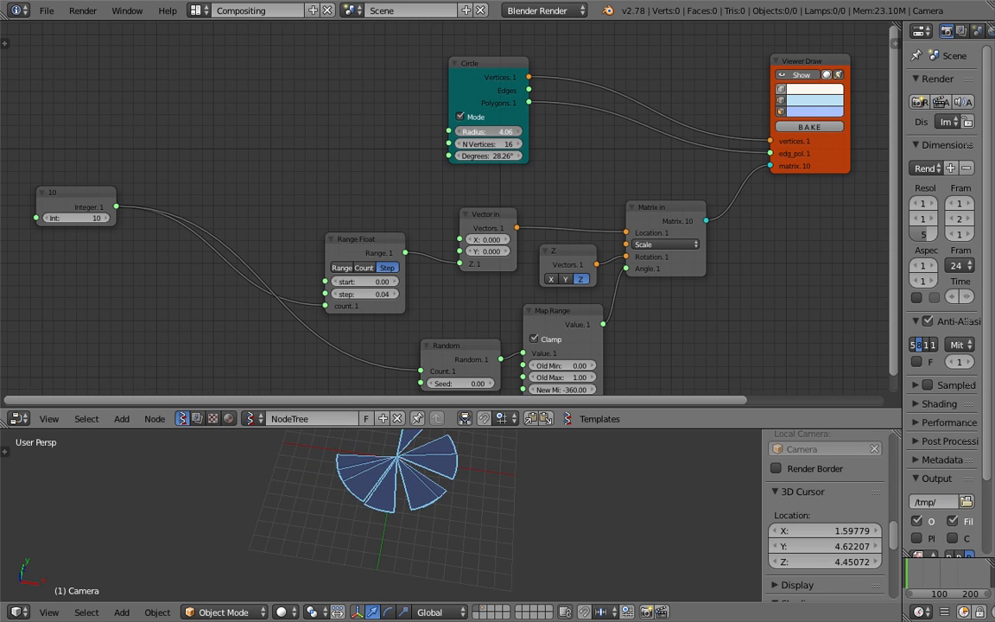
Step: Spread out the Matrix in, Viewer Draw, Z and Map Range nodes to tidy the tree
middle_click_drag(552, 536, 546, 529)
left_click_drag(658, 207, 710, 187)
left_click_drag(836, 163, 858, 165)
middle_click_drag(655, 225, 616, 198)
left_click_drag(542, 226, 575, 213)
left_click_drag(550, 282, 596, 271)
left_click(425, 323)
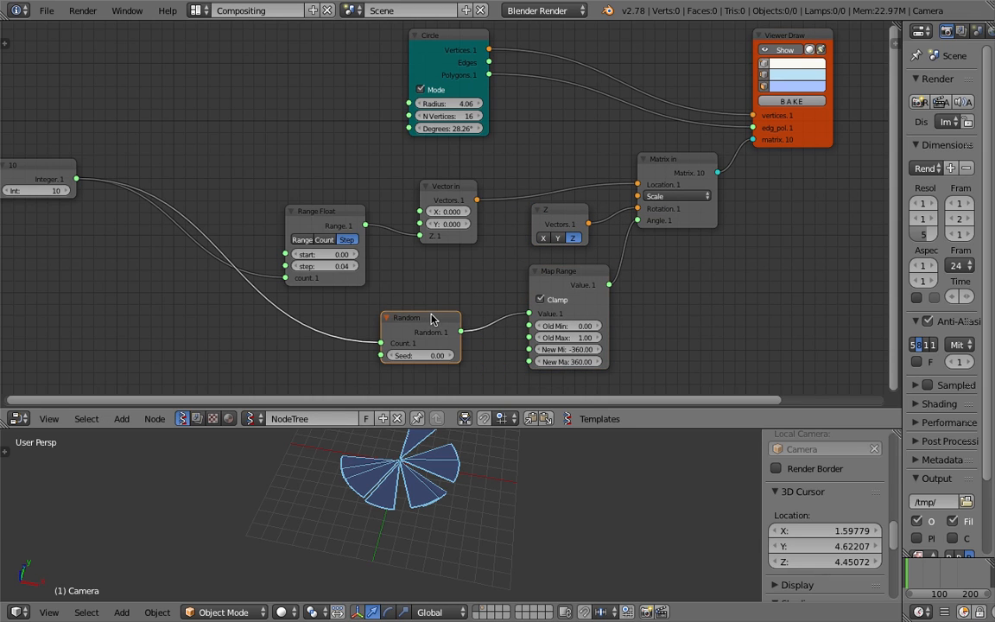
Step: Reposition the Random, Vector in and Range Float nodes to line up with their connections, and save the file
left_click_drag(432, 319, 442, 324)
left_click_drag(449, 189, 468, 172)
left_click_drag(308, 209, 349, 166)
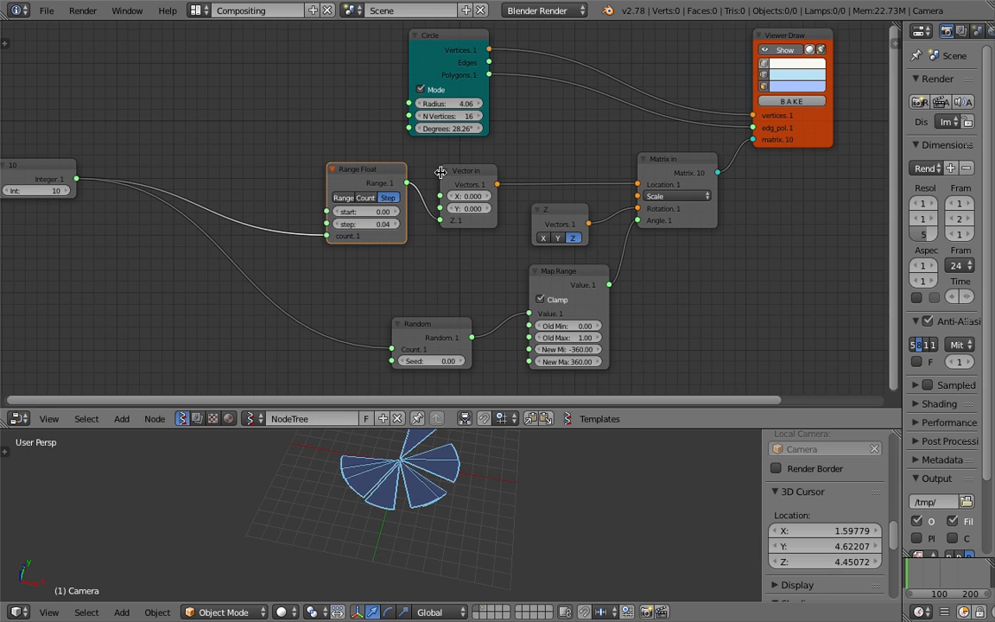
left_click(476, 170)
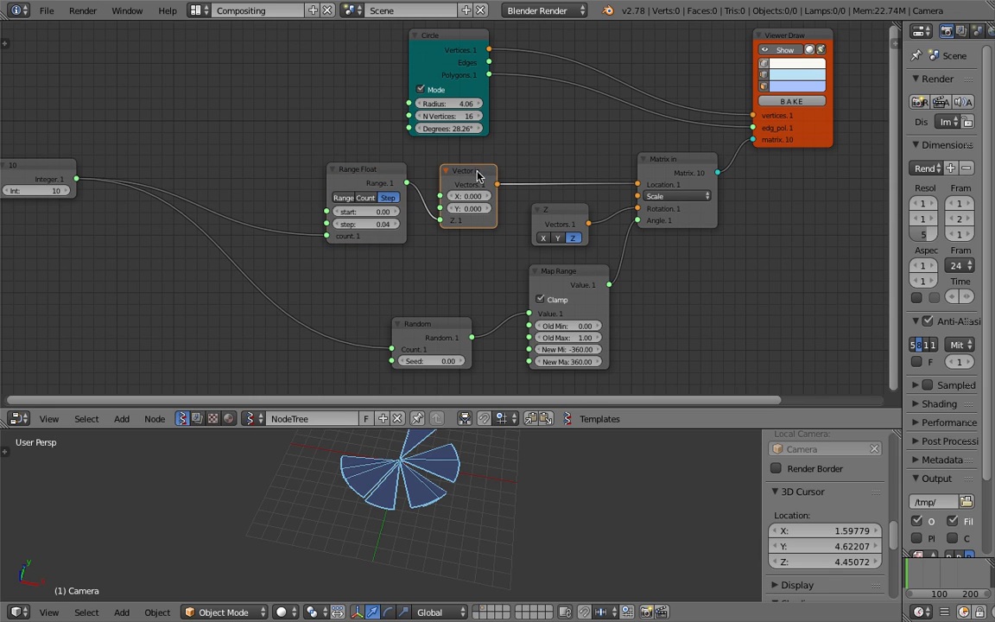
middle_click_drag(553, 499, 502, 454)
key("ctrl+s")
left_click(503, 455)
Step: Move the Circle node away from the Range Float node and save the file again
scroll(389, 241, "up", 1)
mouse_move(380, 225)
left_mouse_down()
mouse_move(419, 224)
mouse_move(380, 225)
left_mouse_up()
scroll(493, 498, "up", 3)
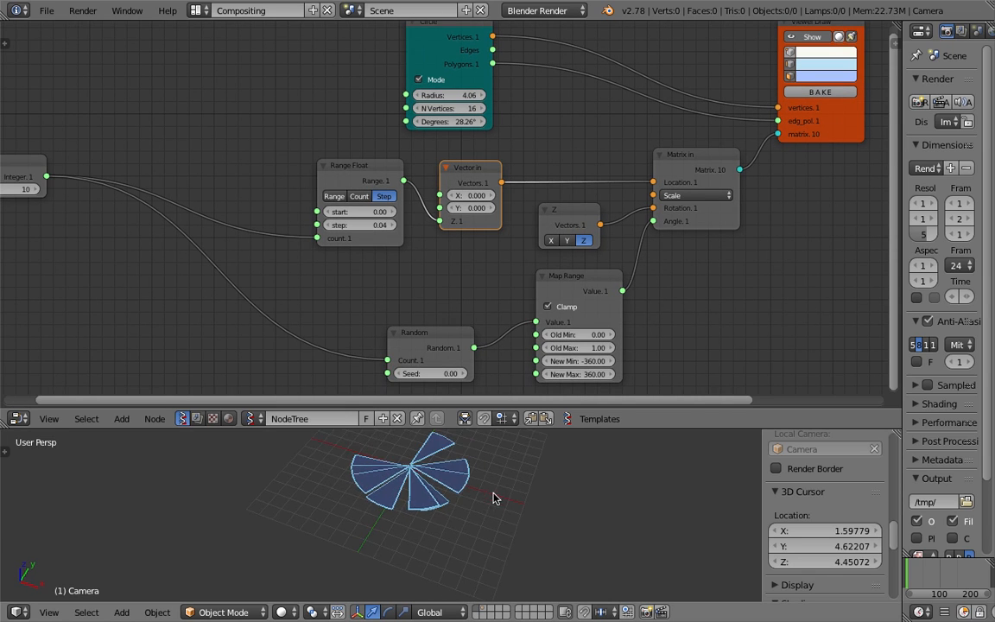
scroll(295, 226, "down", 1)
middle_click_drag(296, 220, 321, 275)
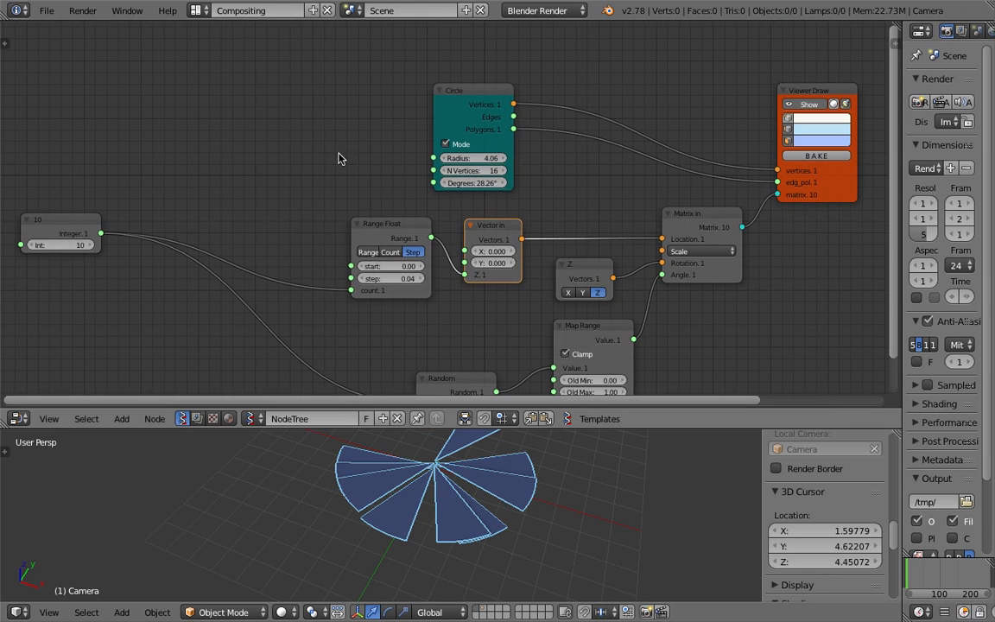
left_click_drag(452, 101, 489, 92)
key("ctrl+s")
left_click(489, 91)
middle_click_drag(308, 136, 342, 123)
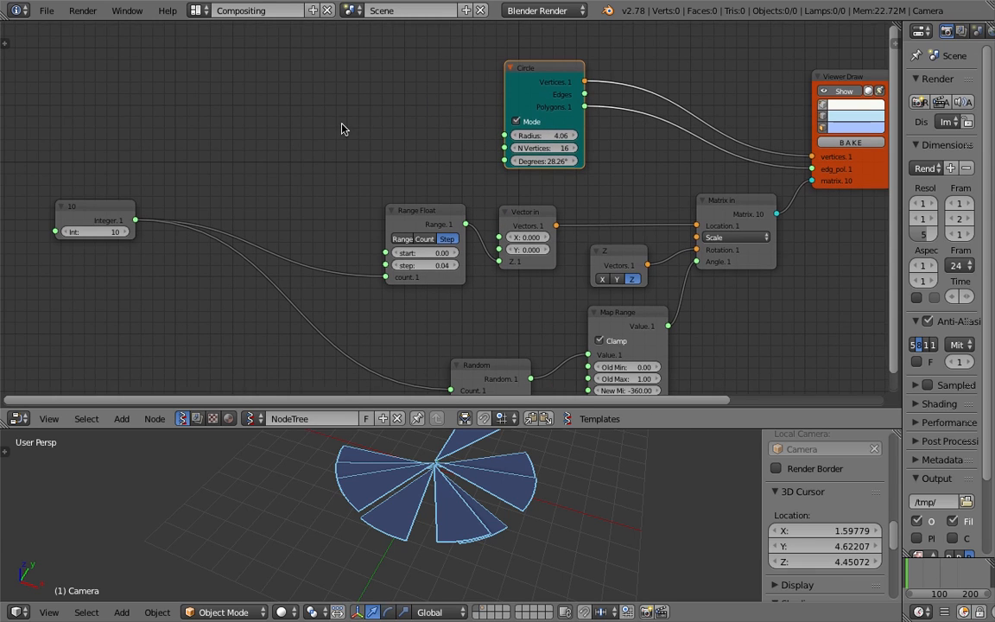
Step: Set the Integer node's value to 3 and save the file
left_click(113, 231)
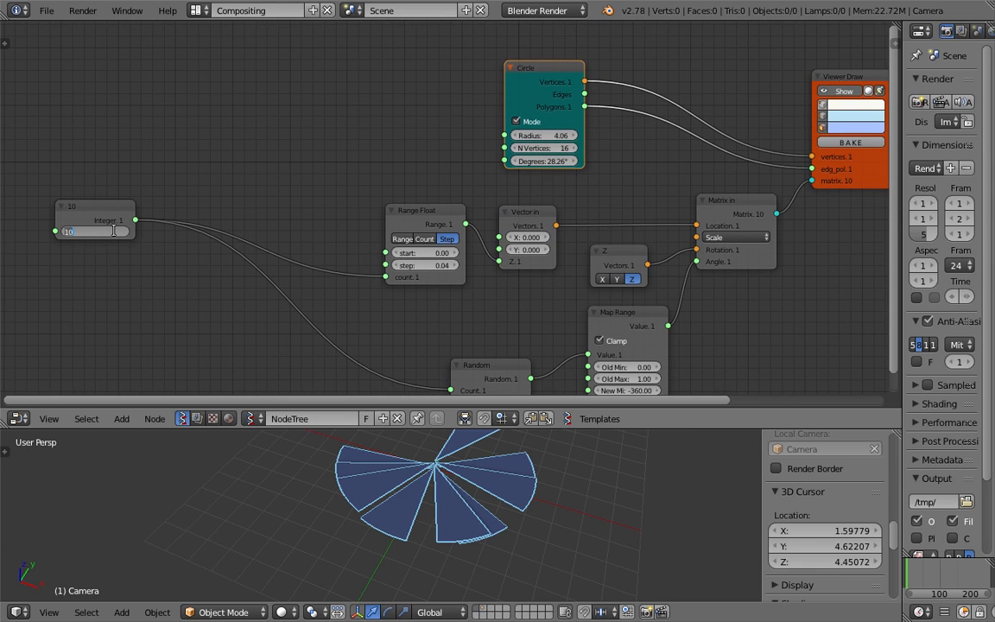
type("3")
key("Return")
key("ctrl+s")
left_click(324, 153)
Step: Set the Circle node's radius to about 4.36 and its degrees to 30
left_click_drag(521, 90, 508, 89)
middle_click_drag(479, 483, 391, 492)
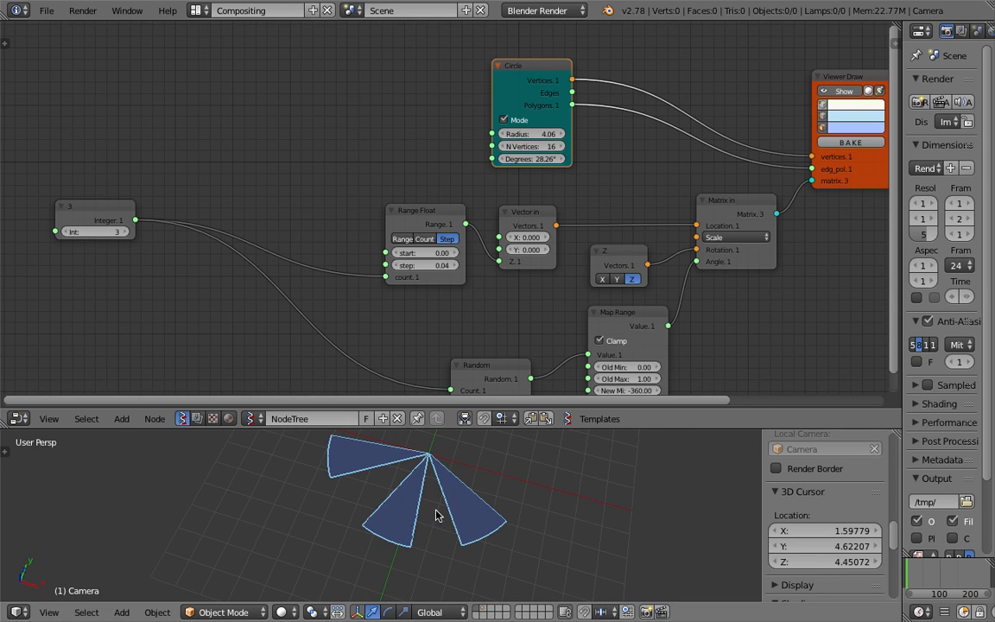
left_click_drag(537, 134, 529, 159)
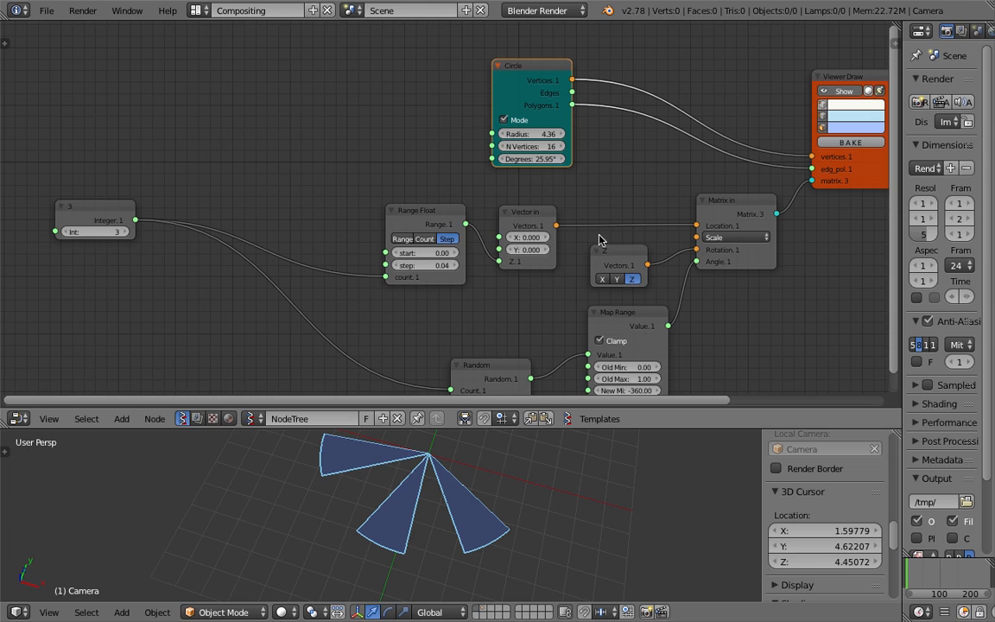
key("ctrl+s")
left_click(536, 161)
middle_click_drag(416, 423, 455, 440)
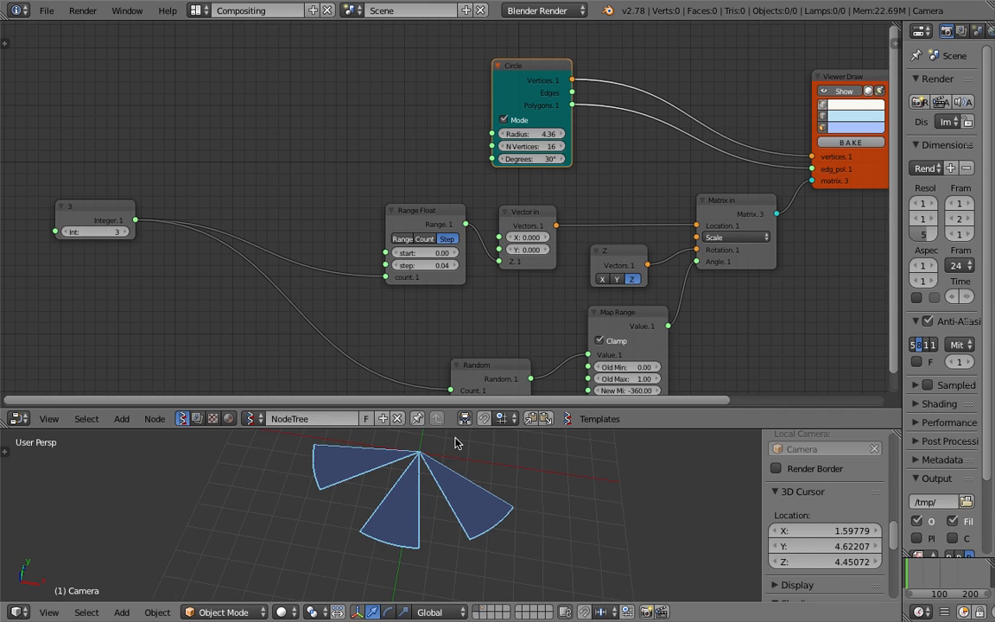
Step: Add a Formula node beside the Circle node and link its Result to the Circle's Degrees input
left_click_drag(461, 430, 471, 398)
scroll(337, 136, "up", 2)
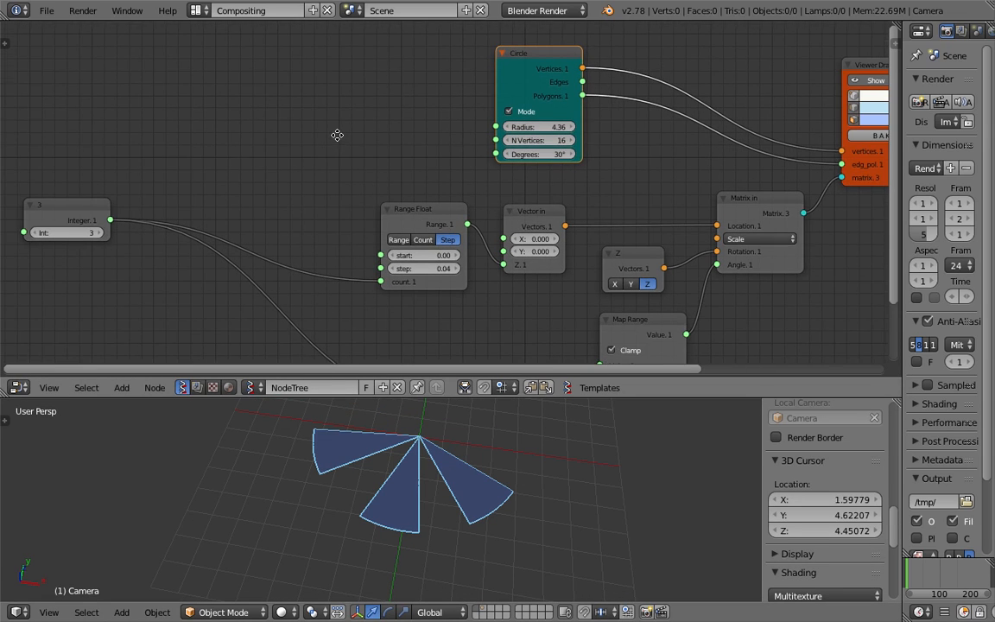
key("shift+a")
left_click(304, 105)
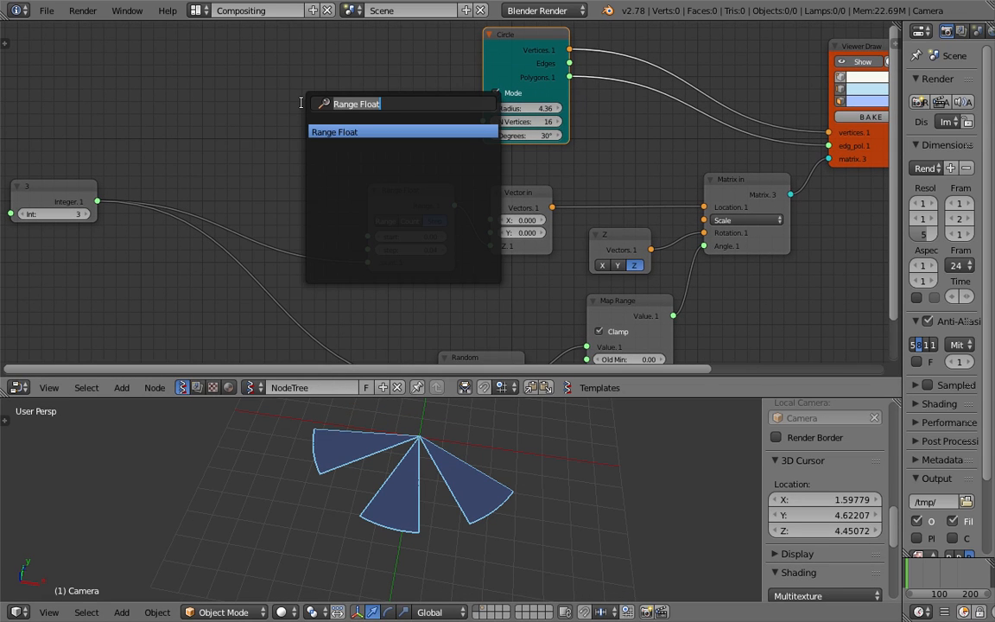
type("for")
key("Down")
key("Return")
left_click(303, 107)
scroll(343, 117, "up", 2)
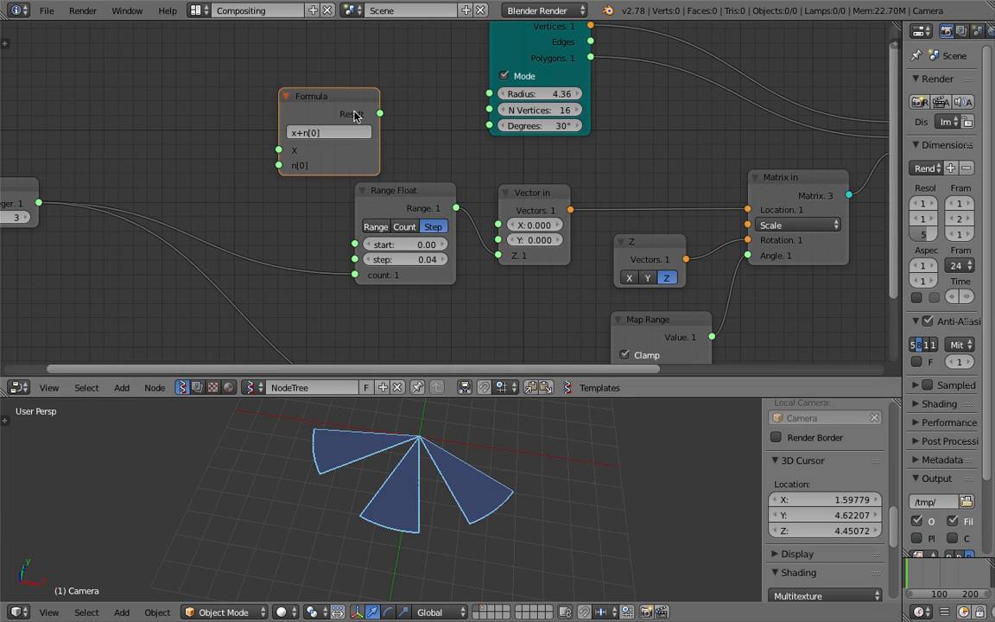
left_click_drag(369, 65, 501, 108)
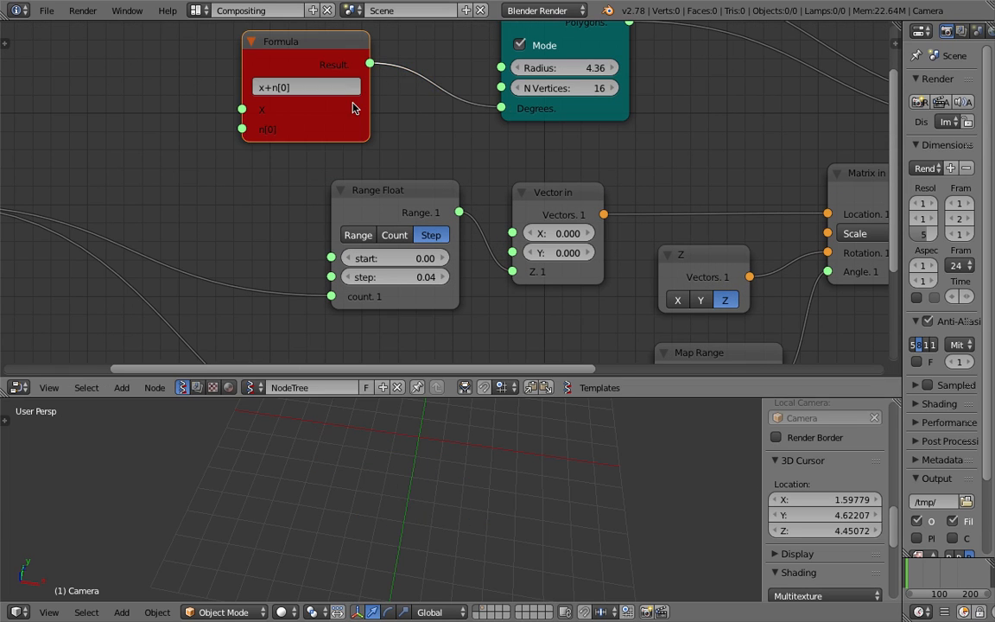
Step: Replace the Formula node's expression with a nested list of slice angles beginning [[60, 30, 45
scroll(348, 106, "up", 1)
left_click(342, 122)
type("[[60, 30, 45")
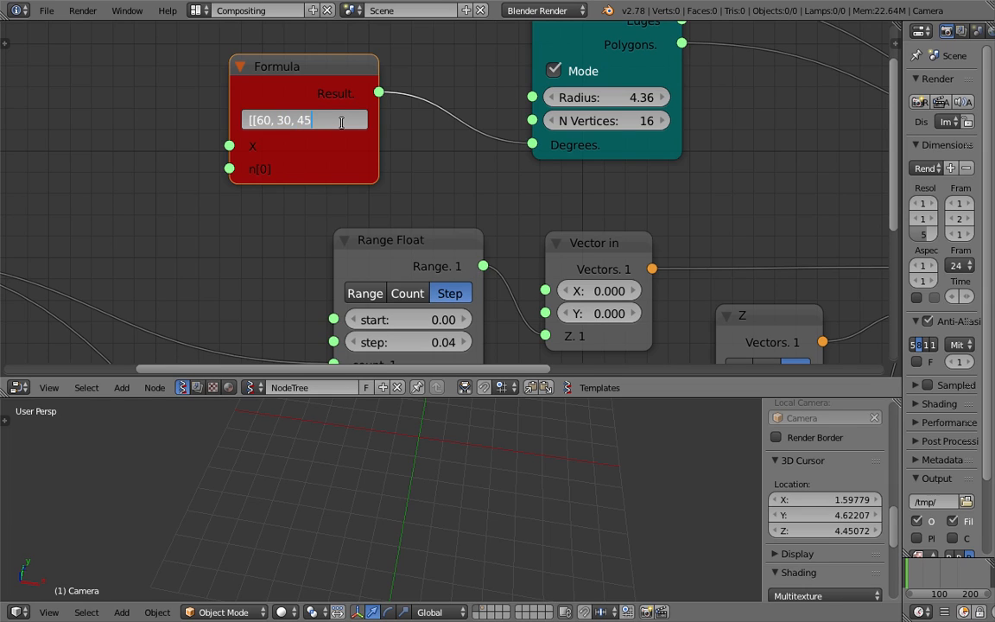
Step: Set the Formula node's expression to [[60, 30, 45]] and widen the node
key("Return")
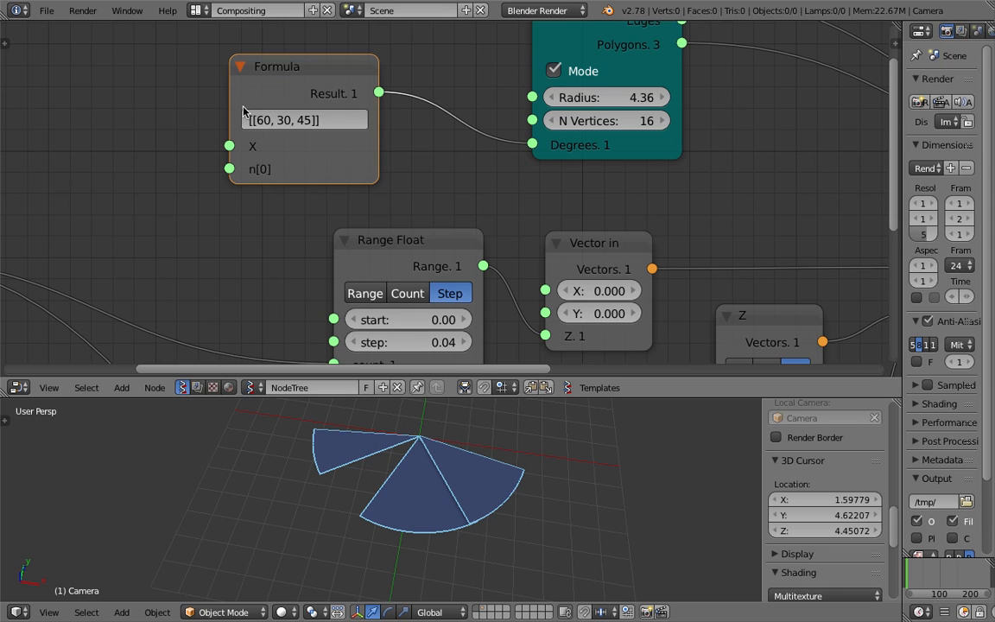
left_click_drag(211, 94, 185, 94)
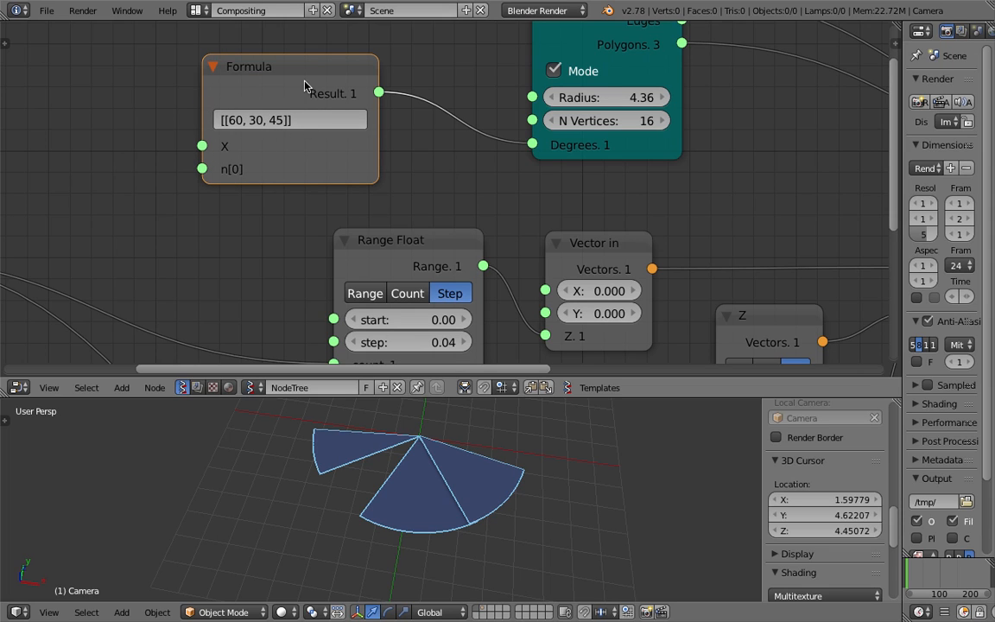
left_click_drag(304, 85, 302, 78)
Step: Move the Formula node closer to the Circle node and view the resulting sectors from another angle
middle_click_drag(464, 422, 436, 510)
scroll(407, 173, "down", 3)
middle_click_drag(414, 175, 412, 177)
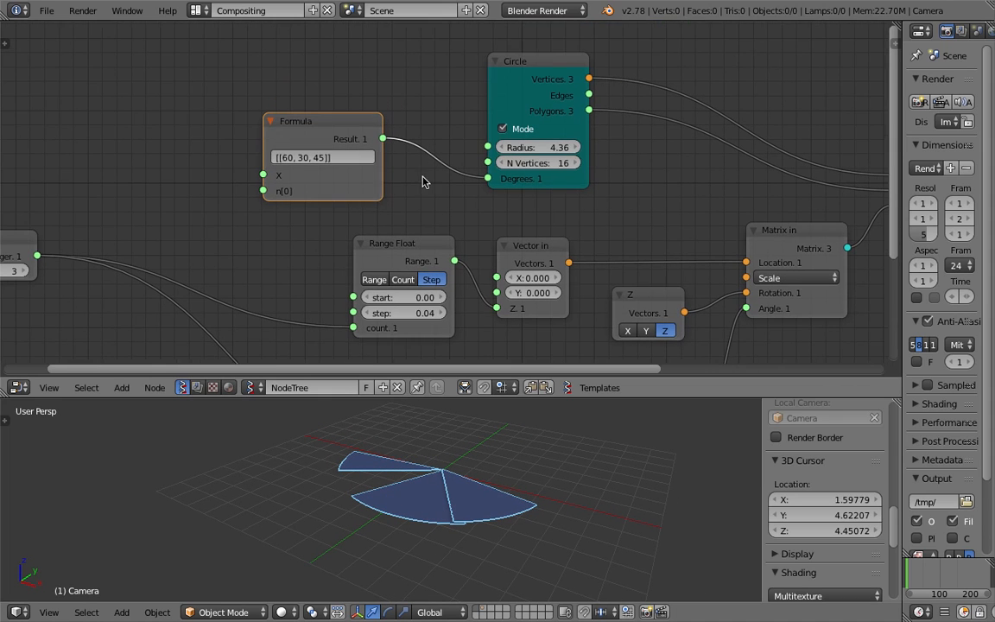
left_click_drag(351, 128, 407, 120)
middle_click_drag(504, 408, 432, 473)
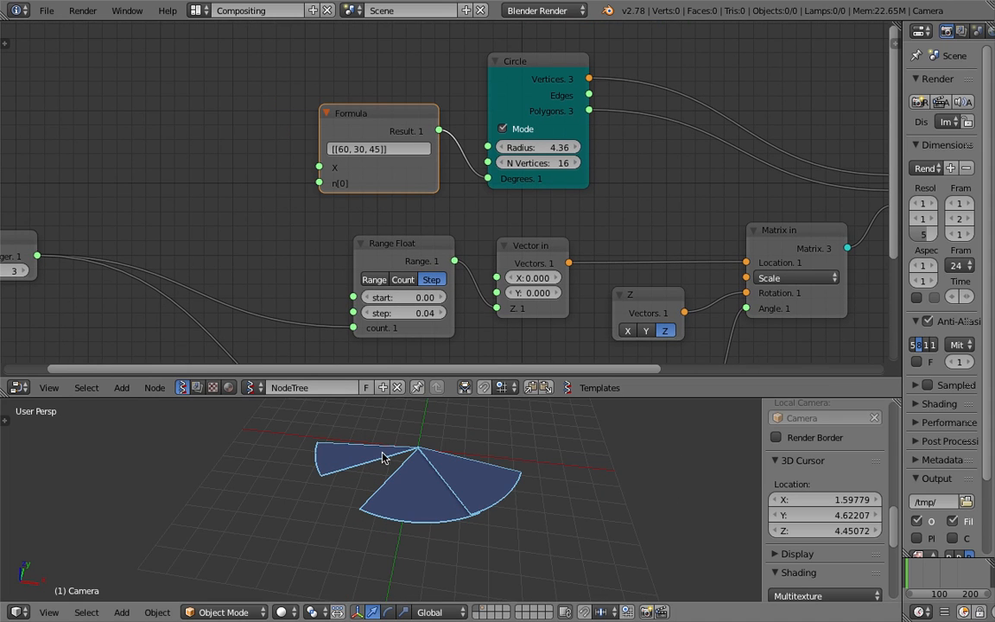
scroll(354, 185, "up", 2)
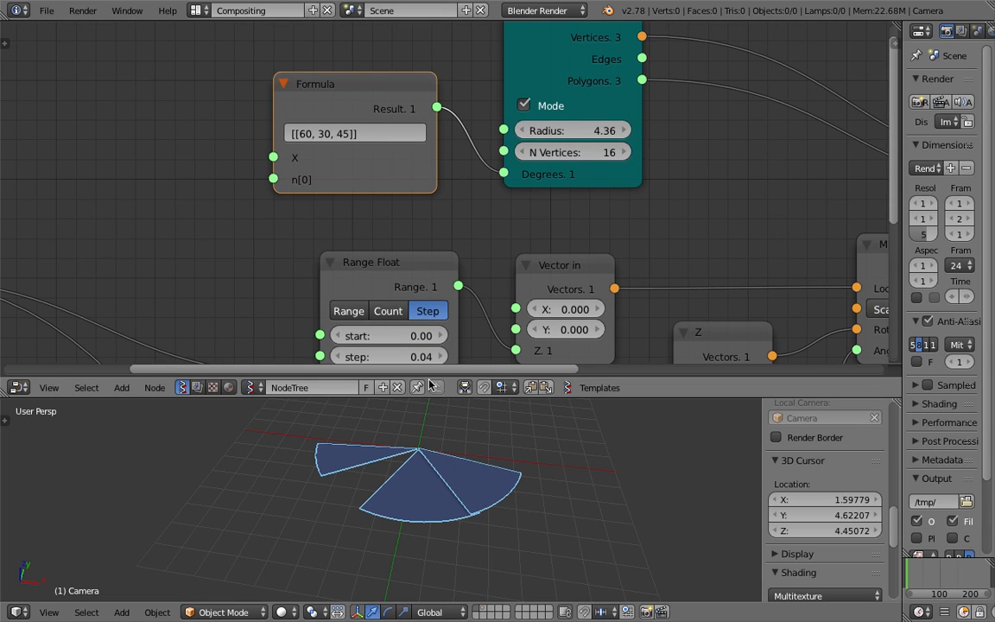
Step: Change the Formula node's expression to [[60, 60, 60,180]]
scroll(362, 224, "up", 1)
left_click(263, 125)
left_click(283, 118)
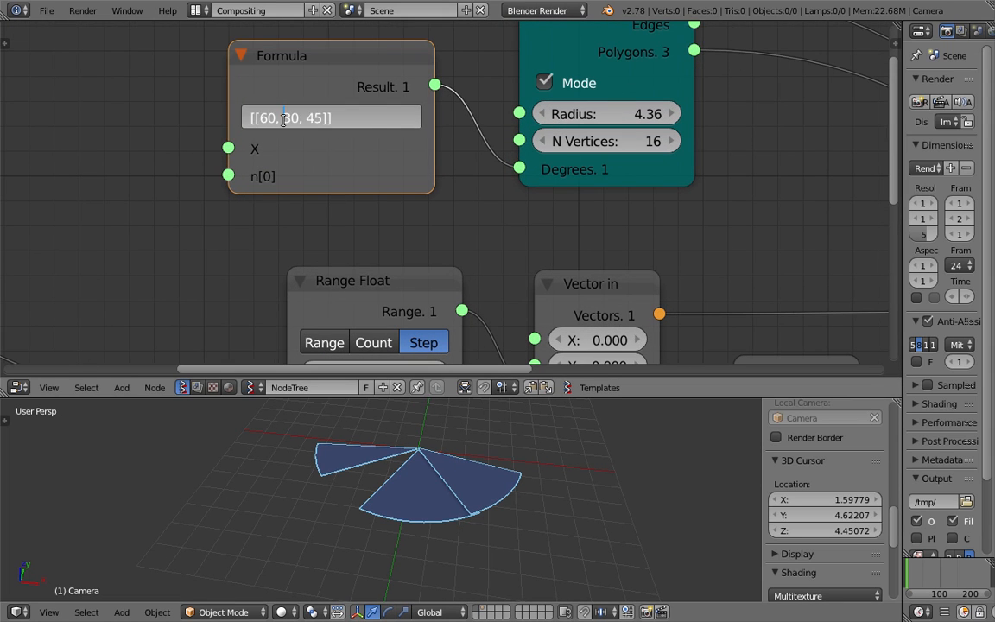
key("shift+Right")
key("shift+Right")
type("60, 60,180")
key("Return")
Step: Set the Integer node that drives the count to 4
scroll(265, 250, "down", 1)
middle_click_drag(149, 220, 408, 144)
scroll(408, 145, "down", 1)
left_click(111, 225)
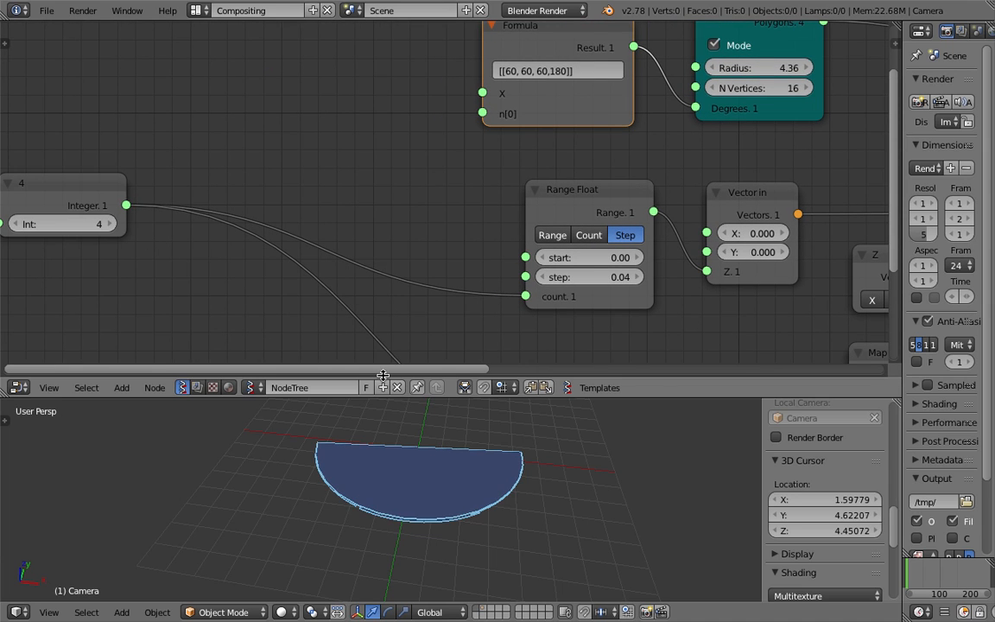
Step: Examine the overlapping circle sectors in the 3D view from a different angle
key("ctrl+s")
middle_click_drag(477, 451, 361, 514)
middle_click_drag(515, 540, 426, 513)
scroll(429, 513, "down", 2)
key("ctrl+s")
left_click(441, 511)
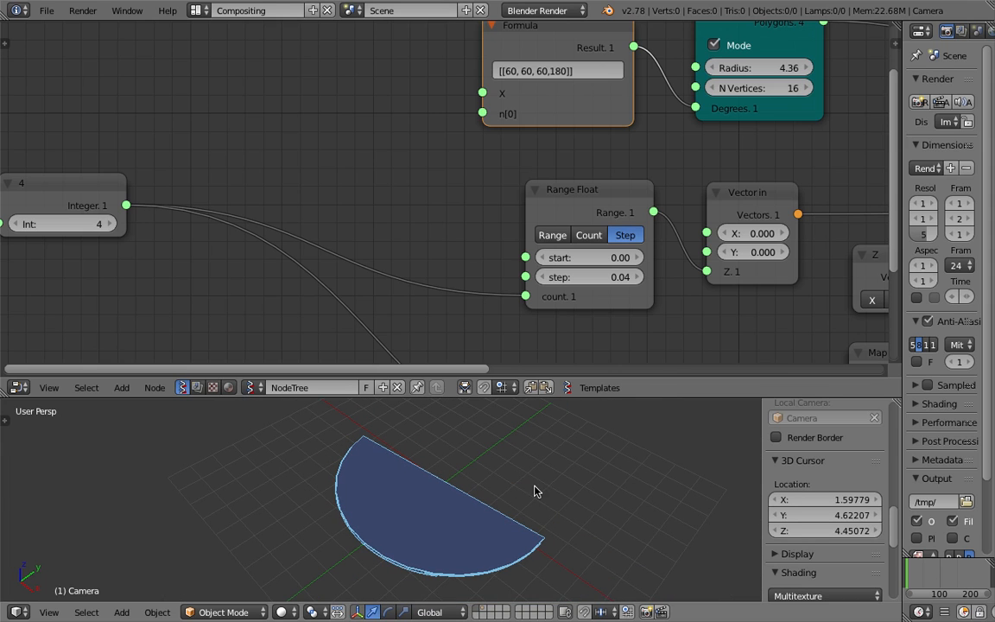
scroll(388, 239, "down", 4)
key("ctrl+s")
scroll(354, 108, "up", 2)
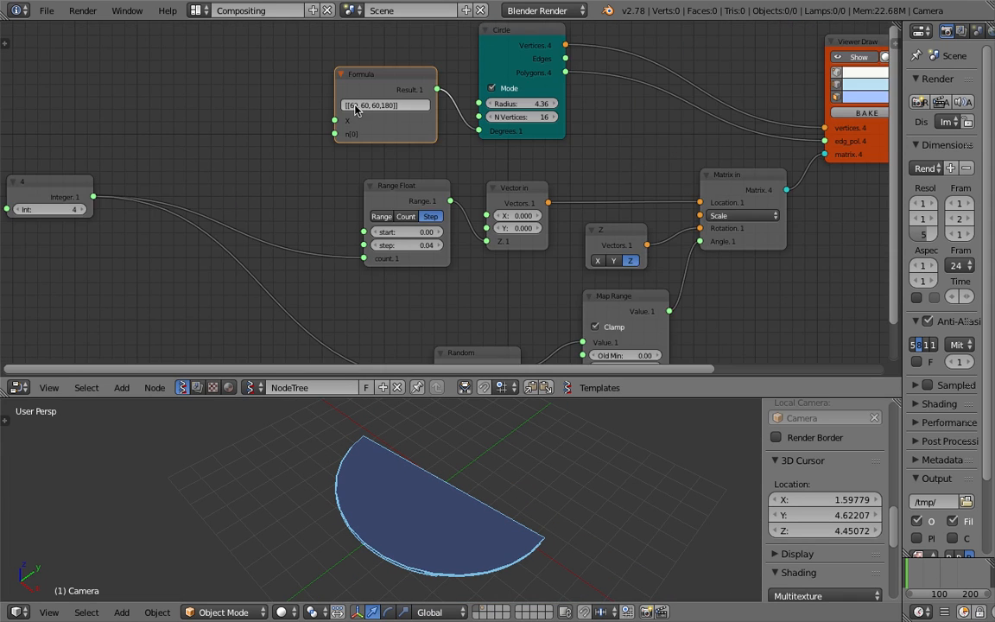
Step: Move the Formula node farther away from the Circle node
scroll(356, 109, "up", 3)
left_click_drag(386, 118, 349, 117)
key("ctrl+s")
left_click(362, 127)
scroll(366, 131, "down", 4)
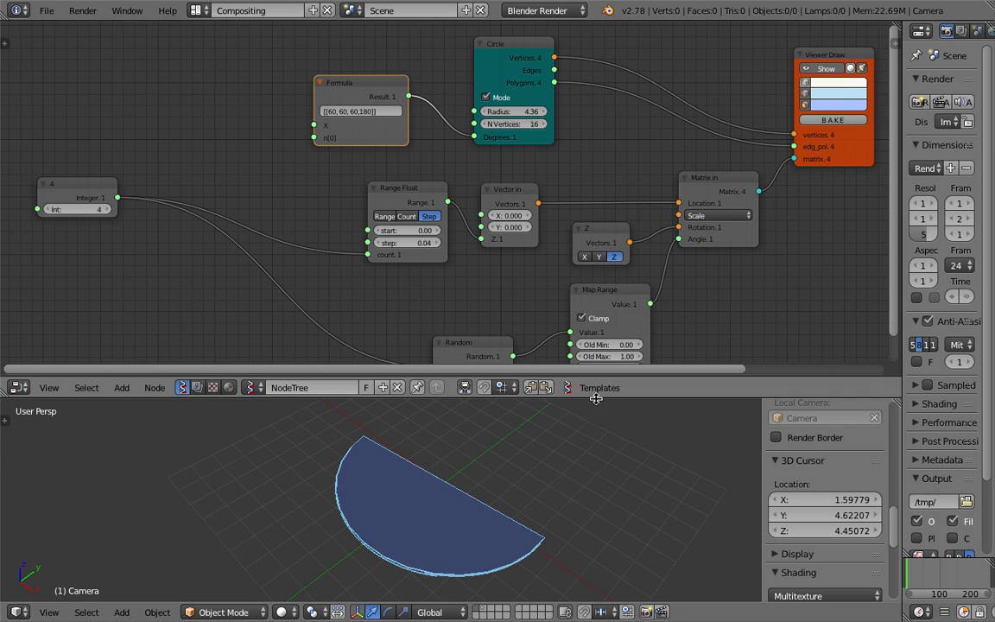
Step: Enlarge the node editor area and tidy the placement of the Random and Matrix in nodes
left_click_drag(596, 398, 587, 442)
key("ctrl+s")
left_click(448, 261)
left_click_drag(512, 372, 542, 321)
middle_click_drag(545, 319, 457, 283)
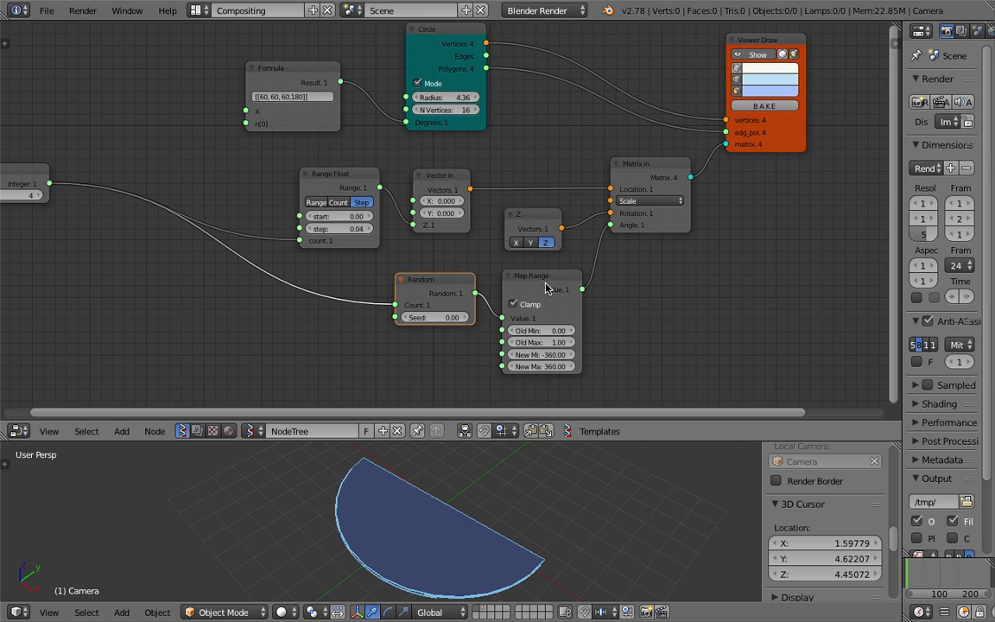
left_click_drag(639, 168, 646, 176)
Step: Add a List Modifier node above the Formula and Circle nodes
middle_click_drag(508, 146, 562, 218)
key("shift+a")
left_click(298, 82)
type("list mo")
key("Return")
left_click(380, 40)
key("ctrl+s")
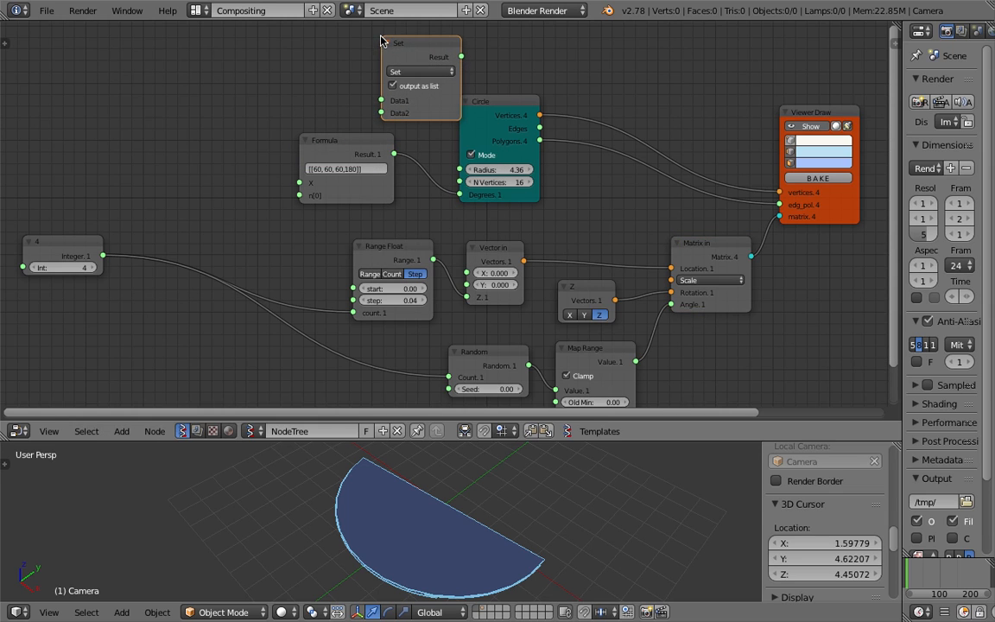
left_click(380, 46)
Step: Move the Formula node farther from the Circle node and set the List Modifier to Accumulating Sum
scroll(362, 160, "up", 2)
left_click_drag(329, 203, 206, 204)
left_click(382, 95)
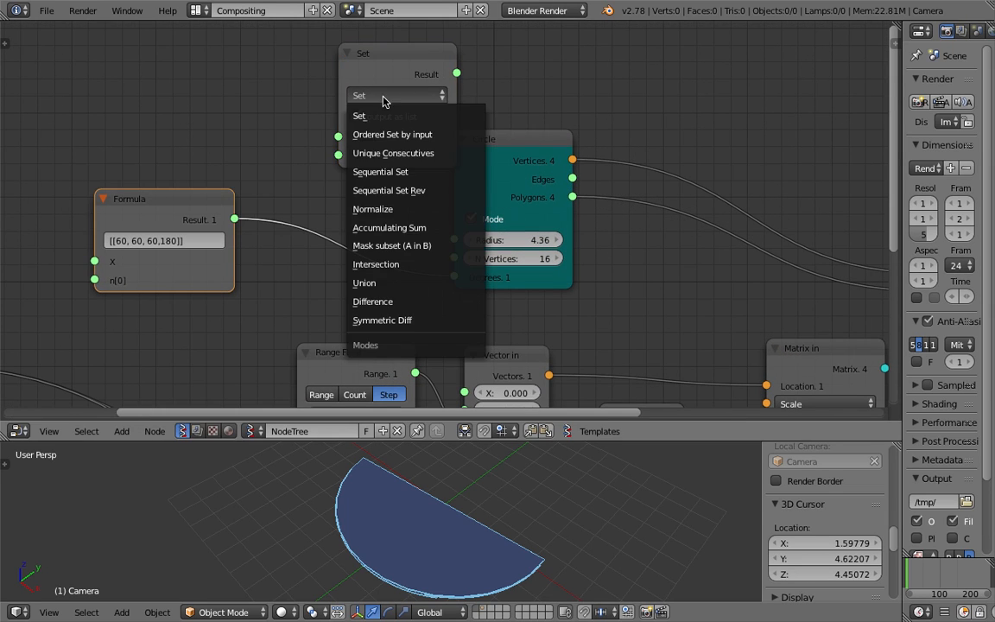
left_click(442, 231)
Step: Connect the Formula result to the Accumulating Sum node's Data1 input and reposition that node
left_click_drag(234, 220, 316, 155)
key("ctrl+s")
left_click(377, 164)
Step: Add a Stethoscope node and feed it the Accumulating Sum result, shifting the Accumulating Sum node closer to it
middle_click_drag(608, 74, 618, 123)
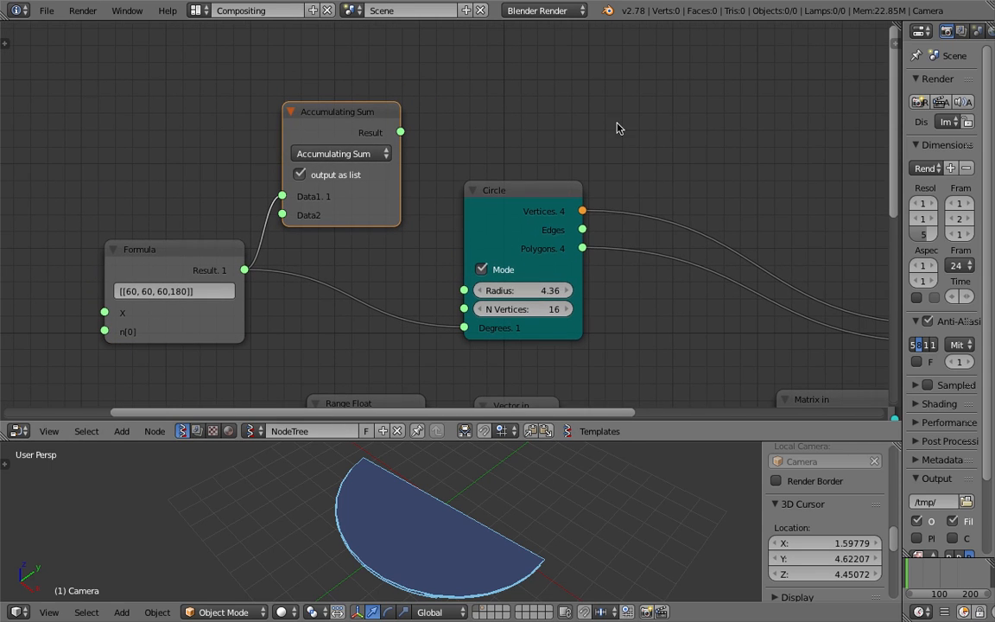
key("alt+space")
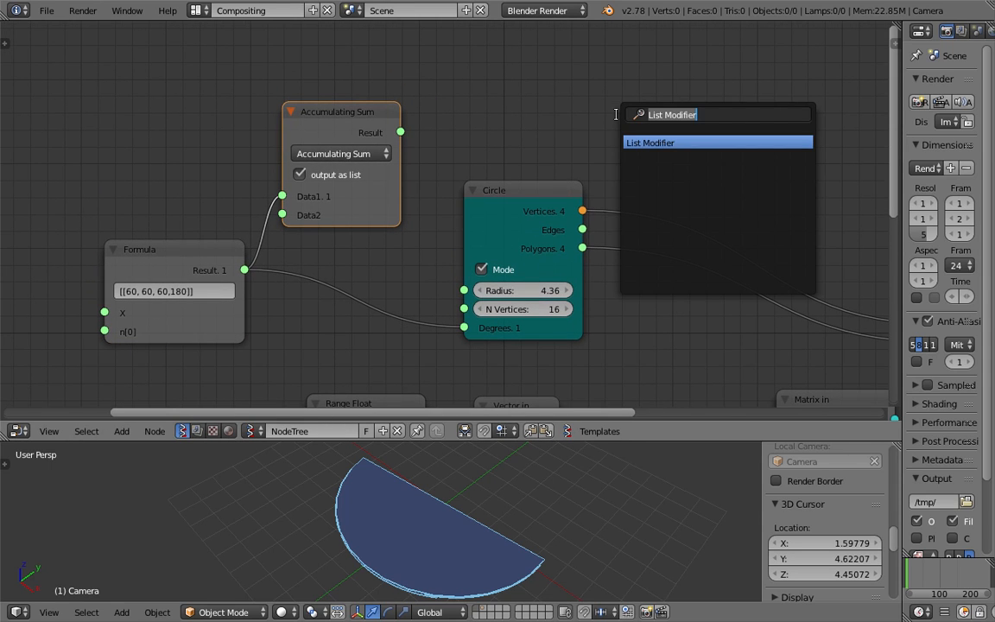
type("ste")
key("Return")
left_click(543, 95)
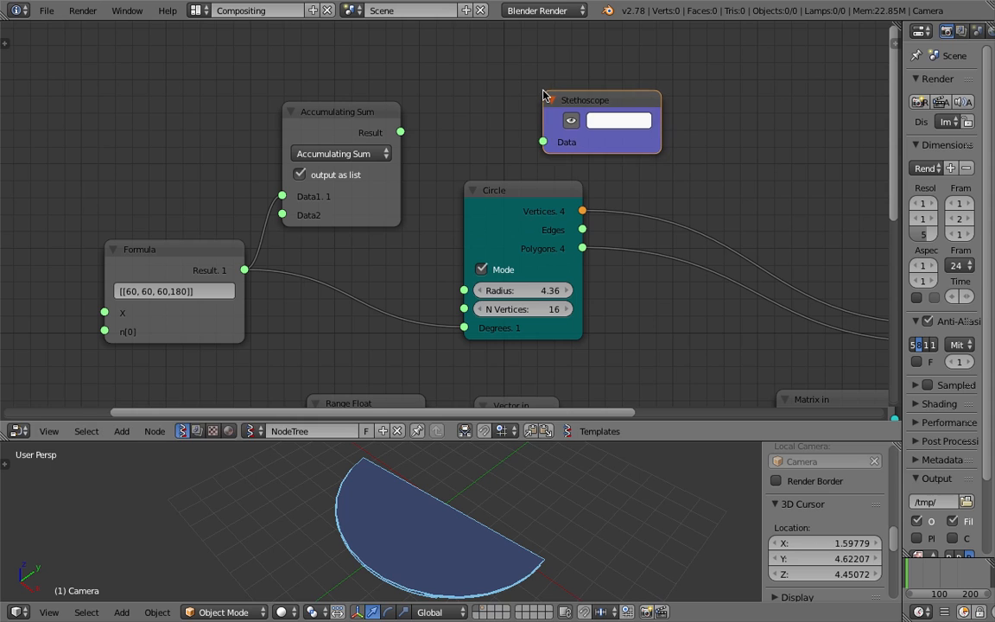
left_click_drag(400, 132, 542, 142)
left_click_drag(337, 111, 374, 103)
key("ctrl+s")
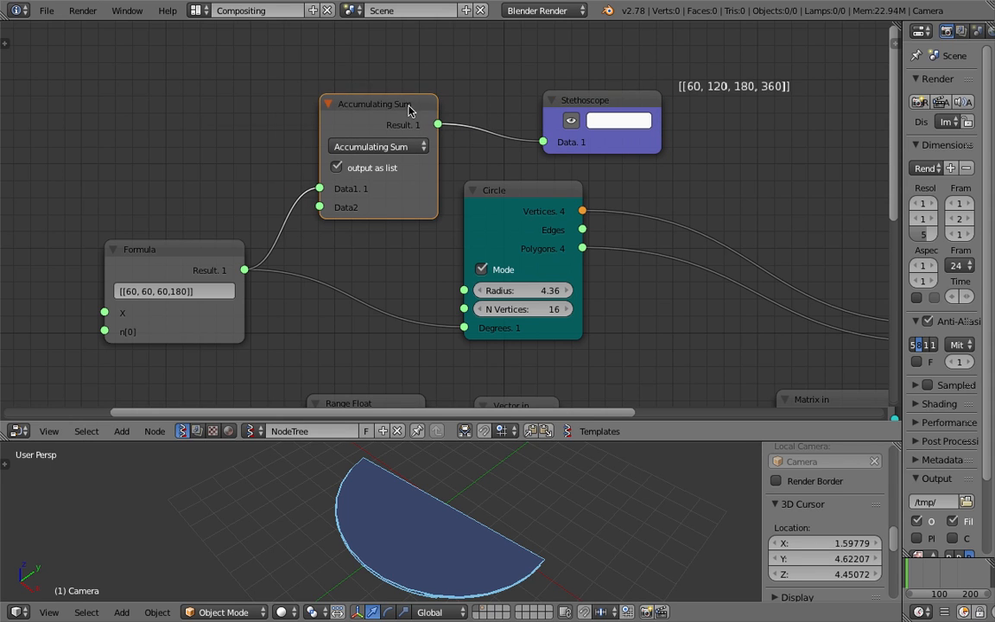
Step: Examine the accumulated angle list beside the Stethoscope and compare it with the Formula values
middle_click_drag(205, 309, 273, 289)
scroll(272, 288, "up", 1)
middle_click_drag(379, 208, 274, 244)
scroll(455, 202, "down", 1)
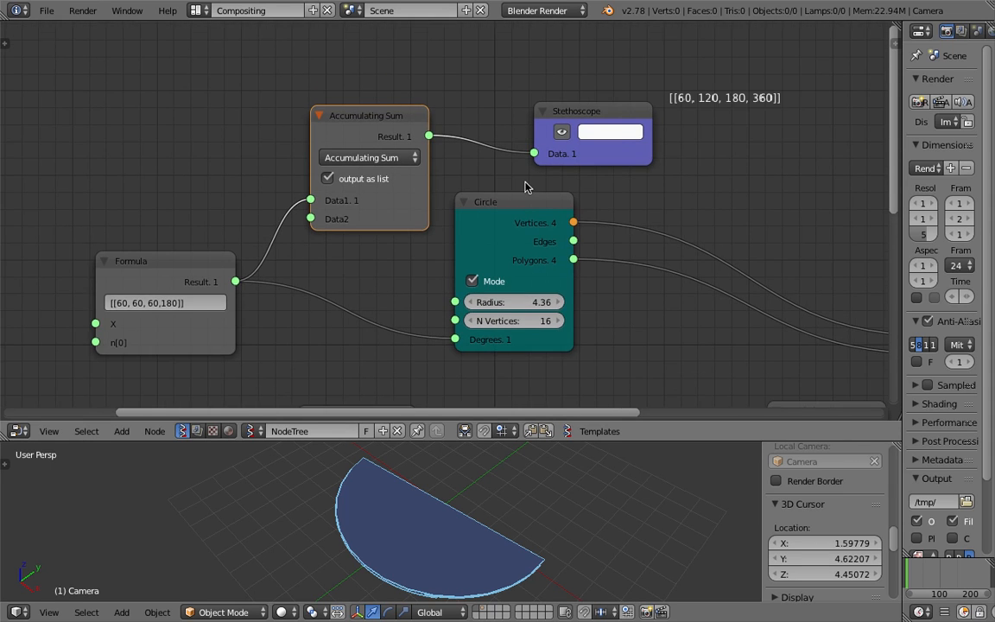
middle_click_drag(524, 182, 542, 174)
middle_click_drag(204, 298, 207, 280)
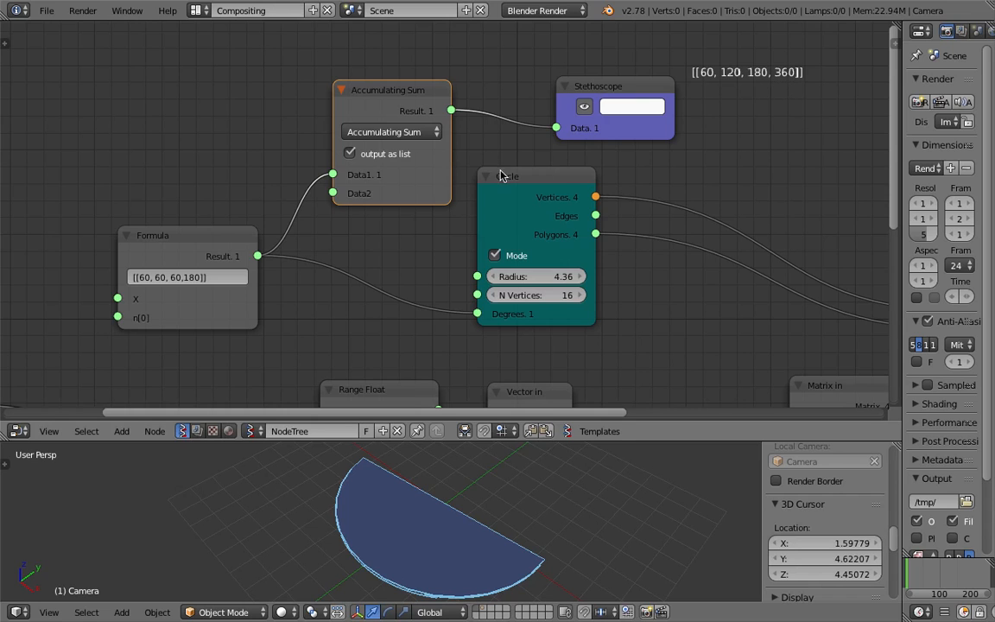
scroll(567, 137, "down", 2)
scroll(599, 136, "up", 1)
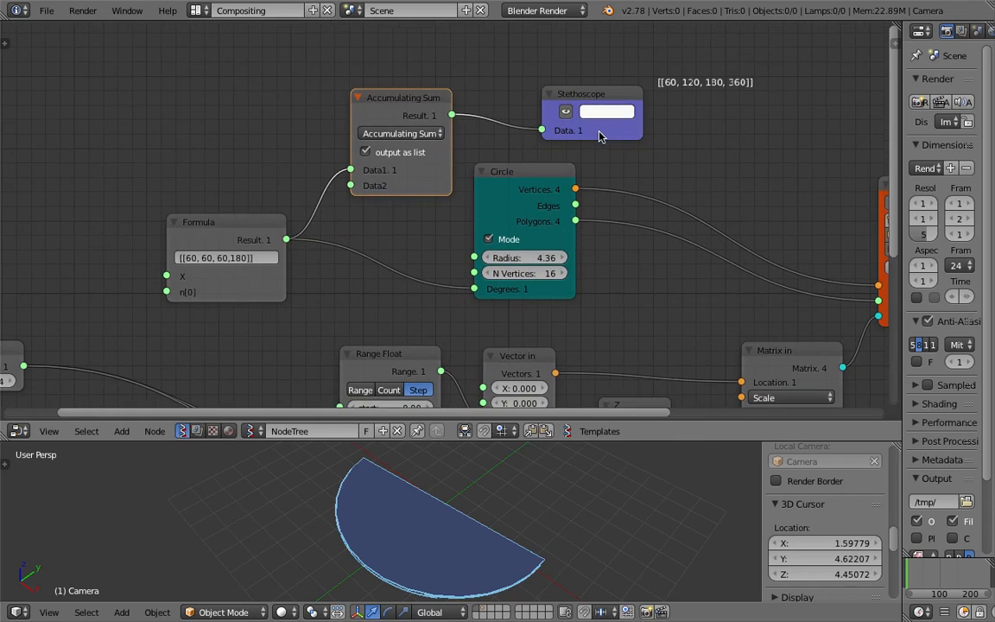
middle_click_drag(600, 137, 597, 143)
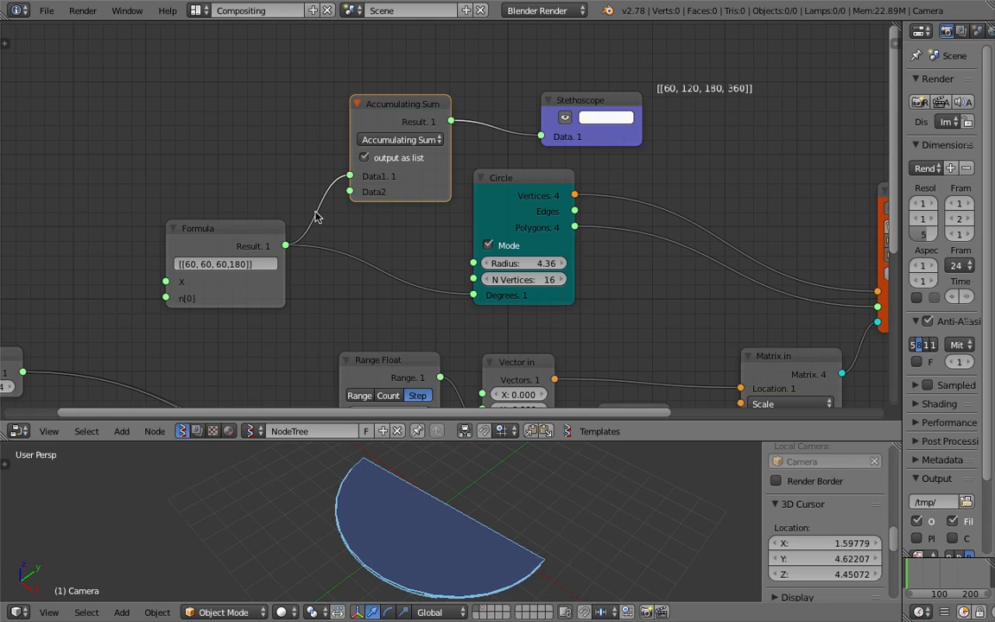
Step: Nudge the Accumulating Sum node and reroute the Formula link from its Data1 input to Data2
left_click_drag(405, 118, 408, 123)
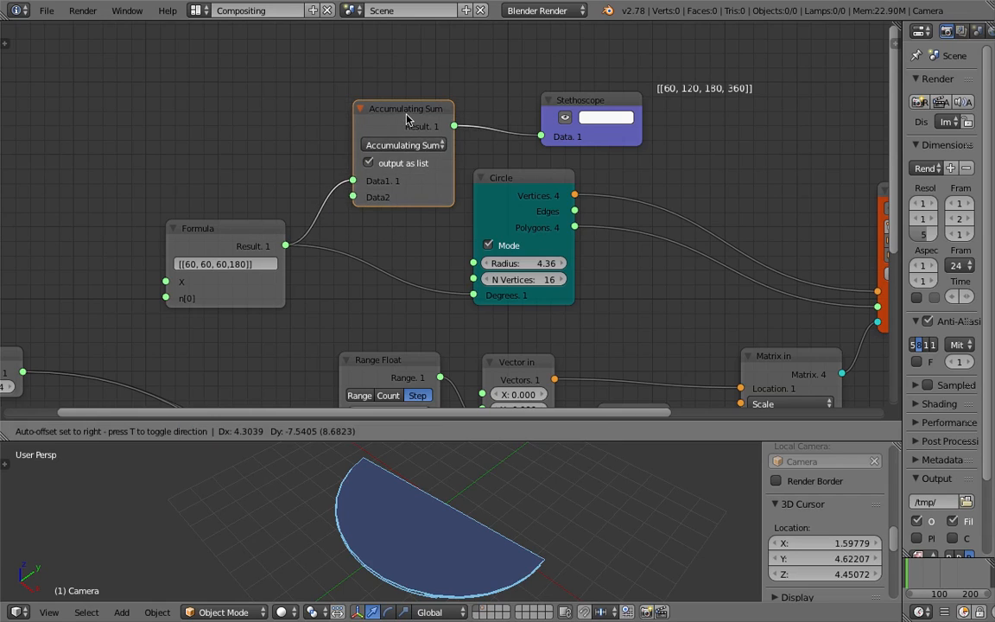
key("ctrl+s")
left_click(686, 95)
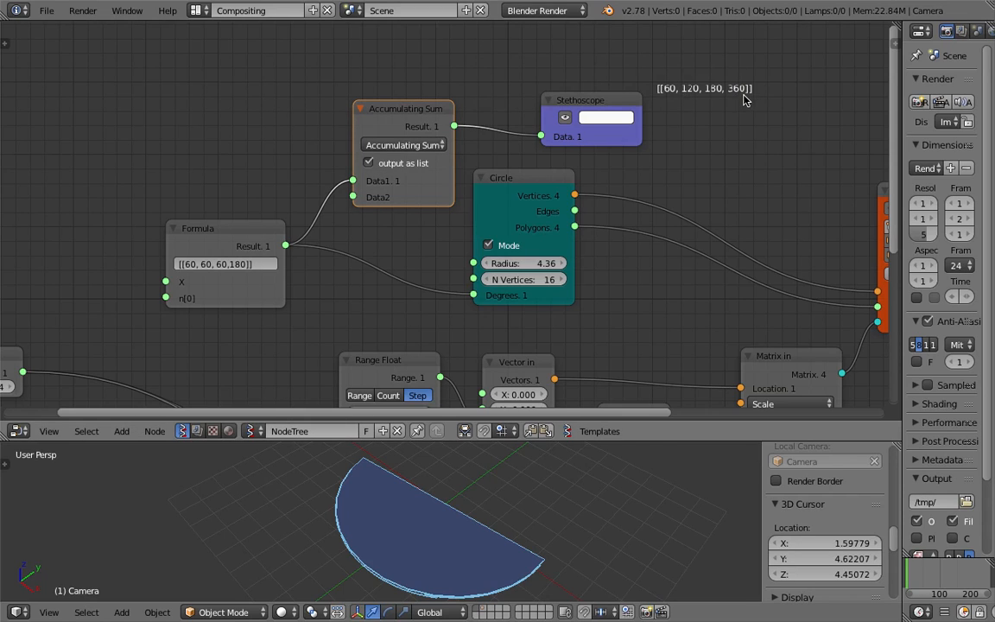
middle_click_drag(262, 170, 316, 160)
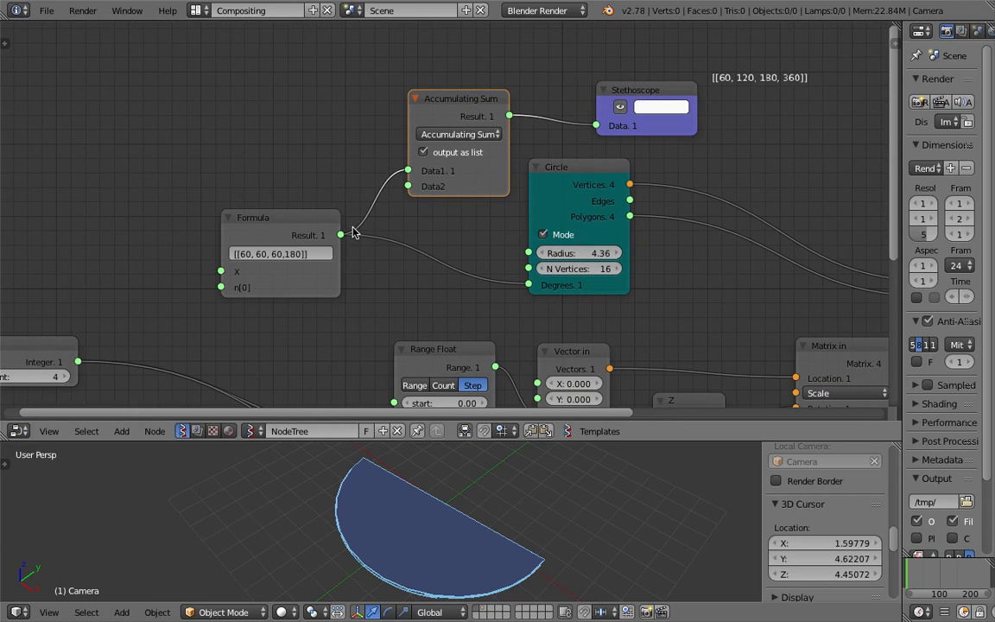
left_click_drag(348, 238, 405, 164)
Step: Add a Float node above the Formula node and connect it to the Accumulating Sum node's Data1 input
key("shift+a")
left_click(262, 118)
type("float")
left_click(281, 158)
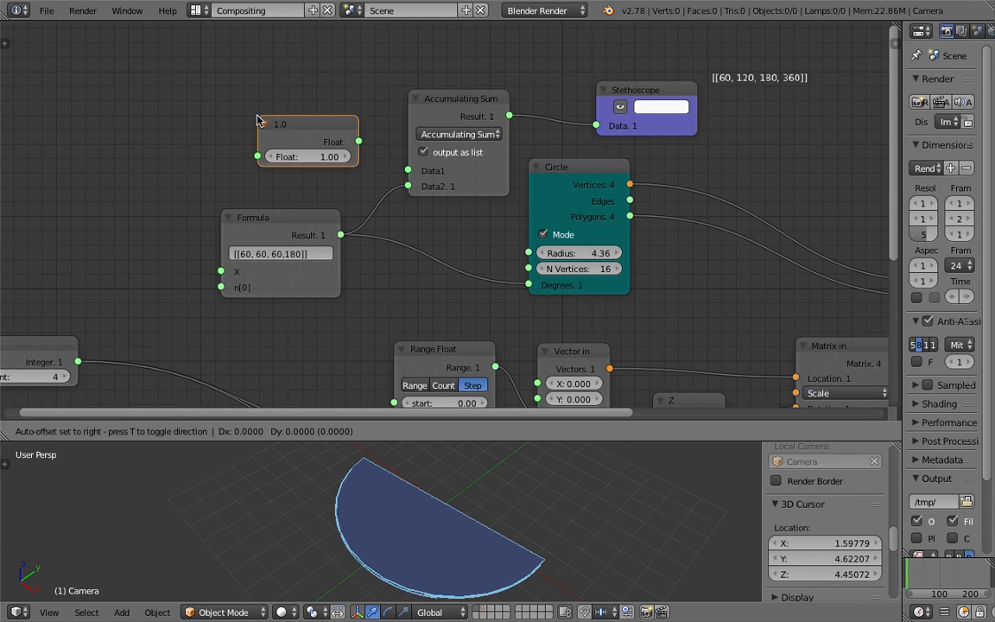
left_click(256, 120)
left_click_drag(358, 142, 408, 170)
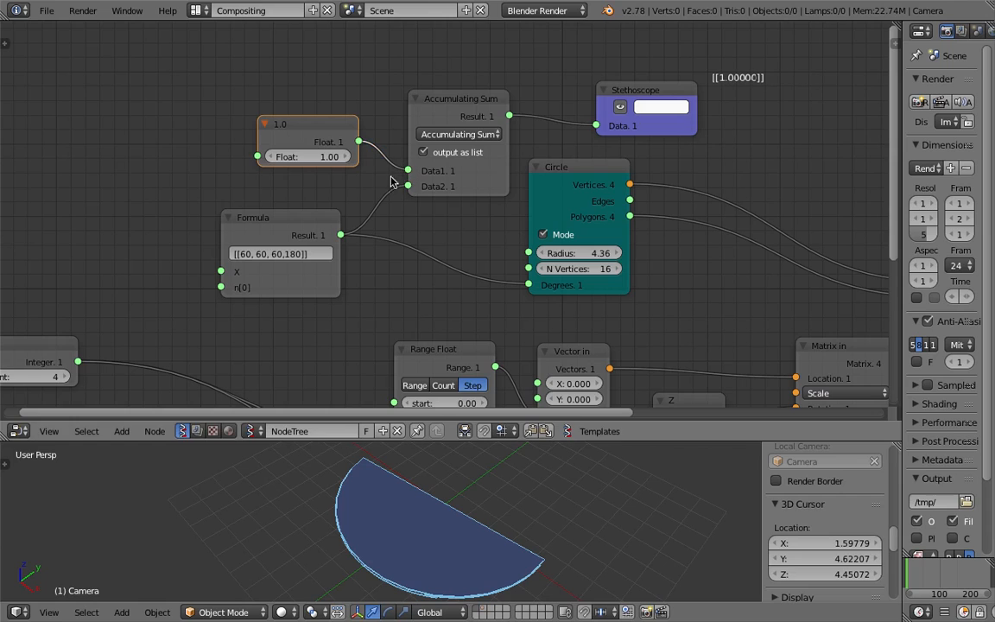
Step: Try a Float value of 1.68, toggle the output as list option off and back on, and shift the Float node
left_click(318, 157)
type("0")
key("Return")
left_click(425, 153)
left_click(424, 153)
scroll(443, 141, "up", 1)
left_click_drag(315, 118, 246, 147)
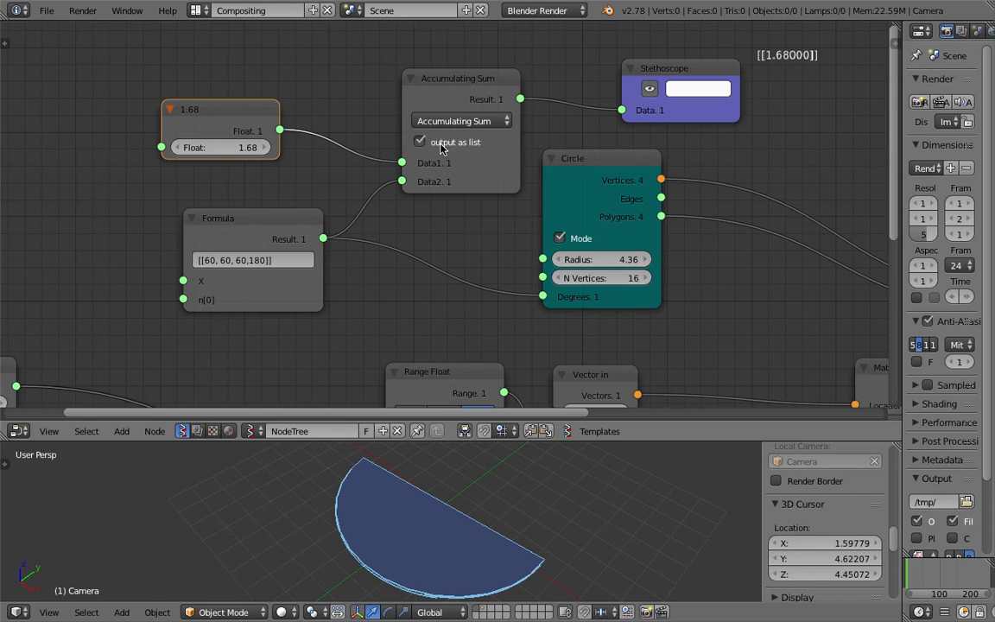
Step: Cut the Float and Formula links into Accumulating Sum and spread the three nodes apart
left_click(669, 76)
left_click_drag(421, 175, 409, 174)
right_click_drag(318, 126, 330, 179, "ctrl")
left_click_drag(256, 129, 216, 126)
left_click_drag(262, 219, 200, 222)
Step: Add a List Join node on the link between the Formula and Circle nodes
key("shift+a")
type("s")
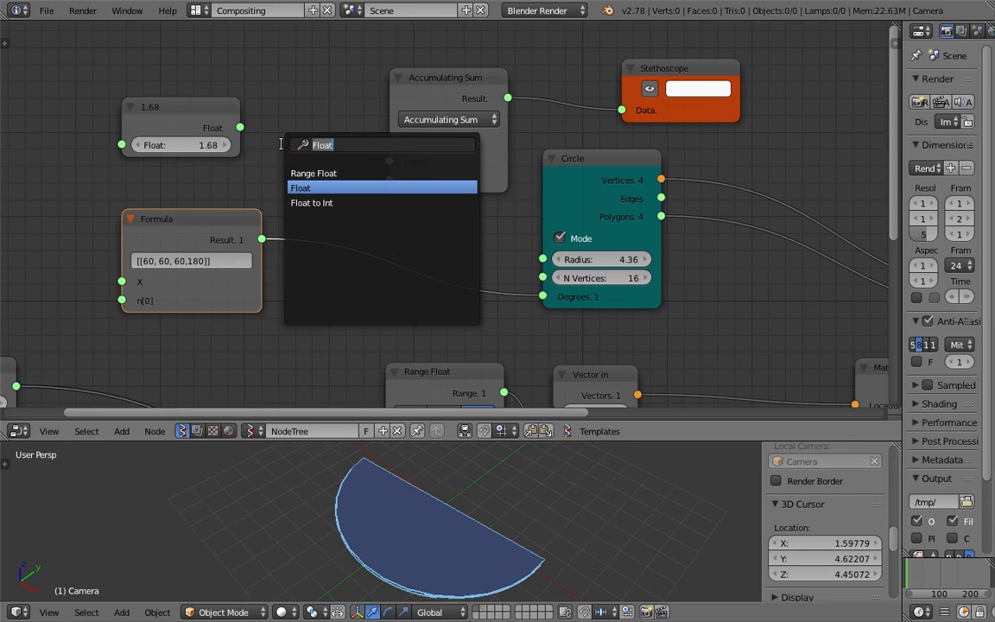
type("join")
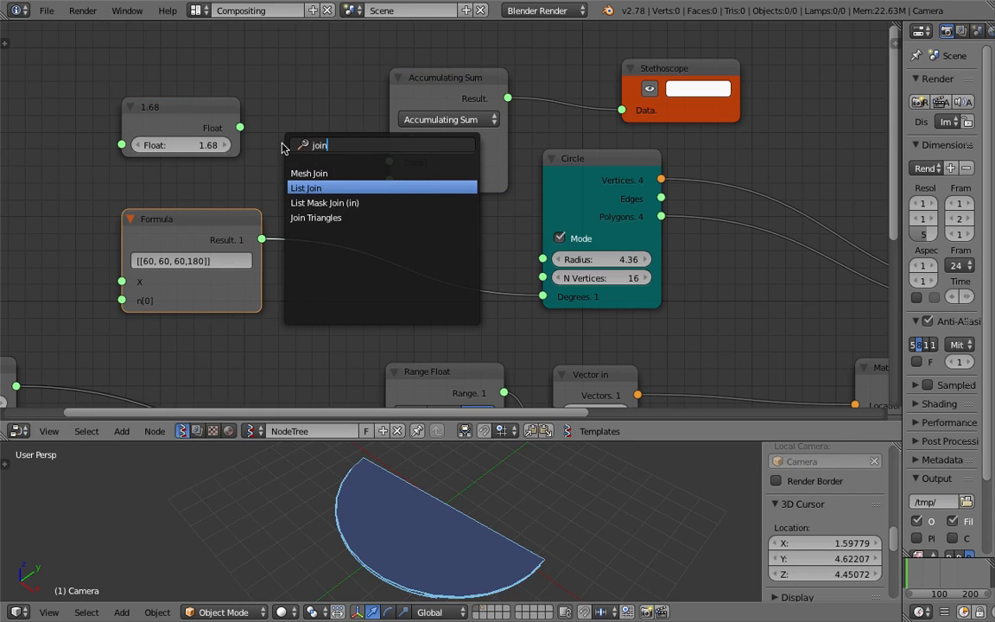
key("Return")
left_click(338, 102)
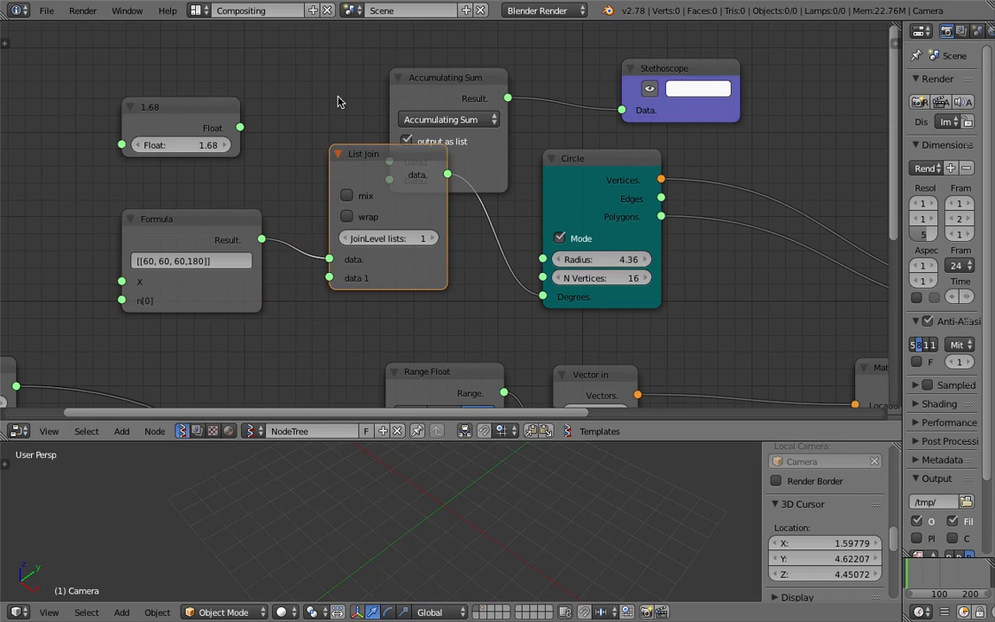
left_click_drag(361, 154, 317, 159)
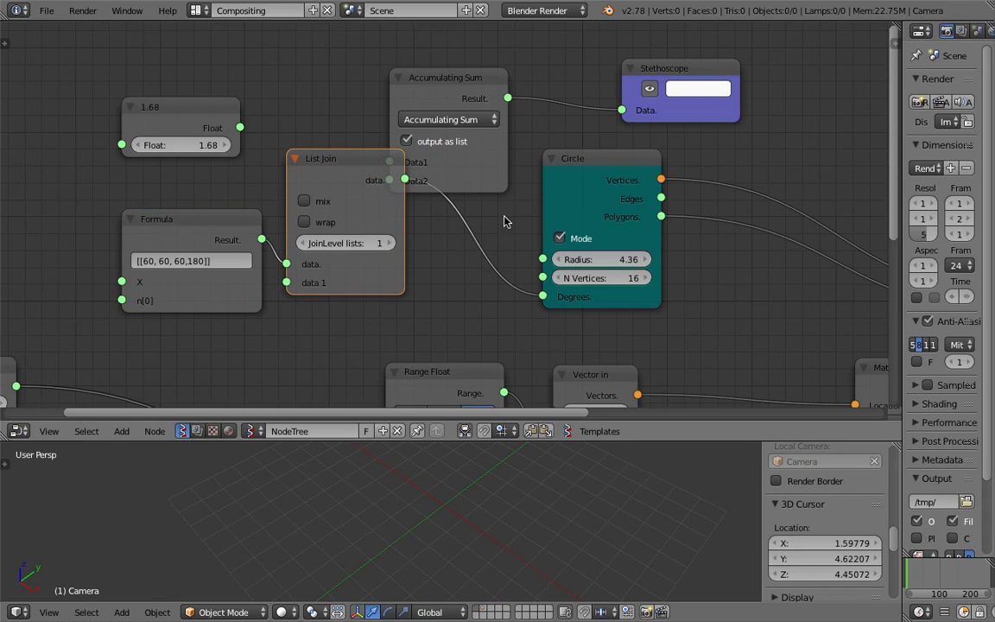
Step: Cut the link from List Join to Circle and space out the Float, Formula, List Join and Accumulating Sum nodes
left_click_drag(493, 223, 451, 209, "ctrl")
left_click_drag(434, 89, 454, 76)
left_click_drag(203, 110, 161, 103)
left_click_drag(184, 209, 102, 201)
left_click_drag(328, 158, 262, 145)
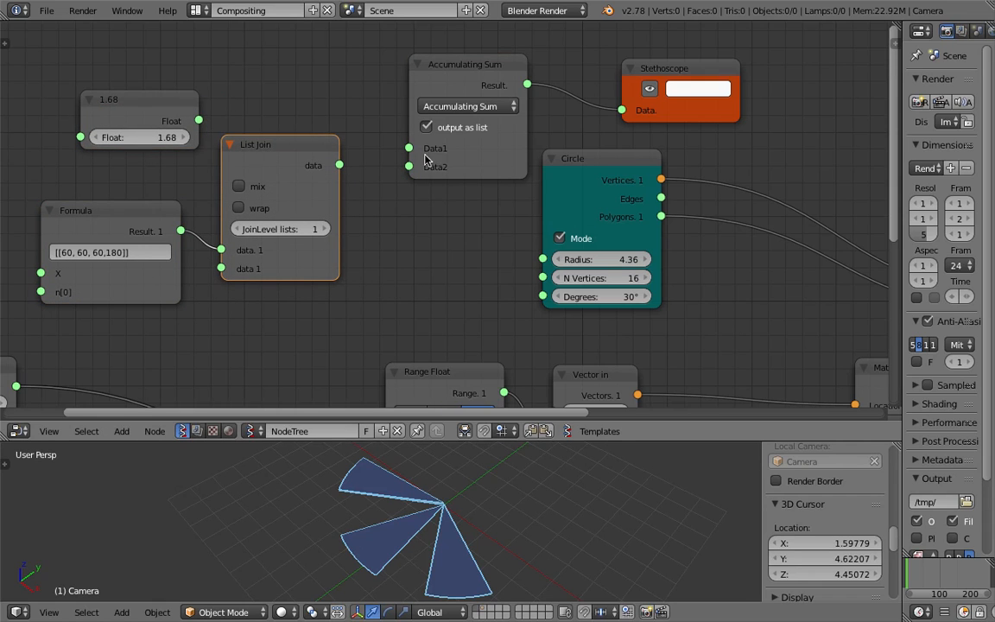
Step: Connect the Formula result to the Circle's Degrees input and the Float output to List Join's first data input
left_click_drag(159, 205, 542, 296)
left_click_drag(322, 159, 318, 109)
left_click_drag(179, 122, 226, 213)
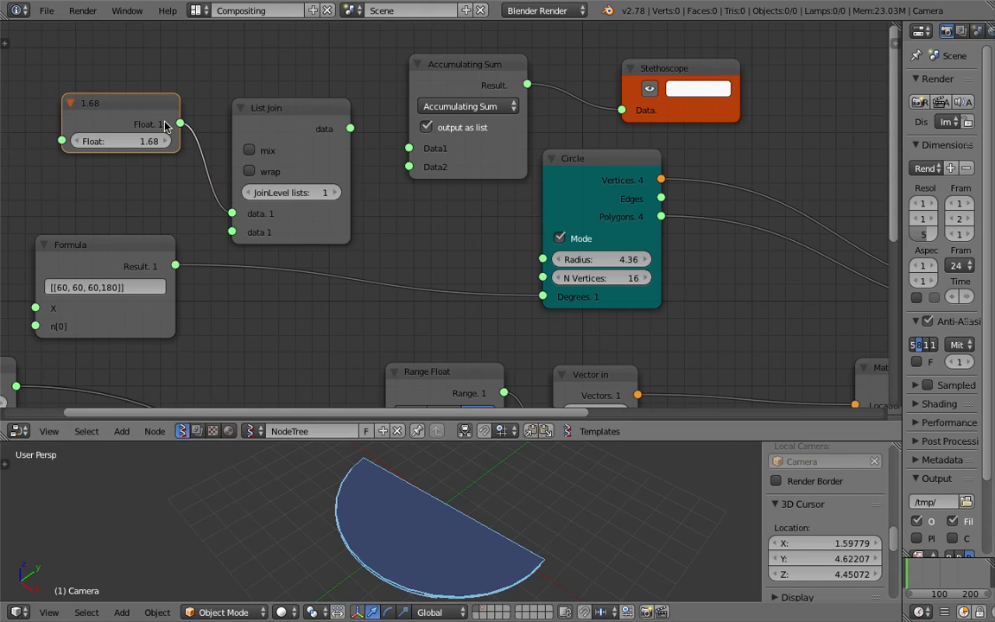
Step: Set the Float node's value to 0
left_click(144, 139)
type("0")
key("Return")
Step: Connect the Formula result to List Join's second data input and the joined list to Accumulating Sum's Data1 input
left_click_drag(176, 265, 243, 235)
left_click_drag(341, 122, 409, 148)
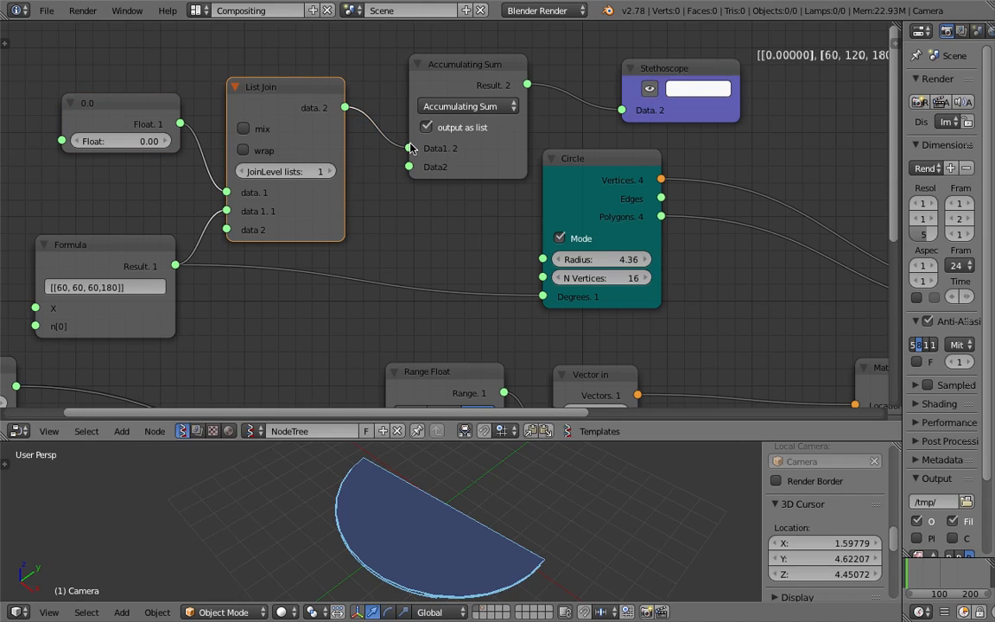
left_click_drag(478, 85, 460, 87)
Step: Set the List Join node's JoinLevel lists to 2
scroll(501, 104, "down", 3)
middle_click_drag(551, 117, 424, 158)
scroll(362, 181, "up", 2)
key("ctrl+s")
left_click(312, 196)
left_click(207, 209)
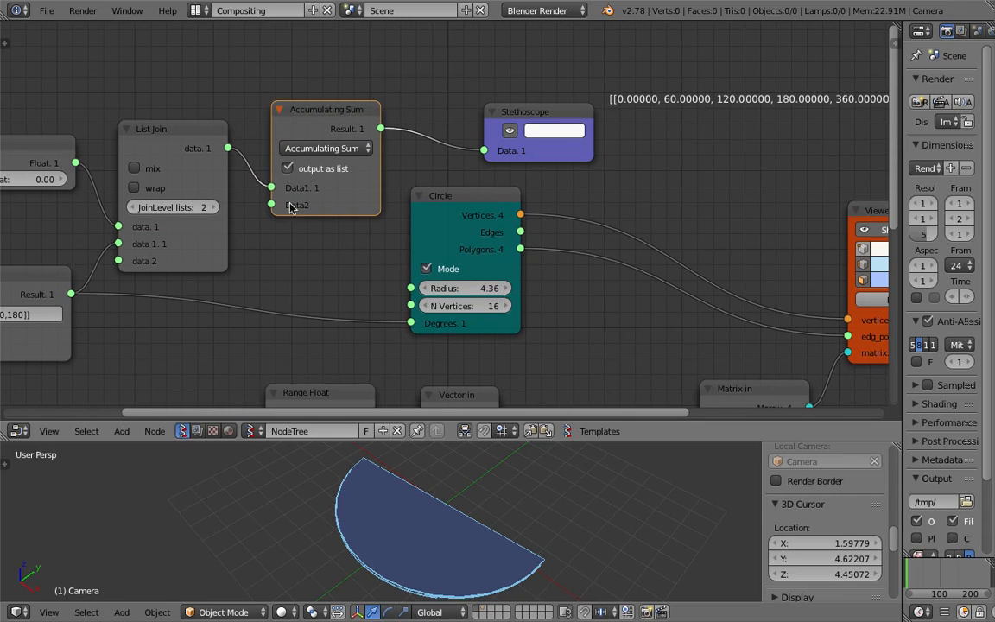
Step: Try List Join's wrap and mix options in turn and switch both back off
scroll(506, 155, "down", 1)
middle_click_drag(506, 155, 457, 160)
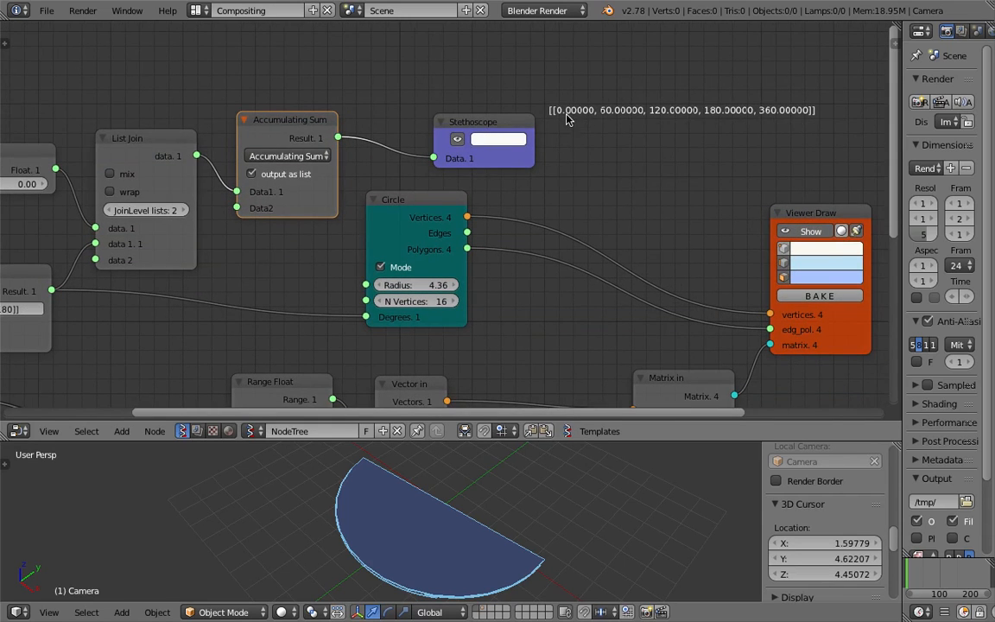
middle_click_drag(460, 113, 568, 104)
left_click(409, 169)
left_click(409, 169)
left_click(240, 192)
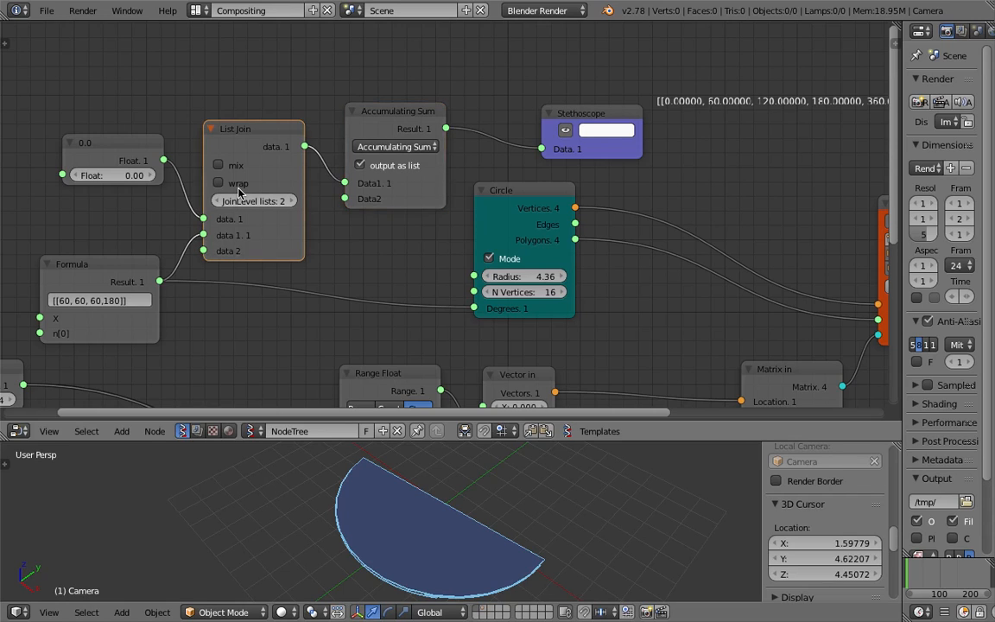
left_click(239, 187)
left_click(238, 185)
left_click(238, 186)
left_click(237, 185)
left_click(235, 172)
left_click(235, 172)
Step: Check the accumulated angle list in the Stethoscope and save over sv_circle_pie_002.blend
scroll(629, 131, "up", 2)
middle_click_drag(629, 130, 445, 182)
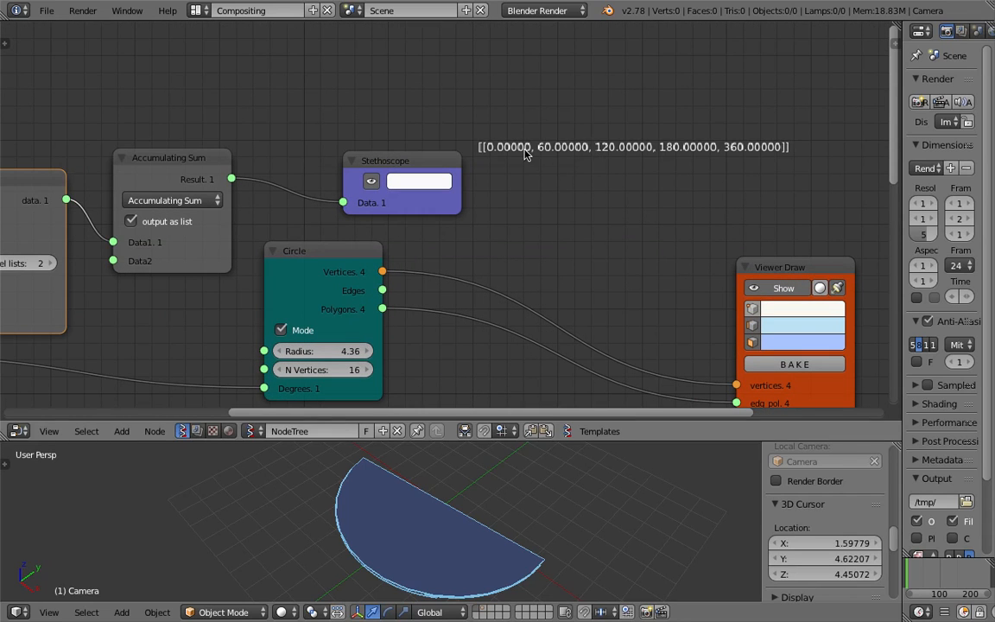
scroll(492, 159, "up", 1)
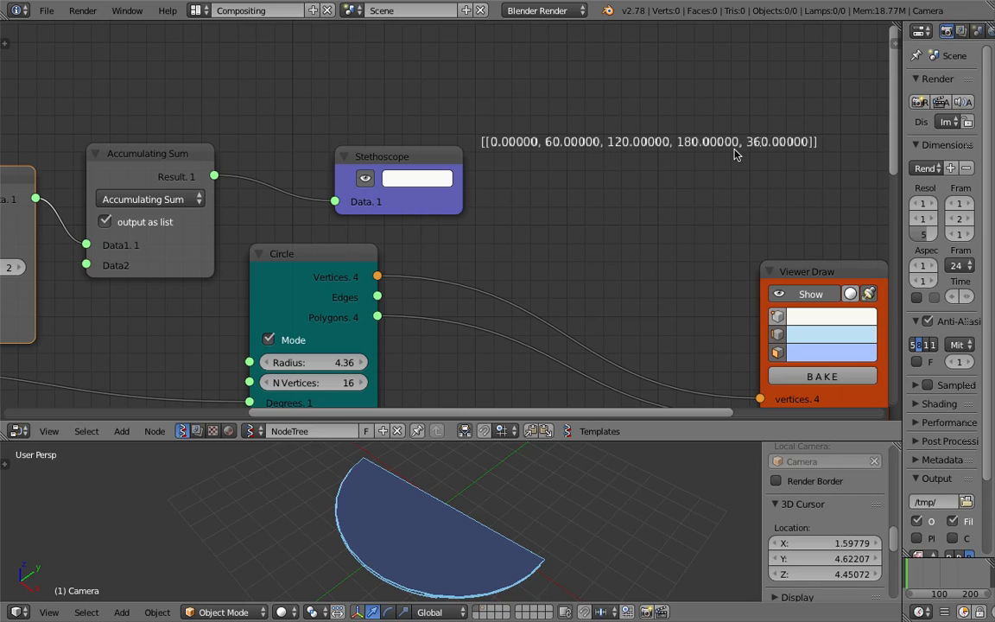
scroll(683, 168, "down", 1)
middle_click_drag(488, 196, 711, 117)
key("ctrl+s")
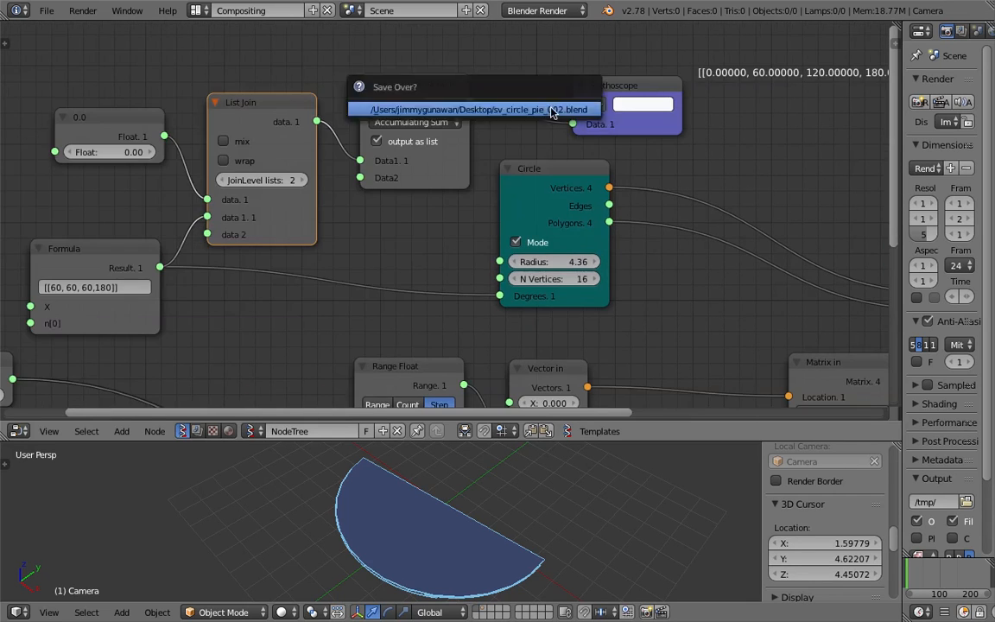
left_click(551, 109)
Step: Spread out the Stethoscope, Circle, Float, Formula, List Join and Accumulating Sum nodes to open space between them
scroll(504, 139, "down", 3)
middle_click_drag(473, 136, 522, 114)
scroll(509, 192, "down", 1)
middle_click_drag(511, 193, 493, 196)
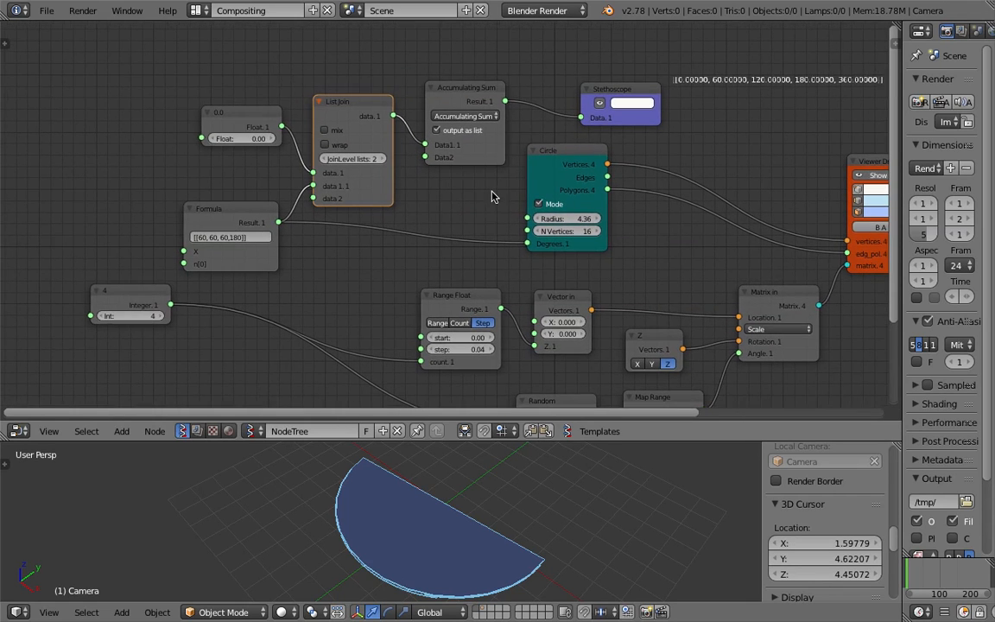
left_click_drag(605, 89, 672, 80)
left_click_drag(573, 152, 633, 162)
left_click_drag(234, 114, 189, 114)
left_click_drag(232, 211, 199, 205)
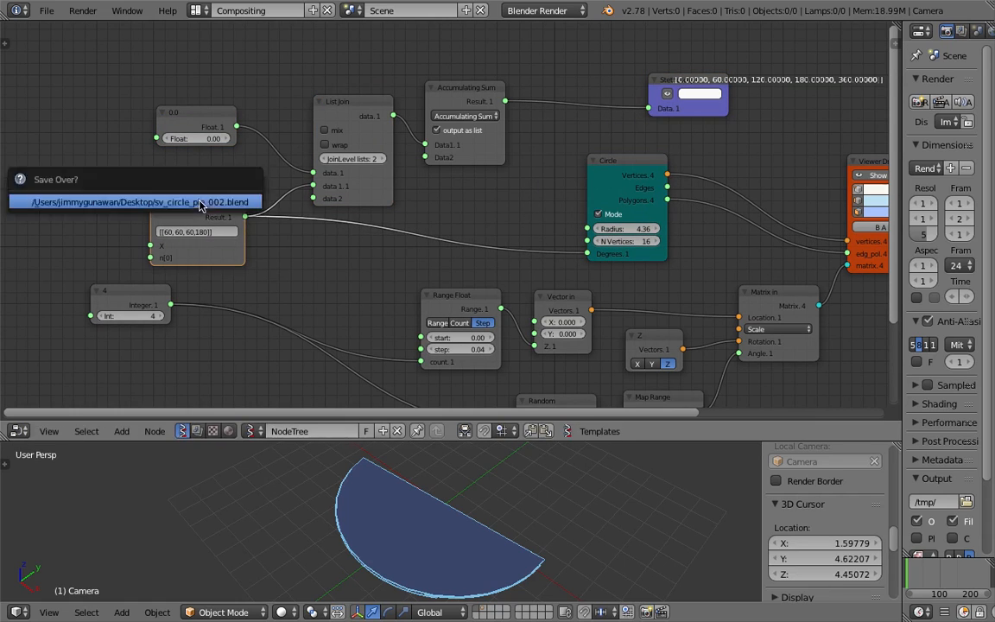
left_click_drag(341, 107, 306, 86)
left_click_drag(473, 91, 445, 90)
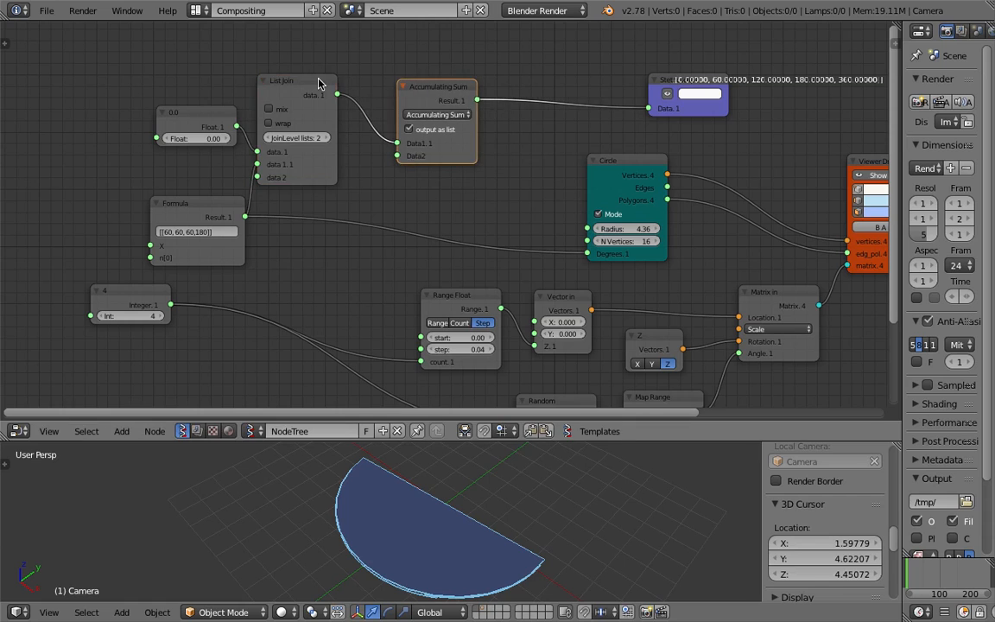
left_click_drag(317, 79, 337, 82)
Step: Connect Accumulating Sum's result to Matrix In's Angle input and save over the file
middle_click_drag(488, 109, 421, 83)
left_click_drag(393, 62, 635, 296)
key("ctrl+s")
left_click(548, 506)
middle_click_drag(529, 451, 516, 541)
middle_click_drag(618, 298, 582, 278)
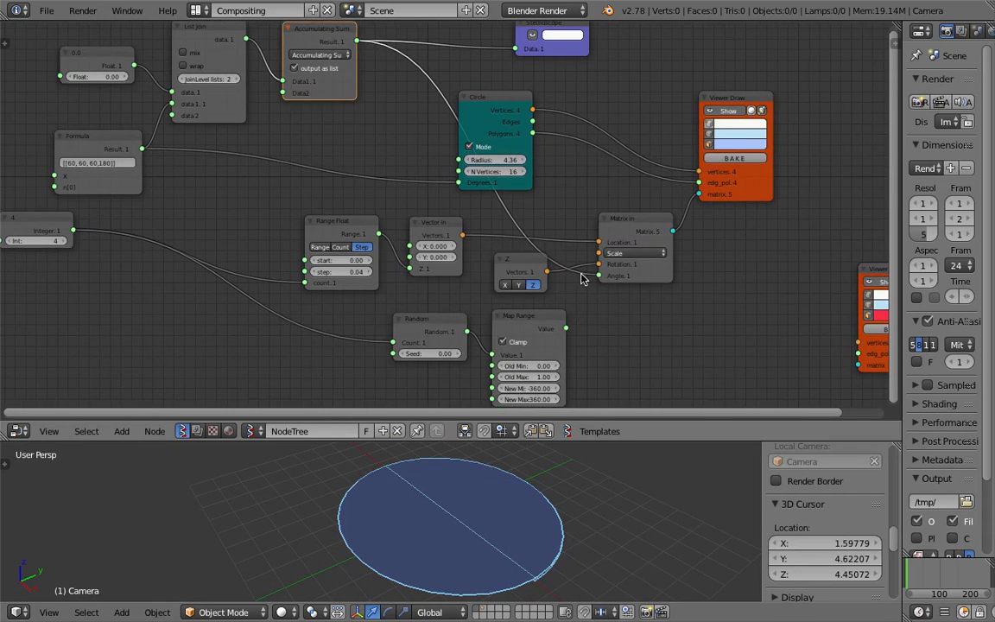
Step: Set the Range Float node's step to -0.14, enlarge the 3D view and save the file
middle_click_drag(564, 323, 564, 274)
left_click_drag(351, 224, 328, 222)
middle_click_drag(552, 557, 477, 538)
left_click_drag(500, 441, 500, 273)
middle_click_drag(503, 469, 424, 427)
key("ctrl+s")
left_click(428, 415)
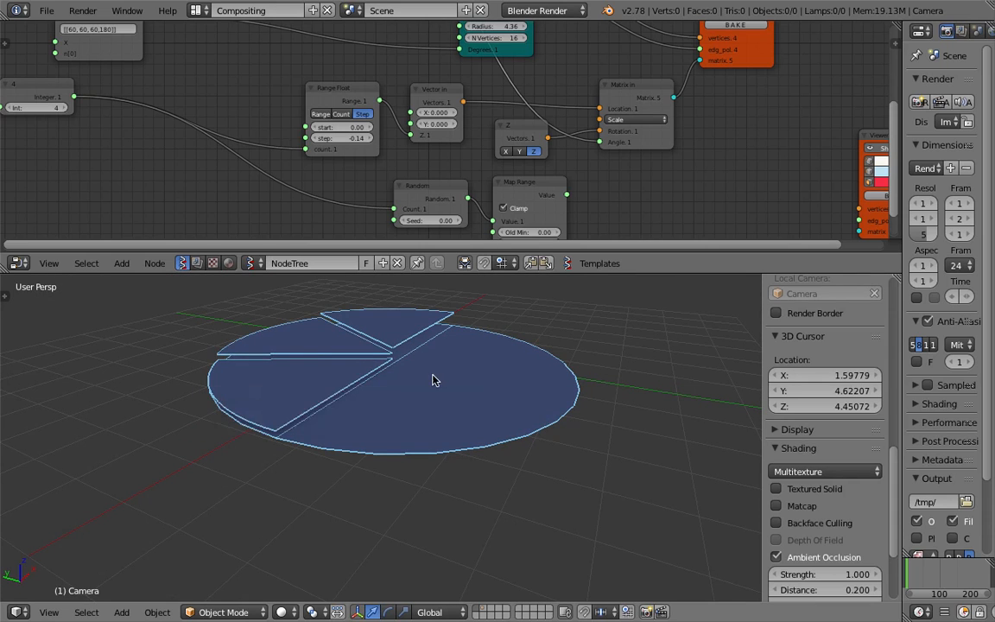
Step: Save the file again and shrink the 3D view to give the node editor more room
middle_click_drag(435, 380, 418, 375)
middle_click_drag(456, 465, 460, 511)
key("ctrl+s")
left_click(459, 509)
left_click_drag(575, 274, 569, 408)
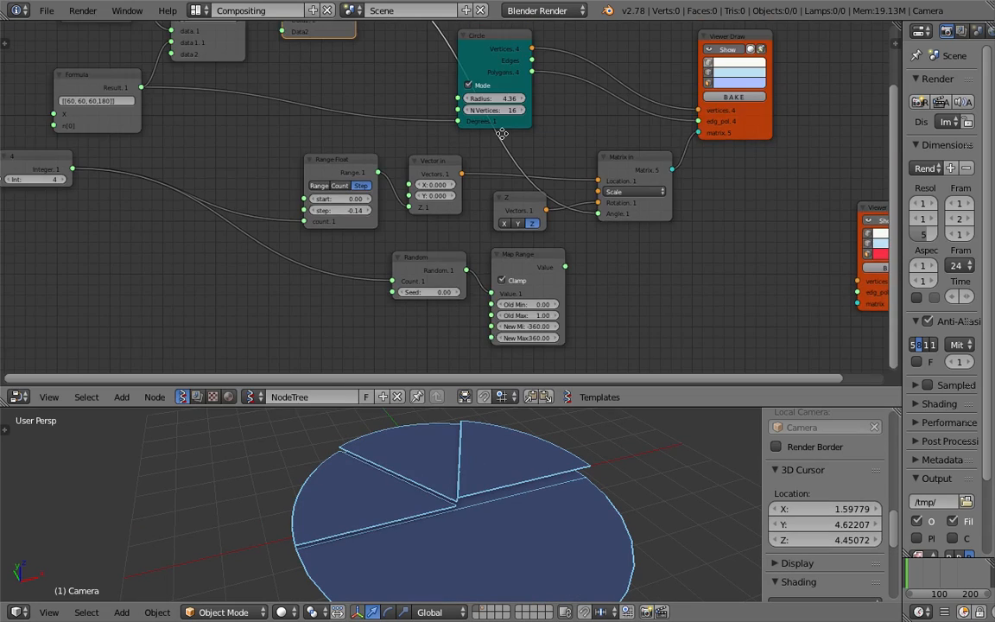
Step: Examine the accumulated angles shown by the Stethoscope and the links coming out of Accumulating Sum
middle_click_drag(508, 88, 428, 248)
scroll(540, 157, "up", 3)
middle_click_drag(565, 137, 429, 248)
scroll(429, 248, "up", 4)
scroll(415, 226, "up", 1)
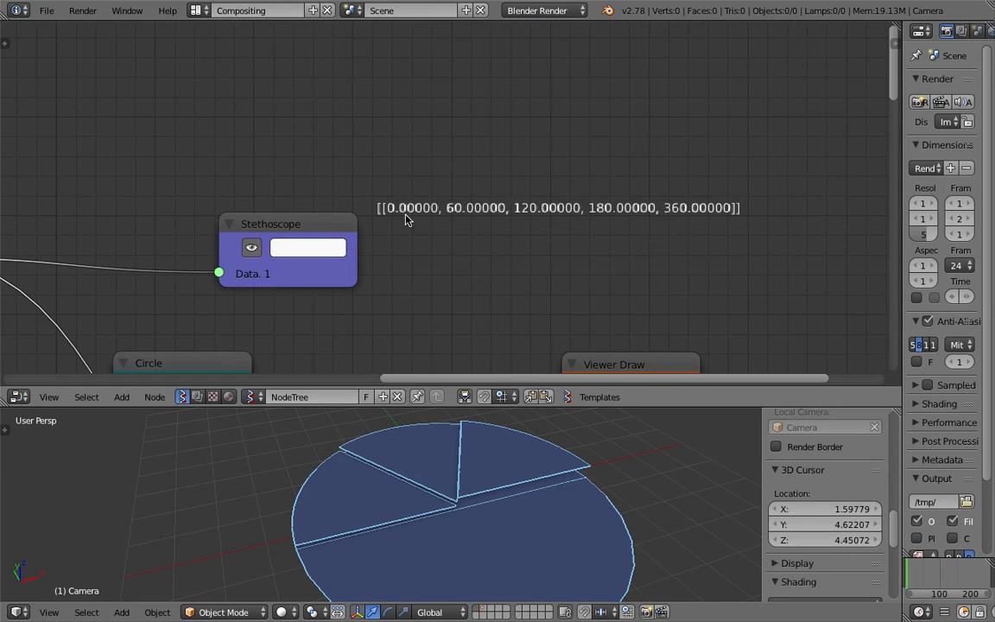
scroll(486, 206, "down", 3)
middle_click_drag(233, 231, 428, 183)
middle_click_drag(167, 217, 293, 175)
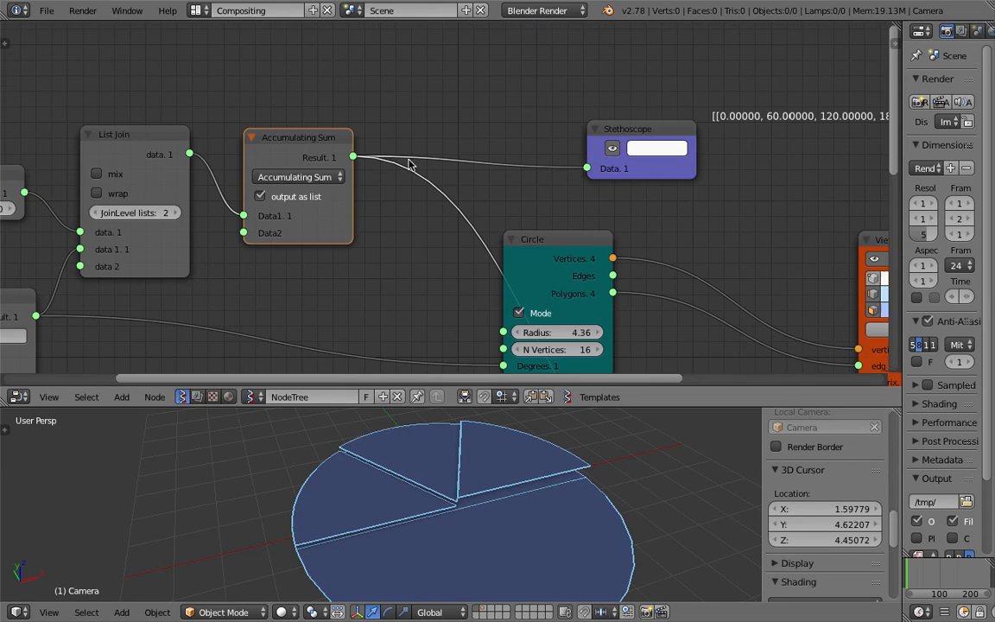
Step: Set the Formula node's list of sector degrees to [[30, 60, 90,150]]
middle_click_drag(80, 181, 390, 158)
scroll(391, 158, "up", 1)
middle_click_drag(236, 237, 295, 152)
scroll(295, 152, "up", 3)
left_click(302, 260)
left_click(287, 261)
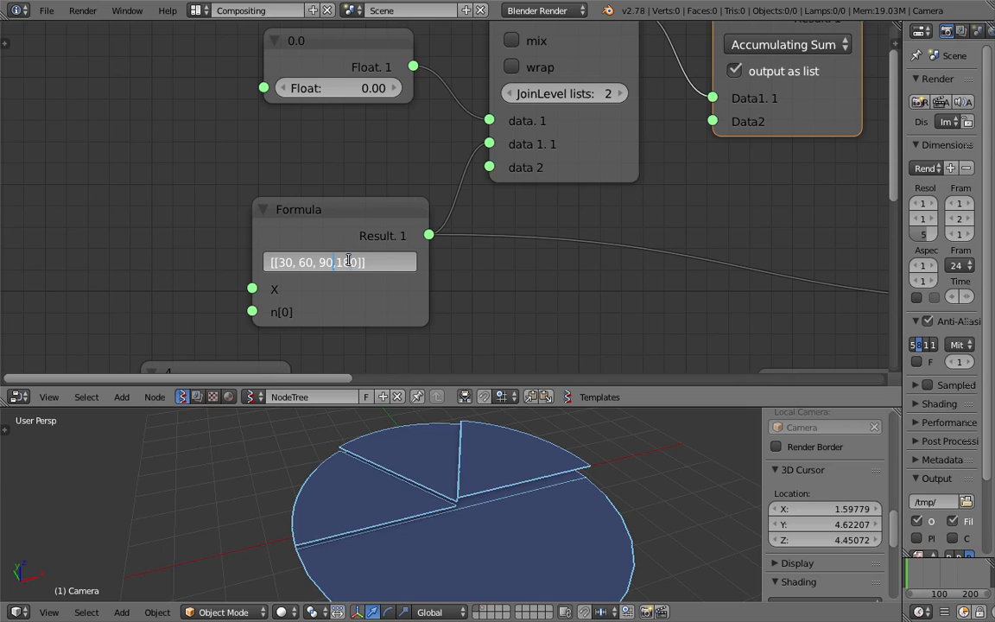
key("Return")
Step: Mark several pie sectors in turn with the 3D cursor and save the file
mouse_move(553, 494)
middle_mouse_down()
mouse_move(538, 491)
mouse_move(544, 478)
middle_mouse_up()
left_click(553, 471)
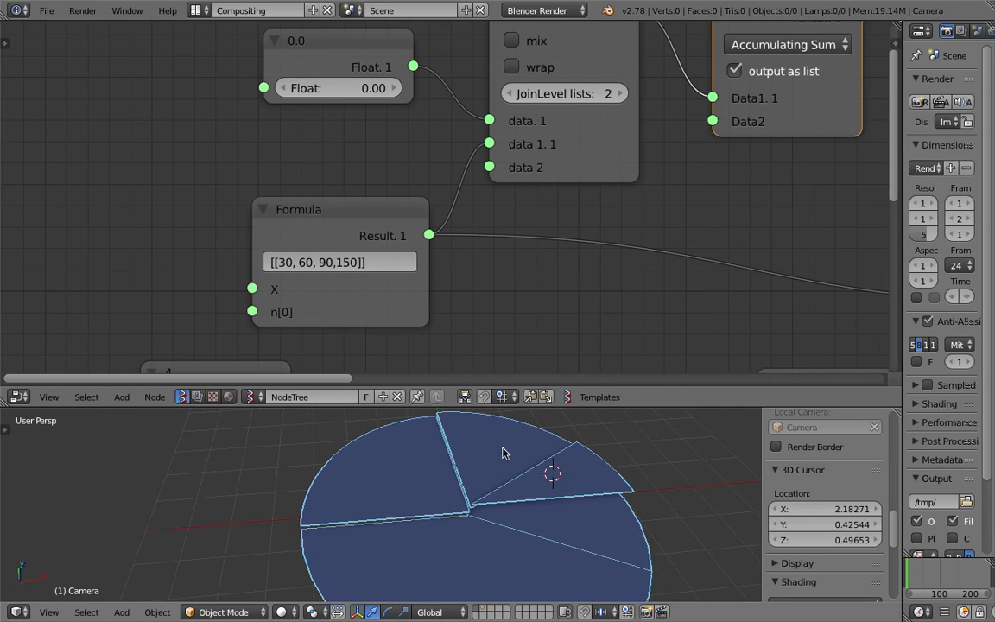
left_click(513, 453)
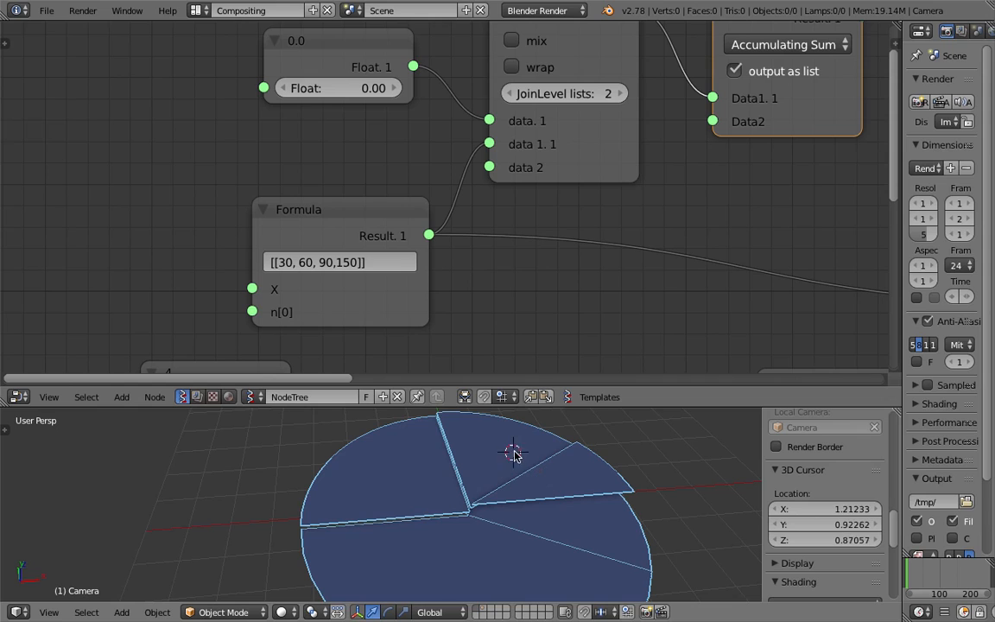
left_click(400, 467)
middle_click_drag(399, 467, 494, 430)
scroll(433, 485, "down", 2)
key("ctrl+s")
left_click(434, 485)
Step: Save the file and raise the Integer node's value to 12
scroll(377, 249, "down", 4)
middle_click_drag(320, 271, 302, 149)
key("ctrl+s")
left_click(300, 153)
left_click(303, 237)
middle_click_drag(468, 414, 464, 428)
left_click(303, 239)
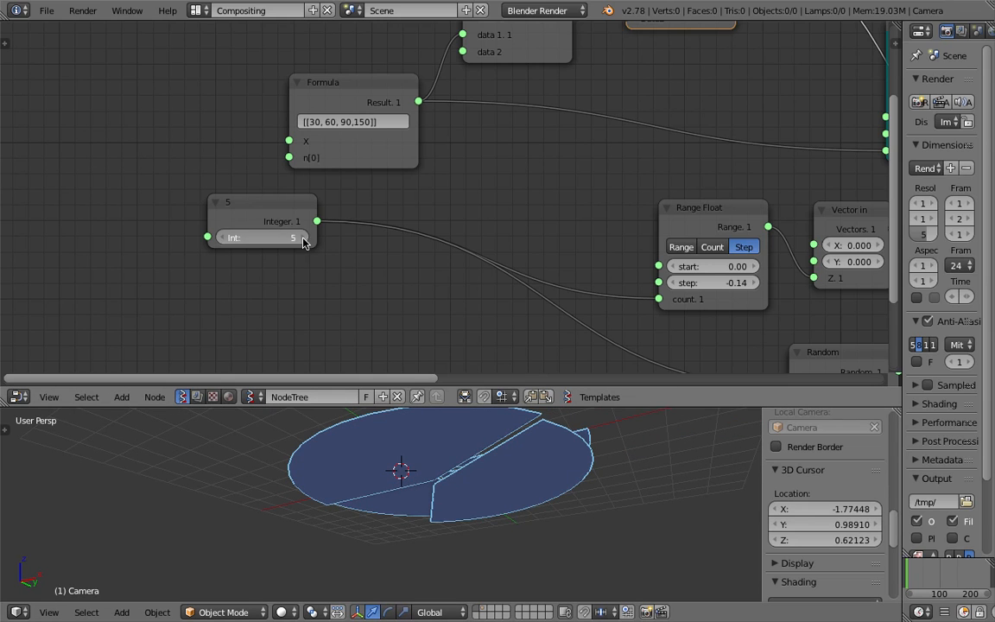
left_click(303, 239)
left_click(303, 238)
left_click(304, 238)
left_click(303, 239)
left_click(303, 238)
left_click(303, 239)
middle_click_drag(529, 529, 469, 537)
Step: Move the Integer and Formula nodes clear of the other nodes and save over the file
left_click_drag(276, 201, 287, 246)
left_click_drag(301, 95, 142, 118)
scroll(380, 171, "down", 4)
middle_click_drag(380, 172, 293, 215)
middle_click_drag(426, 211, 393, 259)
scroll(415, 240, "down", 3)
middle_click_drag(740, 477, 551, 540)
key("ctrl+s")
left_click(551, 538)
middle_click_drag(592, 239, 542, 273)
middle_click_drag(424, 450, 418, 488)
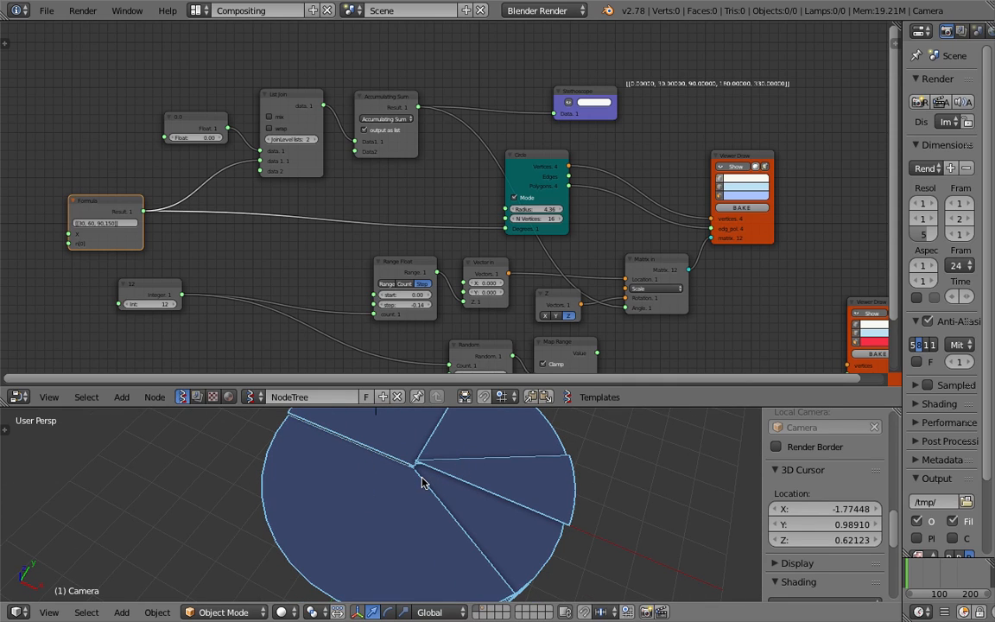
scroll(467, 262, "up", 3)
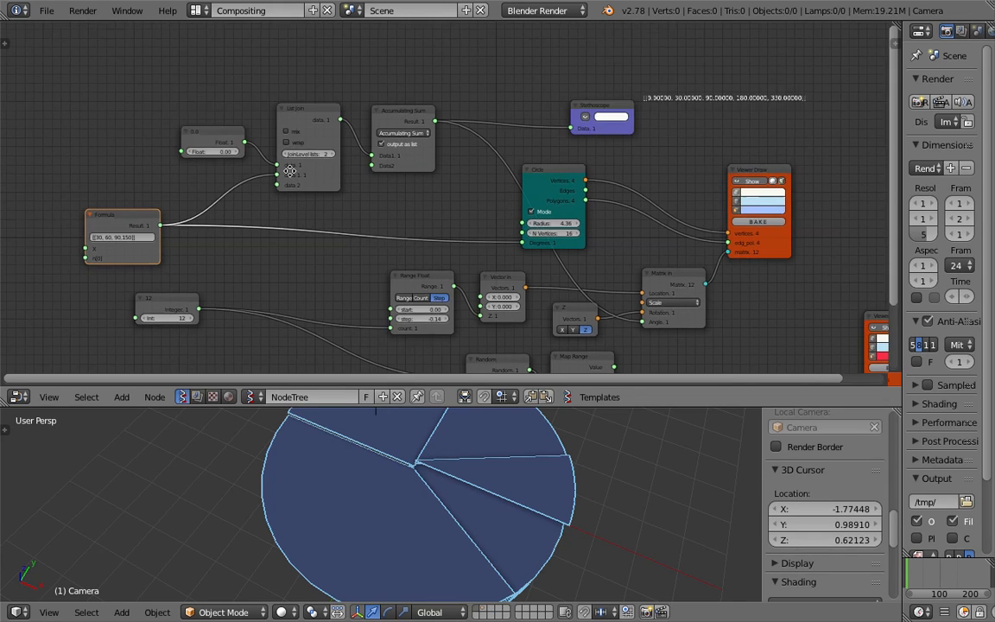
key("ctrl+s")
left_click(215, 191)
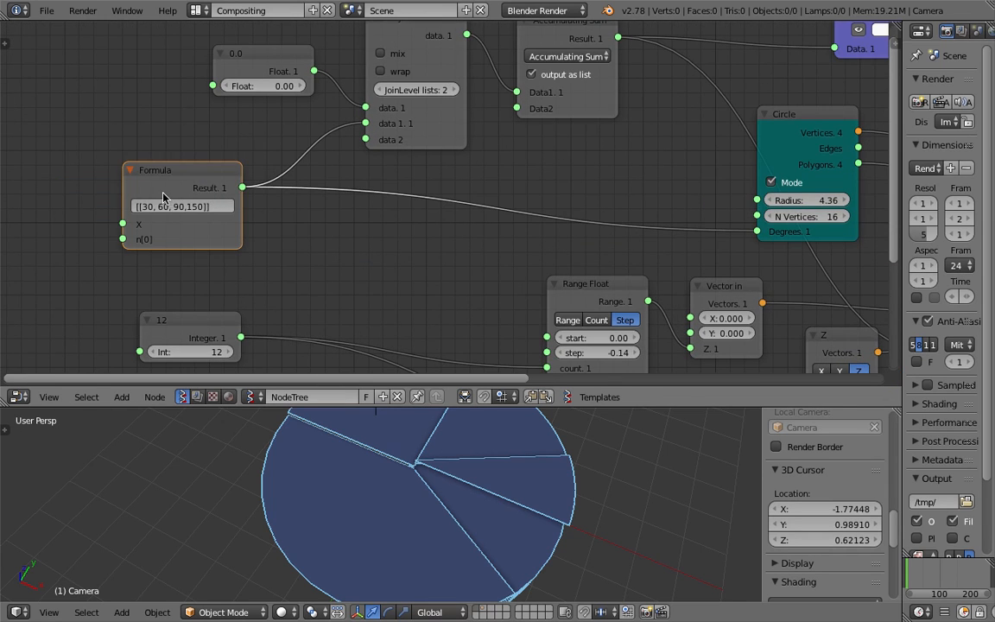
Step: Duplicate the Float node for a 60.00 value and place the copy to the left of the Formula node
scroll(184, 199, "up", 2)
middle_click_drag(160, 190, 325, 242)
scroll(321, 205, "down", 1)
key("shift+a")
left_click(104, 128)
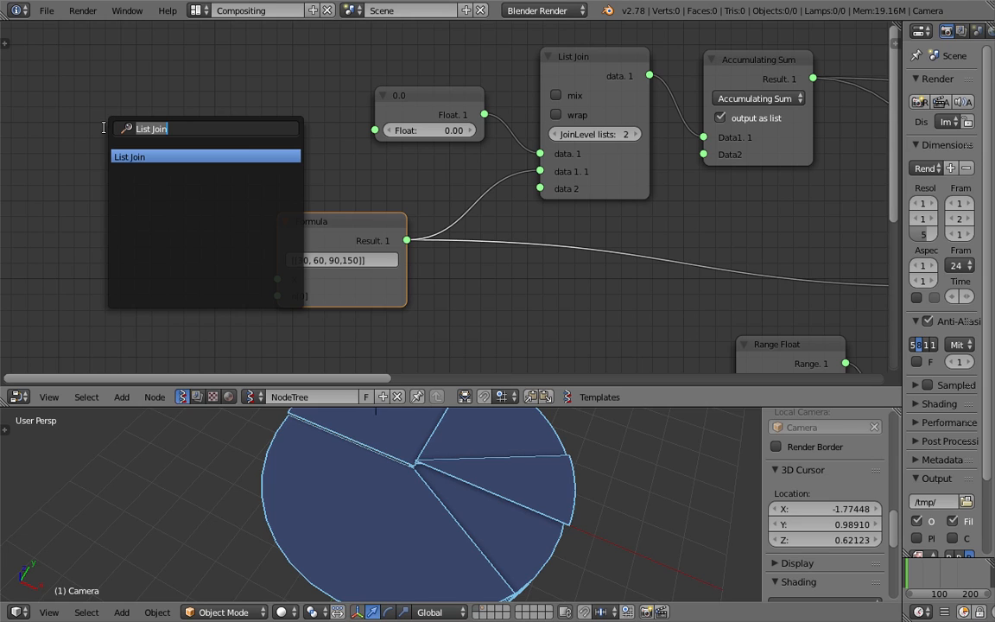
left_click(414, 97)
key("shift+d")
left_click(99, 159)
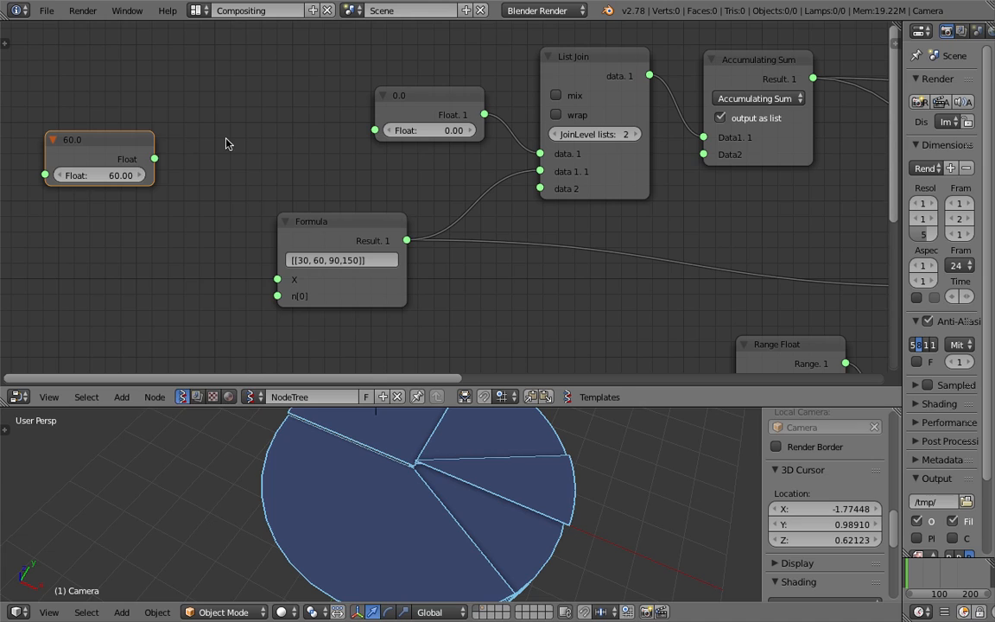
Step: Add a List Repeater node and connect the 60.00 Float output to its Data input
key("space")
type("lit")
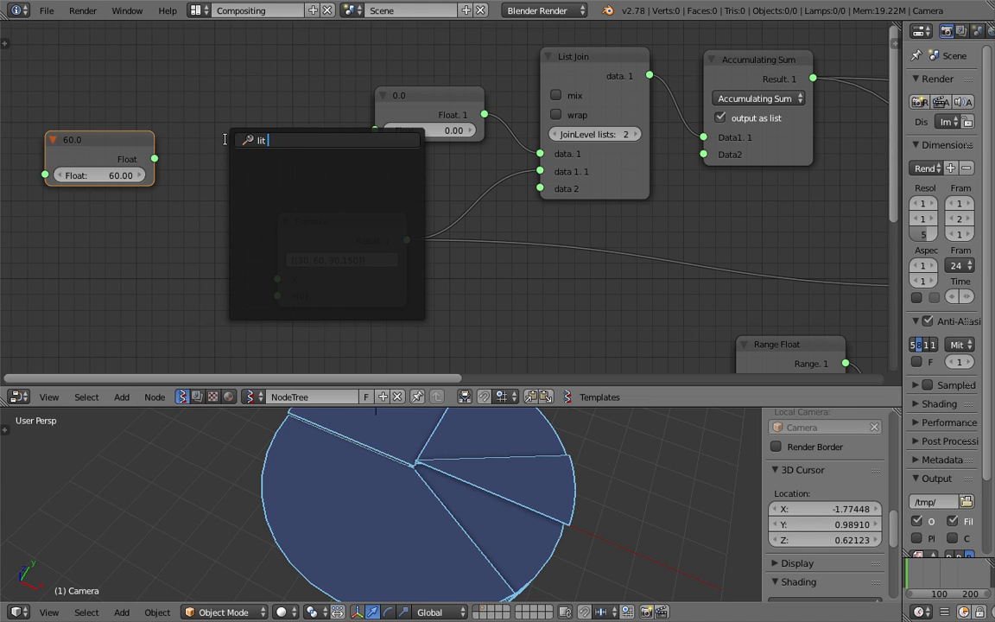
type("list rep")
key("Return")
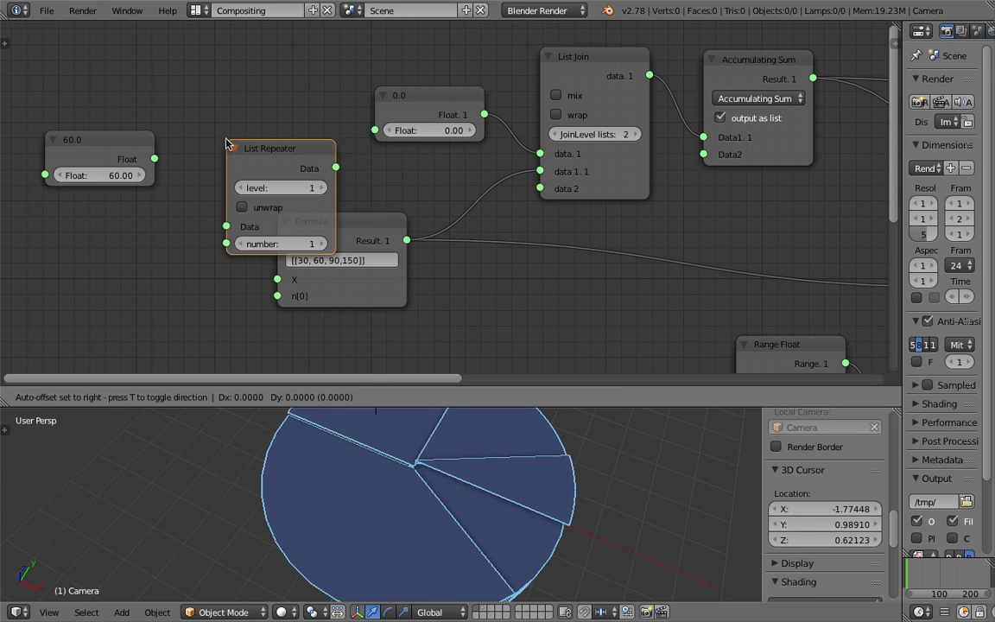
left_click(221, 117)
left_click_drag(155, 159, 221, 199)
left_click_drag(281, 129, 253, 111)
Step: Duplicate the Stethoscope node, place it near the List Repeater and connect the repeater's Data output to it
middle_click_drag(328, 105, 278, 212)
scroll(278, 212, "down", 2)
middle_click_drag(644, 147, 580, 105)
scroll(580, 104, "down", 2)
key("shift+d")
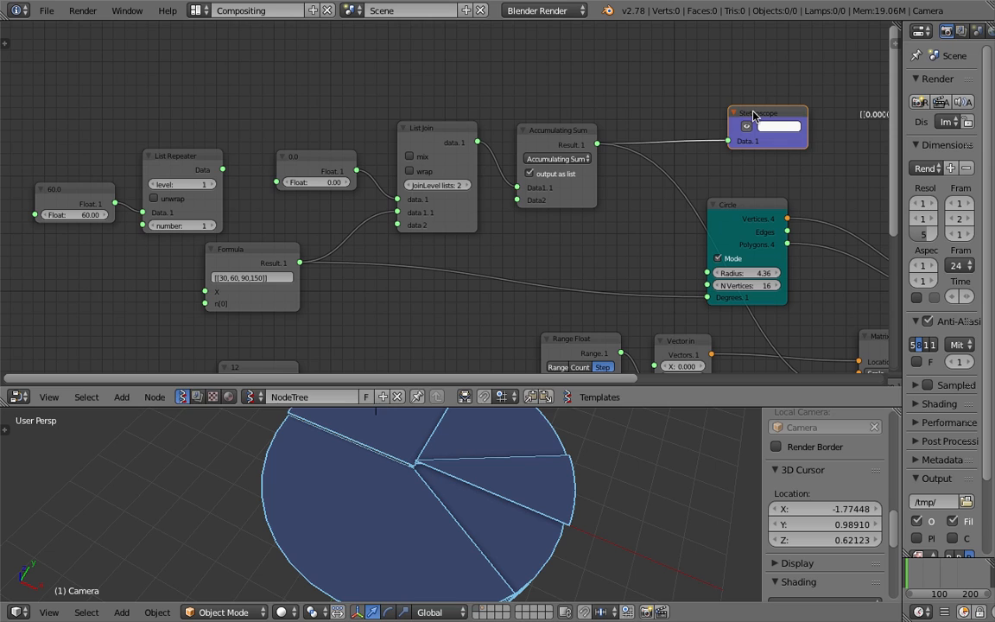
left_click(251, 98)
scroll(207, 149, "up", 1)
left_click_drag(205, 158, 221, 111)
Step: Set the List Repeater's number to 5 and move the Formula node clear of it
middle_click_drag(128, 199, 194, 206)
left_click_drag(255, 231, 280, 231)
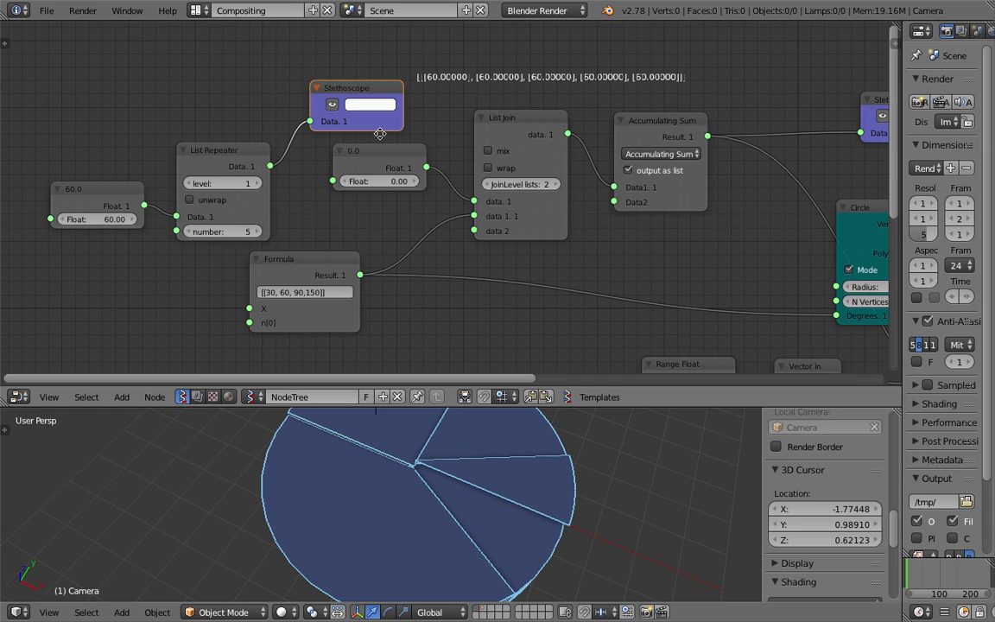
scroll(400, 87, "up", 3)
scroll(539, 129, "down", 1)
mouse_move(489, 133)
middle_mouse_down()
mouse_move(519, 127)
mouse_move(490, 133)
middle_mouse_up()
scroll(518, 127, "down", 3)
left_click_drag(318, 316, 368, 279)
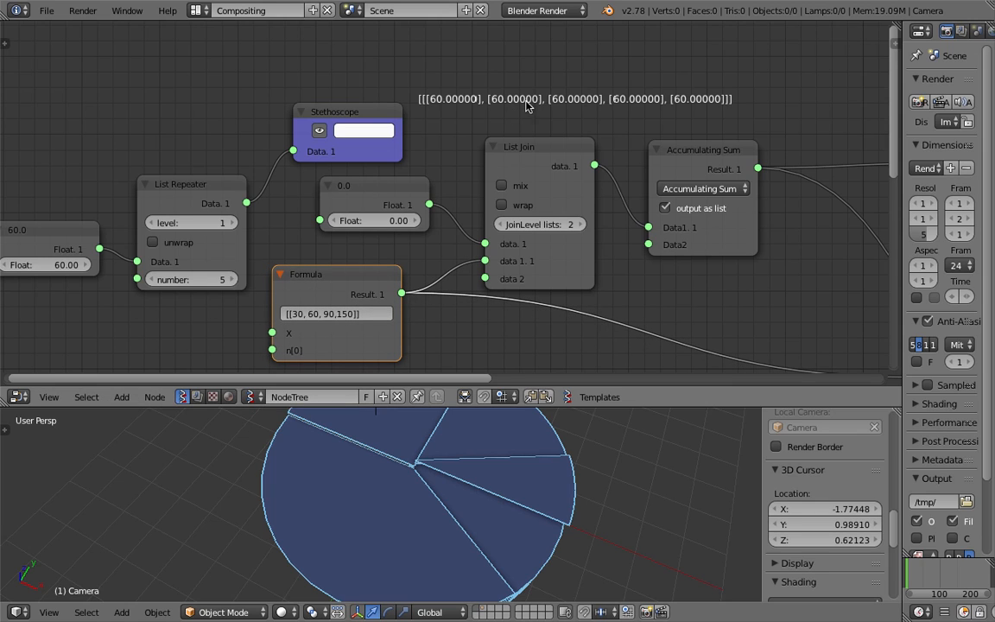
Step: Set the List Repeater's level to 2 and enable unwrap
left_click(153, 243)
left_click(156, 244)
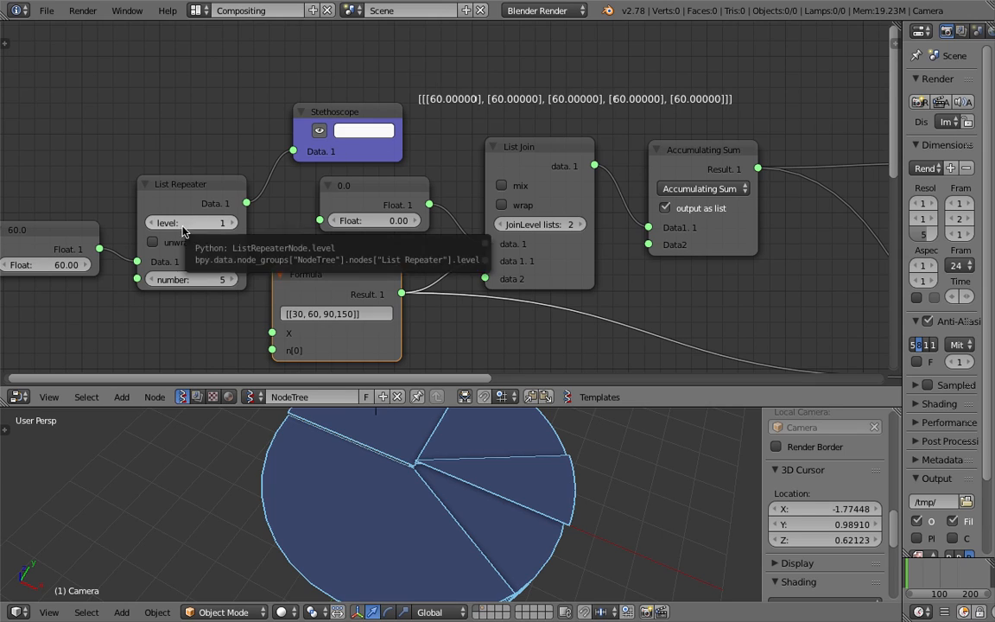
left_click(229, 224)
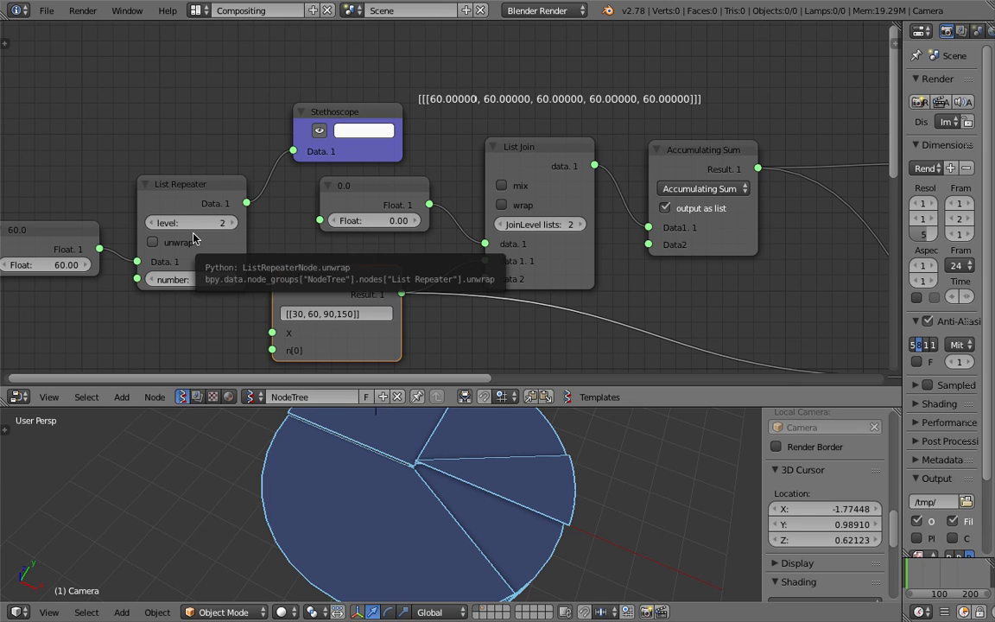
left_click(153, 242)
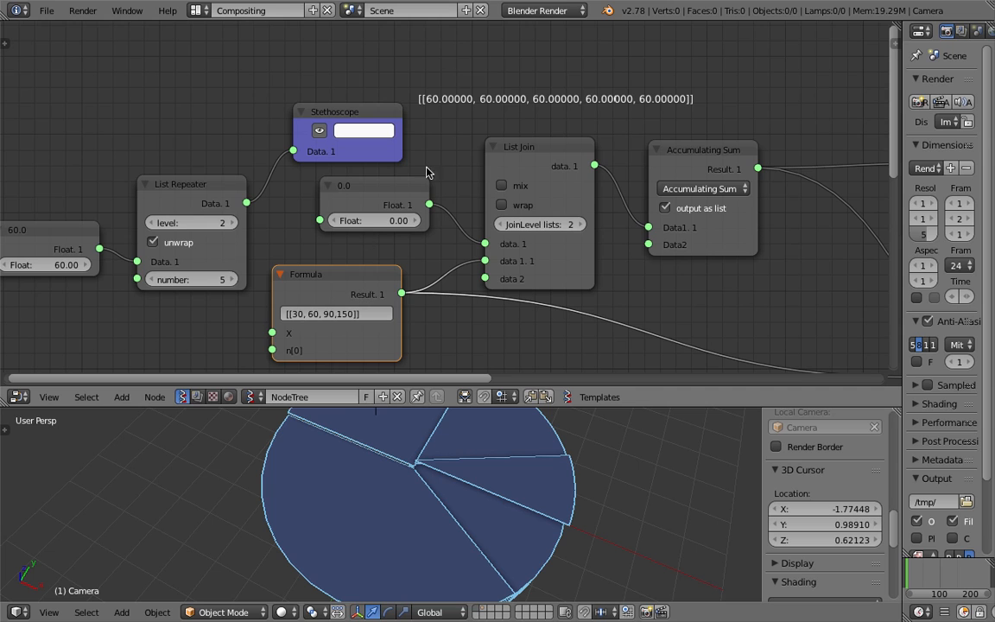
Step: Save the file and move the List Repeater's Stethoscope higher above the Float node
scroll(354, 284, "down", 1)
middle_click_drag(345, 276, 326, 225)
key("ctrl+s")
left_click(326, 224)
left_click_drag(320, 98, 313, 79)
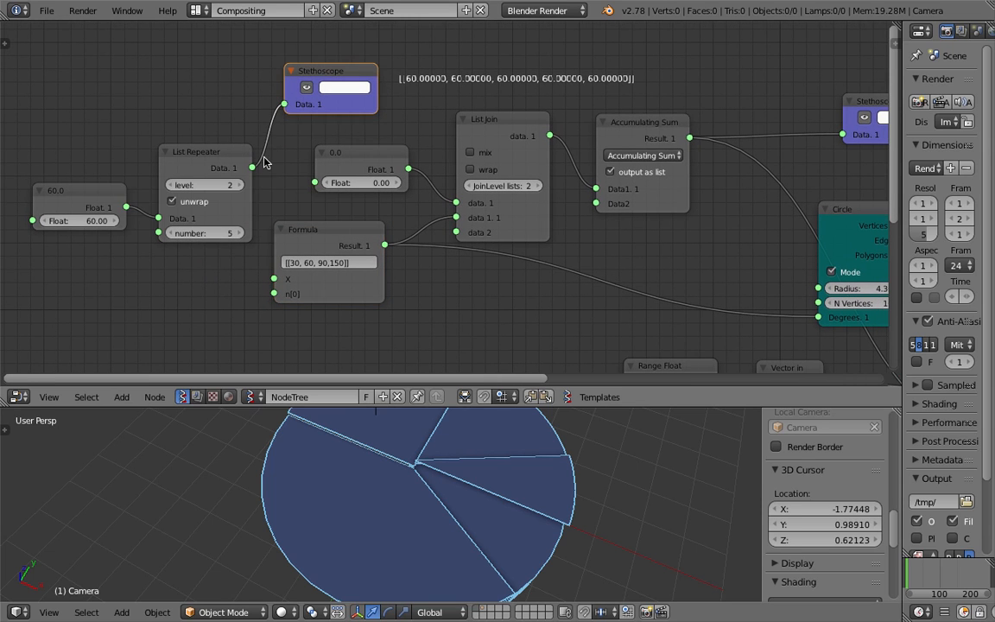
Step: Connect the List Repeater's output to List Join's second data input and the Circle's Degrees input, and save the file
left_click_drag(253, 168, 275, 178)
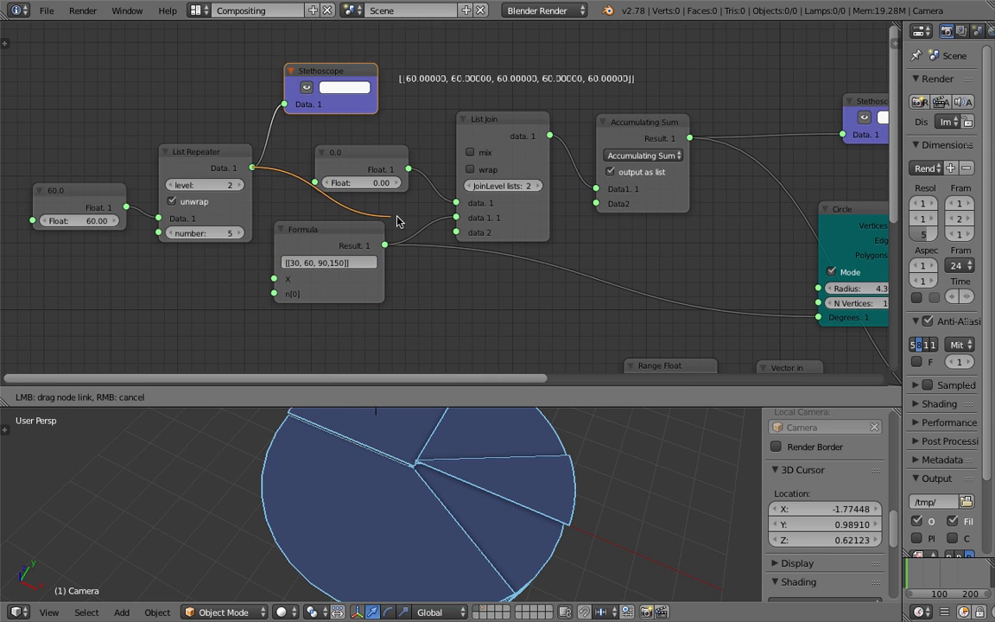
left_click_drag(471, 223, 457, 218)
left_click_drag(251, 166, 817, 317)
scroll(683, 295, "down", 3)
middle_click_drag(666, 293, 615, 241)
middle_click_drag(500, 509, 547, 493)
scroll(531, 494, "down", 4)
middle_click_drag(433, 495, 383, 517)
key("ctrl+s")
left_click(467, 510)
Step: Set the Float node feeding the List Repeater to 51.63 and save the file
mouse_move(169, 190)
left_mouse_down()
mouse_move(129, 190)
mouse_move(191, 190)
mouse_move(153, 190)
left_mouse_up()
middle_click_drag(462, 521, 456, 474)
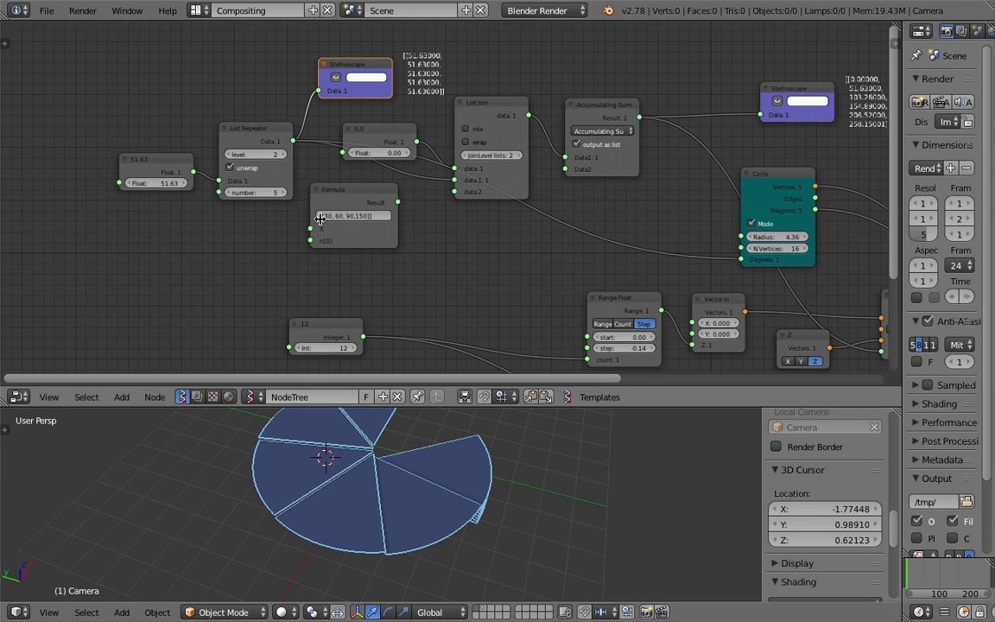
scroll(319, 235, "down", 1)
middle_click_drag(320, 240, 390, 173)
key("ctrl+s")
left_click(391, 175)
Step: Reposition the Stethoscope attached to the List Repeater above the 0.00 Float node
left_click_drag(414, 123, 427, 135)
middle_click_drag(425, 131, 443, 189)
mouse_move(475, 129)
left_mouse_down()
mouse_move(486, 116)
mouse_move(452, 190)
mouse_move(479, 140)
left_mouse_up()
left_click(941, 49)
left_click_drag(449, 69, 449, 57)
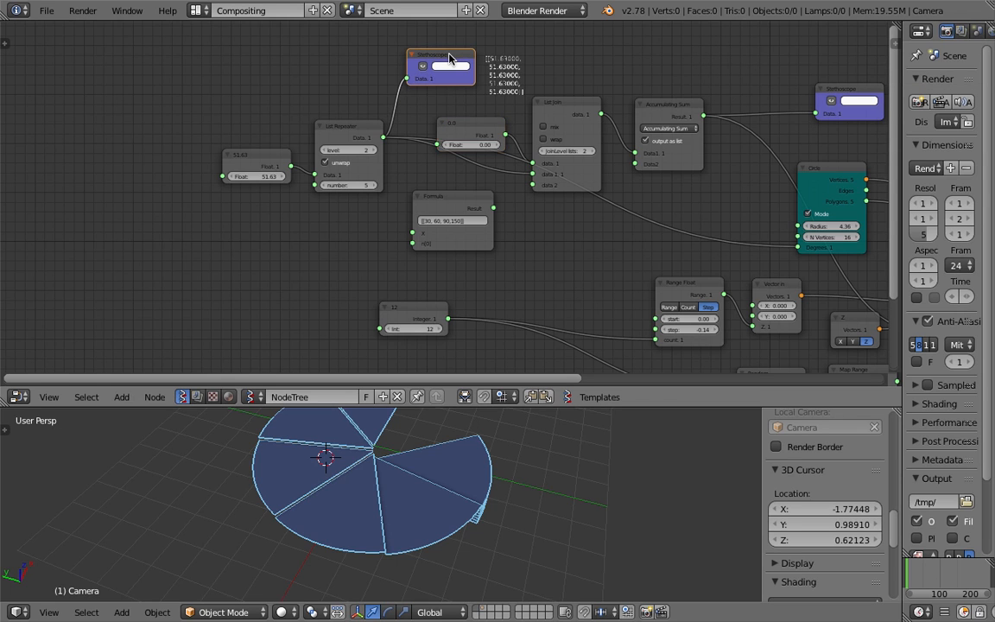
Step: Delete the List Repeater's Stethoscope, move the integer 12 node closer, and connect it to the List Repeater's number input
key("x")
middle_click_drag(373, 309, 384, 255)
left_click_drag(411, 257, 182, 247)
scroll(201, 272, "up", 1)
left_click_drag(191, 290, 202, 272)
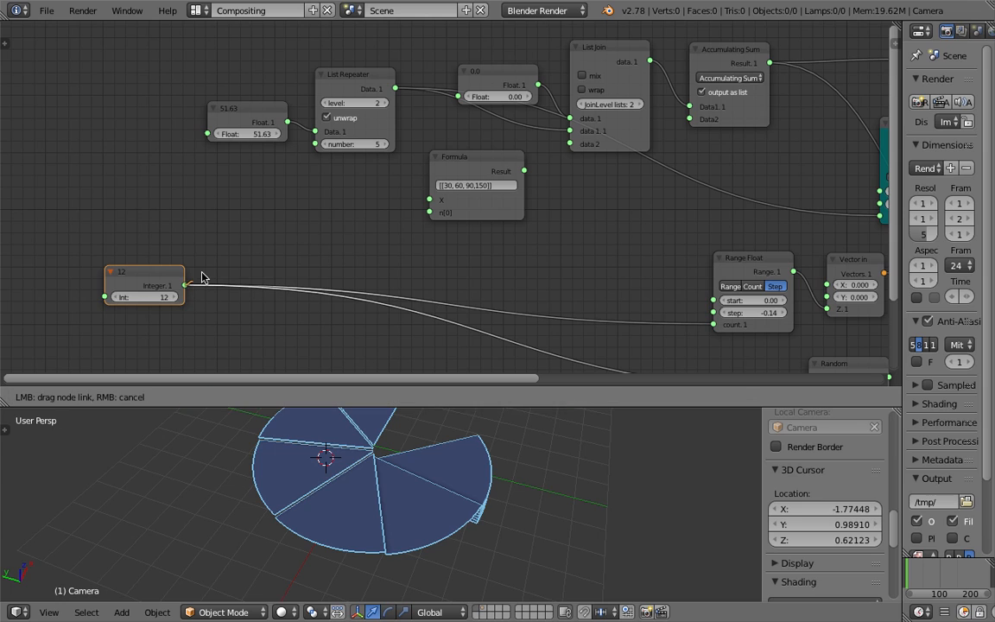
left_click_drag(317, 144, 316, 145)
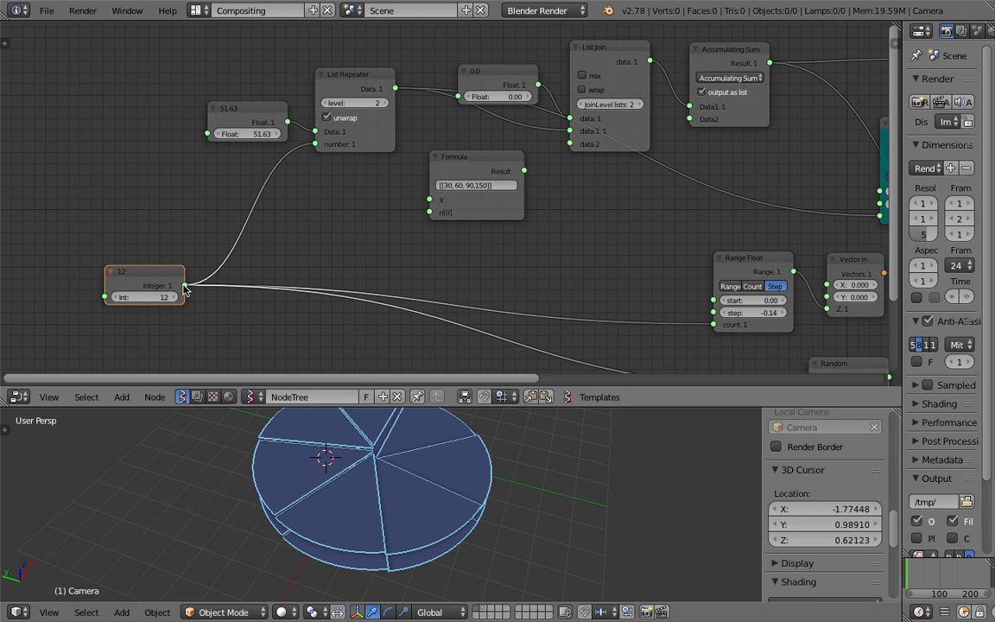
Step: Raise the integer node's count to 50 to stack more sectors
left_click_drag(148, 297, 188, 297)
scroll(411, 518, "down", 2)
middle_click_drag(422, 541, 447, 476)
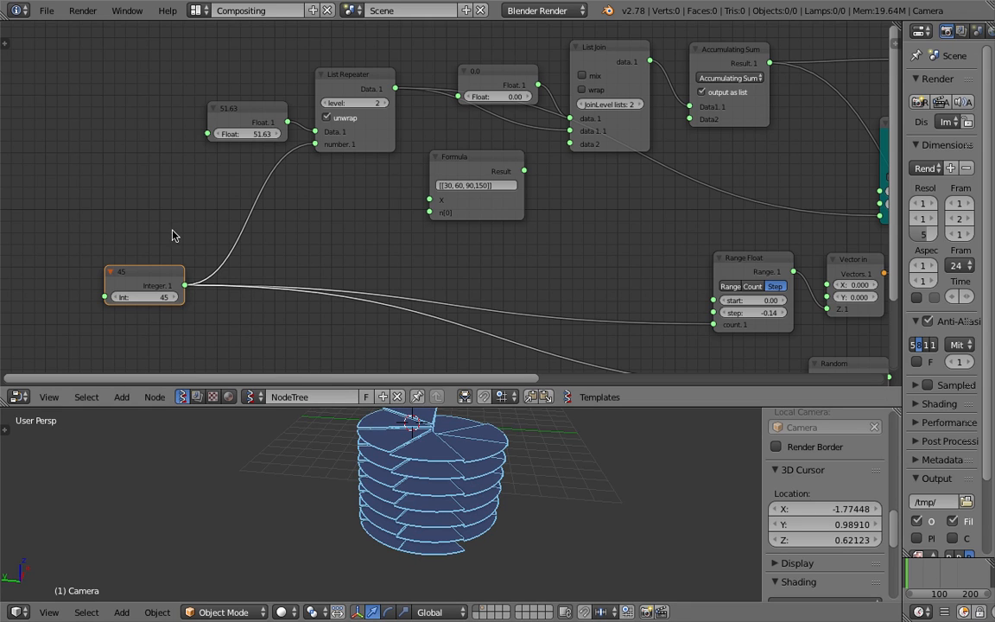
left_click_drag(158, 299, 185, 302)
Step: Set the Range Float step to 0.13 so the sectors stack upward, and save the file
middle_click_drag(610, 302, 537, 210)
left_click_drag(680, 222, 710, 222)
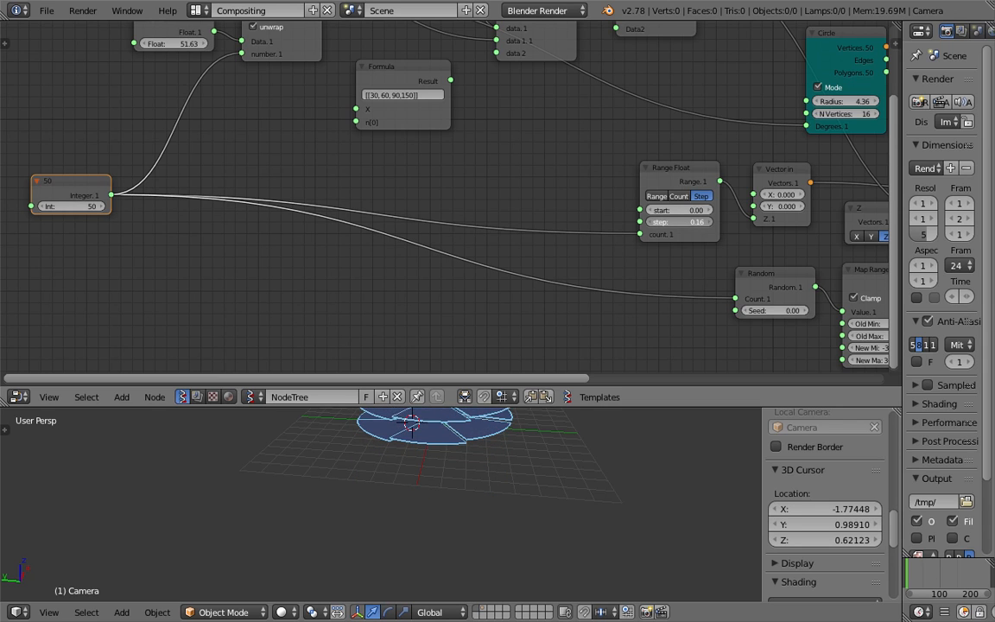
key("ctrl+s")
left_click(550, 498)
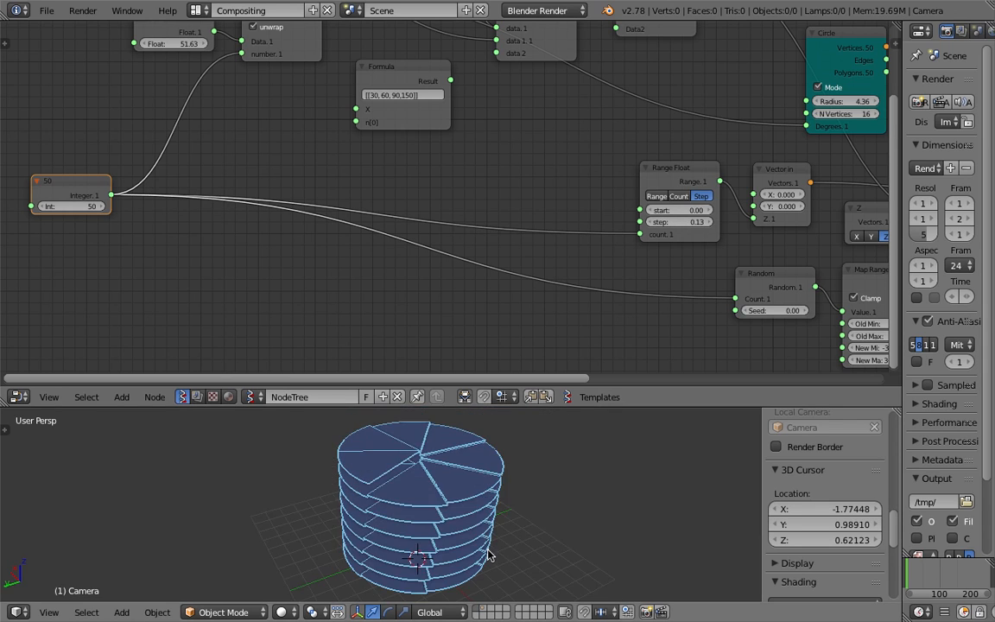
Step: Raise the integer node's count to 94 and enlarge the 3D viewport area
left_click_drag(65, 206, 136, 216)
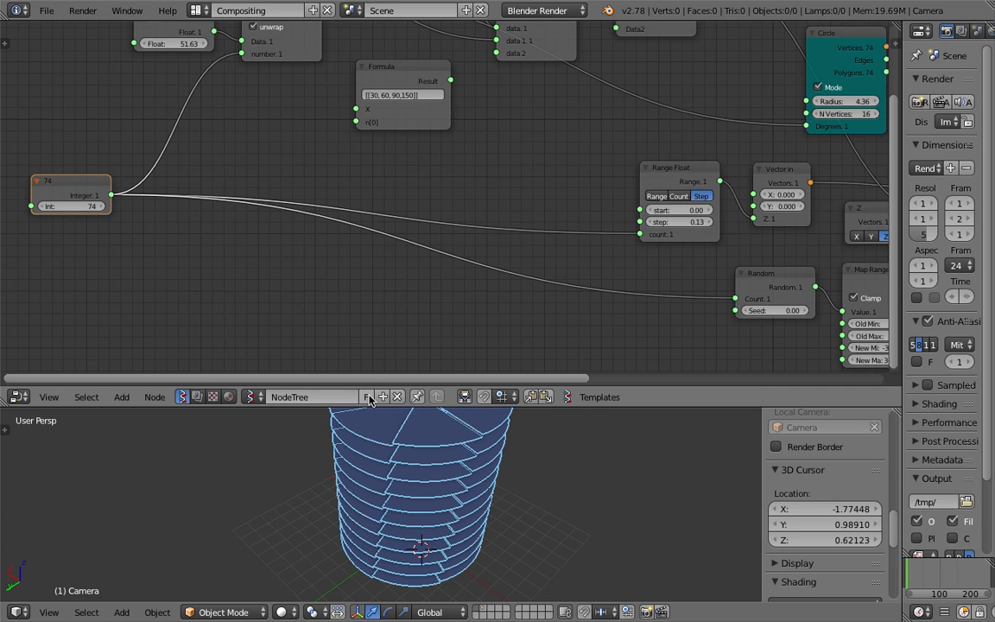
left_click_drag(369, 406, 385, 266)
middle_click_drag(406, 336, 444, 386)
left_click_drag(69, 137, 107, 137)
Step: Inspect the sector stack in top orthographic view, orbit back to an angled view, and save the file
middle_click_drag(361, 459, 371, 535)
left_click(49, 614)
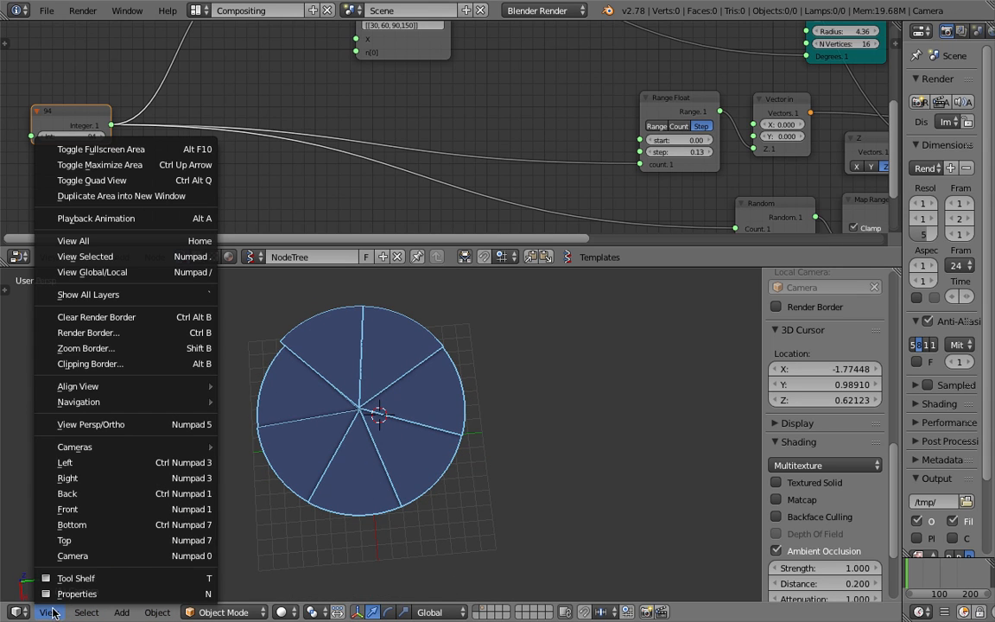
left_click(67, 537)
middle_click_drag(431, 457, 437, 439, "shift")
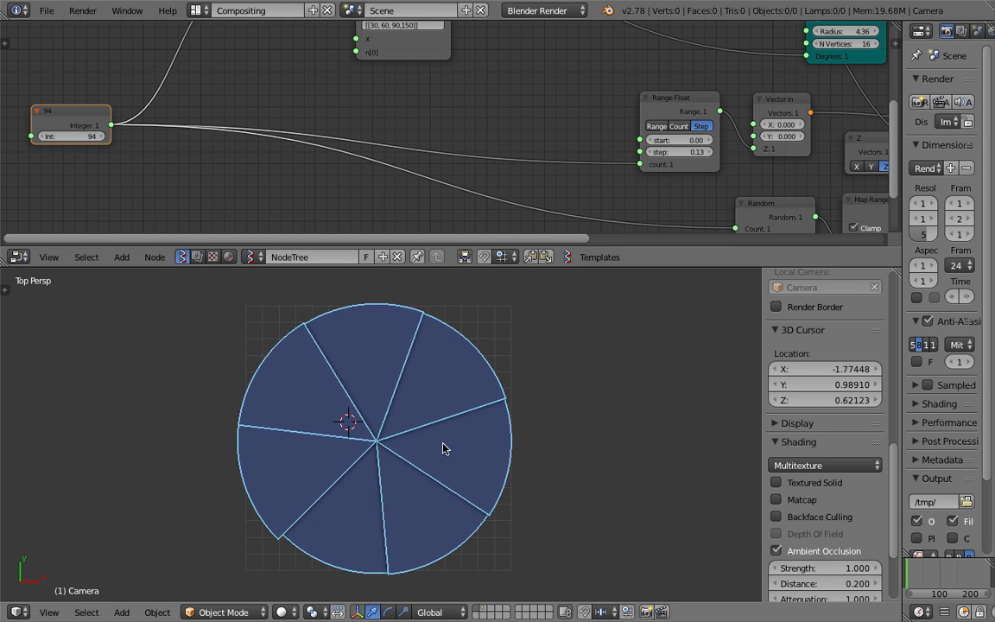
key("z")
left_click(49, 611)
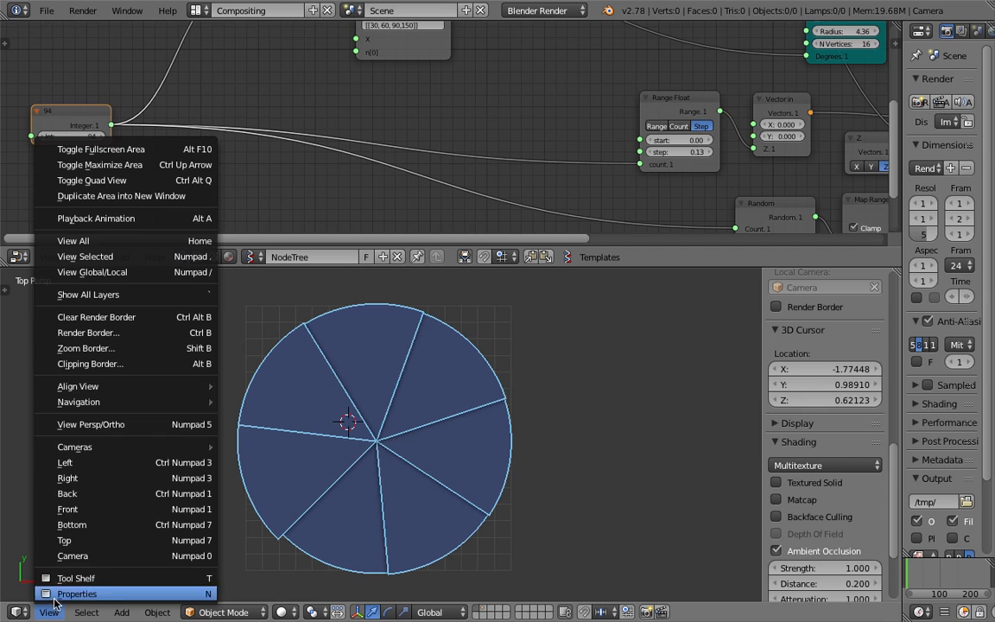
left_click(121, 424)
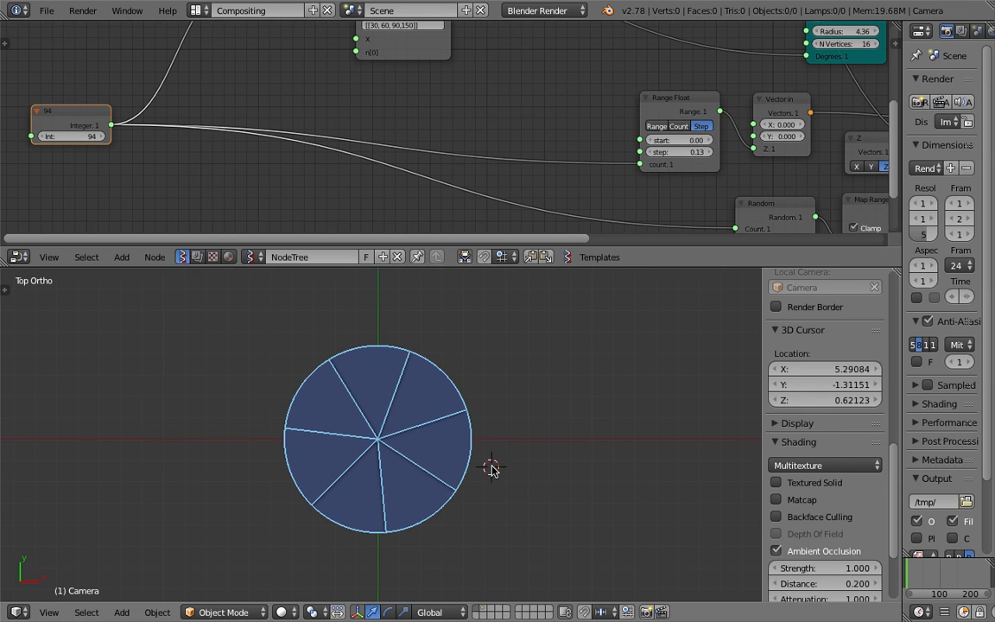
scroll(489, 467, "up", 3)
middle_click_drag(388, 471, 449, 246, "shift")
key("ctrl+s")
left_click(394, 460)
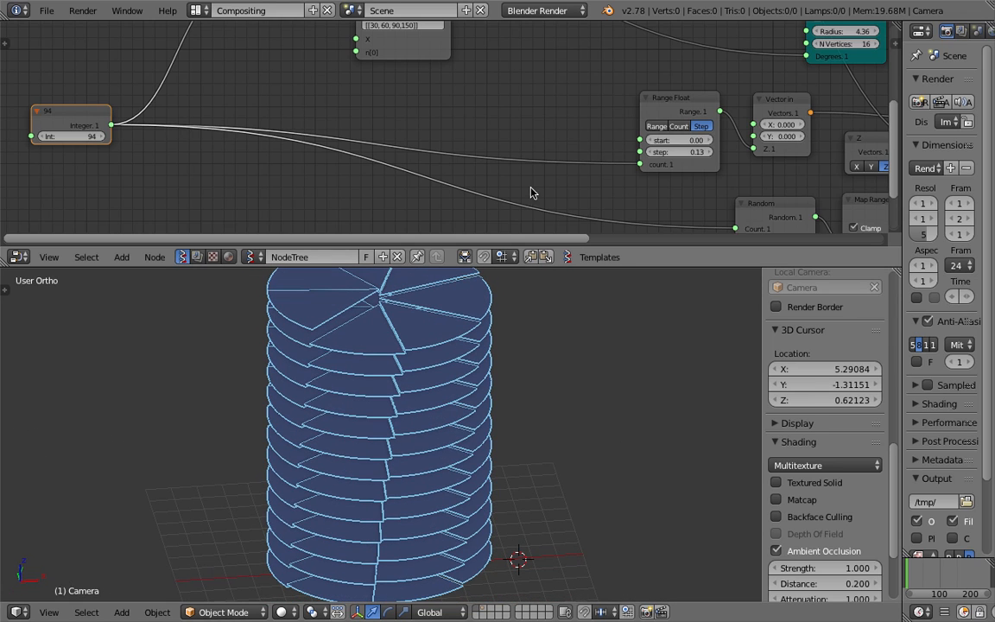
Step: Enlarge the node editor area, move the Range Float node away from the Vector in node, and save the file
left_click_drag(618, 266, 620, 346)
middle_click_drag(609, 244, 482, 240)
key("ctrl+s")
left_click(481, 241)
left_click_drag(551, 144, 478, 141)
key("ctrl+s")
left_click(485, 177)
Step: Set the Range Float step to 0.03 to tighten the stack, and save the file
left_click_drag(486, 187, 491, 190)
type("1")
key("Return")
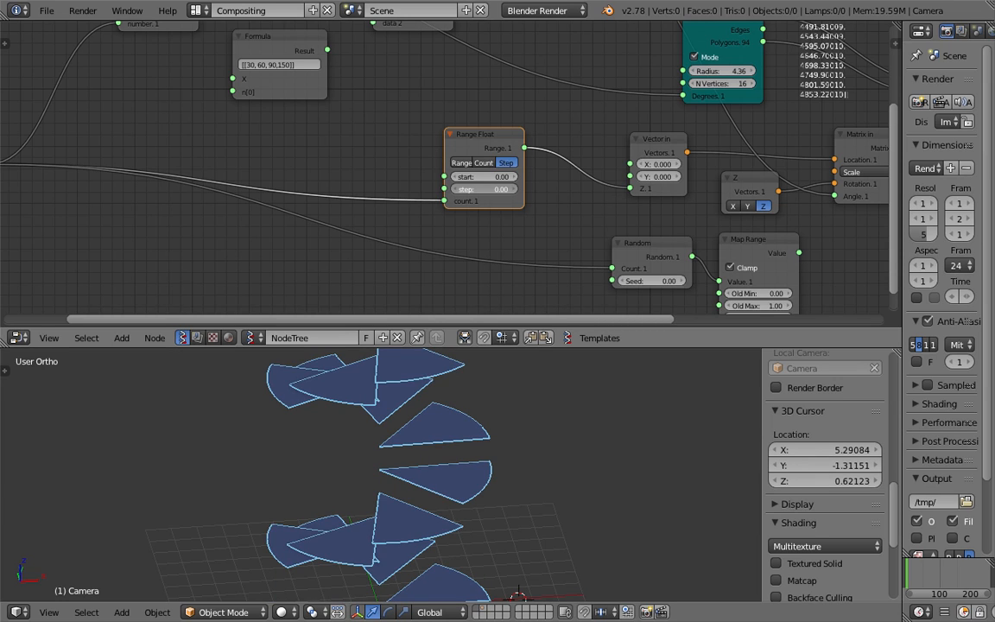
left_click_drag(490, 188, 494, 188)
middle_click_drag(414, 414, 446, 480)
key("ctrl+s")
left_click(446, 480)
middle_click_drag(557, 262, 477, 217)
key("ctrl+s")
left_click(475, 216)
Step: Nudge the Z vector node, save the file, and delete the unused Random and Map Range nodes
left_click_drag(669, 149, 658, 153)
left_click_drag(591, 203, 513, 199)
left_click_drag(681, 195, 618, 199)
key("ctrl+s")
left_click(619, 199)
key("x")
left_click(508, 200)
key("x")
scroll(458, 212, "down", 1)
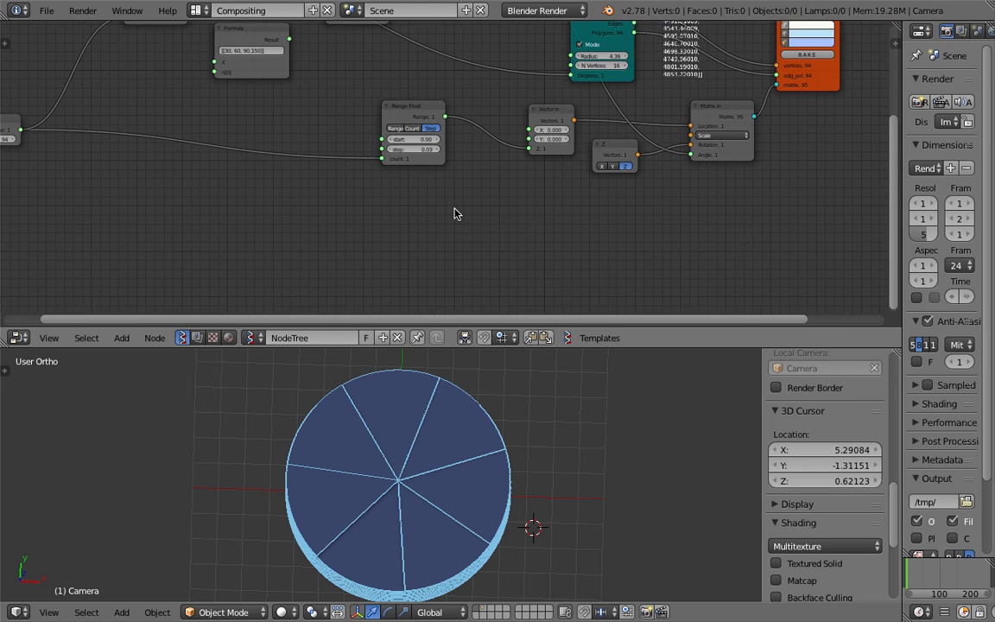
Step: Spread out the 0.00 Float, List Join and Accumulating Sum nodes, and save the file
middle_click_drag(469, 486, 408, 466)
middle_click_drag(280, 100, 375, 295)
scroll(374, 298, "up", 4)
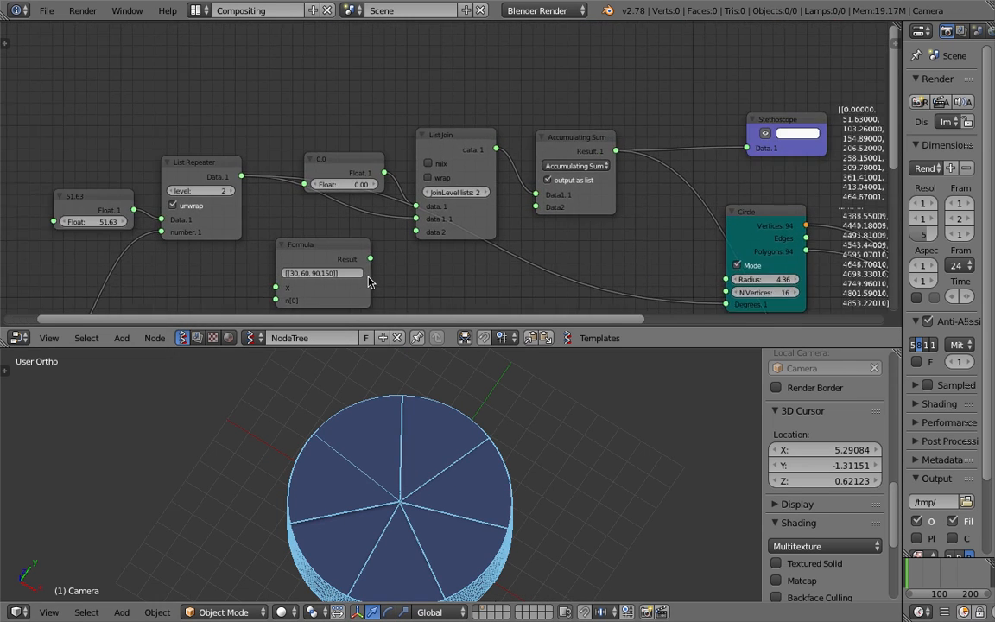
middle_click_drag(298, 194, 312, 194)
left_click_drag(342, 159, 328, 114)
middle_click_drag(488, 150, 411, 93)
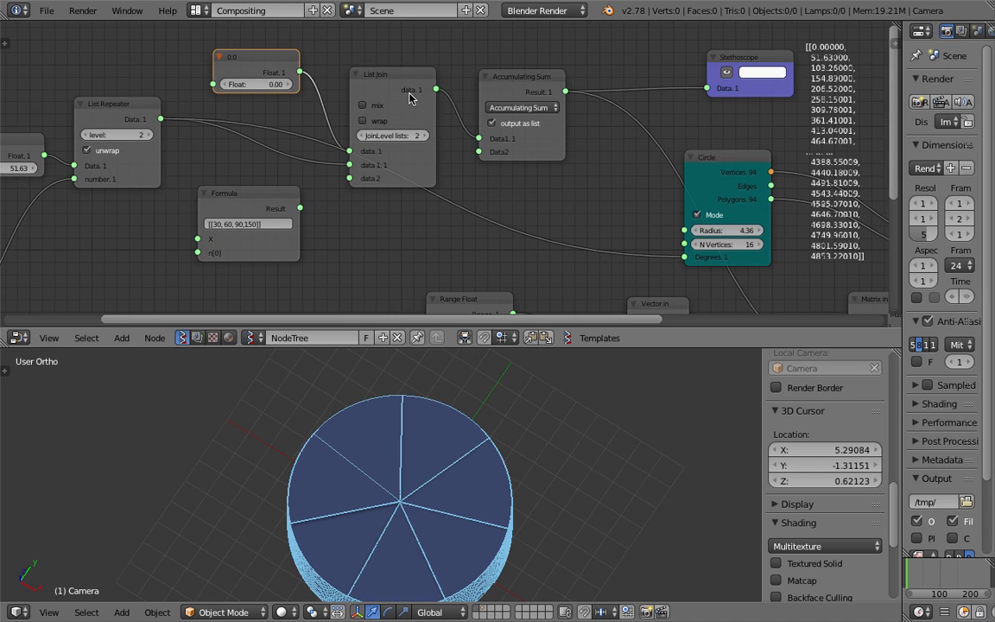
left_click_drag(399, 76, 402, 53)
left_click_drag(512, 77, 543, 61)
left_click_drag(397, 50, 414, 53)
middle_click_drag(331, 79, 529, 103)
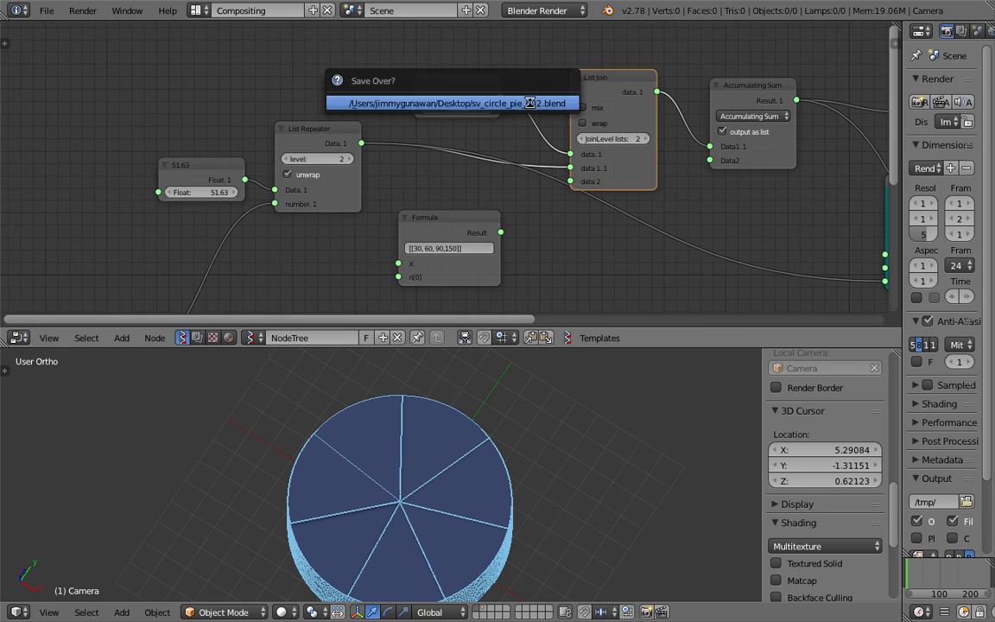
Step: Set the Float node feeding the List Repeater to 60 and save the file
middle_click_drag(233, 193, 312, 173)
scroll(308, 173, "up", 3)
left_click_drag(285, 165, 280, 165)
left_click(285, 166)
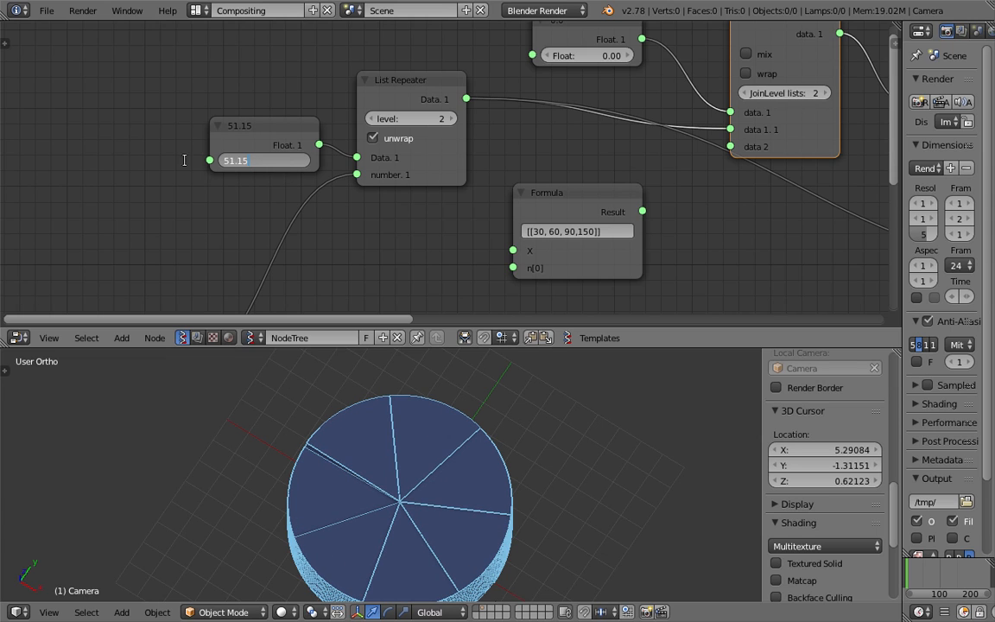
type("60")
key("Return")
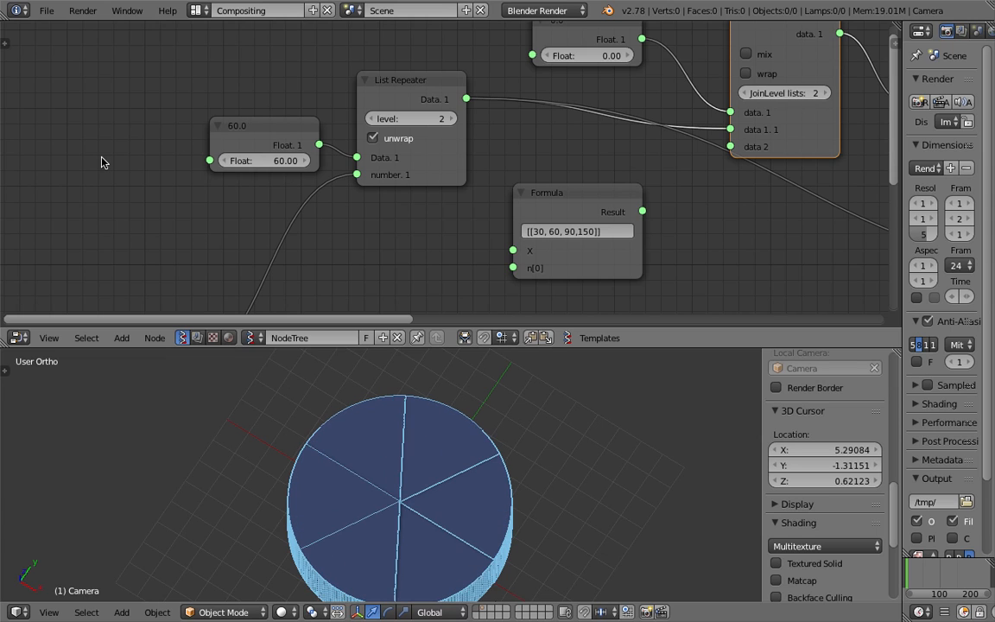
scroll(133, 187, "down", 1)
middle_click_drag(133, 187, 141, 151)
key("ctrl+s")
left_click(143, 151)
middle_click_drag(323, 204, 223, 214)
key("ctrl+s")
left_click(236, 214)
Step: Vary the Float node feeding List Join's first input up to 29.91 and check the sectors' rotation
middle_click_drag(388, 77, 354, 151)
left_click_drag(439, 118, 515, 118)
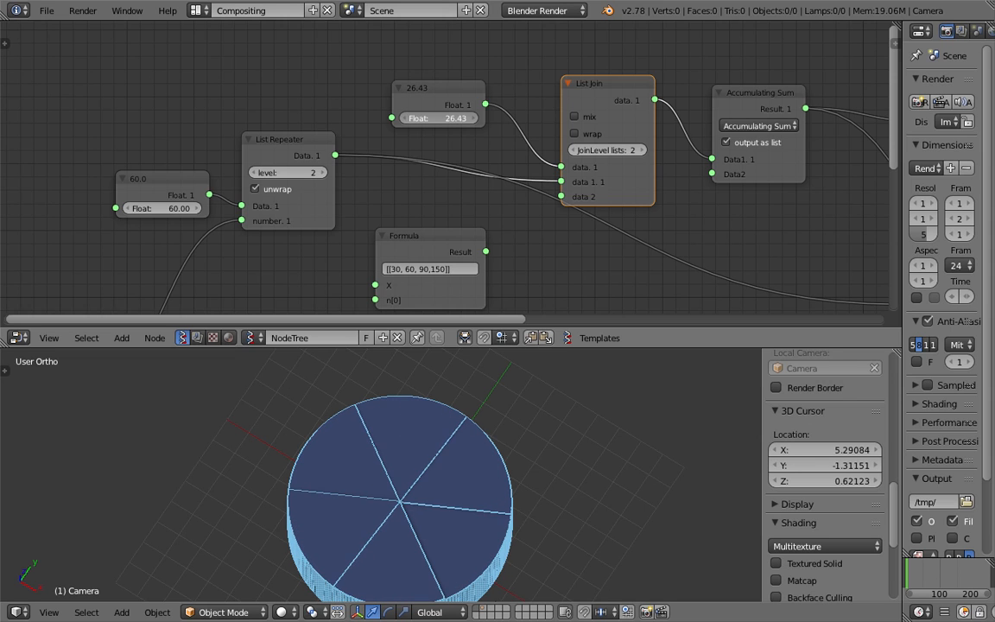
key("KP_7")
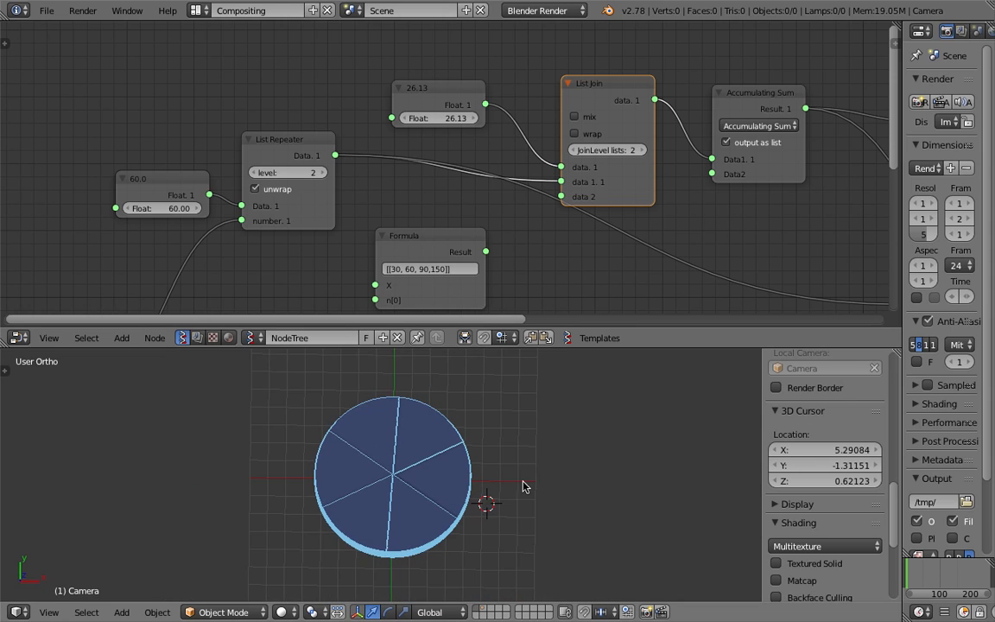
left_click_drag(439, 118, 451, 118)
middle_click_drag(473, 444, 422, 431)
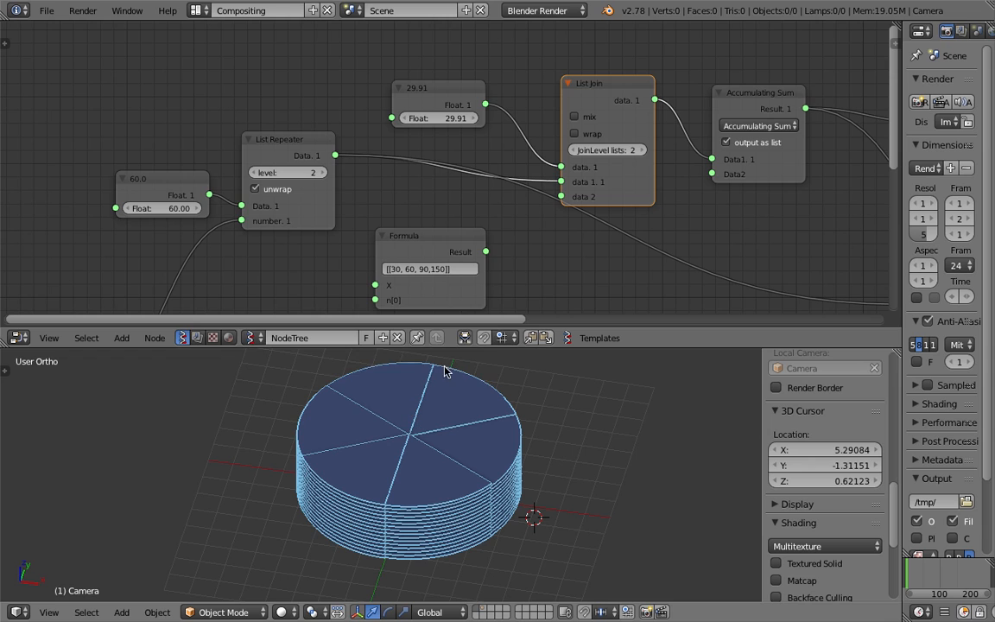
Step: Set the Float node feeding List Join's first input to 30 and save the file
scroll(505, 226, "down", 1)
middle_click_drag(504, 226, 384, 193)
middle_click_drag(414, 263, 422, 334)
left_click(358, 91)
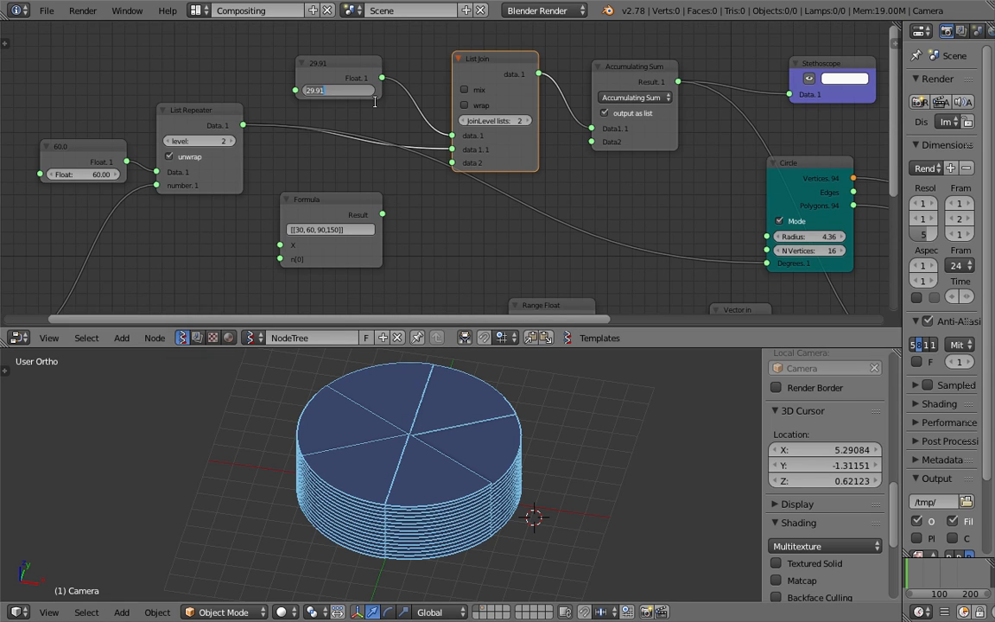
type("40")
key("Return")
key("ctrl+s")
left_click(417, 93)
Step: Set the Range Float step to 0.15 to widen the spacing between stacked sectors
middle_click_drag(482, 320, 473, 190)
scroll(471, 173, "up", 2)
left_click_drag(485, 210, 503, 210)
middle_click_drag(437, 457, 451, 433)
scroll(378, 249, "down", 4)
middle_click_drag(320, 178, 396, 261)
Step: Save the file, then save it again with Save As in the Desktop folder
left_click(50, 13)
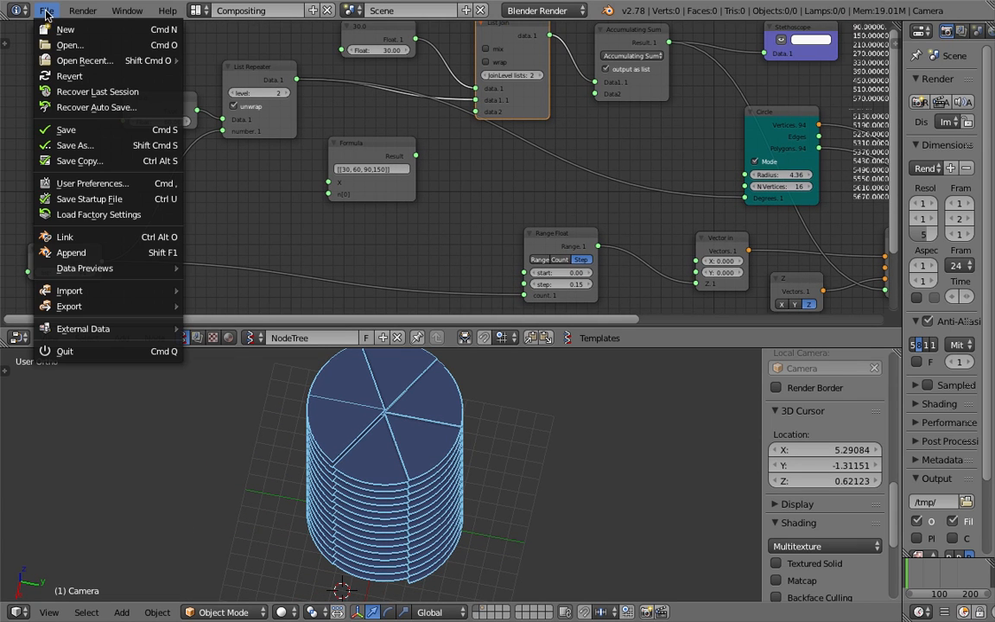
left_click(85, 131)
left_click(52, 14)
left_click(76, 145)
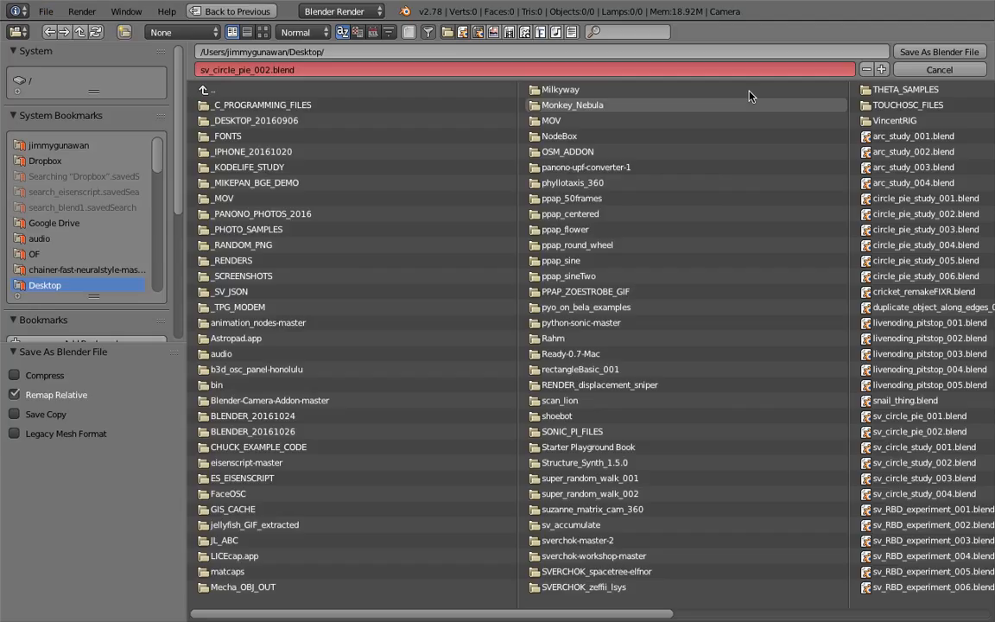
left_click(866, 48)
Step: Enlarge the node editor area and reposition the Matrix in and Viewer Draw nodes
scroll(672, 176, "up", 2)
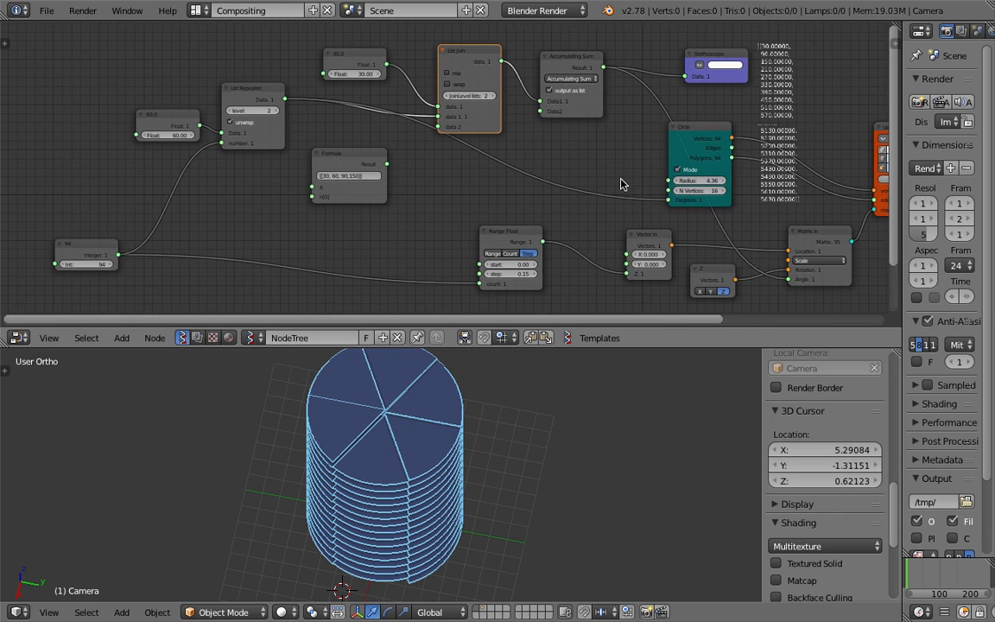
left_click_drag(900, 115, 903, 116)
middle_click_drag(799, 153, 721, 153)
middle_click_drag(440, 473, 434, 469)
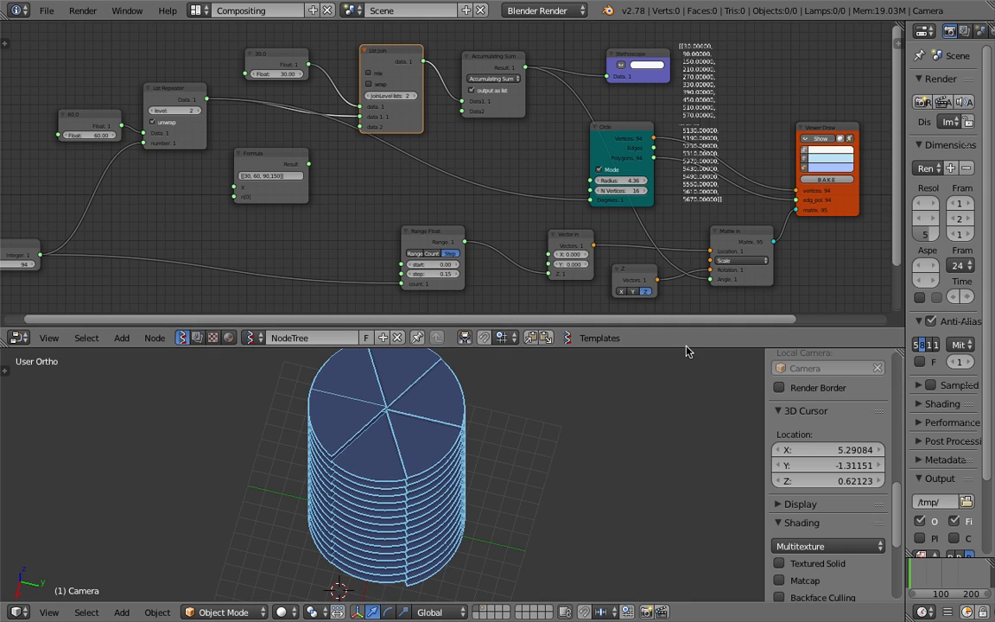
left_click_drag(688, 348, 687, 379)
middle_click_drag(682, 323, 596, 302)
scroll(653, 261, "up", 5)
left_click_drag(758, 255, 748, 244)
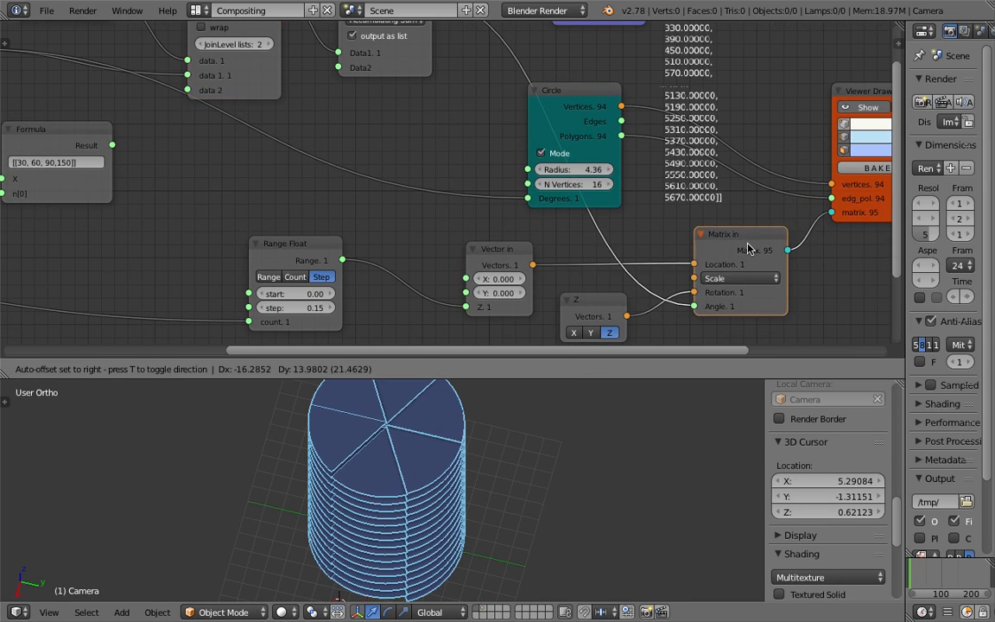
middle_click_drag(770, 214, 647, 226)
left_click_drag(741, 107, 751, 105)
scroll(660, 251, "down", 1)
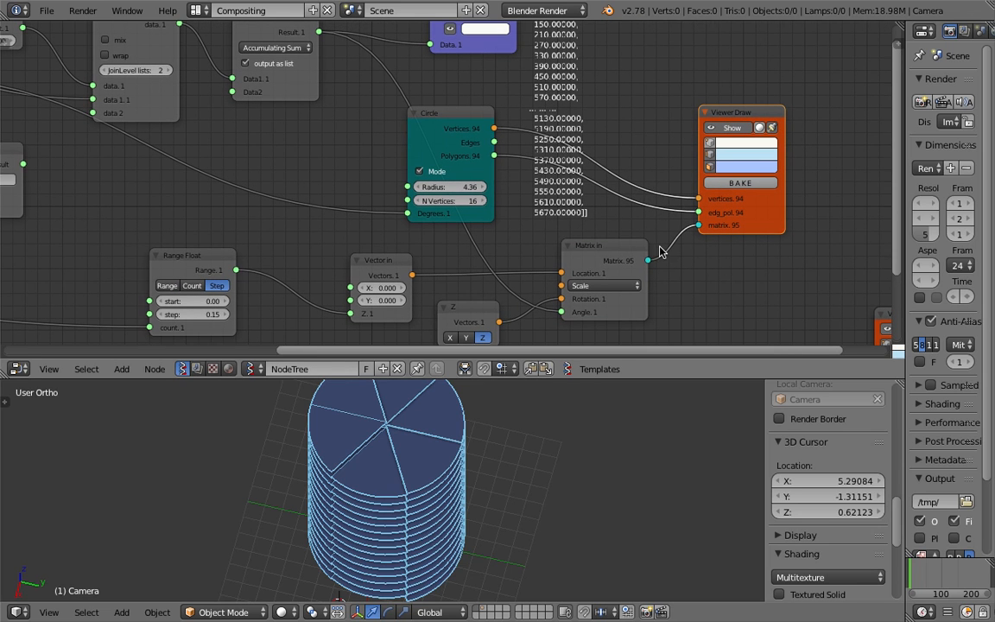
Step: Delete the unused second viewer node and the Stethoscope attached to Accumulating Sum
middle_click_drag(678, 208, 545, 136)
left_click(789, 243)
key("x")
middle_click_drag(646, 212, 642, 242)
scroll(658, 249, "down", 2)
left_click_drag(478, 77, 489, 69)
key("x")
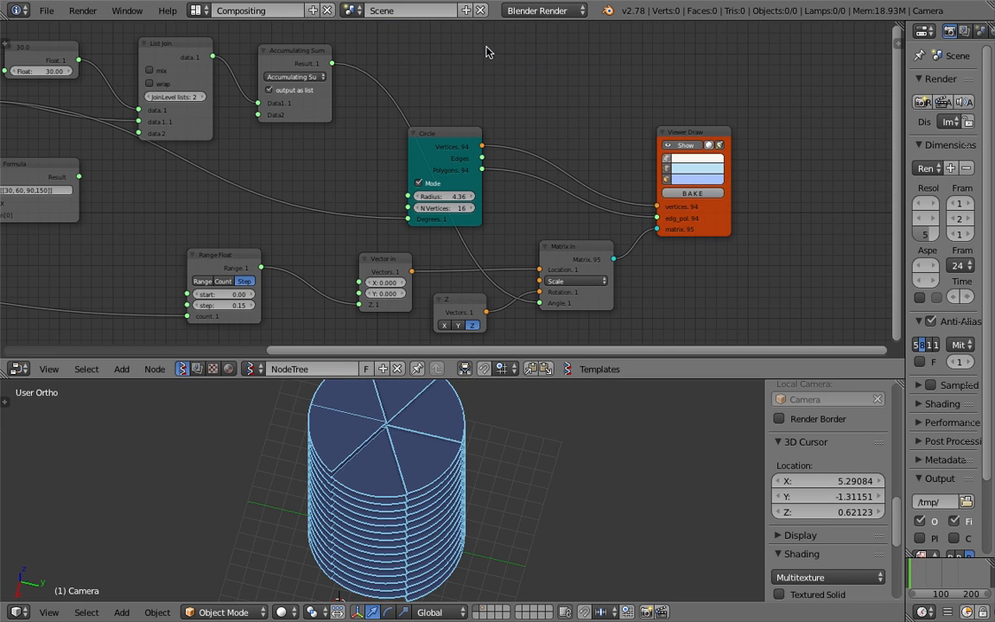
Step: Move the Circle node higher and place the Viewer Draw node beside it
left_click_drag(450, 133, 523, 95)
left_click_drag(689, 132, 640, 107)
scroll(559, 165, "up", 2)
middle_click_drag(529, 492, 542, 501)
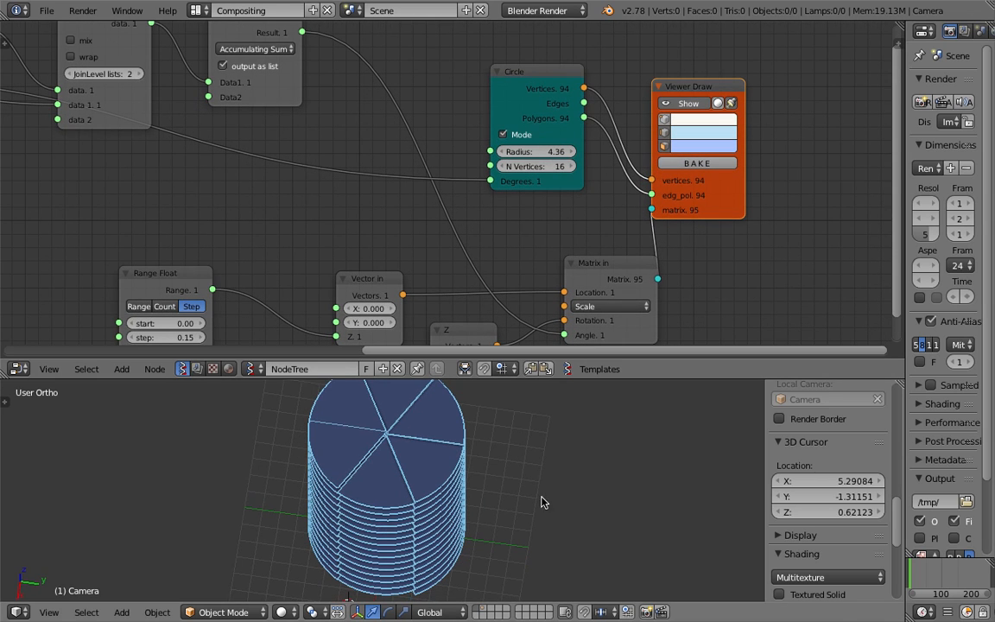
Step: Set the Circle node's radius to 4 and its number of vertices to 30
left_click_drag(536, 151, 509, 151)
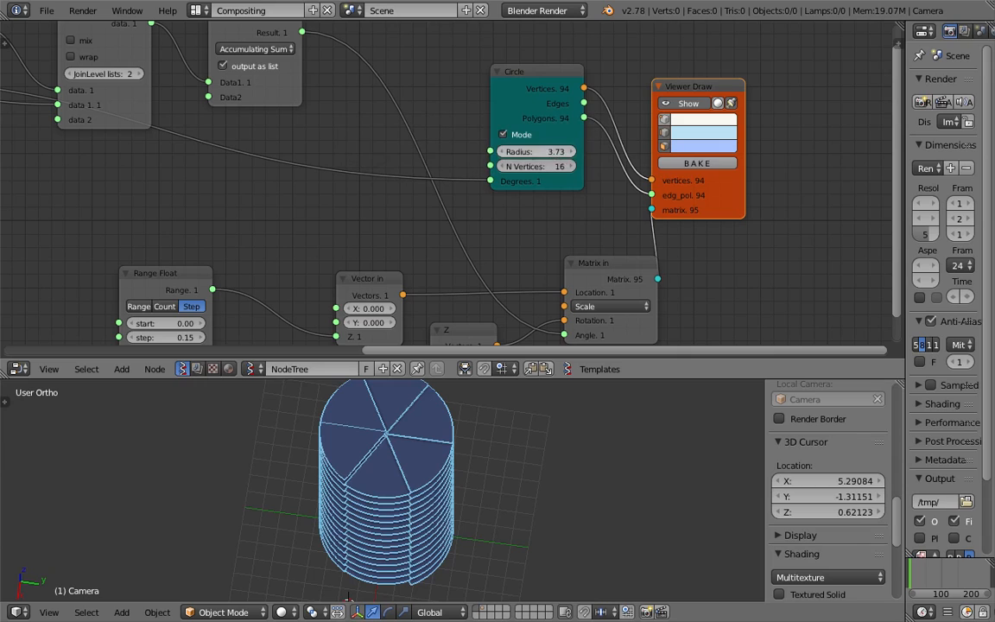
type("4")
key("Return")
left_click_drag(535, 166, 570, 166)
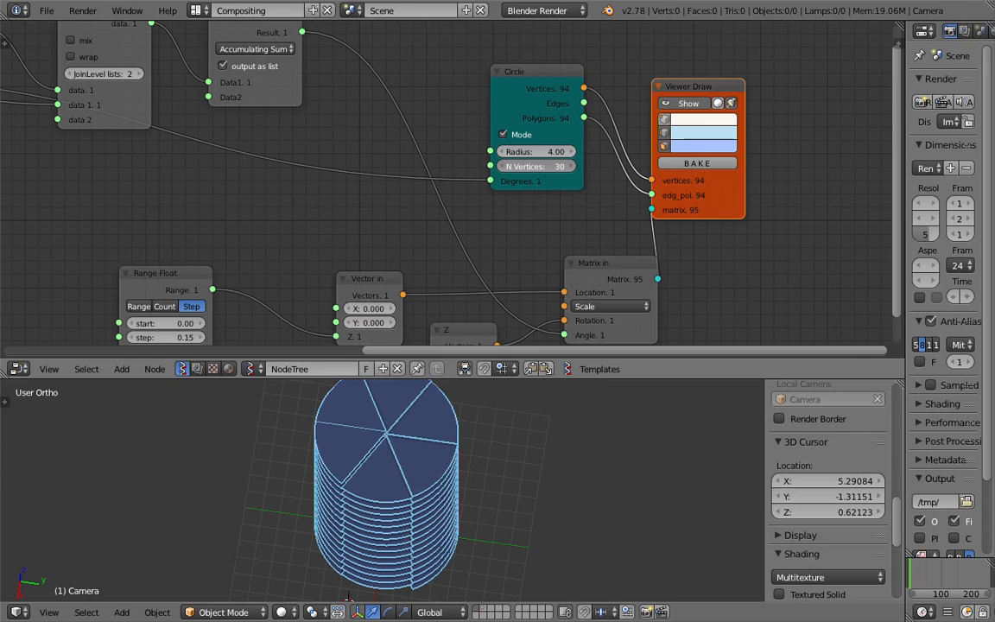
Step: Enlarge the node editor area and review the node chain from the List Repeater to Viewer Draw
scroll(497, 247, "down", 1)
middle_click_drag(495, 248, 593, 226)
scroll(473, 132, "down", 1)
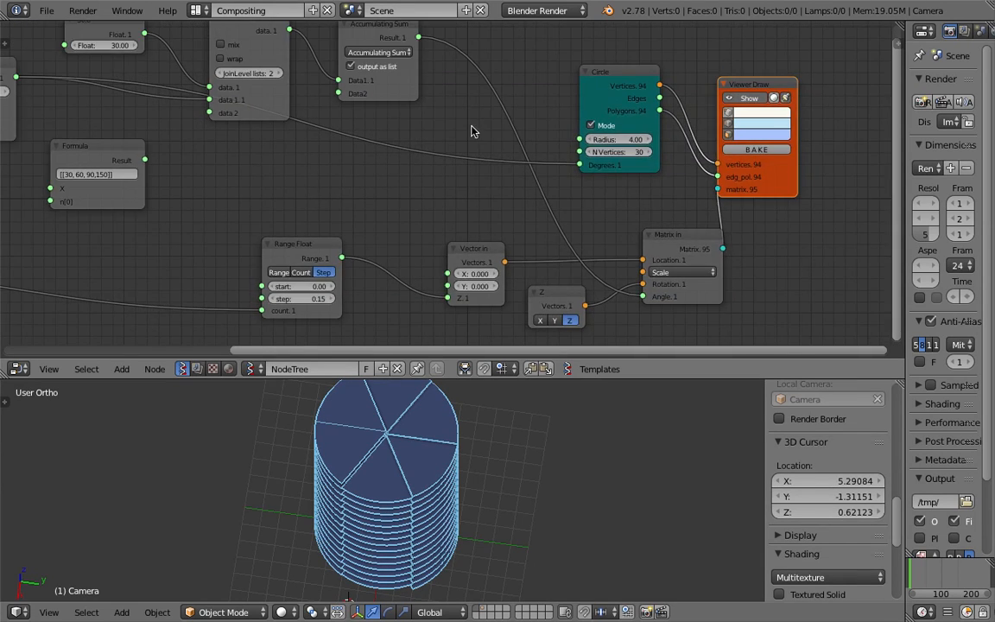
middle_click_drag(421, 62, 435, 152)
scroll(491, 171, "down", 5)
middle_click_drag(493, 233, 493, 164)
scroll(493, 164, "up", 2)
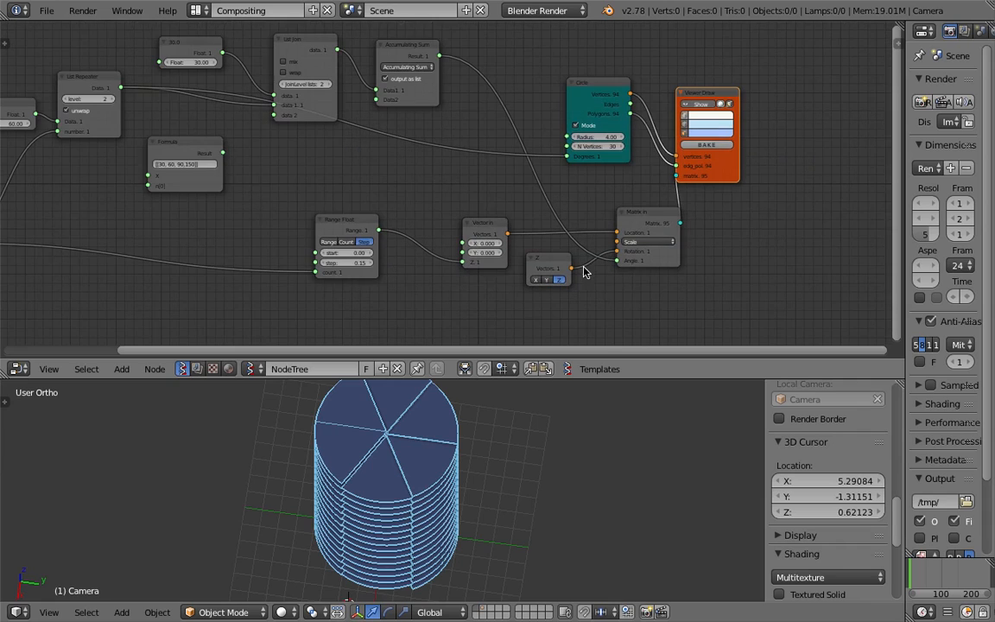
left_click_drag(648, 398, 646, 445)
middle_click_drag(498, 250, 524, 243)
scroll(510, 260, "up", 2)
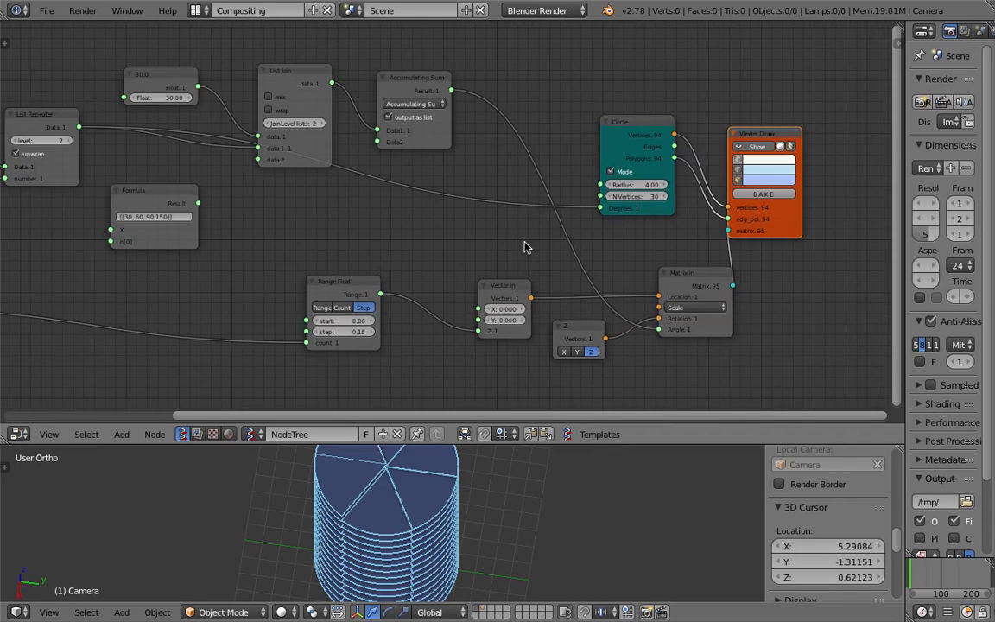
Step: Space out the Accumulating Sum, Circle, Viewer Draw and List Join nodes along the node chain
left_click_drag(418, 77, 479, 95)
mouse_move(646, 120)
left_mouse_down()
mouse_move(655, 130)
mouse_move(657, 109)
left_mouse_up()
left_click_drag(754, 132, 768, 135)
left_click_drag(320, 68, 379, 45)
Step: Move the Float node closer to List Join and set its value to 30
left_click(184, 78)
left_click_drag(184, 78, 224, 78)
key("ctrl+s")
left_click(222, 97)
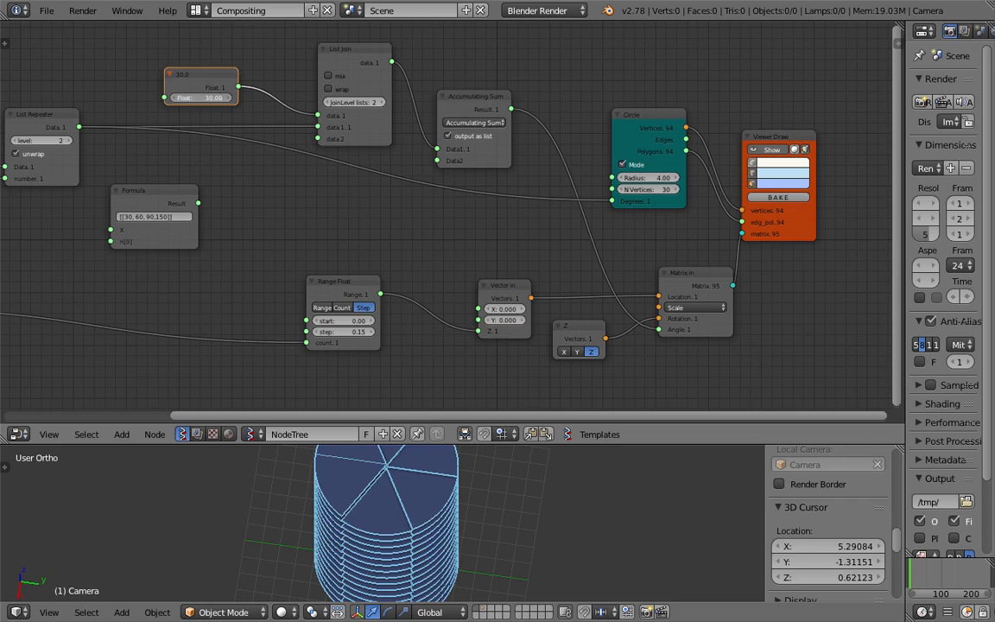
type("30")
key("Return")
Step: Delete the unconnected Formula node
middle_click_drag(236, 109, 398, 74)
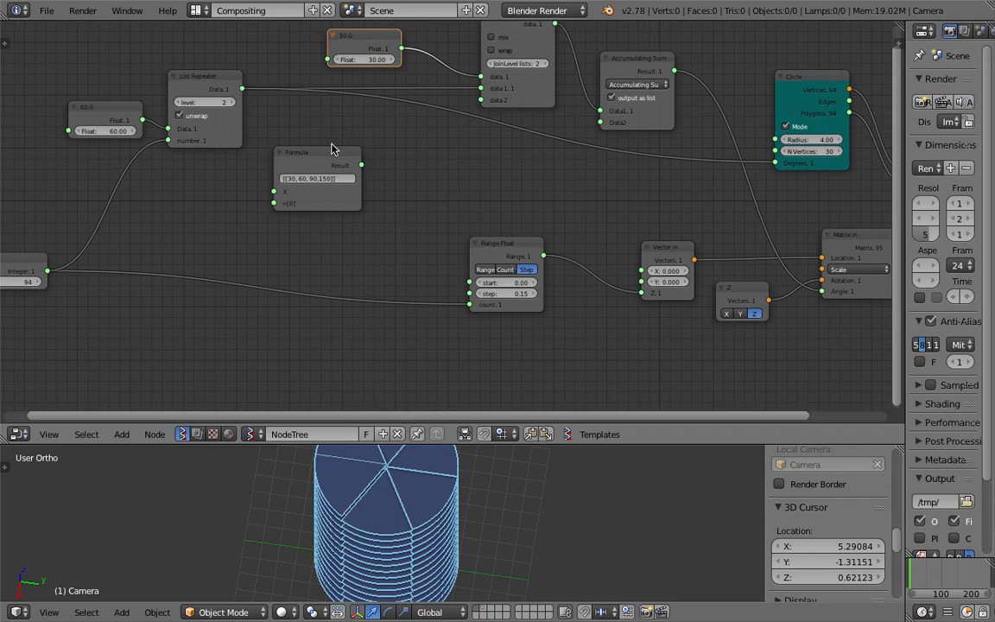
left_click(325, 151)
key("x")
Step: Set the Float value feeding the List Repeater to 15 and enlarge the 3D view
middle_click_drag(319, 151, 373, 163)
left_click_drag(175, 125, 151, 143)
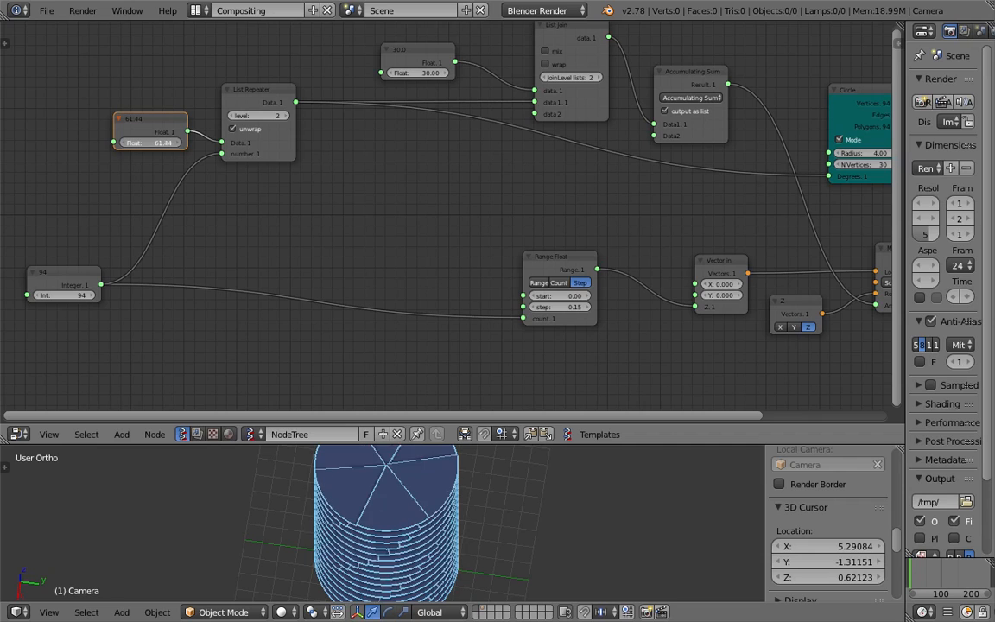
middle_click_drag(408, 542, 484, 453)
scroll(444, 513, "down", 3)
left_click_drag(484, 444, 484, 332)
scroll(482, 423, "up", 2)
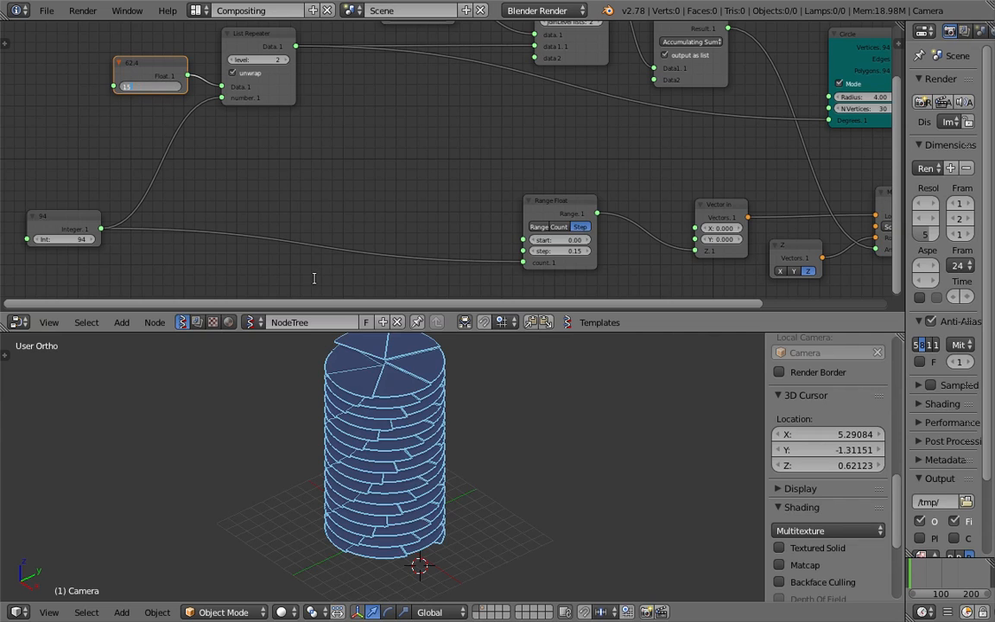
key("Return")
key("ctrl+s")
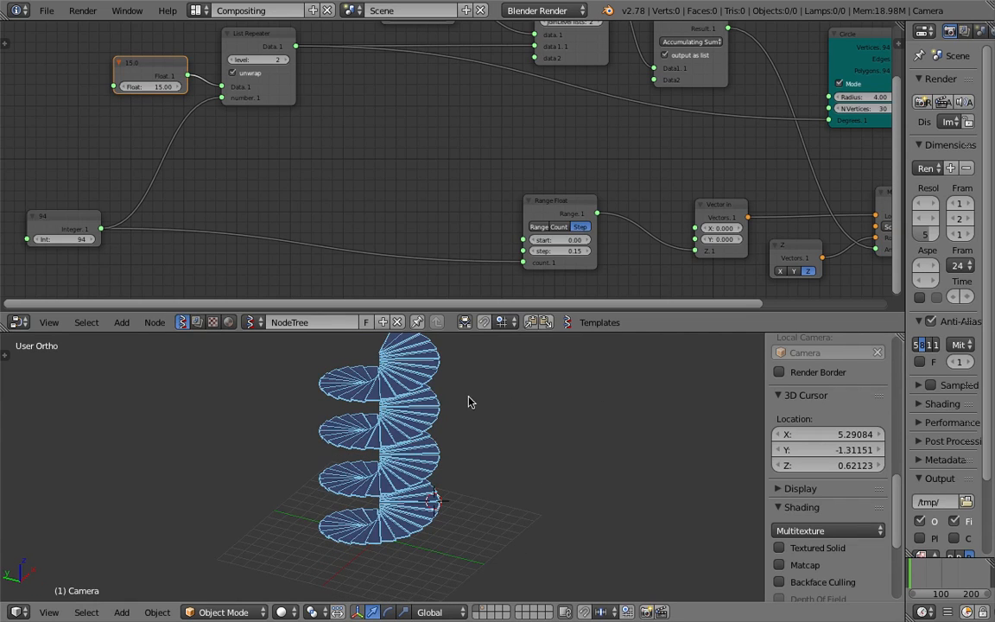
Step: Adjust the List Repeater's Float value to 15.27 and move the Integer node closer below it
middle_click_drag(591, 445, 517, 437)
left_click_drag(148, 87, 172, 87)
middle_click_drag(372, 433, 412, 444)
key("ctrl+s")
left_click(480, 392)
key("ctrl+s")
left_click(353, 451)
left_click_drag(73, 216, 119, 178)
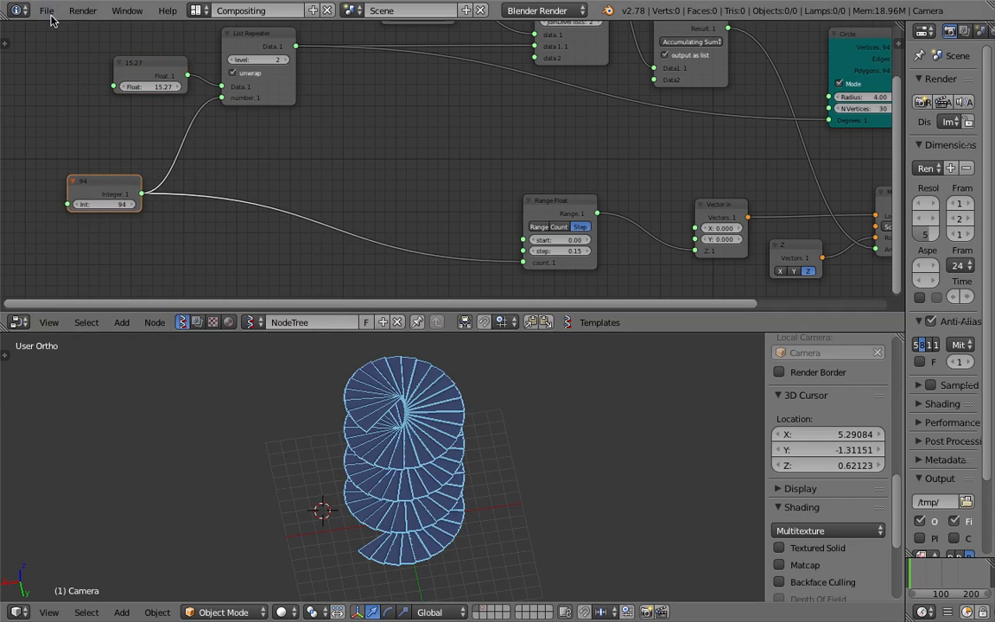
Step: Save the file under the incremented name sv_circle_pie_004.blend
left_click(46, 11)
left_click(74, 145)
key("KP_Add")
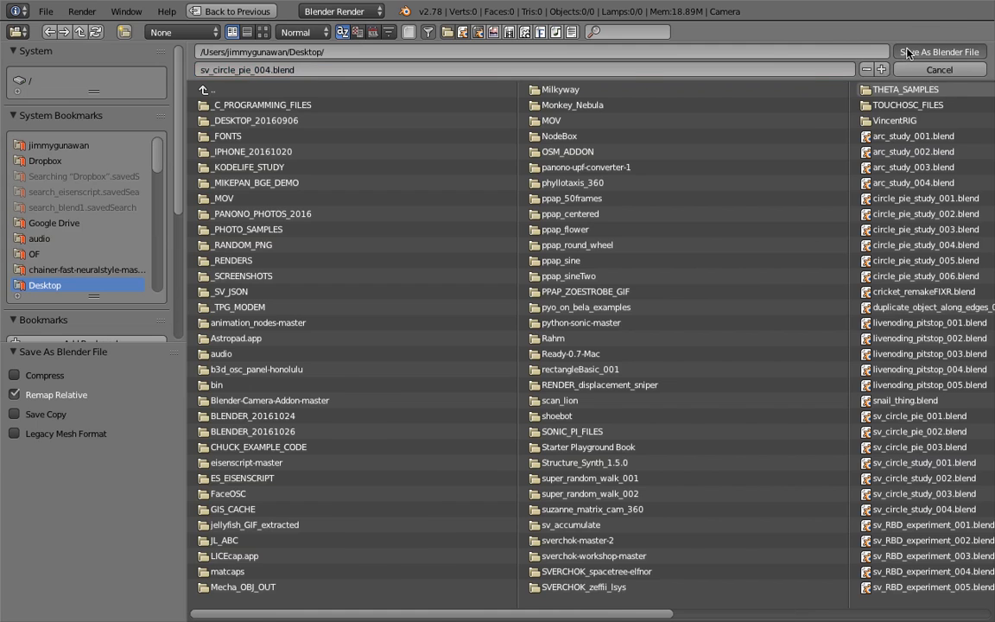
key("Return")
Step: Move the Range Float node slightly closer to the Vector in node
left_click(668, 218)
key("Home")
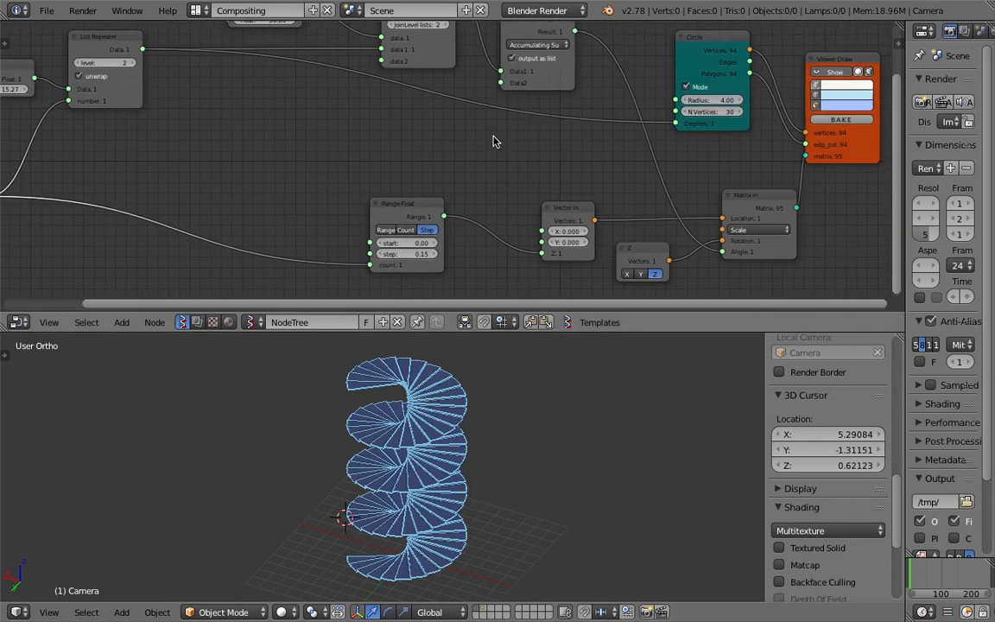
middle_click_drag(135, 153, 186, 152)
left_click_drag(484, 194, 507, 196)
key("ctrl+s")
left_click(506, 197)
scroll(498, 206, "up", 1)
middle_click_drag(499, 208, 495, 202)
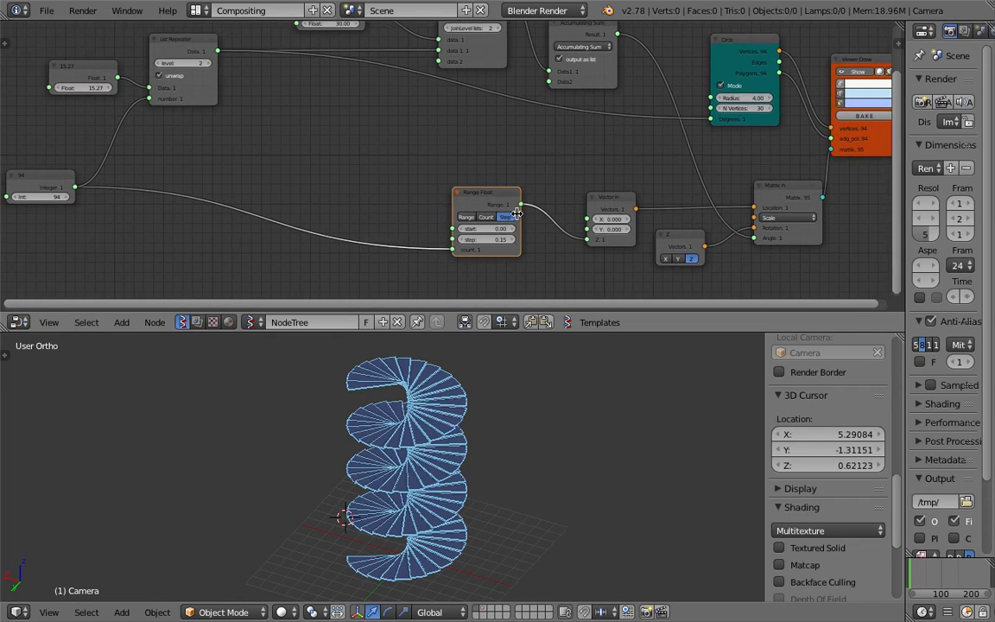
Step: Place the Z axis vector node below Vector in and reposition Accumulating Sum beside List Join
scroll(516, 213, "down", 1)
left_click_drag(670, 233, 634, 253)
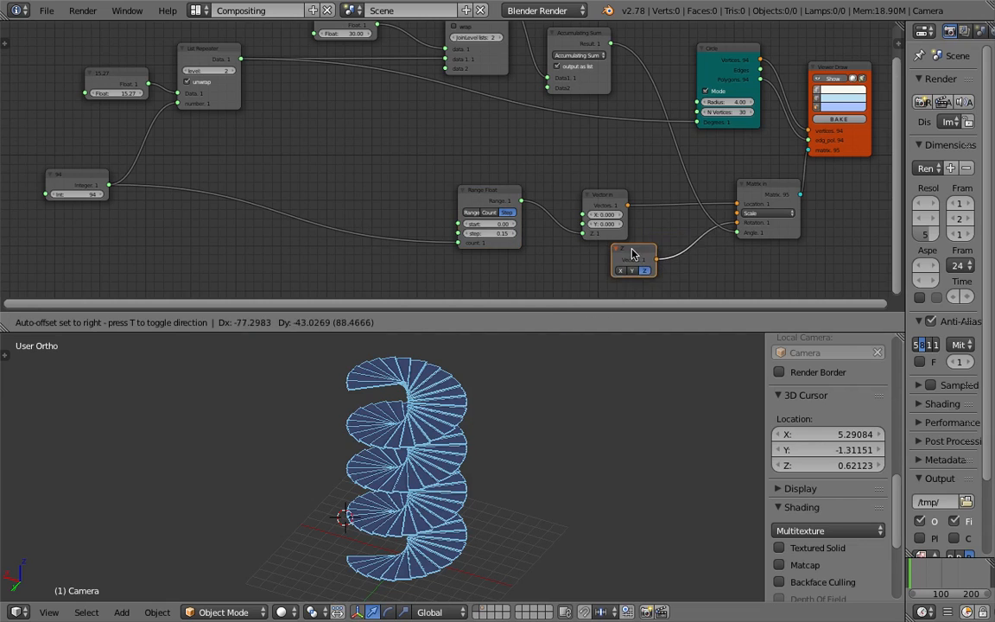
middle_click_drag(634, 253, 619, 217)
left_click_drag(620, 219, 642, 214)
middle_click_drag(641, 214, 640, 255)
left_click_drag(570, 45, 574, 51)
middle_click_drag(574, 51, 569, 112)
left_click_drag(568, 112, 558, 101)
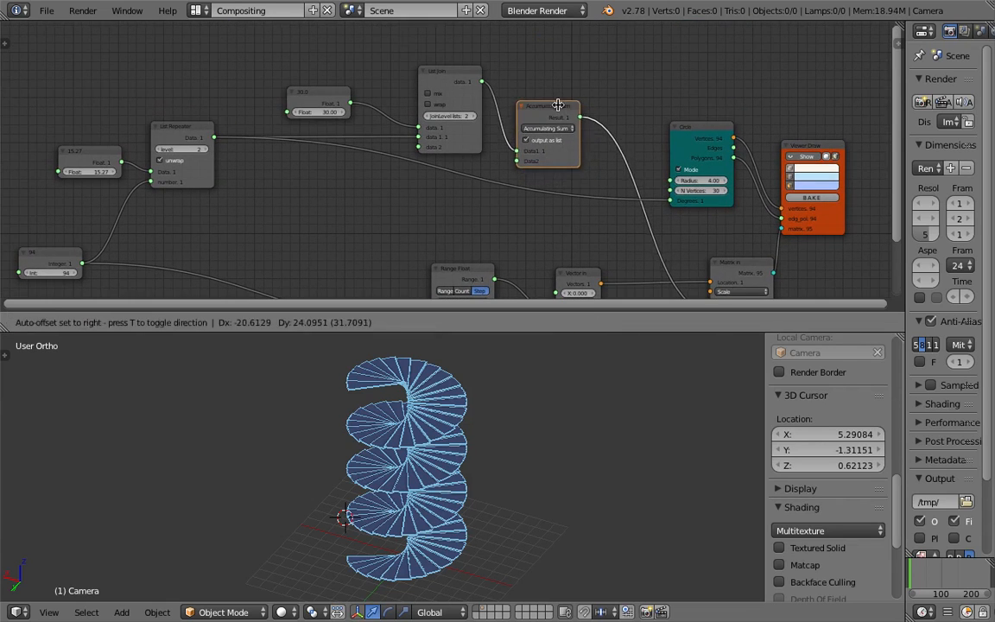
Step: Add a Math node on the link between Accumulating Sum and Matrix in, above the Circle node
middle_click_drag(606, 92, 594, 100)
key("shift+a")
left_click(622, 101)
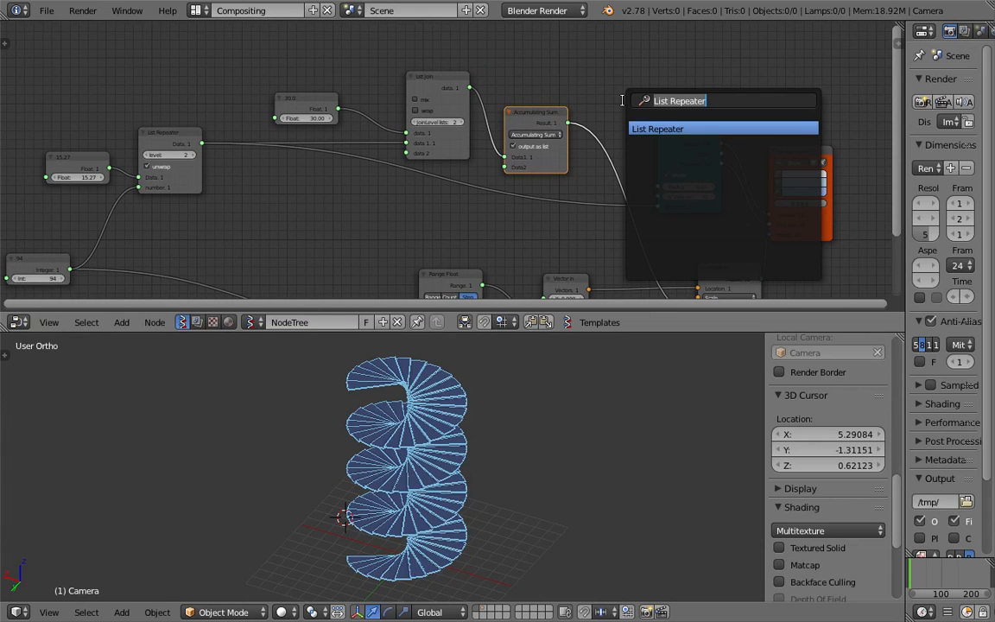
key("Down")
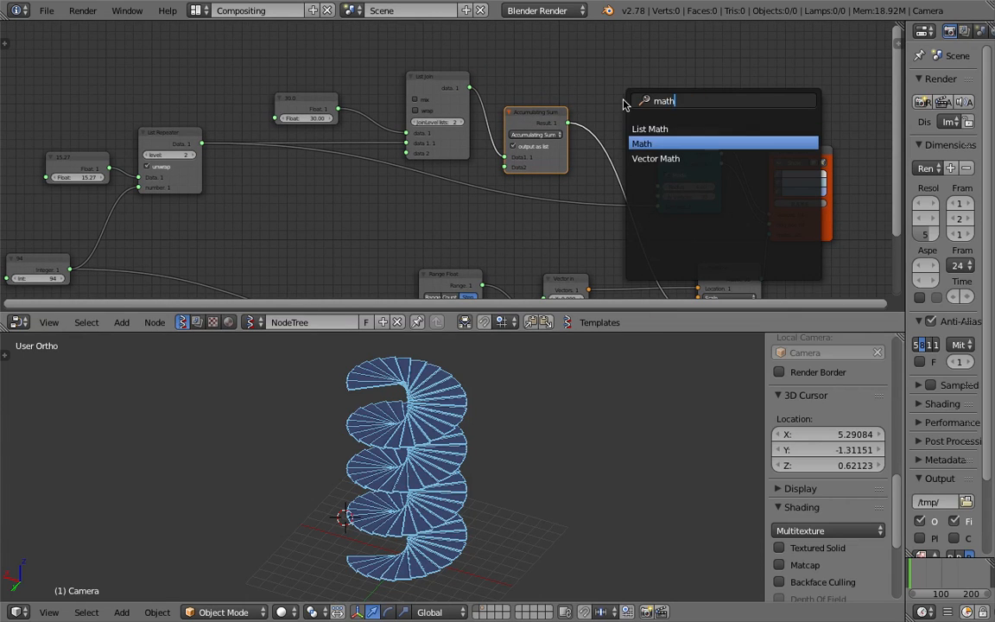
key("Return")
left_click(610, 109)
left_click_drag(619, 107, 608, 70)
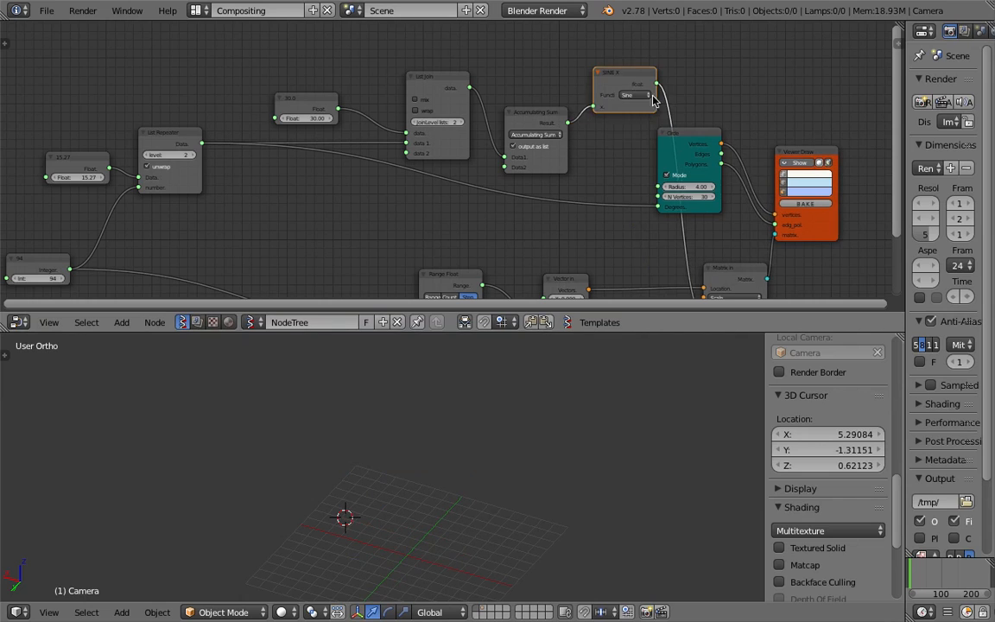
Step: Change the Math node's function to addition (+) and shift the node beside Accumulating Sum
scroll(637, 87, "up", 1)
left_click(655, 92)
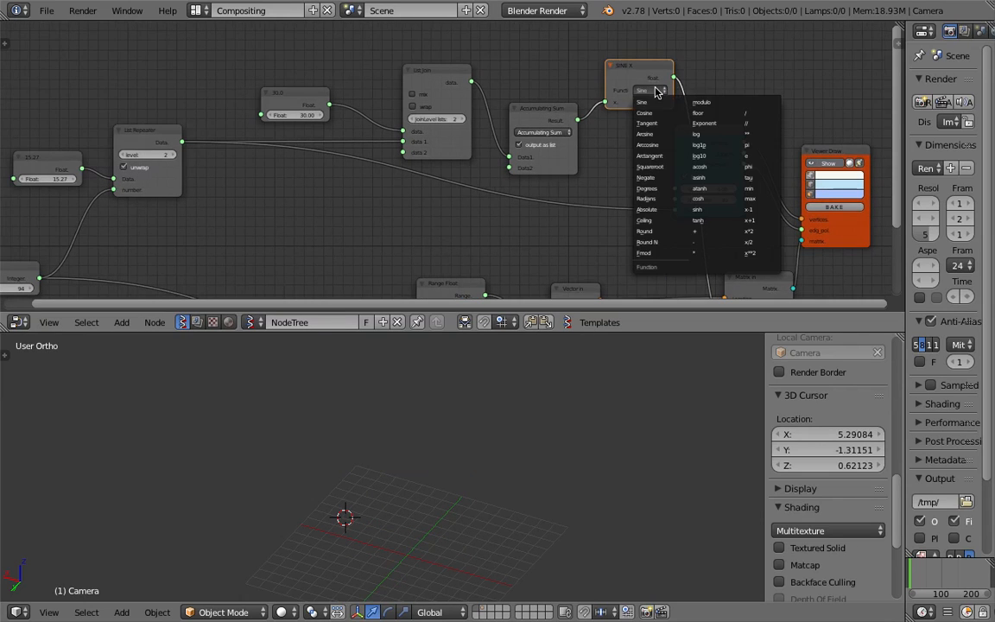
left_click(708, 233)
middle_click_drag(640, 110, 601, 151)
scroll(600, 150, "up", 1)
left_click_drag(608, 115, 594, 104)
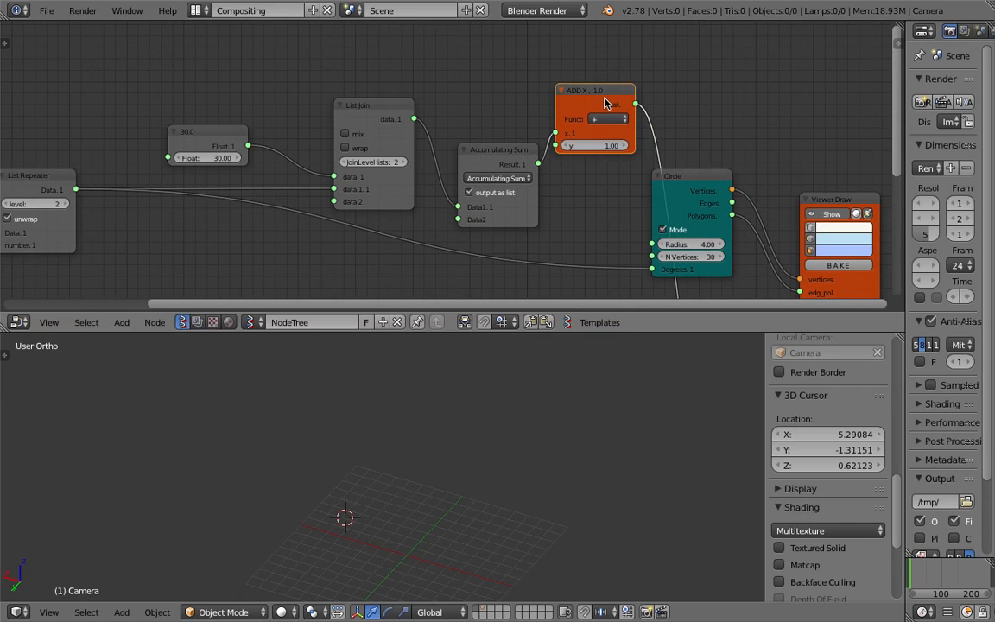
Step: Delete the addition Math node and reconnect Accumulating Sum's result to the Matrix in node's Angle
middle_click_drag(605, 97, 547, 84)
scroll(585, 131, "down", 4)
middle_click_drag(598, 136, 592, 72)
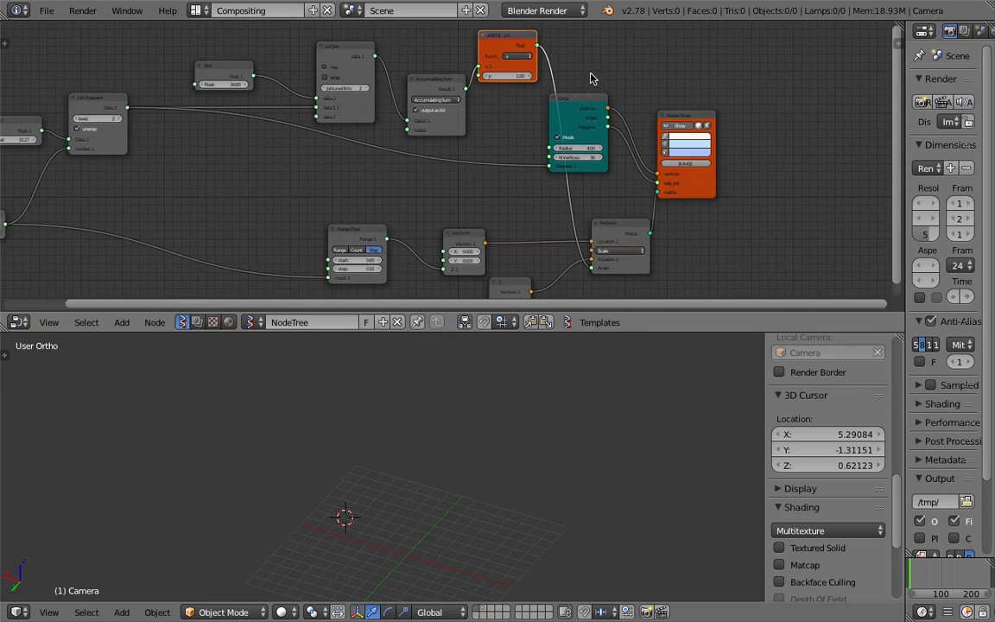
left_click_drag(518, 39, 522, 54)
key("x")
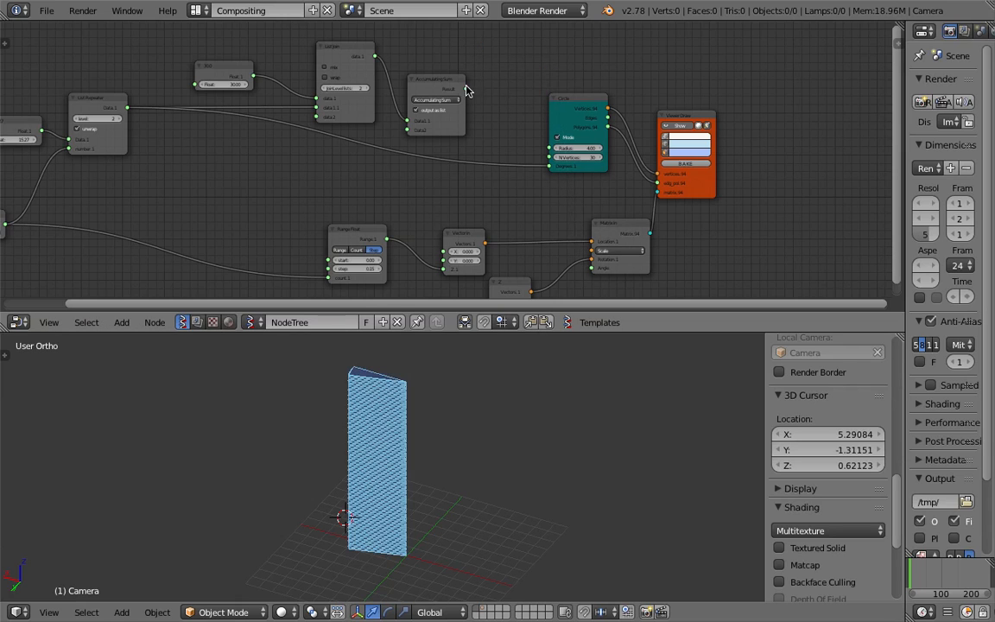
left_click_drag(465, 88, 561, 235)
left_click_drag(589, 270, 591, 260)
middle_click_drag(586, 240, 582, 228)
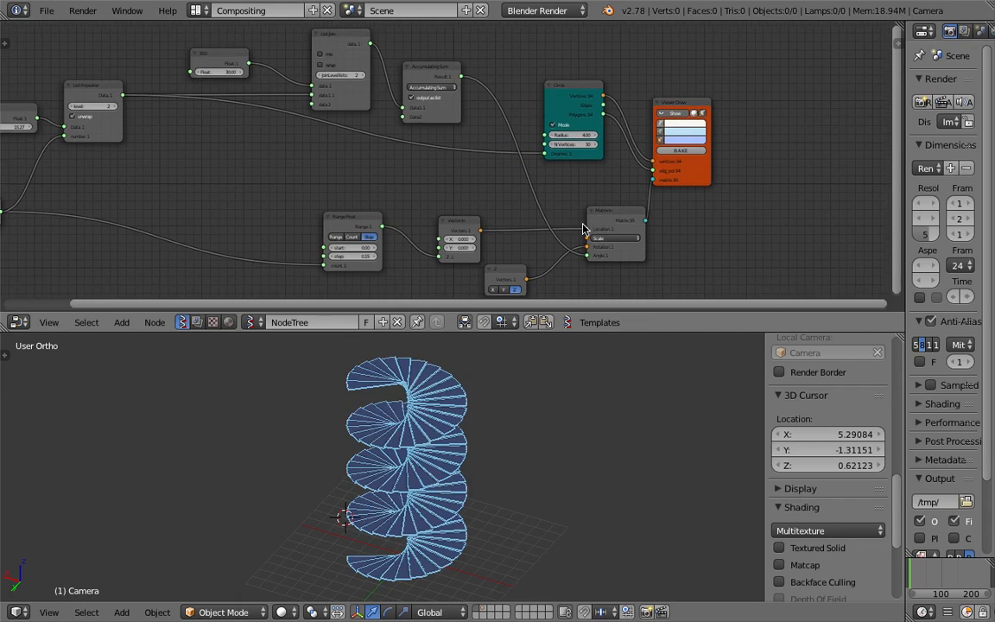
Step: Move the Viewer Draw node farther from the Circle node and enlarge the node editor area
left_click_drag(688, 178, 744, 178)
middle_click_drag(724, 180, 674, 186)
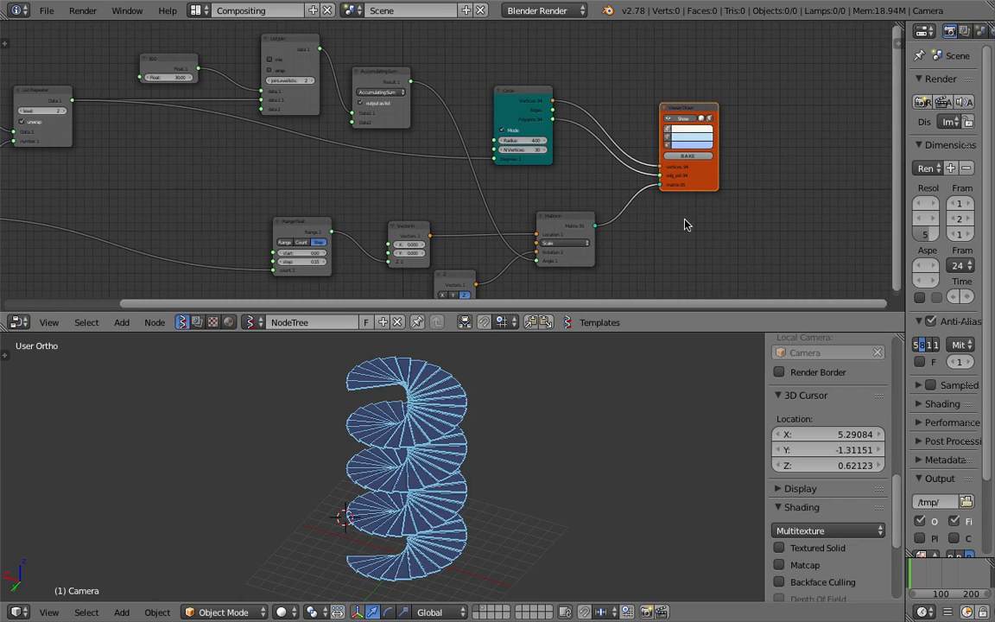
left_click_drag(640, 305, 644, 339)
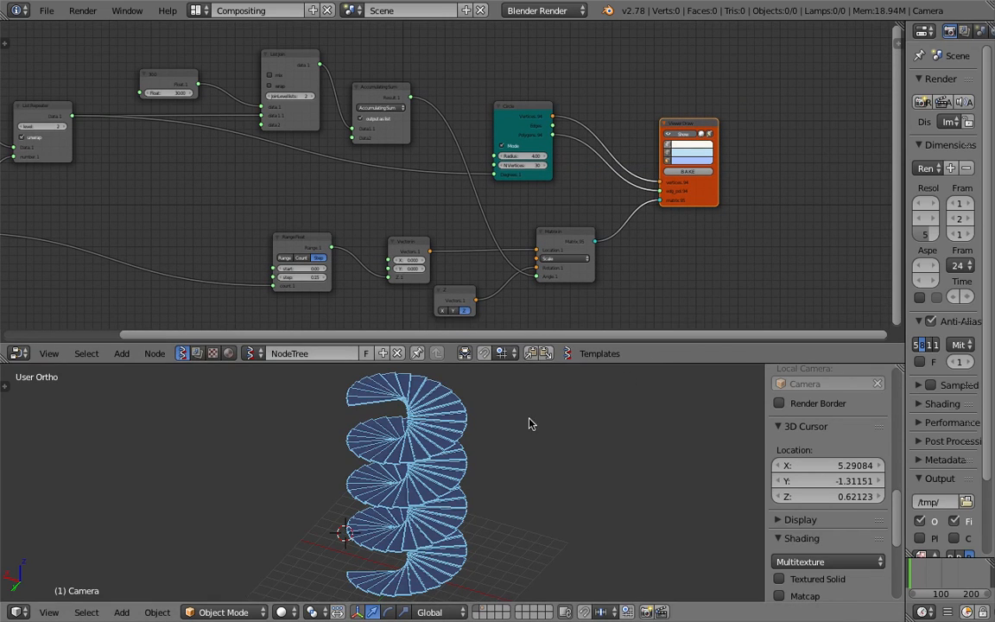
middle_click_drag(548, 409, 530, 470)
Step: Save the file under the incremented name sv_circle_pie_005.blend
left_click(45, 11)
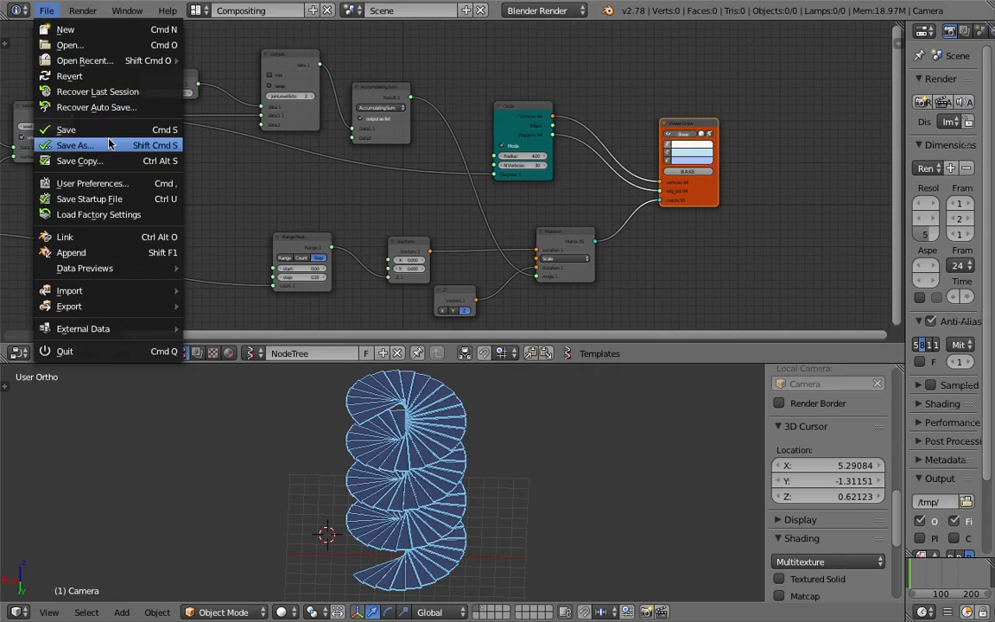
left_click(74, 142)
left_click(881, 70)
left_click(912, 52)
key("ctrl+s")
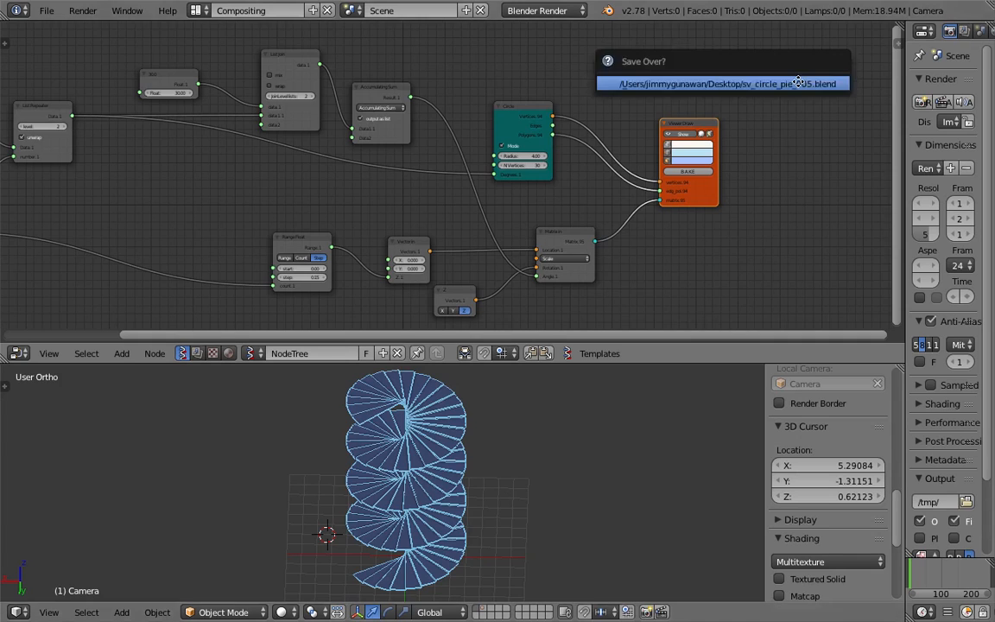
left_click(794, 83)
Step: Add a Viewer BMeshMK2 node beside the Viewer Draw node
middle_click_drag(717, 135, 610, 131)
scroll(609, 132, "up", 2)
scroll(610, 136, "up", 1)
key("shift+a")
left_click(692, 150)
type("mk2")
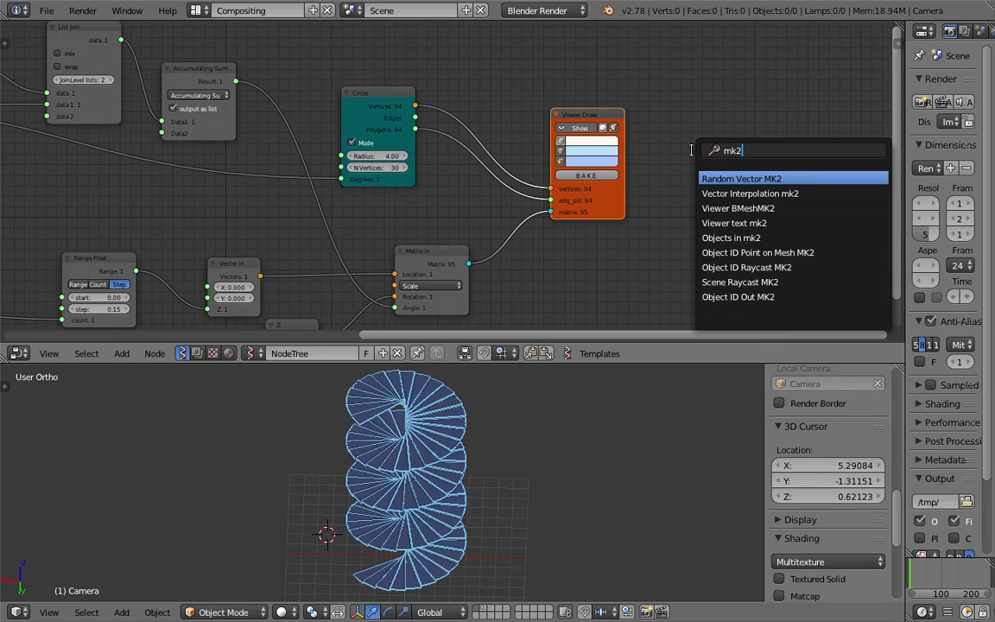
type("bmes")
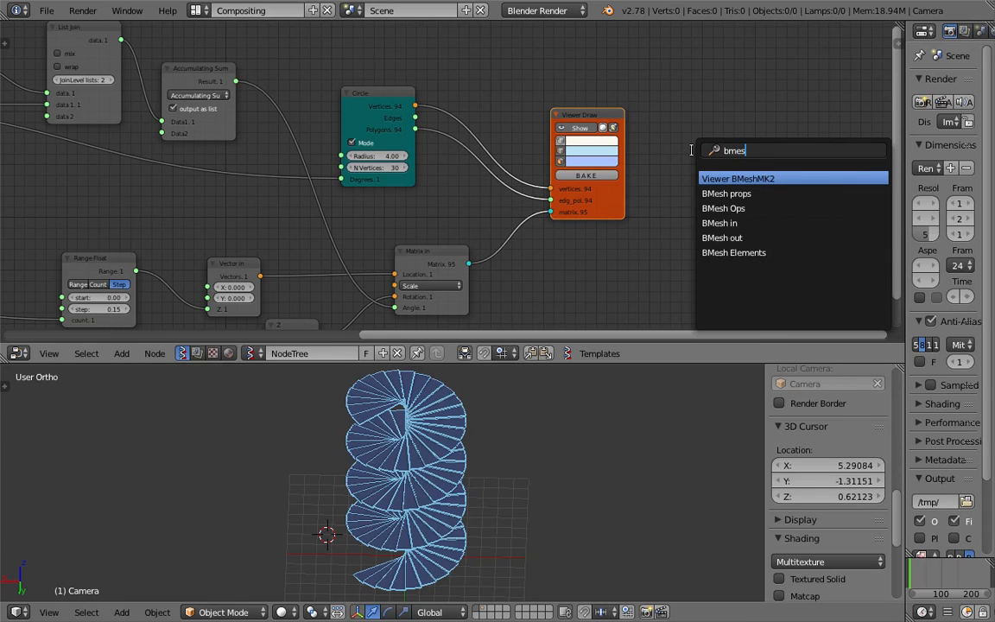
key("Down")
key("Down")
key("Up")
key("Up")
key("Return")
left_click(692, 154)
Step: Connect Circle's vertices and polygons to the Viewer BMeshMK2 vertices and faces inputs, and hide Viewer Draw's output
left_click_drag(416, 106, 584, 190)
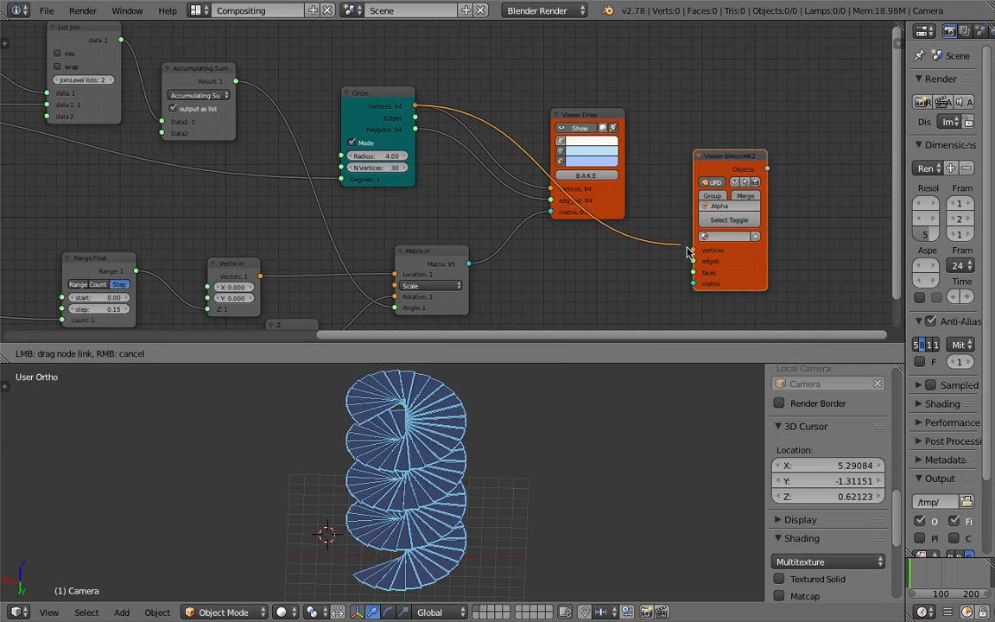
left_click_drag(691, 250, 693, 251)
left_click_drag(416, 129, 588, 237)
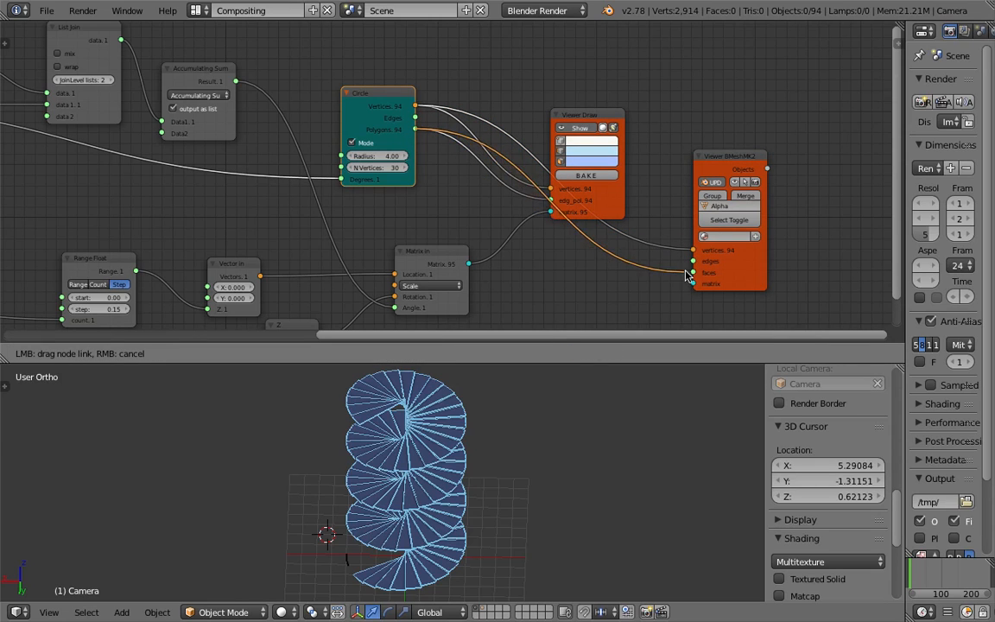
left_click_drag(591, 129, 692, 272)
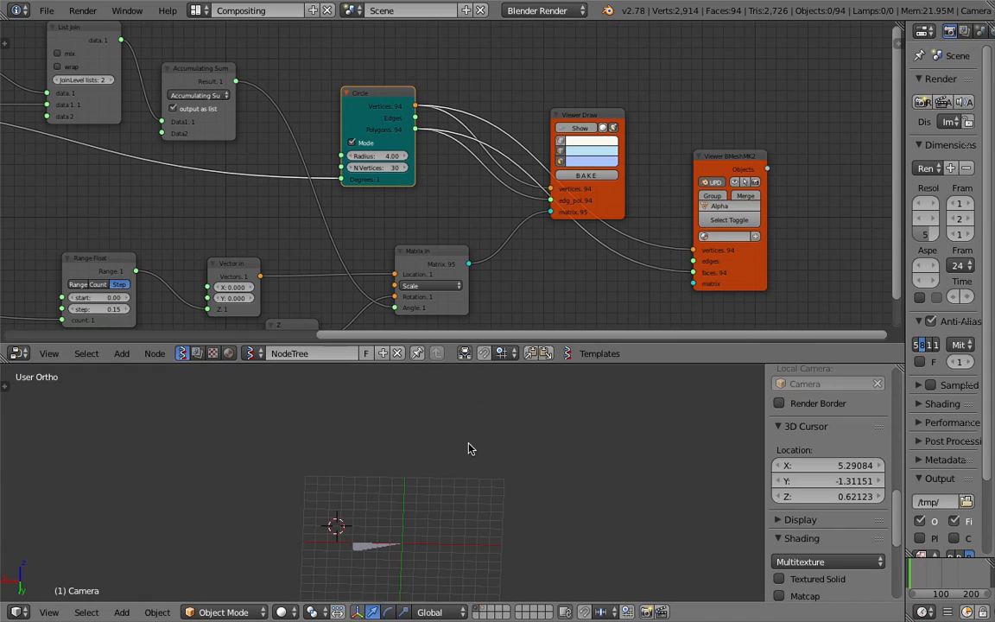
Step: Connect the Matrix in node's output to the matrix input of Viewer BMeshMK2
middle_click_drag(659, 244, 659, 207)
scroll(657, 201, "up", 1)
left_click_drag(472, 233, 673, 280)
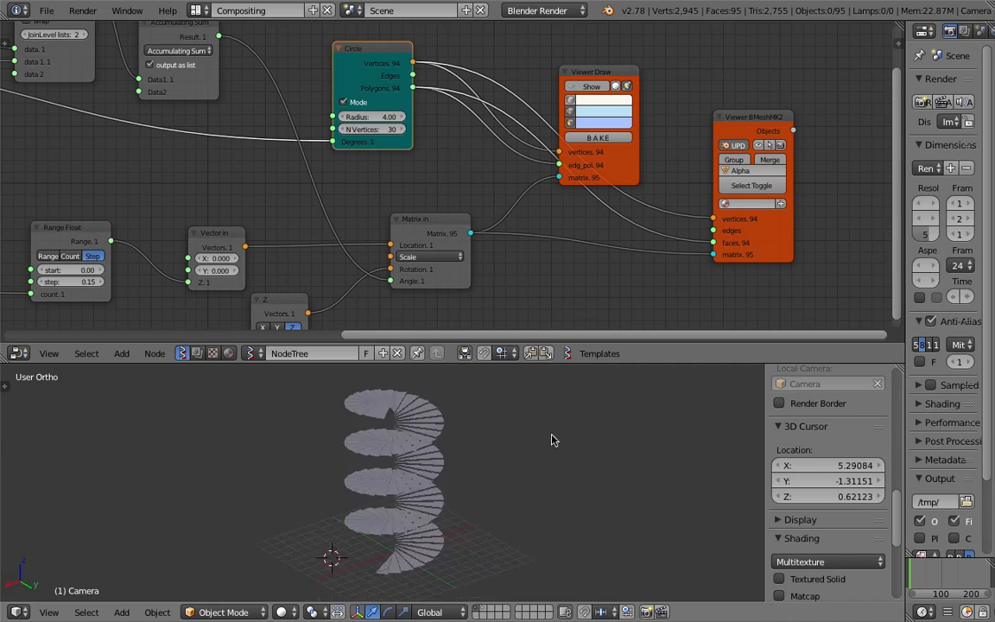
Step: Box-select all the generated sector mesh objects of the spiral in the 3D view
middle_click_drag(423, 474, 387, 436)
key("b")
left_click_drag(319, 375, 497, 561)
middle_click_drag(498, 562, 342, 450)
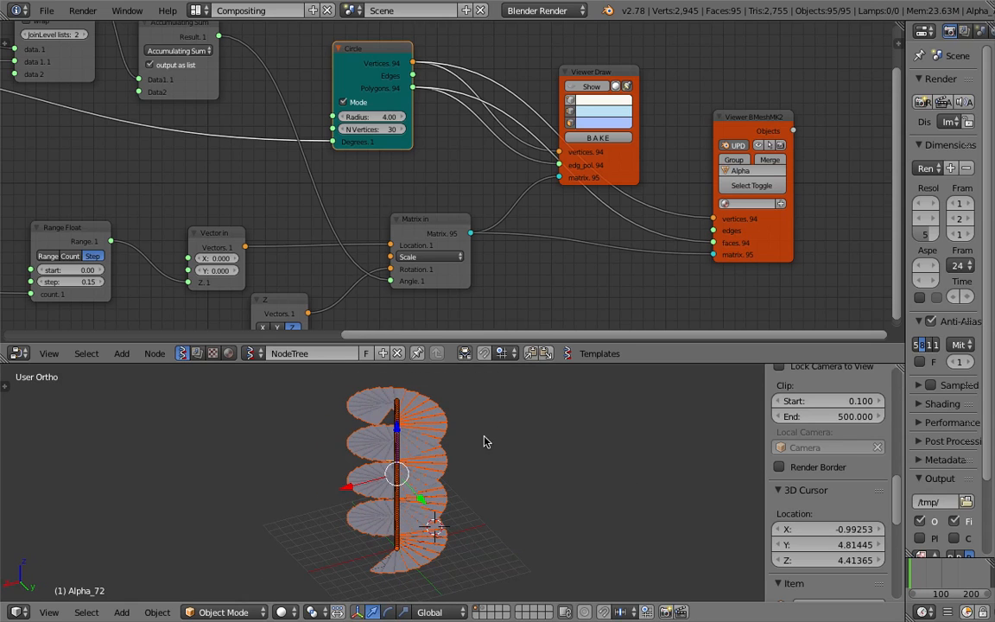
Step: Find the Animation Nodes add-on in the user preferences and enable it
left_click(46, 10)
left_click(106, 185)
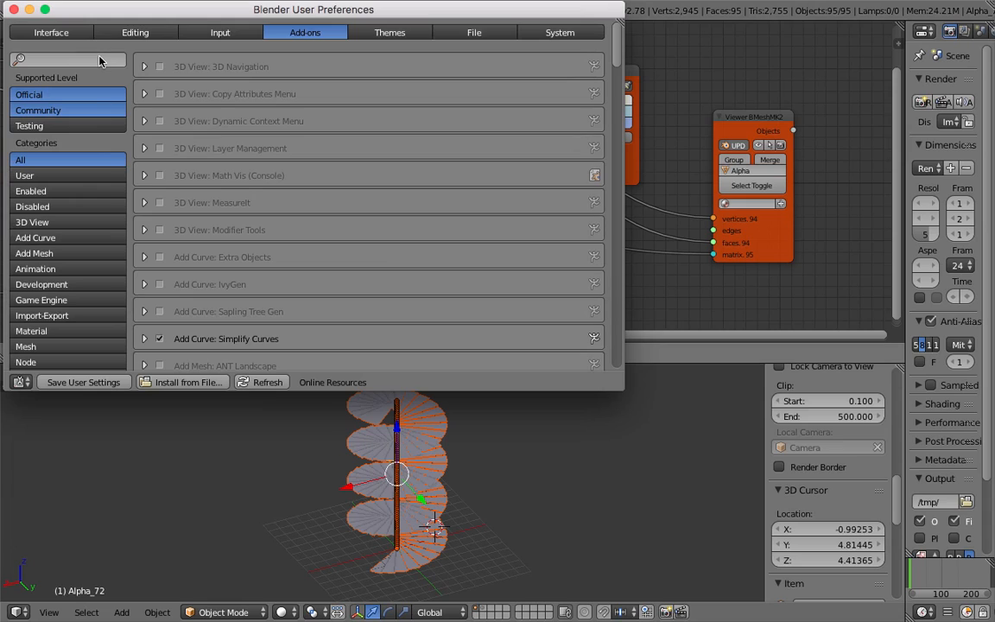
type("animation")
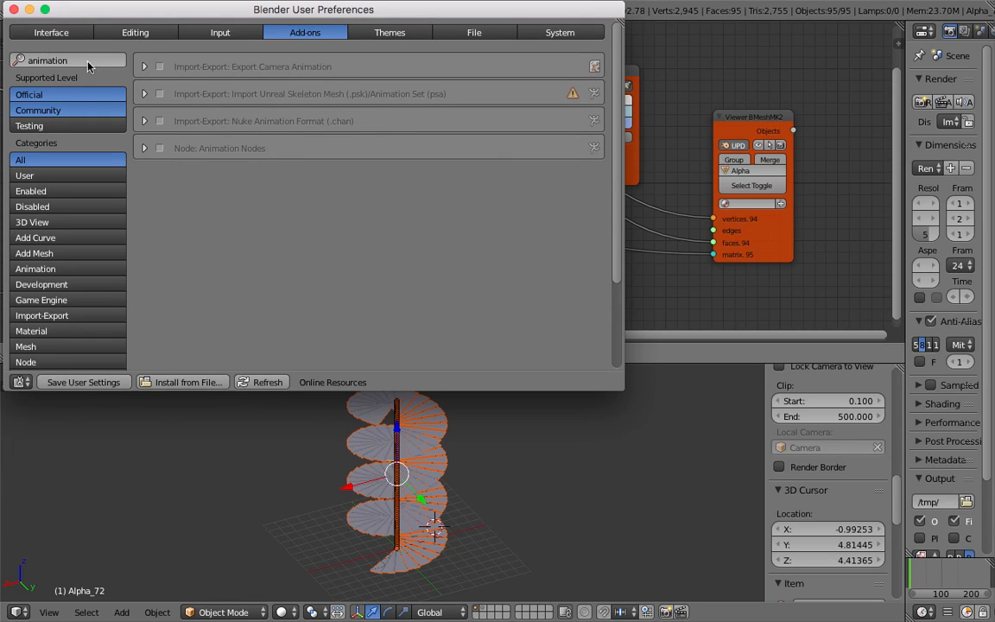
left_click_drag(160, 12, 200, 22)
left_click(199, 157)
left_click(199, 324)
Step: Return the node editor to the Sverchok tree named NodeTree and move the timeline to frame 84
left_click(184, 353)
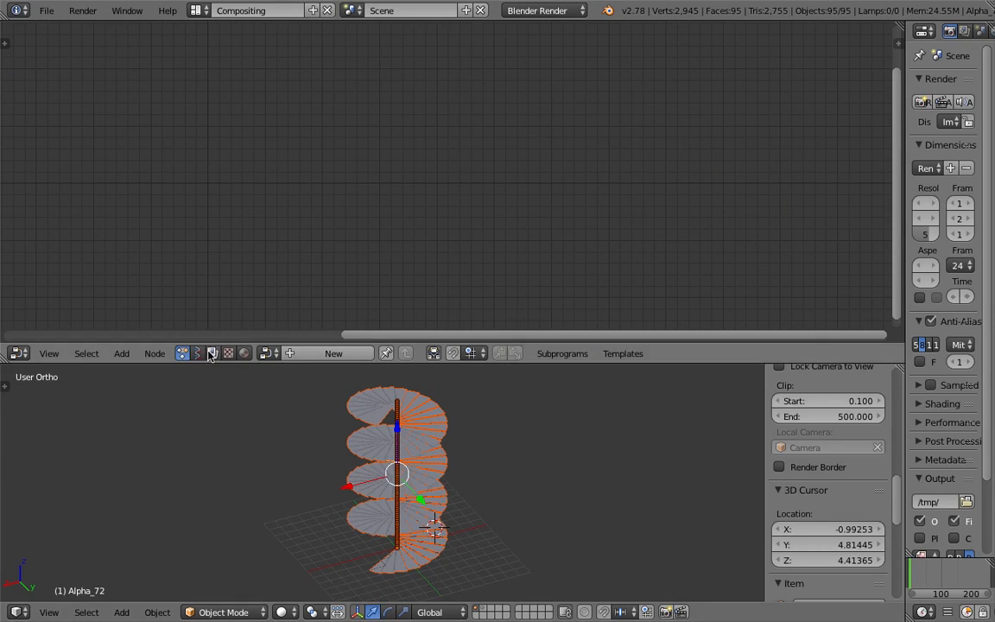
left_click(267, 354)
left_click(277, 378)
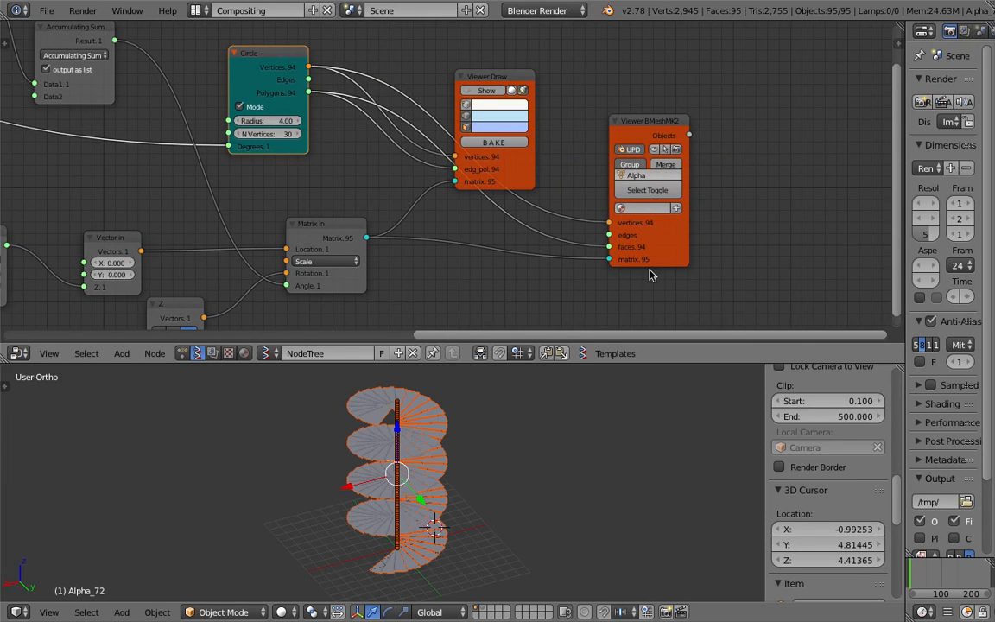
left_click(938, 580)
middle_click_drag(555, 500, 550, 501)
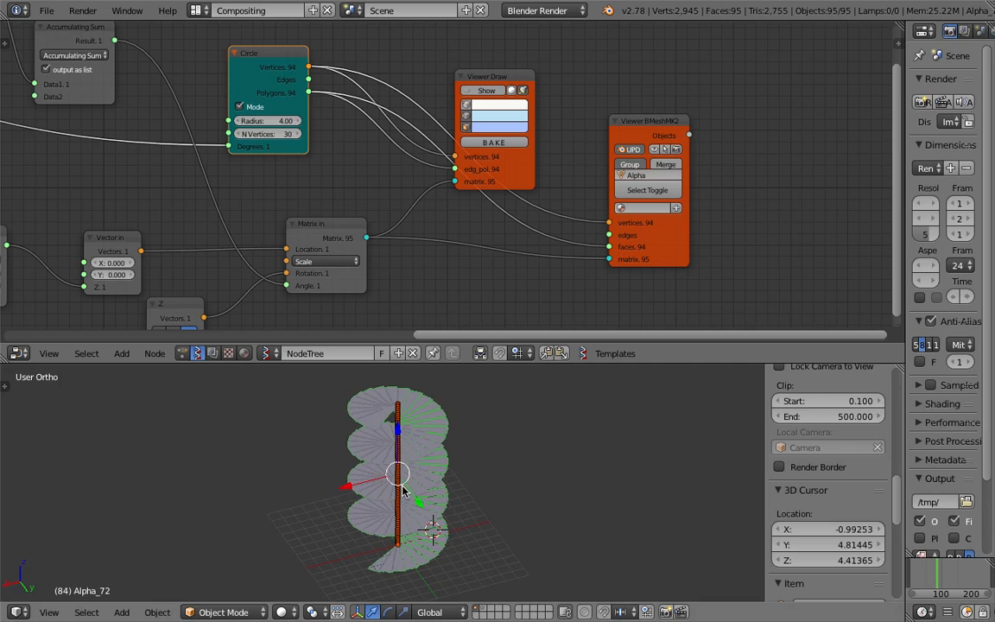
Step: Switch the node editor to Animation Nodes and create a new node tree
left_click(181, 353)
left_click(267, 353)
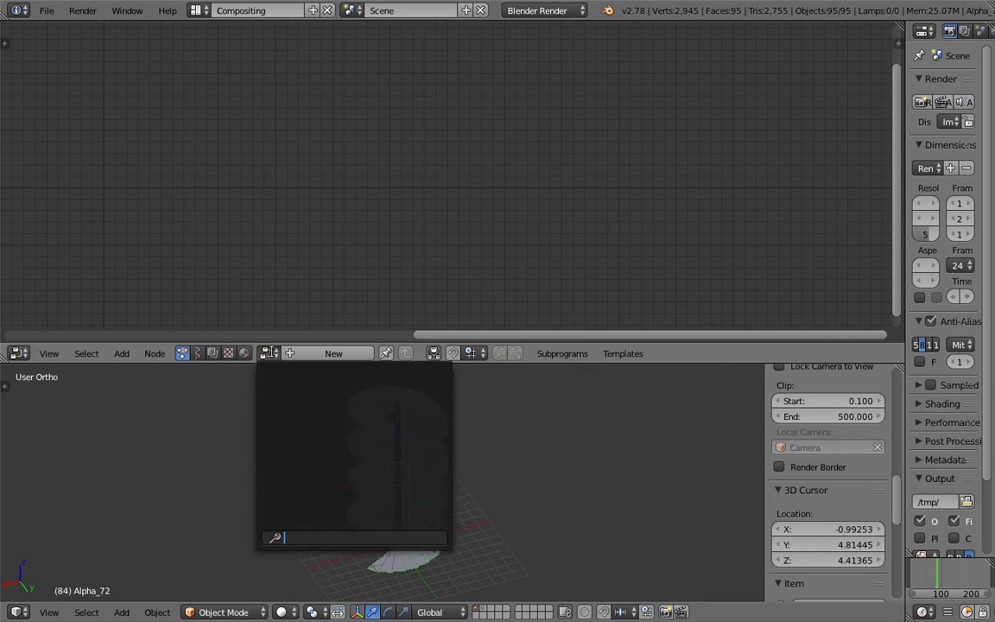
left_click(303, 354)
key("space")
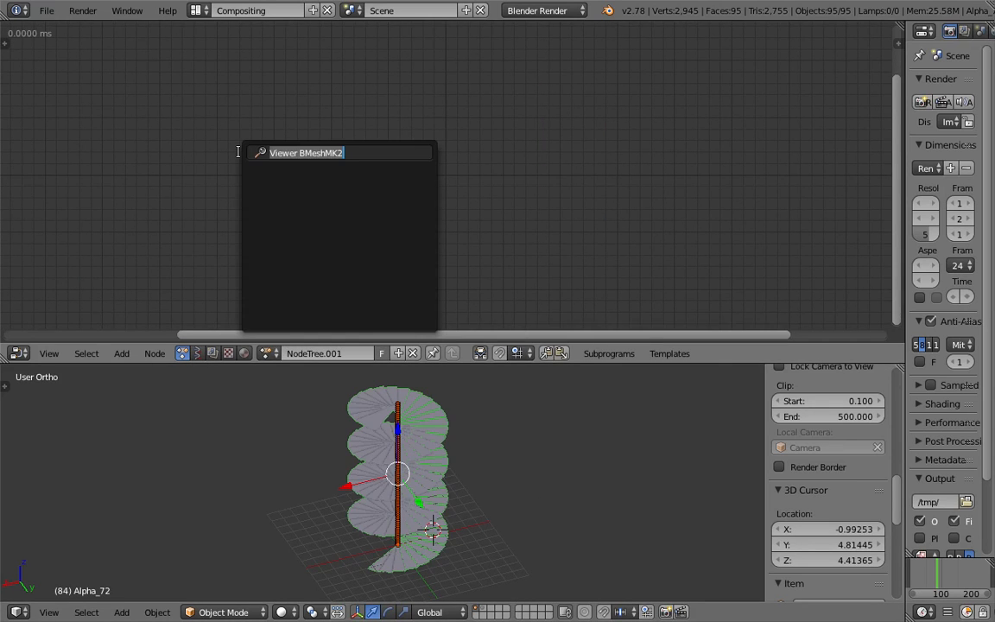
key("Escape")
Step: Add an Objects from Group node and assign it the group Alpha
key("shift+a")
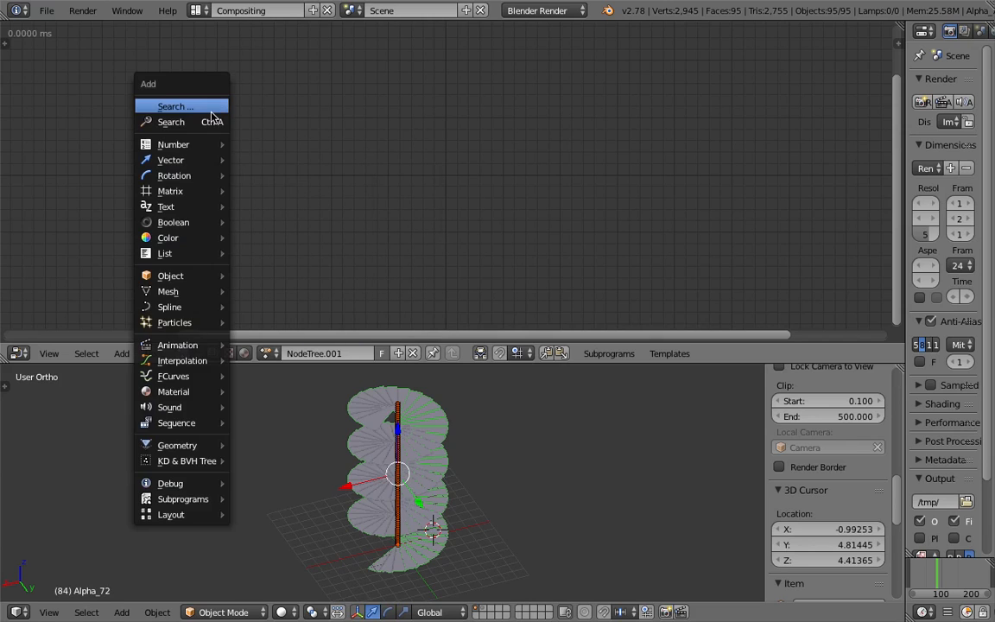
left_click(209, 121)
type("objects")
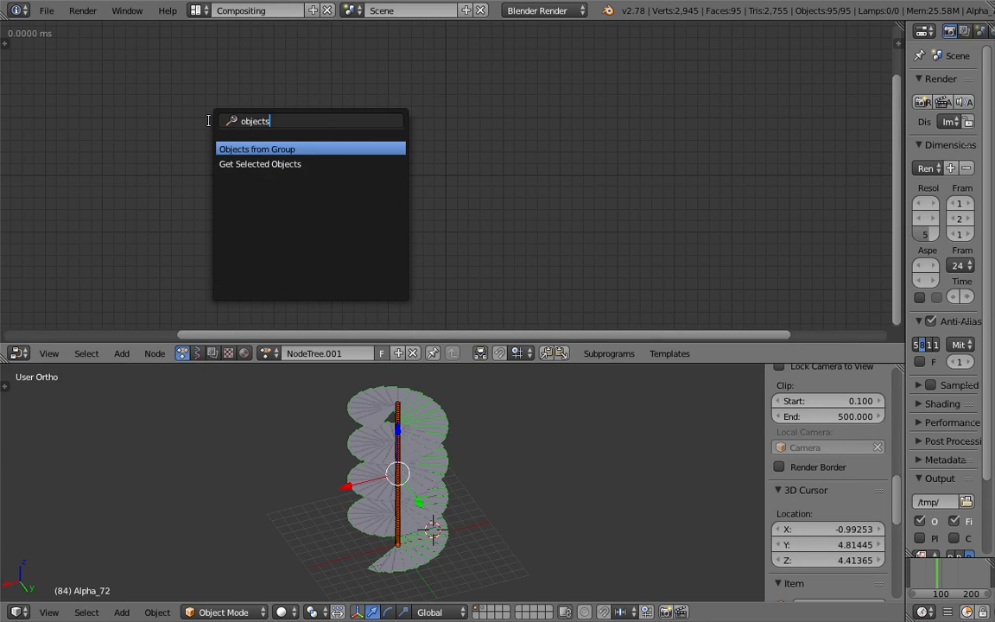
key("Return")
left_click(210, 125)
left_click(238, 161)
left_click(226, 175)
Step: Create a loop over the group's object list, placing its Loop Input node beside the Invoke Subprogram node
key("w")
left_click(362, 131)
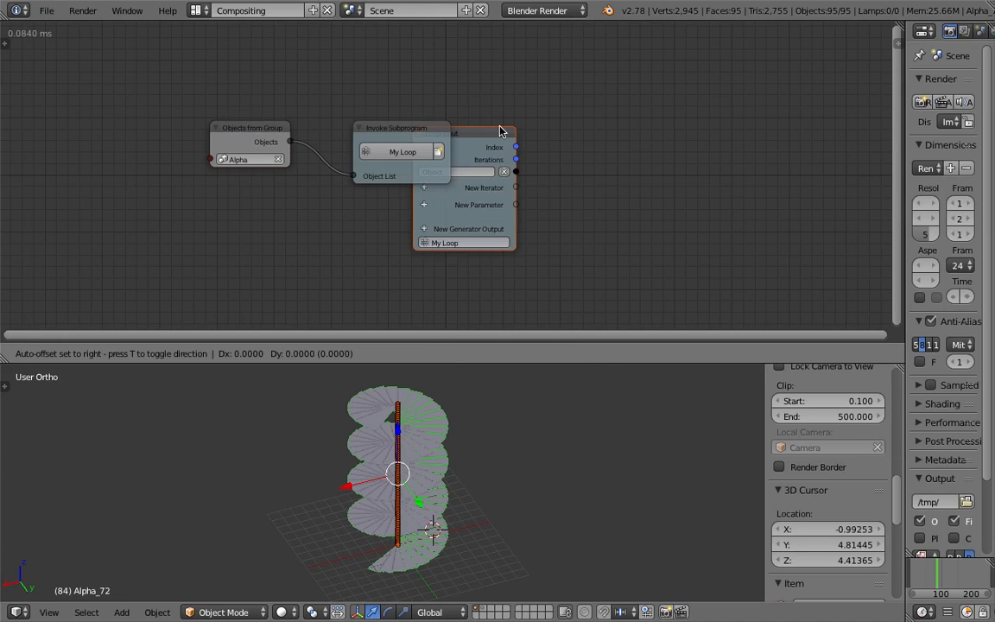
left_click(529, 109)
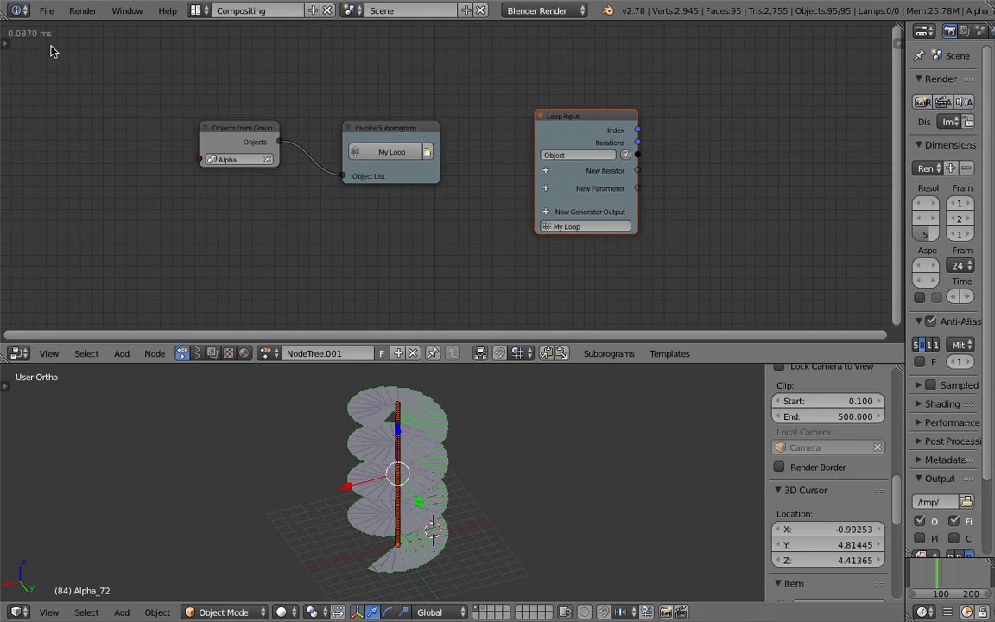
left_click(5, 40)
left_click(9, 128)
left_click_drag(62, 72, 58, 106)
left_click_drag(123, 73, 65, 81)
Step: Add an Object Transforms Output node controlling rotation on all three axes and connect the loop's Object output to it
middle_click_drag(457, 80, 261, 98)
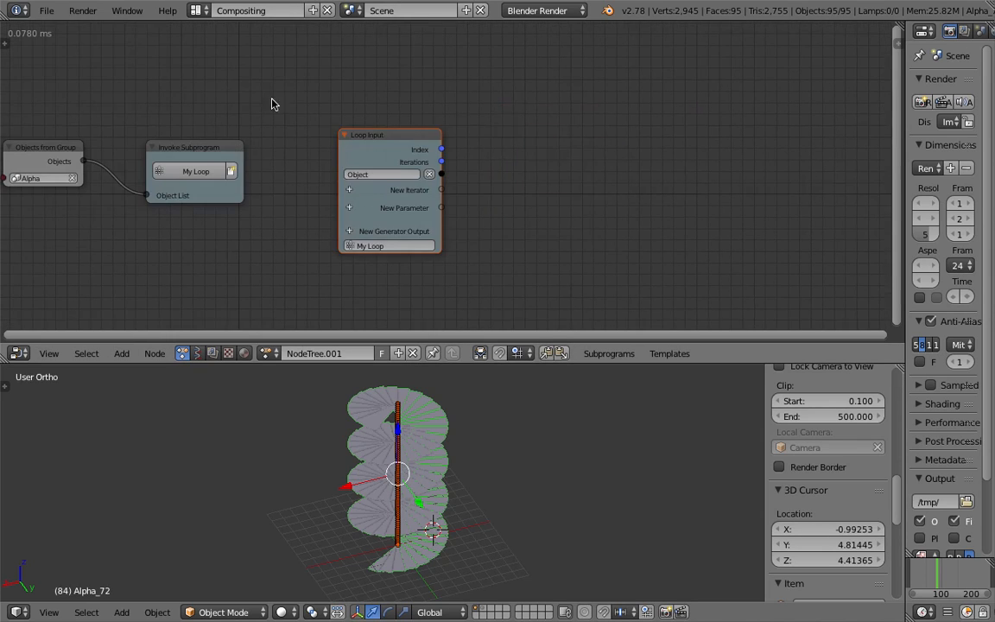
key("ctrl+a")
type("pbkjec")
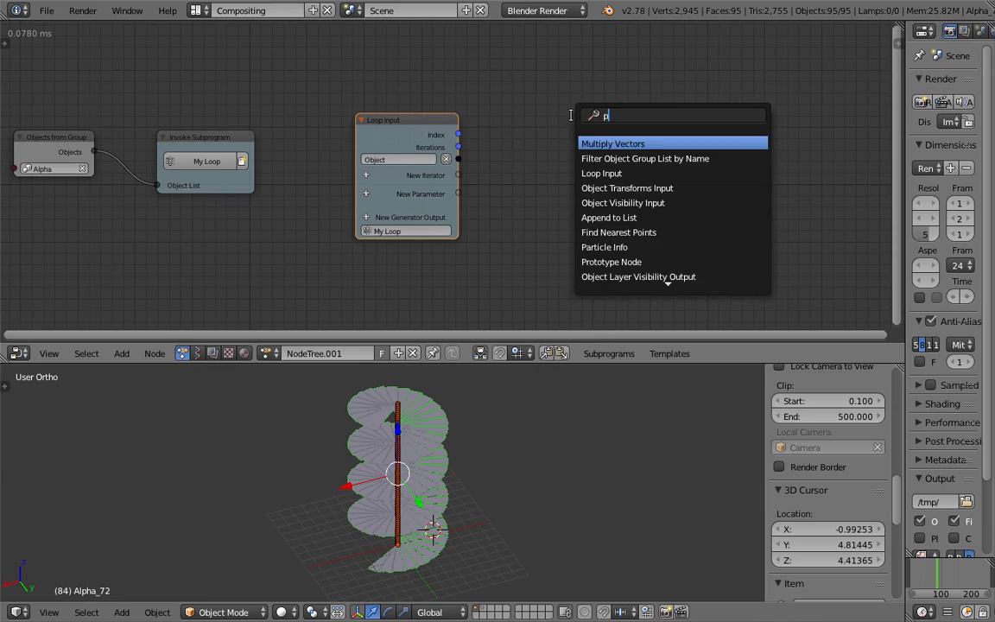
type("object r")
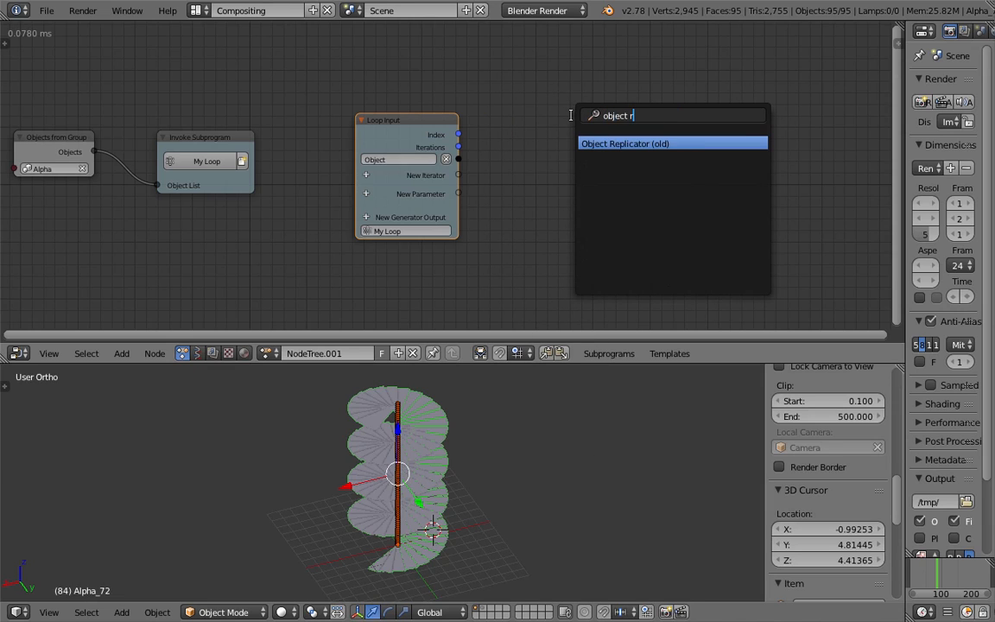
key("Down")
key("Down")
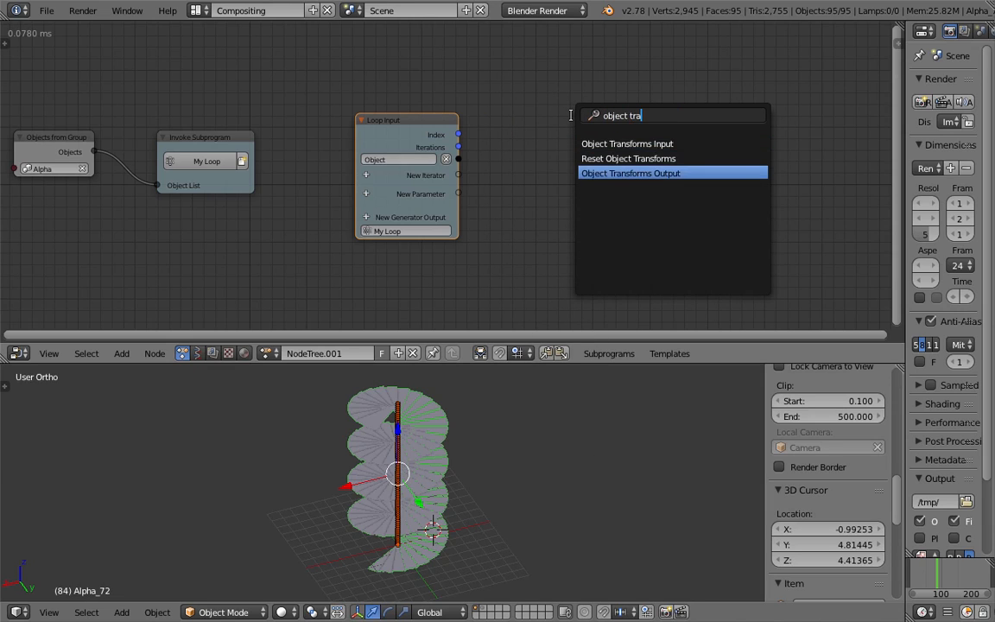
key("Return")
left_click(593, 156)
left_click_drag(460, 157, 657, 198)
left_click_drag(639, 156, 683, 158)
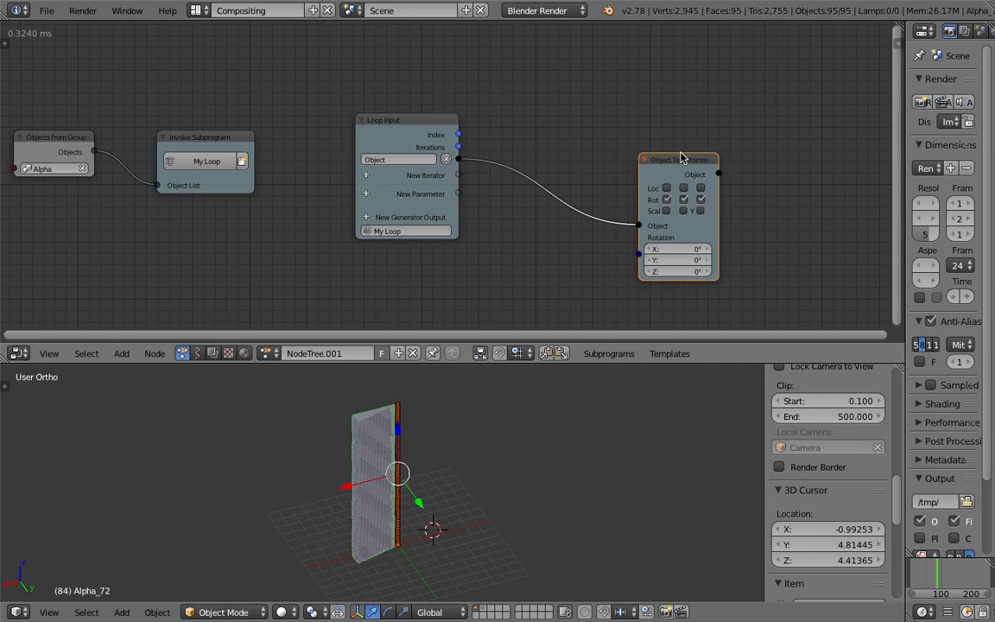
Step: Enlarge the 3D view and move the Loop Input and Object Transforms Output nodes farther apart
middle_click_drag(570, 299, 558, 263)
middle_click_drag(426, 492, 459, 473)
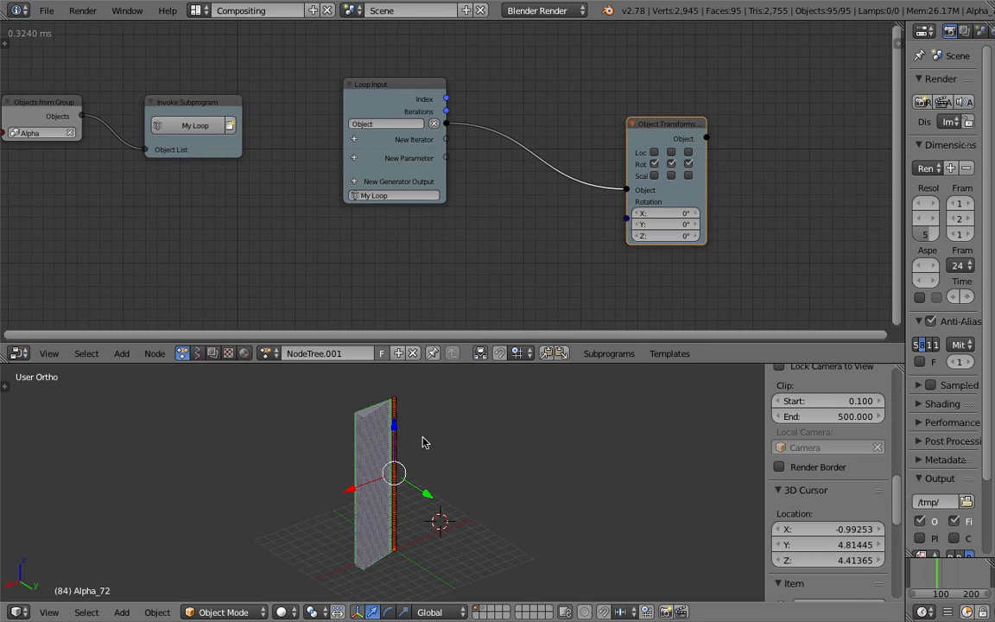
left_click_drag(455, 363, 462, 315)
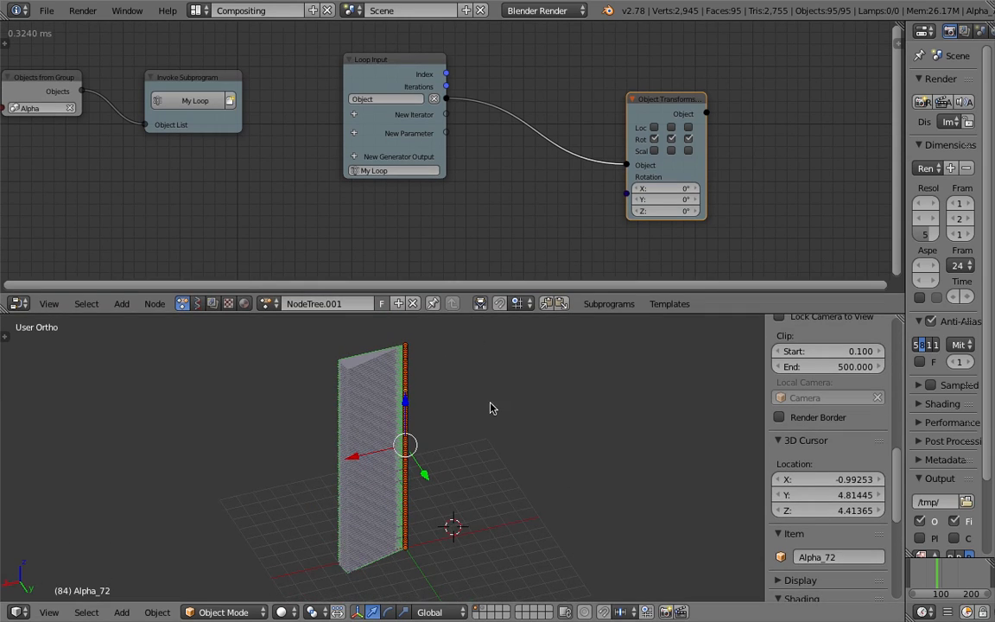
left_click_drag(667, 173, 685, 175)
middle_click_drag(411, 411, 506, 415)
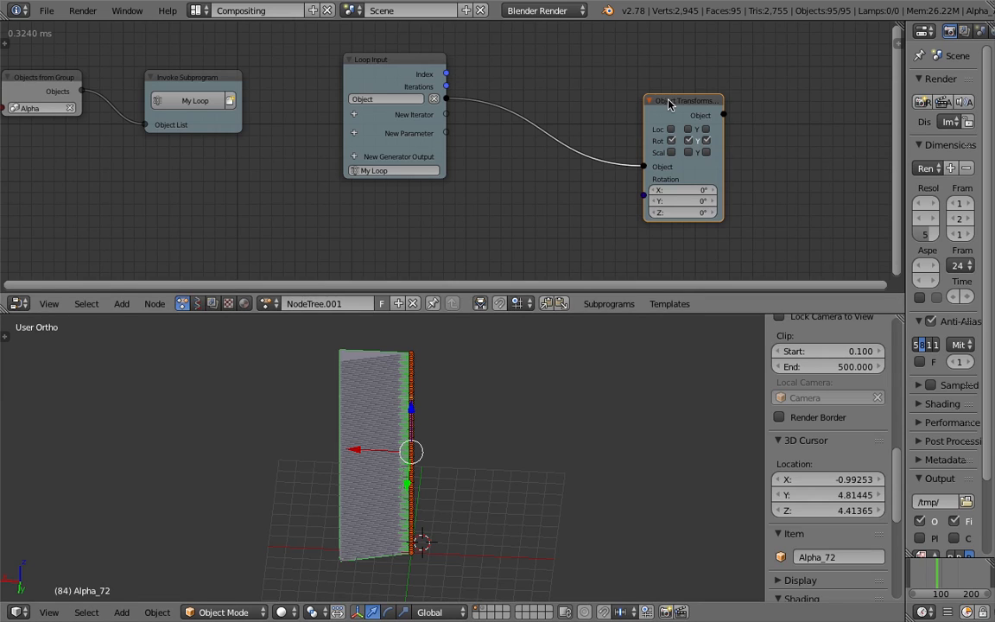
left_click_drag(667, 103, 696, 103)
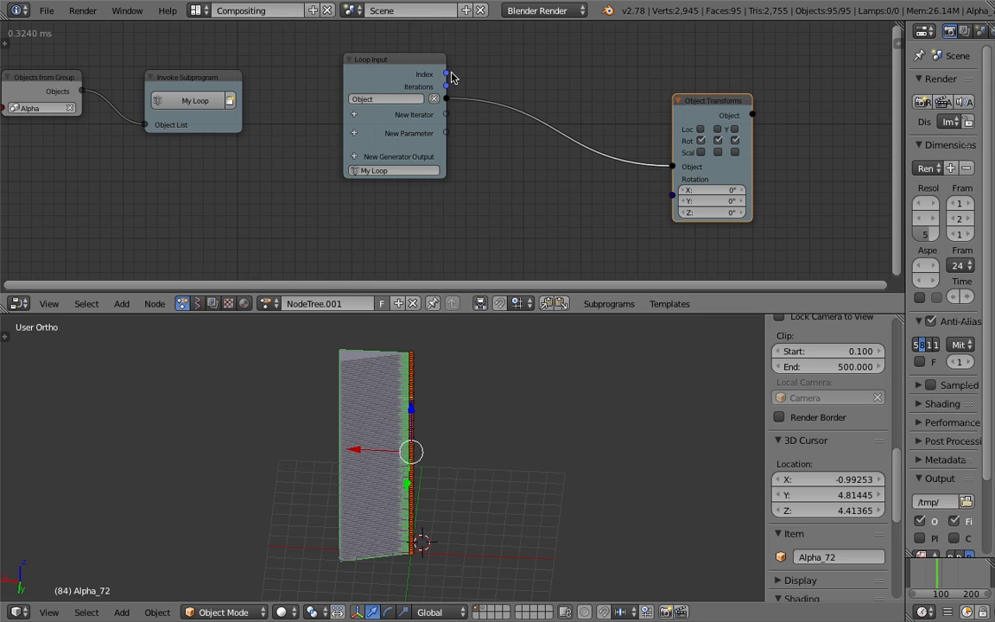
left_click_drag(424, 83, 400, 84)
Step: Add a Math node between Loop Input and Object Transforms Output and set its operation to Divide
key("ctrl+a")
type("math")
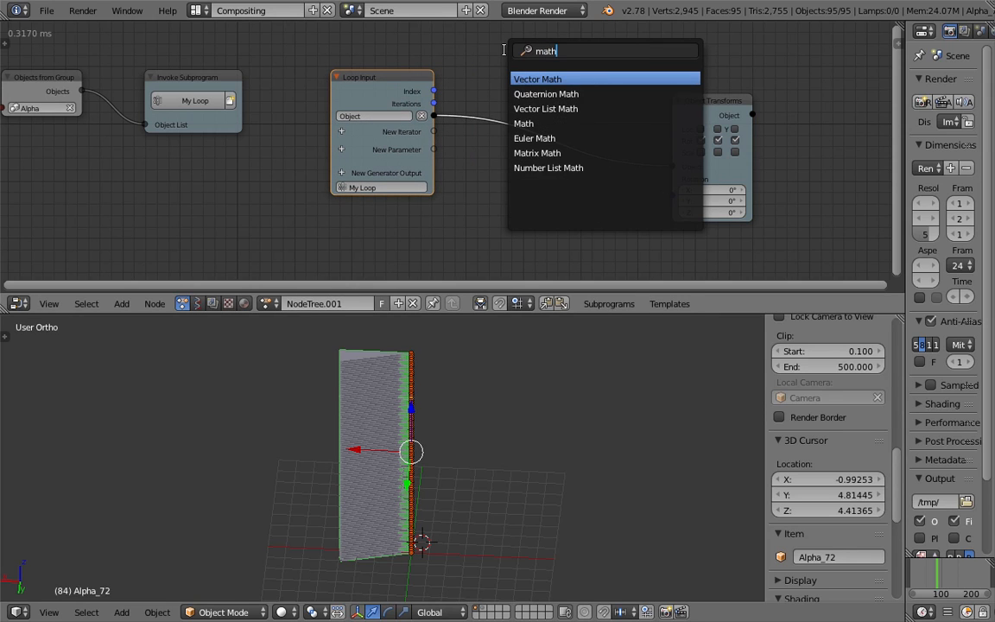
key("Down")
key("Down")
key("Down")
key("Return")
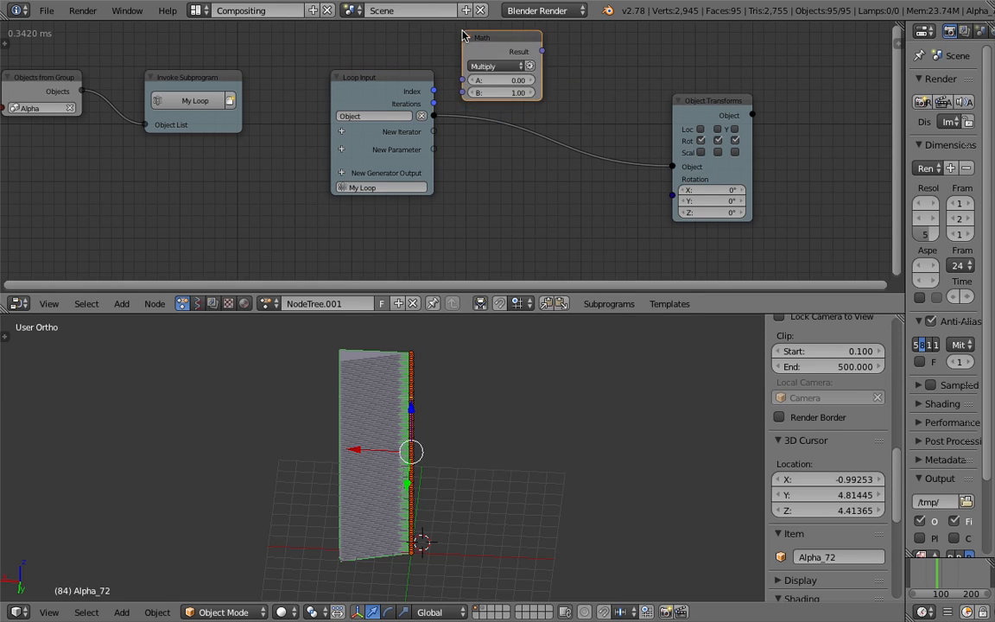
left_click(492, 71)
left_click(495, 68)
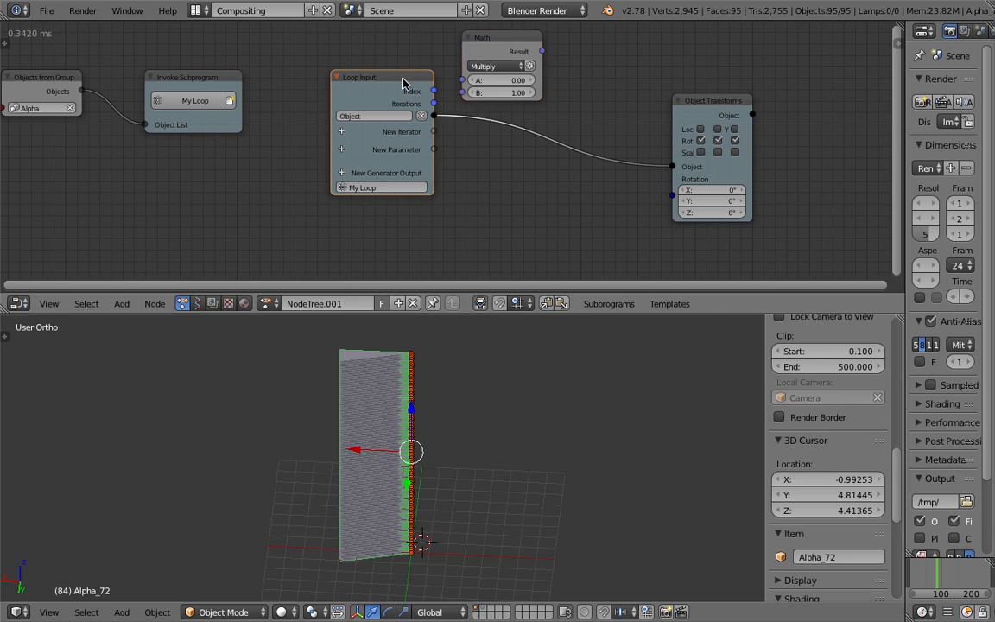
left_click_drag(406, 82, 385, 88)
left_click(495, 67)
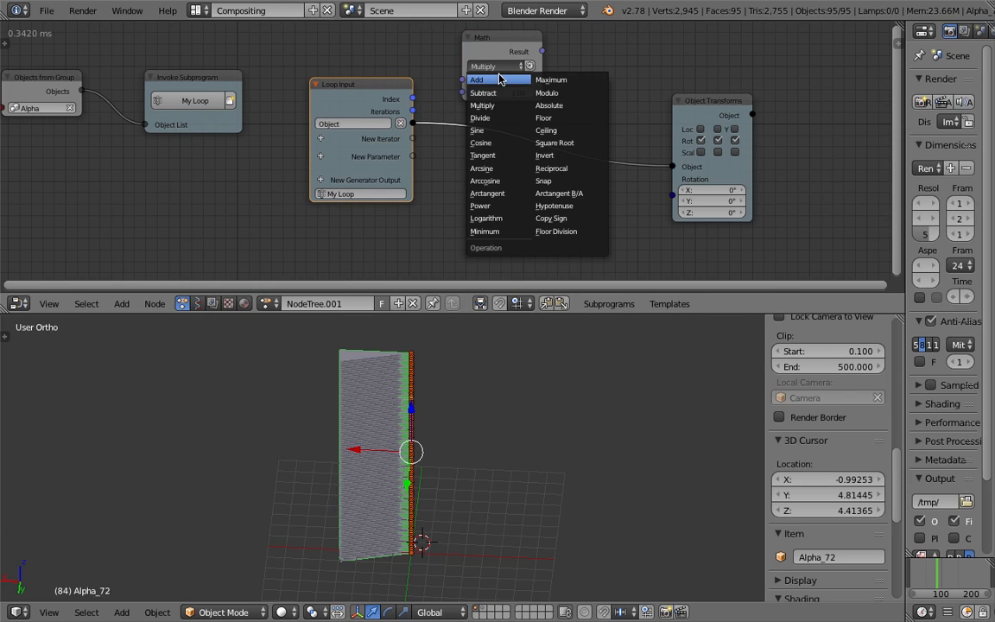
left_click(489, 118)
Step: Connect the loop's Index and Iterations to the Divide node's A and B, and its Result to the Rotation input
left_click_drag(412, 99, 463, 92)
left_click_drag(542, 51, 551, 57)
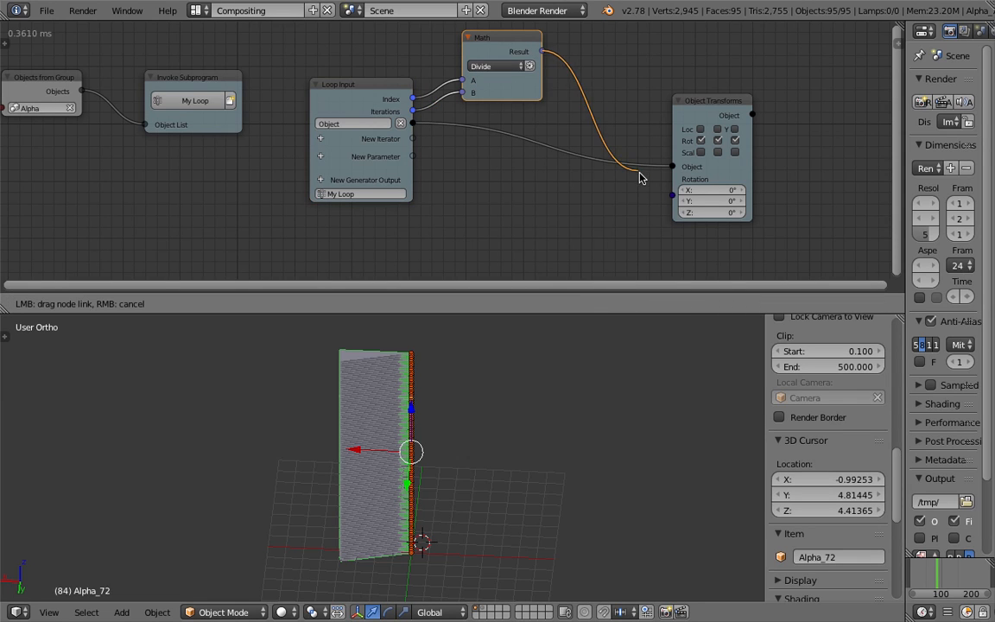
left_click_drag(639, 177, 644, 180)
middle_click_drag(563, 405, 466, 473)
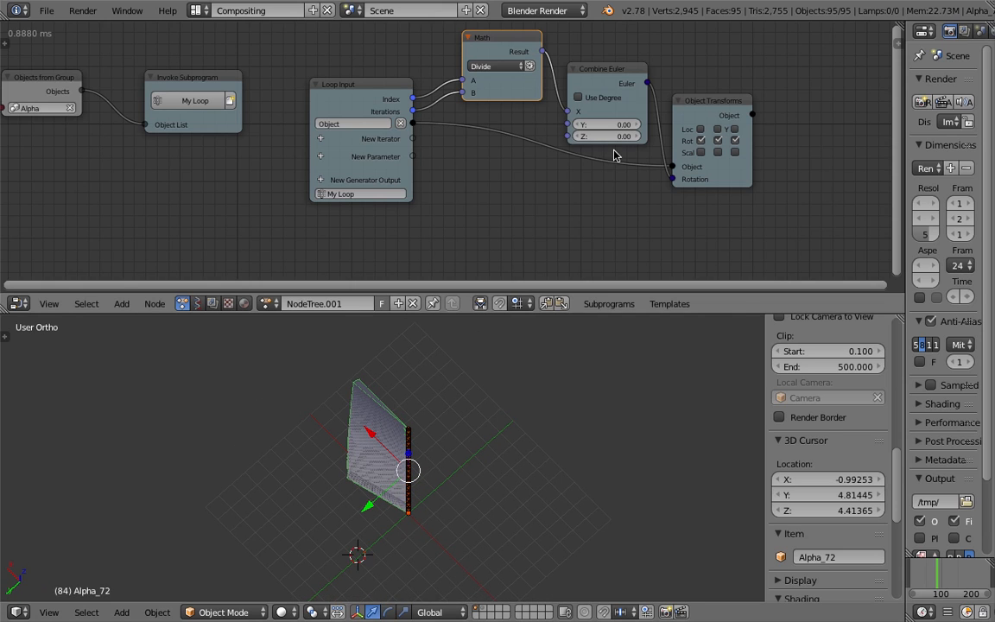
Step: Turn on Use Degree in the Combine Euler node
left_click(603, 101)
left_click(601, 101)
left_click(602, 101)
Step: Spread out the Divide and Object Transforms Output nodes and delete the Combine Euler node between them
left_click_drag(697, 104, 736, 129)
left_click_drag(593, 70, 610, 79)
left_click_drag(533, 63, 539, 218)
left_click_drag(615, 84, 615, 281)
middle_click_drag(606, 242, 577, 158)
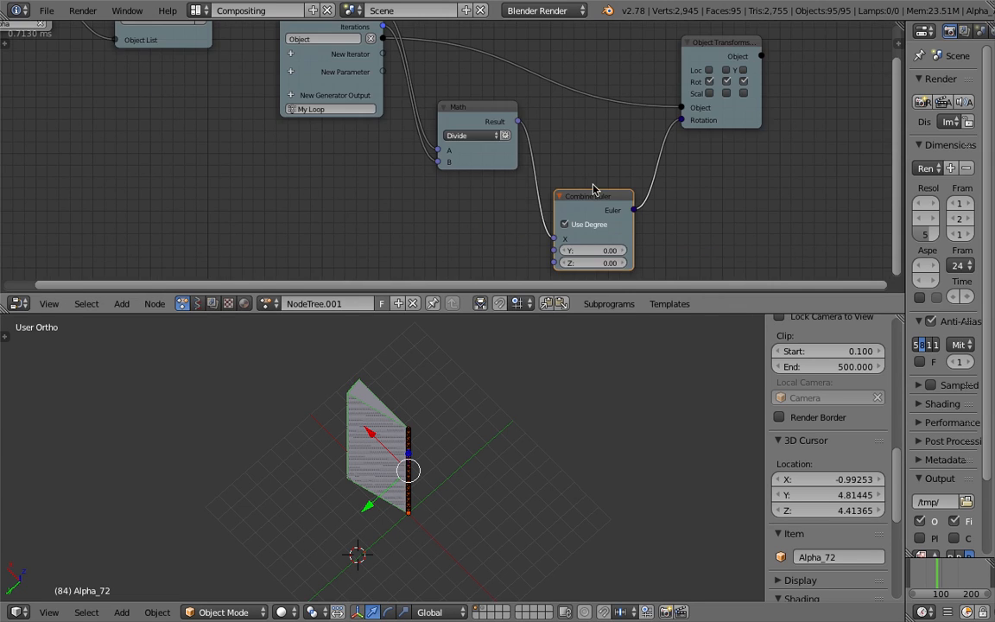
key("x")
left_click_drag(475, 108, 471, 129)
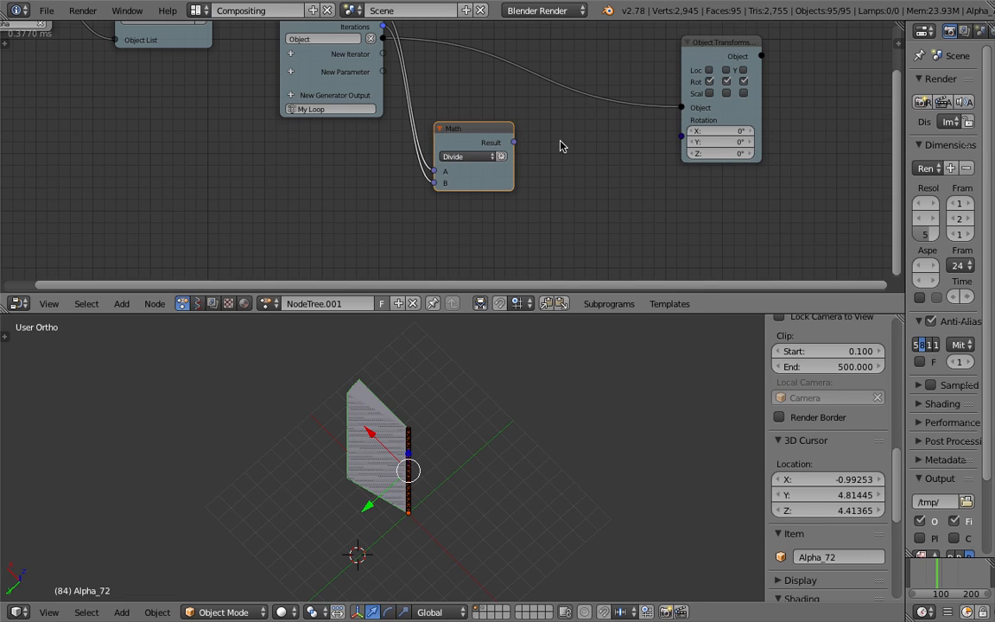
Step: Add a new Combine Euler node with its Euler output connected to the Rotation input of Object Transforms Output
key("ctrl+a")
type("eul")
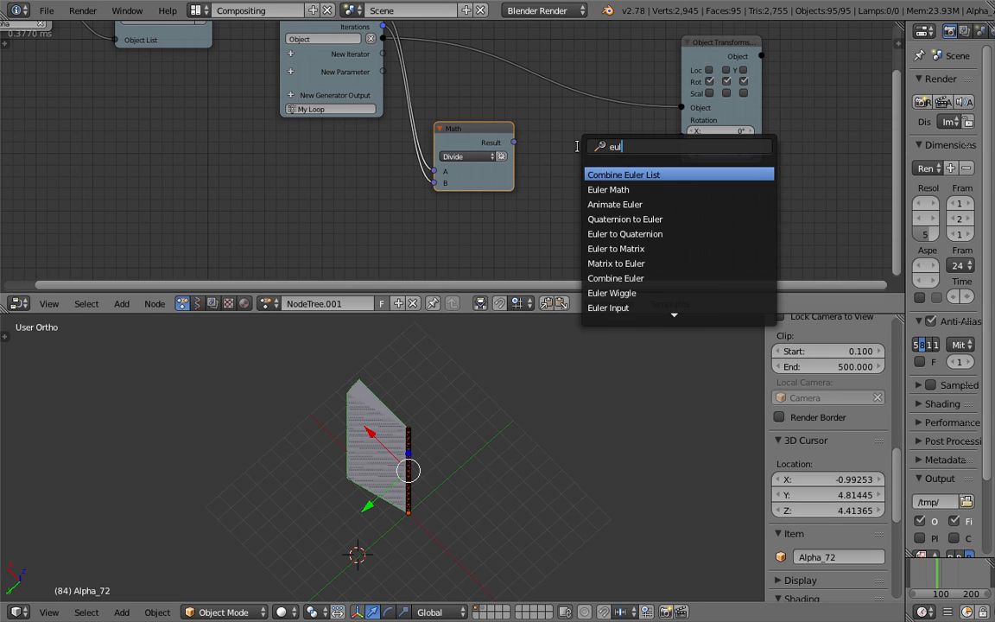
key("Down")
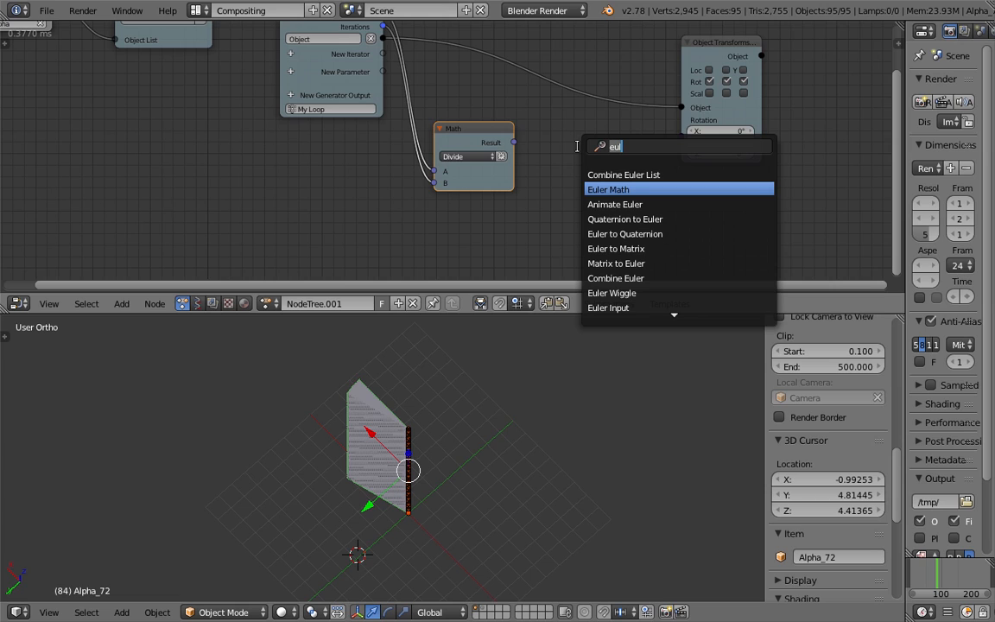
type("combine e")
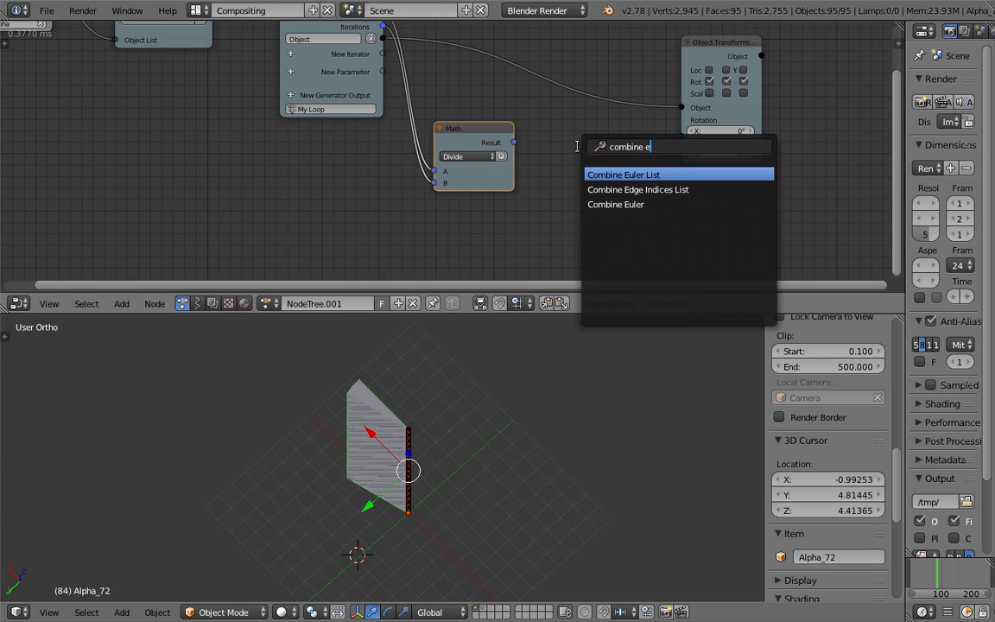
key("Down")
key("Down")
key("Return")
left_click(535, 139)
left_click_drag(658, 166, 636, 147)
left_click_drag(485, 130, 475, 147)
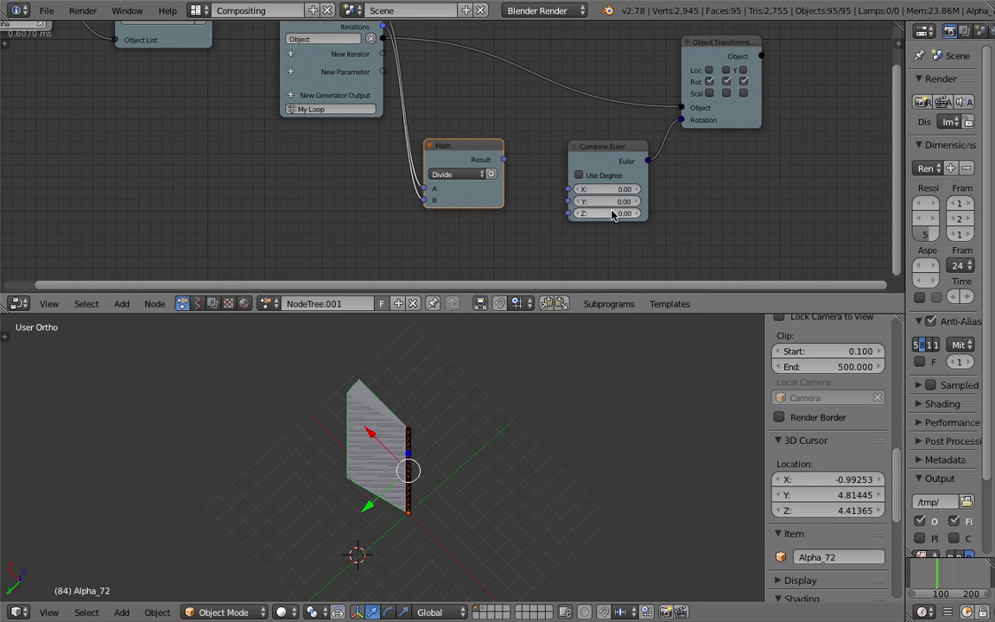
Step: Connect the Divide node's Result to the Z input of Combine Euler and deselect all objects in the 3D view
mouse_move(611, 215)
left_mouse_down()
mouse_move(630, 216)
mouse_move(600, 216)
mouse_move(622, 215)
left_mouse_up()
left_click_drag(504, 160, 569, 213)
middle_click_drag(468, 391, 458, 277)
key("a")
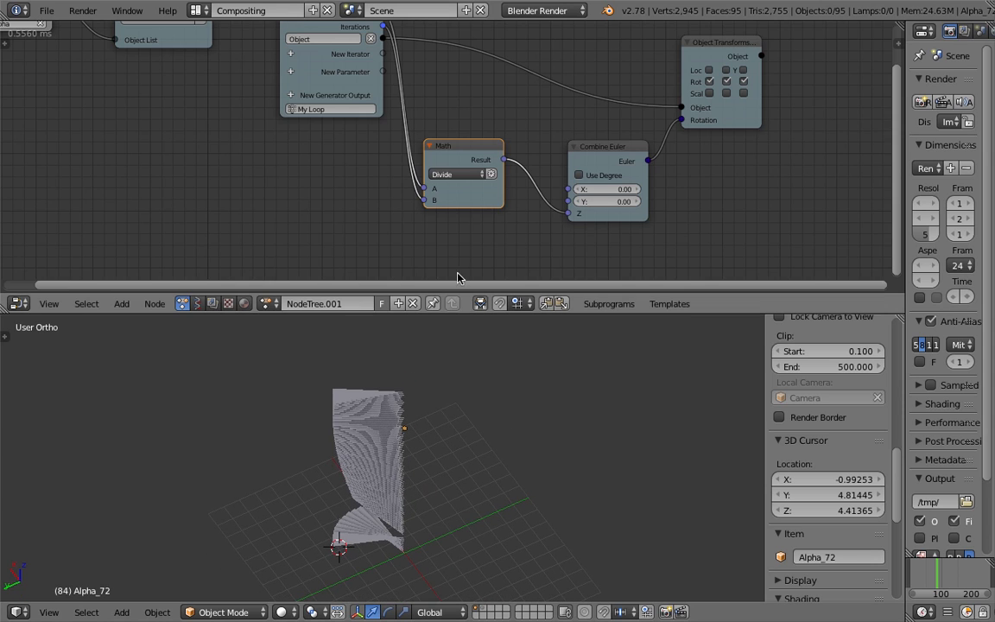
Step: Move Combine Euler and Object Transforms Output away from the Divide node, and try Use Degree on and off
mouse_move(461, 146)
left_mouse_down()
mouse_move(469, 122)
mouse_move(463, 138)
left_mouse_up()
middle_click_drag(474, 168, 437, 185)
left_click_drag(691, 58, 734, 46)
left_click_drag(587, 154, 634, 141)
left_click(619, 164)
left_click(620, 165)
left_click(619, 165)
left_click(619, 165)
left_click_drag(604, 152, 642, 141)
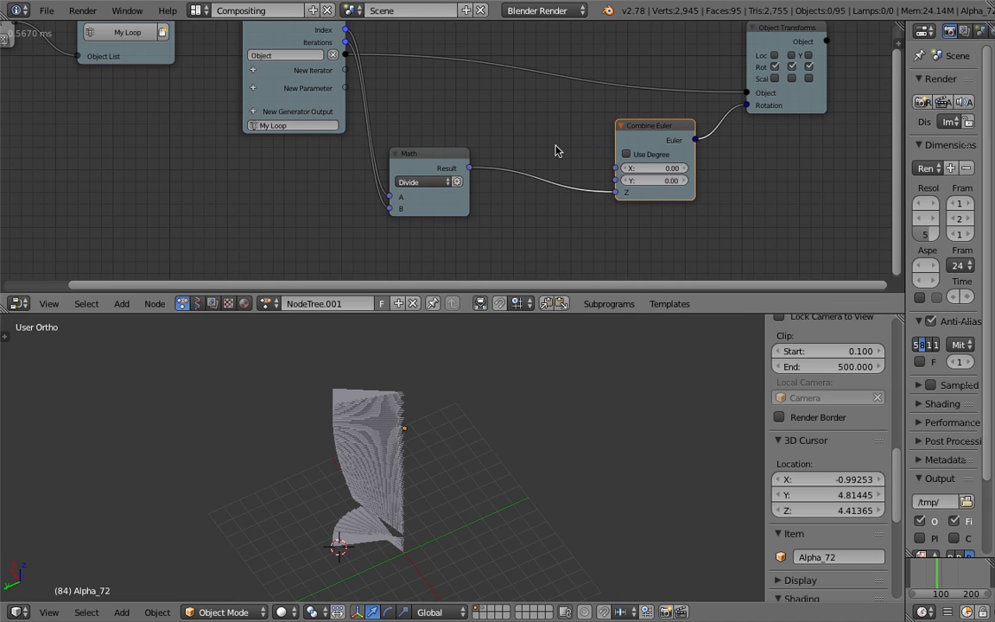
Step: Duplicate the Divide node, set the copy to Multiply and insert it into the link to Combine Euler's Z input
key("shift+a")
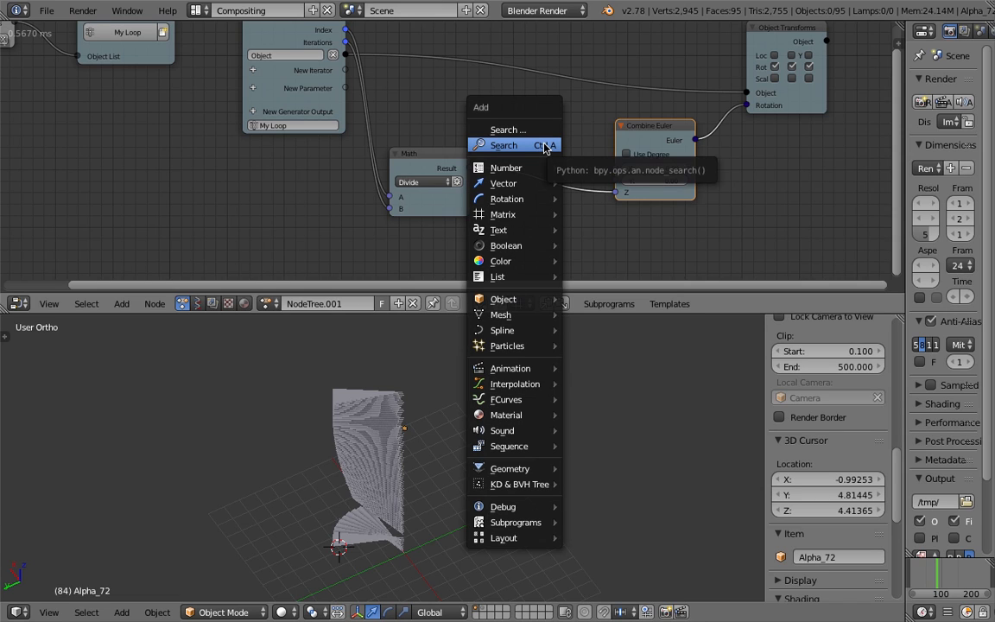
left_click(543, 145)
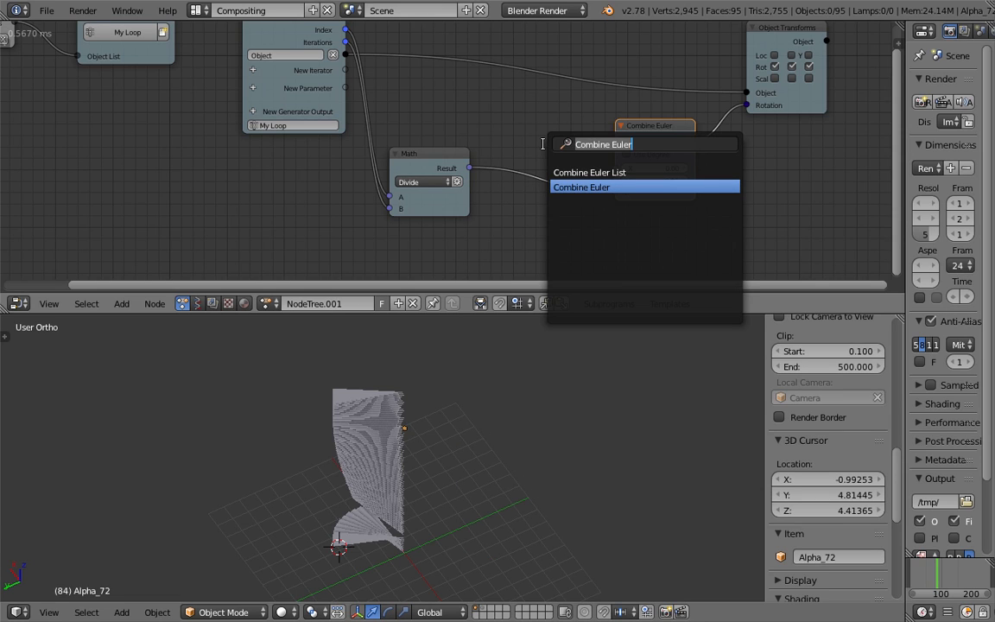
left_click(456, 156)
key("shift+d")
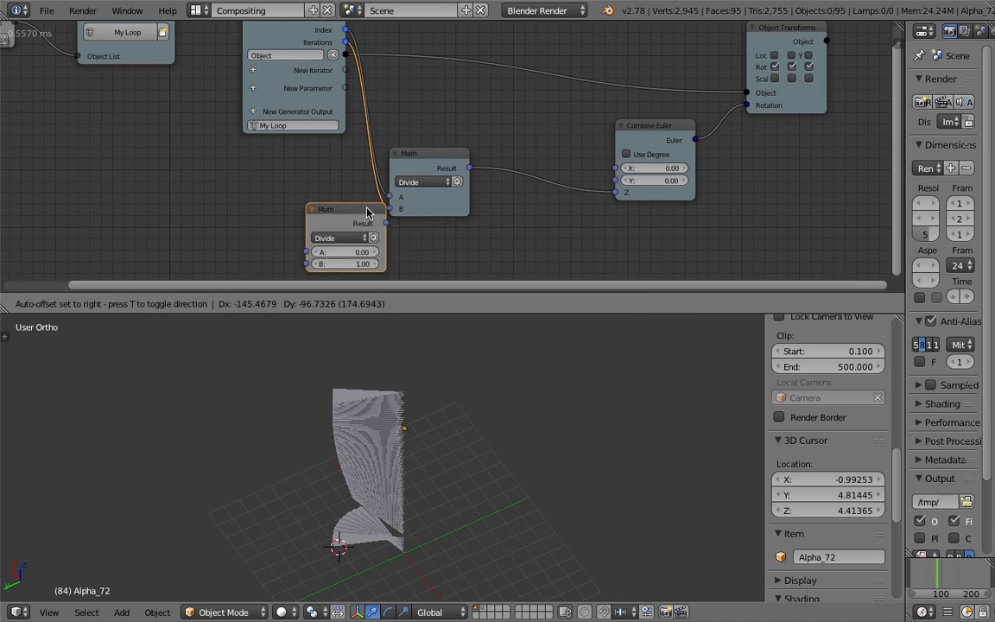
left_click(540, 222)
left_click(516, 248)
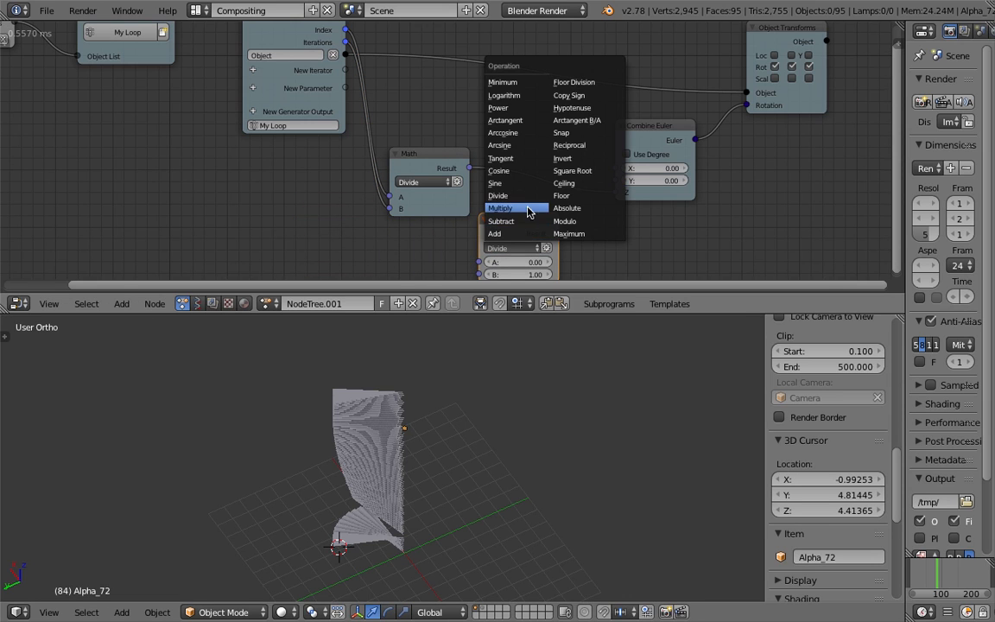
left_click(528, 209)
left_click_drag(518, 216, 529, 163)
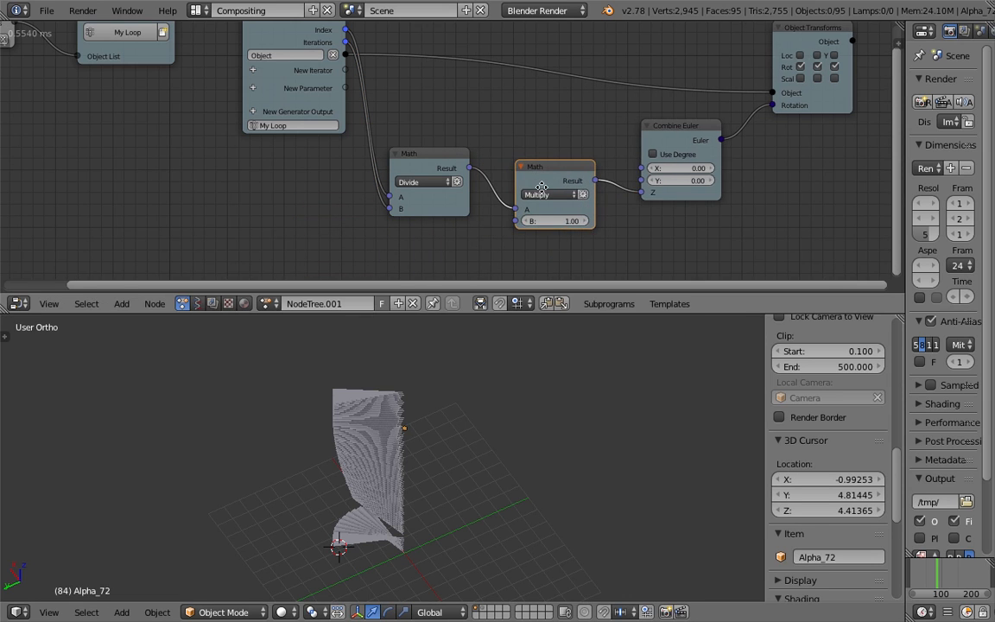
Step: Set the Multiply node's B value to 27.67 to strengthen the spiral's twist
middle_click_drag(558, 211, 547, 197)
left_click_drag(551, 207, 717, 208)
middle_click_drag(519, 482, 464, 450)
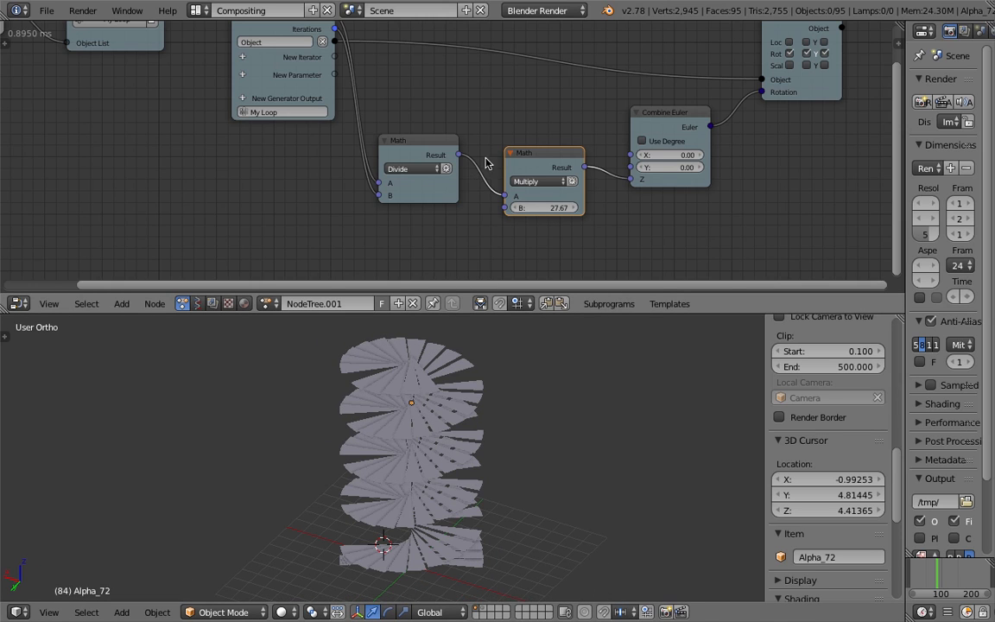
Step: Rearrange the Divide, Multiply and Combine Euler nodes between Loop Input and the object transforms output
middle_click_drag(530, 147, 505, 179)
middle_click_drag(503, 403, 466, 438)
scroll(469, 213, "up", 2)
left_click_drag(402, 174, 398, 139)
left_click_drag(518, 183, 501, 120)
left_click_drag(393, 140, 389, 113)
left_click_drag(513, 127, 502, 136)
left_click_drag(677, 140, 645, 135)
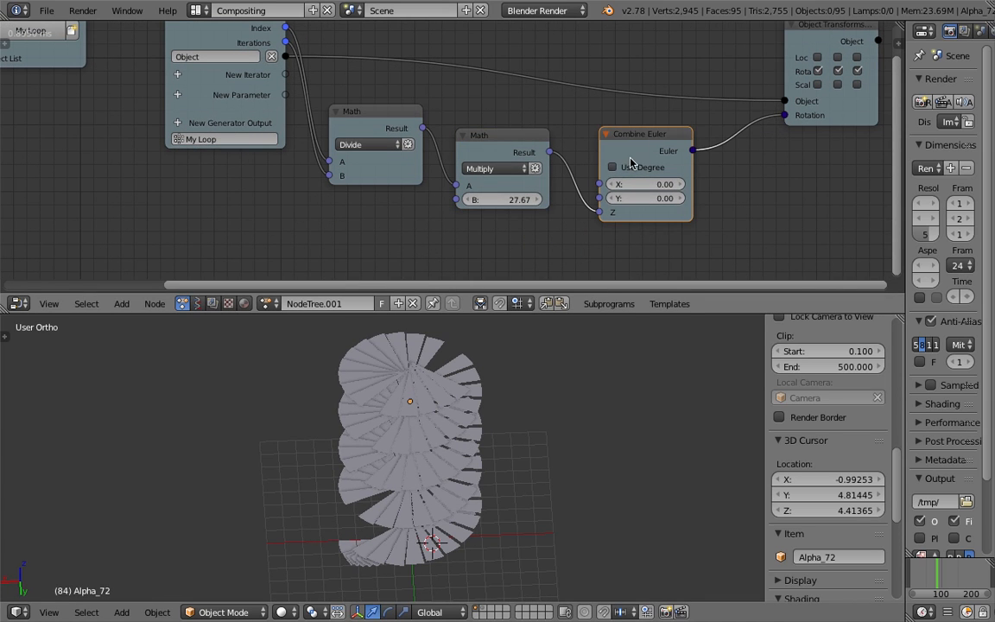
Step: Enable Use Degree on Combine Euler and raise the Multiply node's B value to 207.28
left_click(632, 168)
left_click_drag(501, 199, 596, 199)
middle_click_drag(445, 432, 436, 504)
Step: Add a Sort List node and insert it into the link between Objects from Group and Invoke Subprogram
middle_click_drag(199, 178, 429, 218)
scroll(428, 218, "down", 4)
middle_click_drag(303, 191, 370, 182)
scroll(370, 187, "up", 2)
key("shift+a")
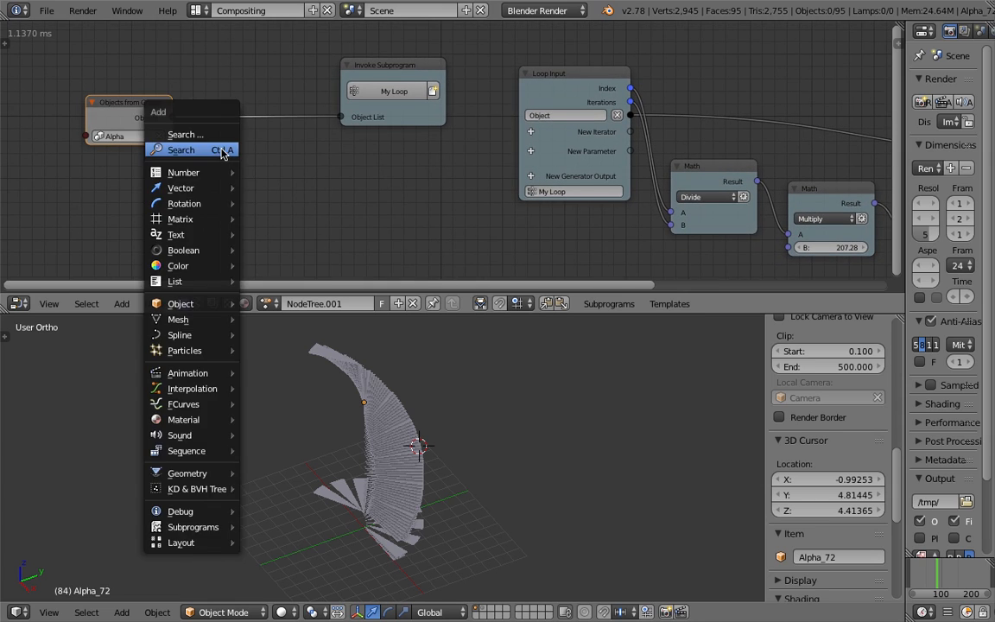
left_click(221, 149)
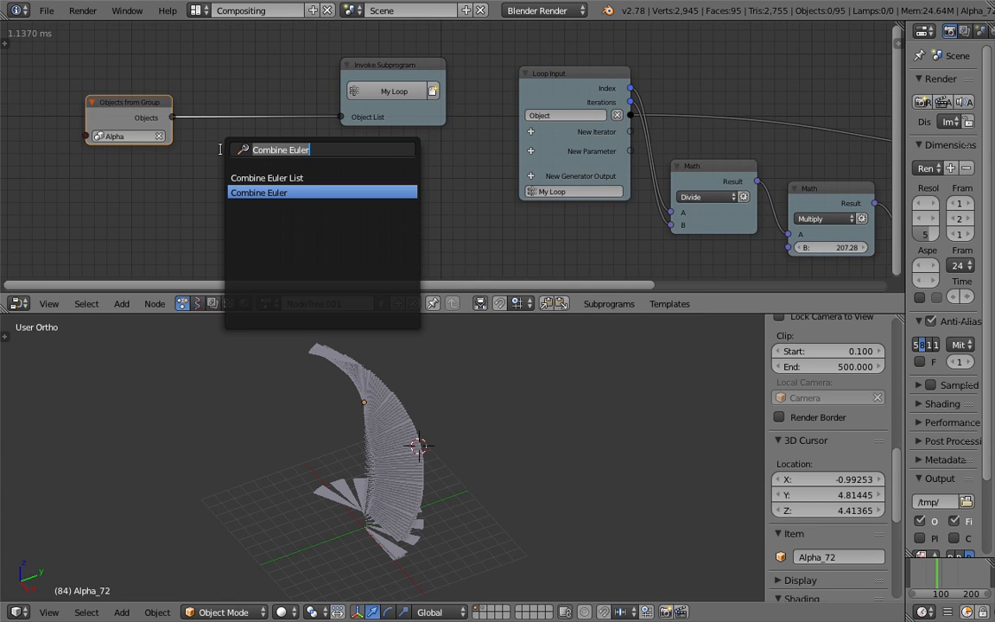
type("gro")
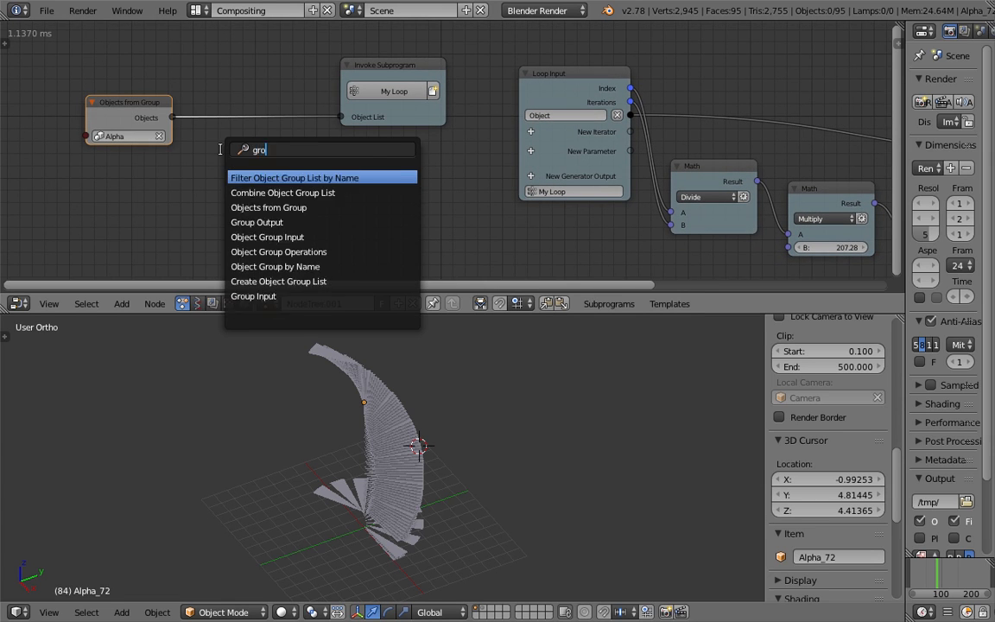
type("sort")
key("Return")
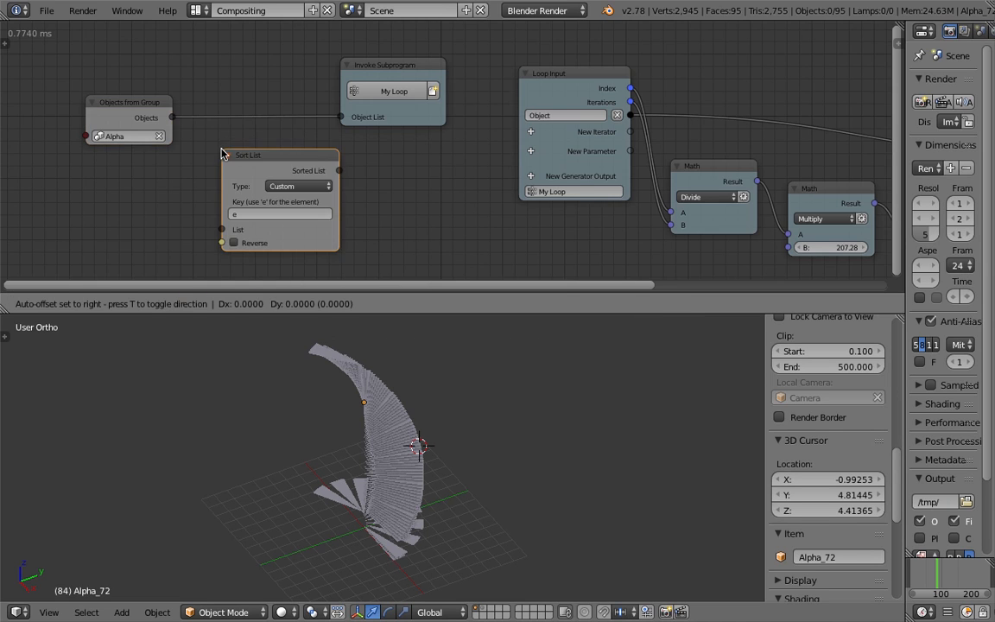
left_click(166, 91)
Step: Set the Sort List node's type to Direction and inspect the spiral
left_click(296, 132)
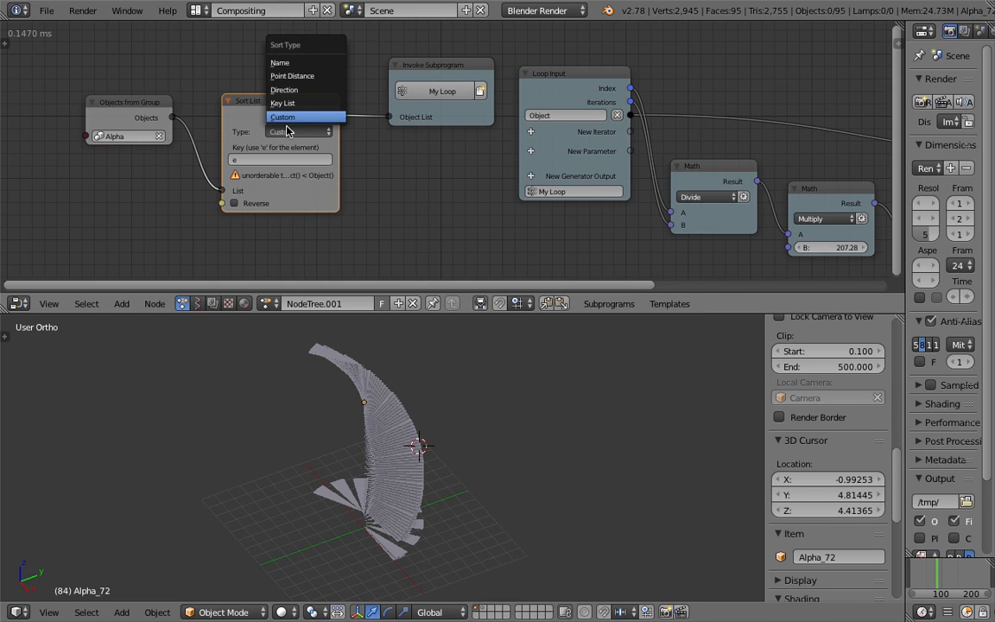
left_click(292, 91)
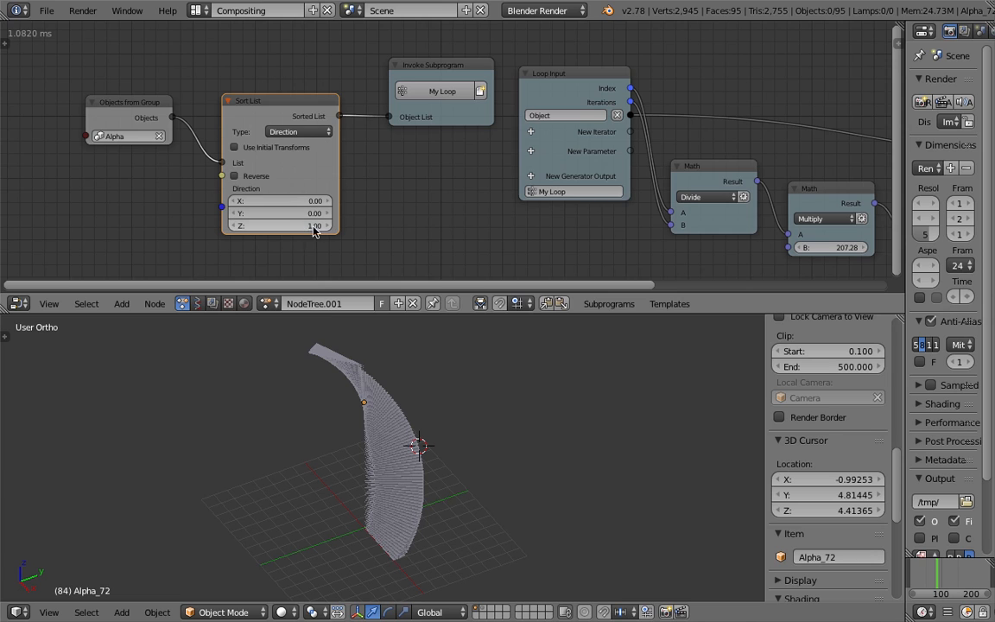
left_click(419, 400)
middle_click_drag(419, 400, 508, 414)
Step: Set the Multiply node's B value to 360 and increase it to 1080 for three full turns, then enlarge the 3D view
middle_click_drag(745, 227, 409, 181)
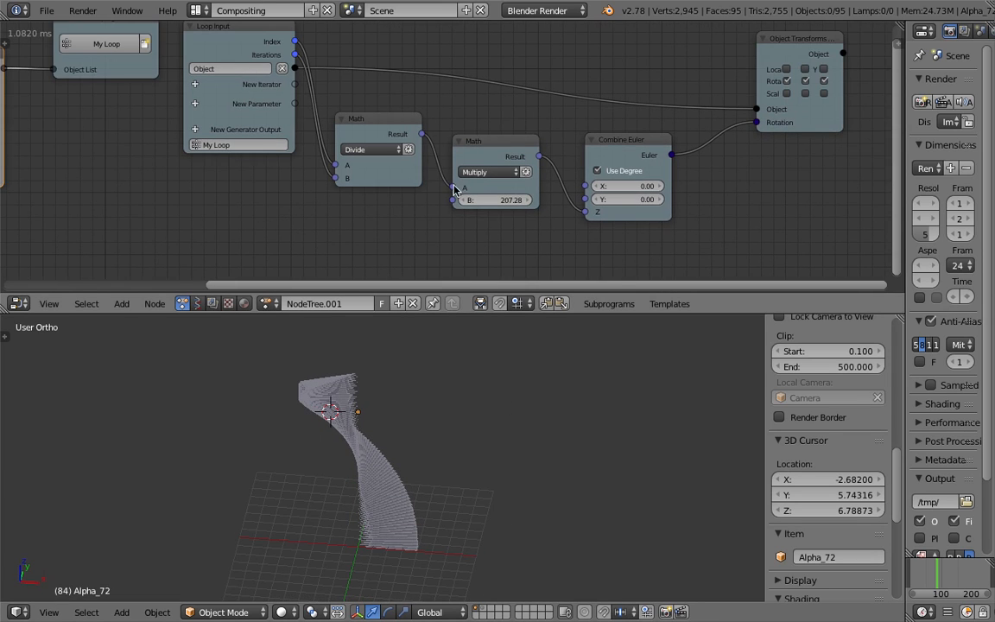
left_click_drag(494, 201, 534, 201)
left_click(494, 201)
type("360")
key("Return")
middle_click_drag(413, 427, 500, 316)
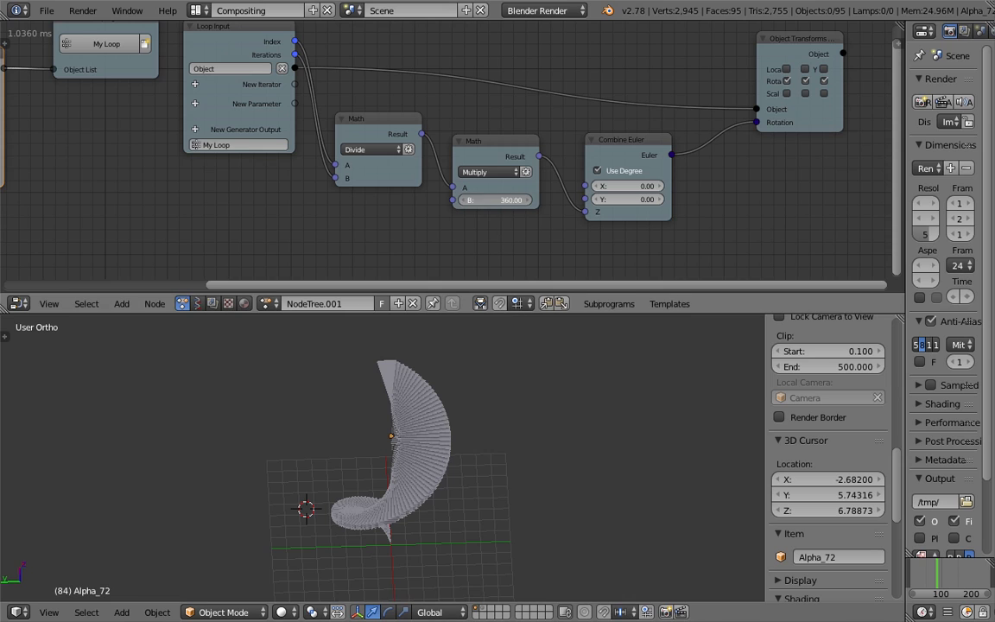
key("Return")
middle_click_drag(486, 404, 494, 277)
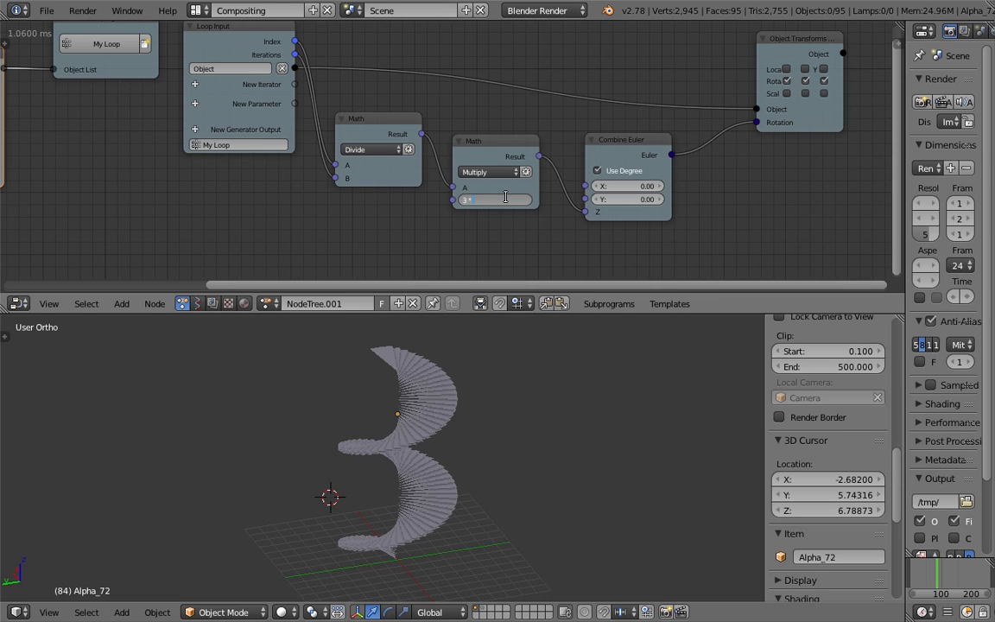
key("Return")
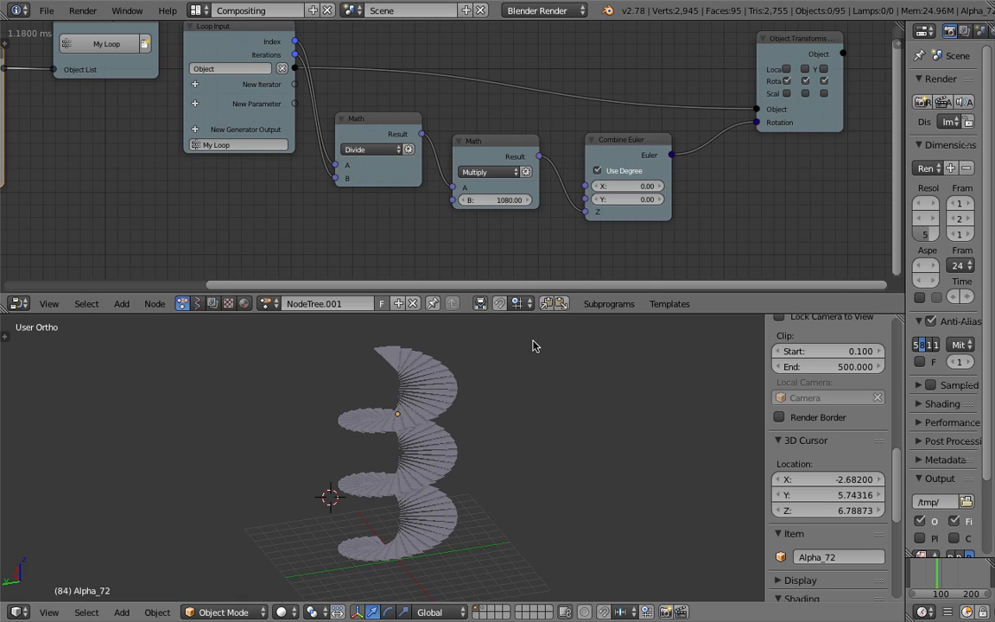
left_click_drag(533, 316, 533, 283)
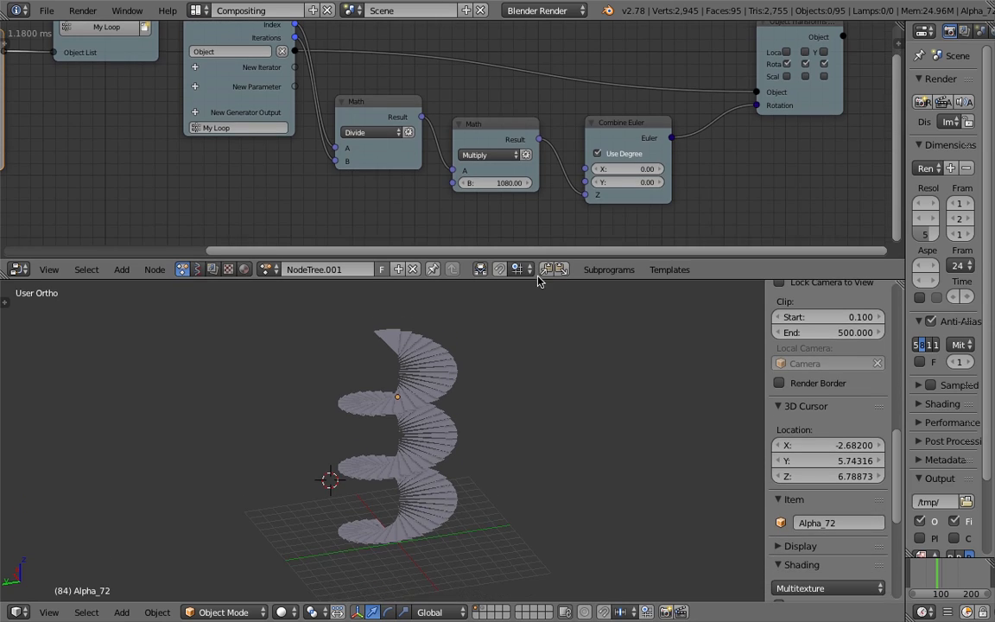
middle_click_drag(497, 371, 468, 435)
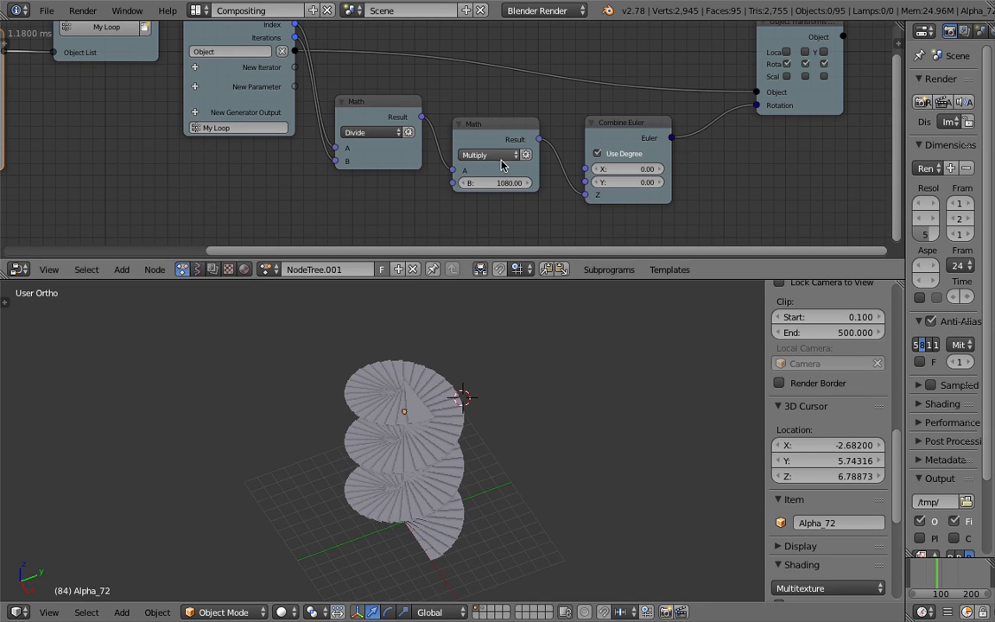
Step: Try other X and Y rotation values on Combine Euler and return both to 0
left_click_drag(627, 169, 639, 170)
left_click_drag(623, 182, 623, 184)
type("0")
key("Return")
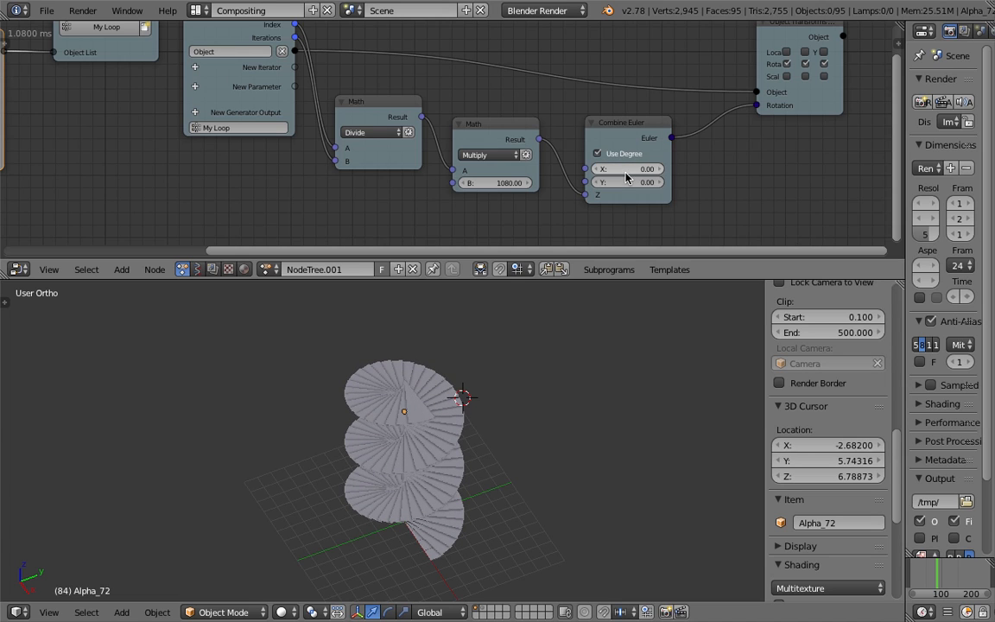
Step: Rearrange the math, Combine Euler and Object Transforms Output nodes to leave free space before the output
scroll(462, 159, "down", 1)
middle_click_drag(452, 148, 462, 163)
mouse_move(496, 144)
left_mouse_down()
mouse_move(501, 134)
mouse_move(488, 143)
left_mouse_up()
left_click_drag(642, 144, 669, 146)
left_click_drag(774, 124, 797, 122)
left_click_drag(639, 151, 599, 166)
Step: Insert an Euler Math node set to Add between Combine Euler and the Rotation input, with B's Z at 9.9°
middle_click_drag(760, 175, 695, 161)
key("ctrl+a")
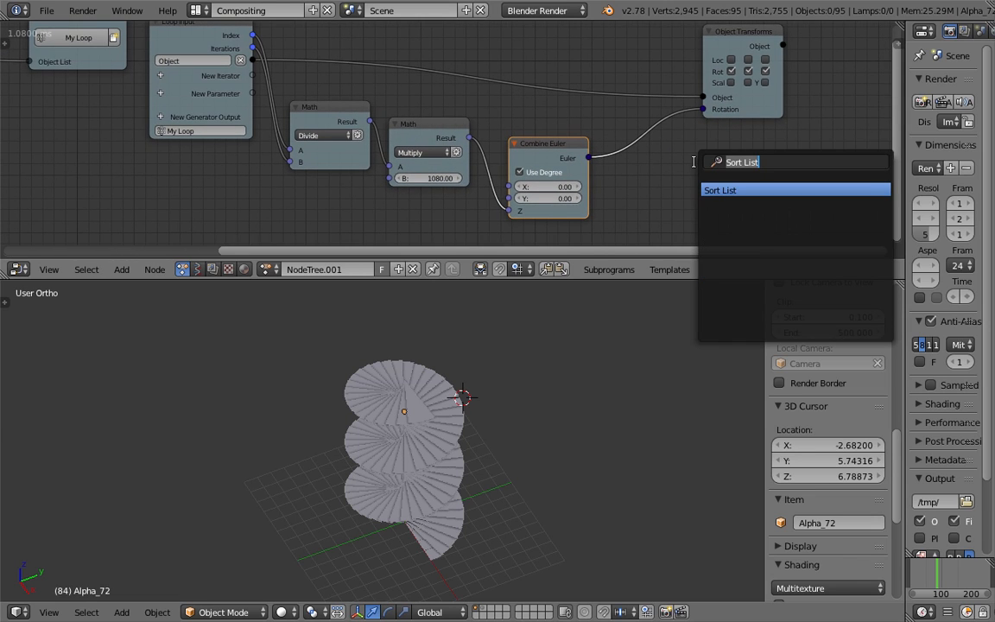
type("euler")
key("Down")
key("Return")
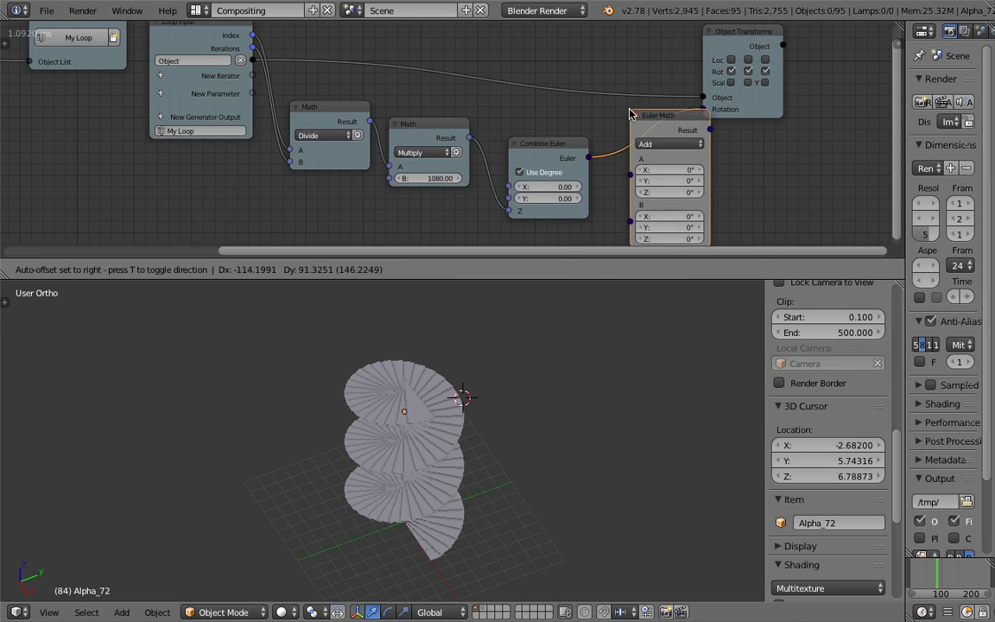
left_click(629, 114)
left_click(673, 143)
left_click_drag(672, 205, 726, 205)
Step: Add a Time Info node and feed its Frame output into Euler Math's B input through a second Combine Euler
key("shift+a")
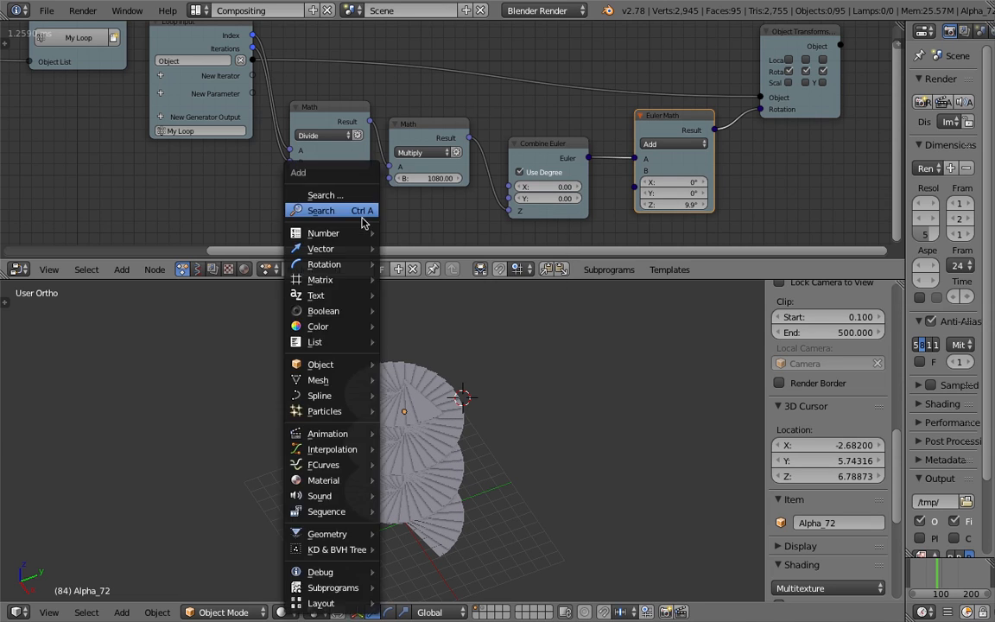
left_click(362, 215)
type("fram")
key("Down")
key("Down")
key("Return")
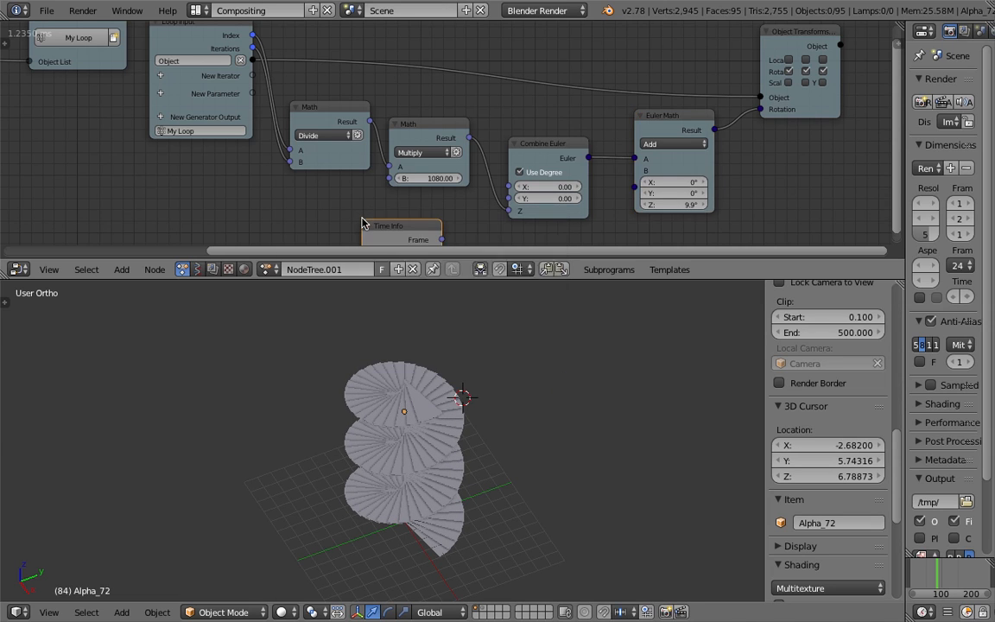
left_click(362, 219)
left_click_drag(442, 239, 630, 196)
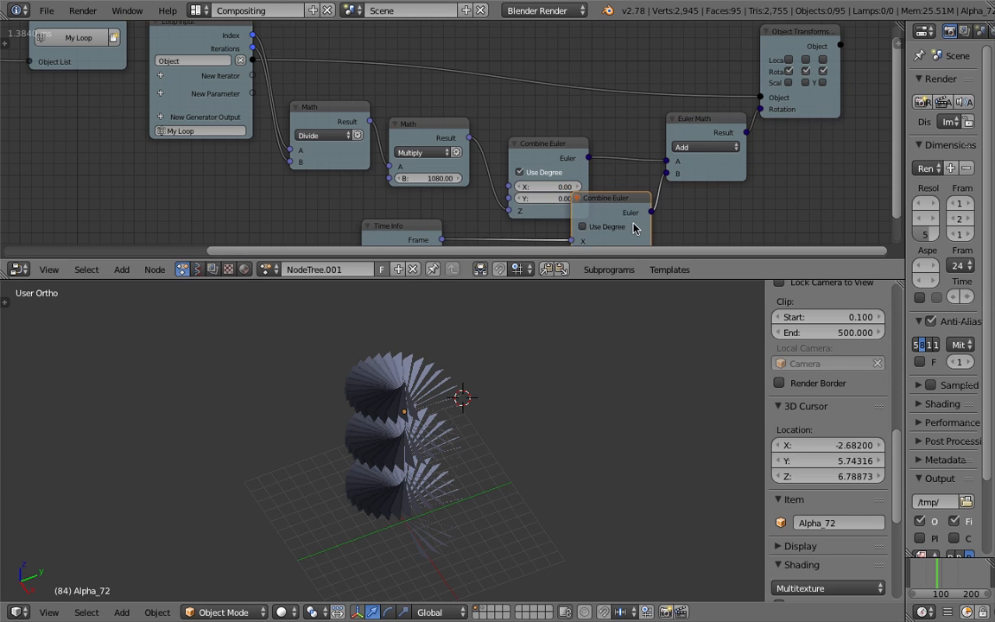
Step: Link Frame to the second Combine Euler's Z input, cut its link to X, and play the animation
left_click_drag(660, 279, 660, 345)
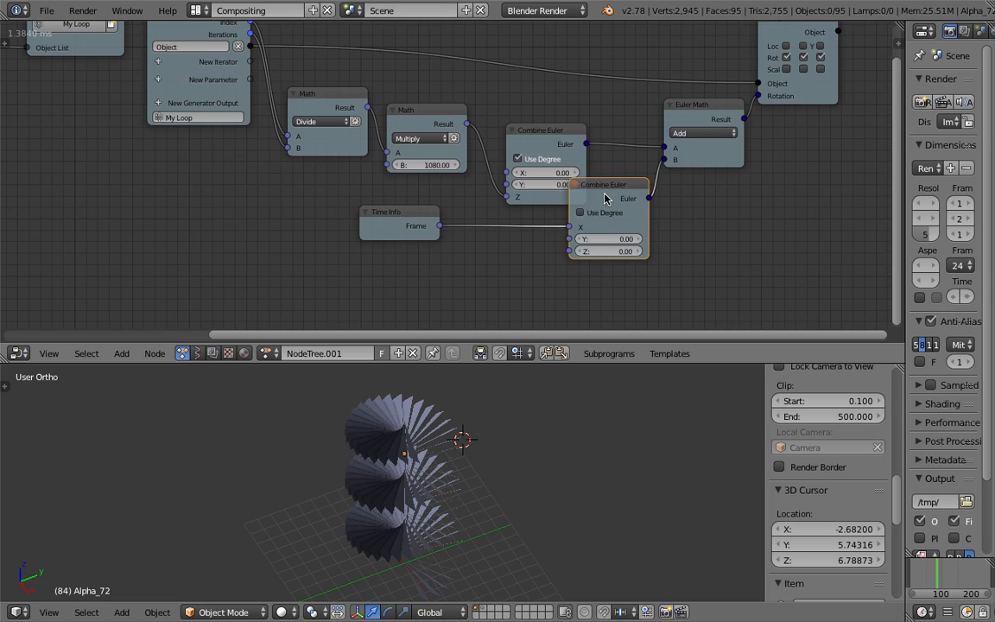
left_click_drag(570, 299, 576, 292)
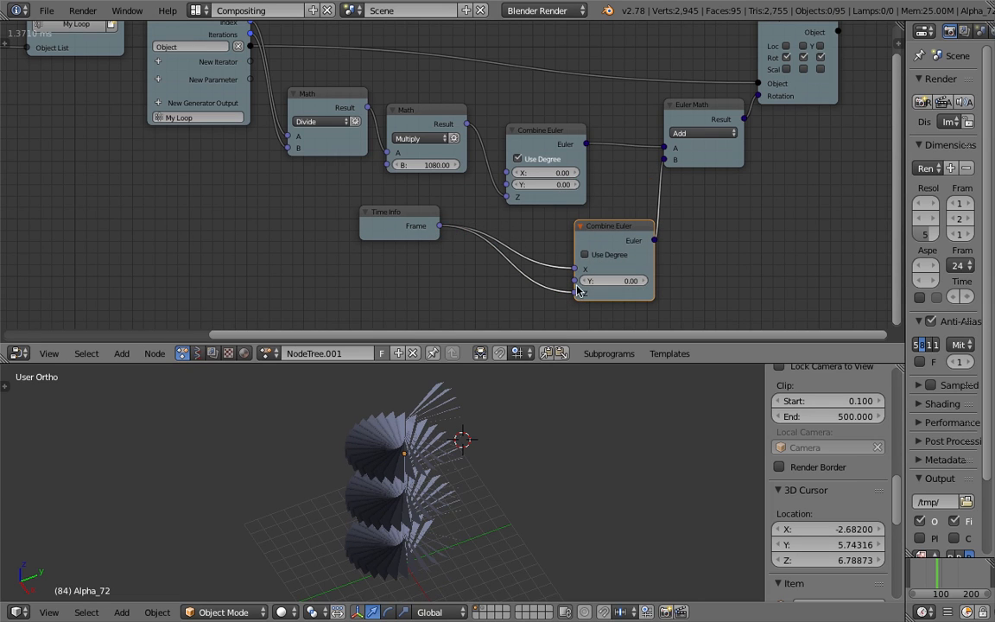
middle_click_drag(621, 217, 595, 219)
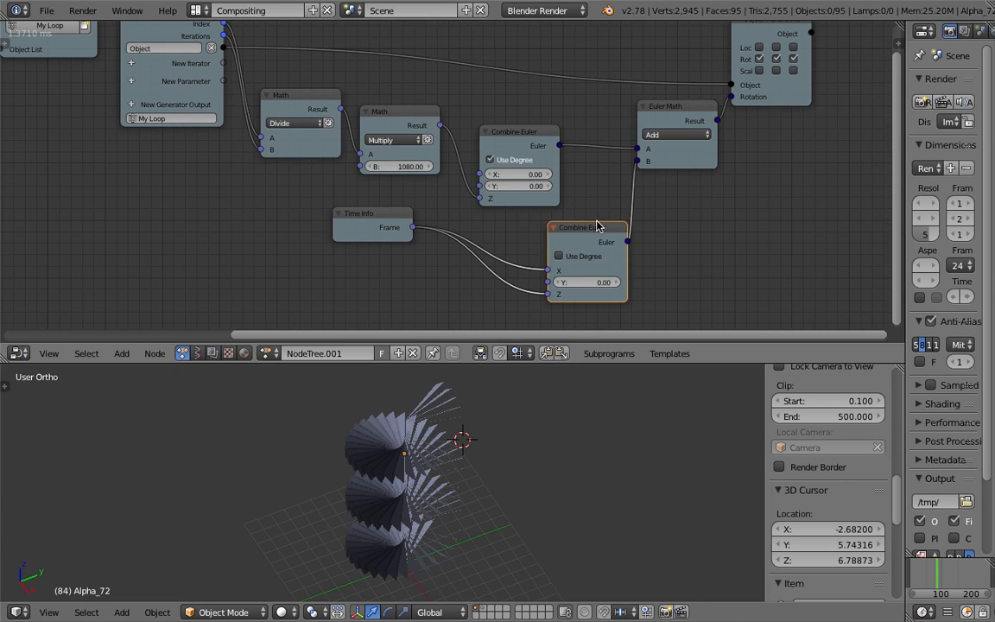
right_click_drag(532, 255, 493, 280, "ctrl")
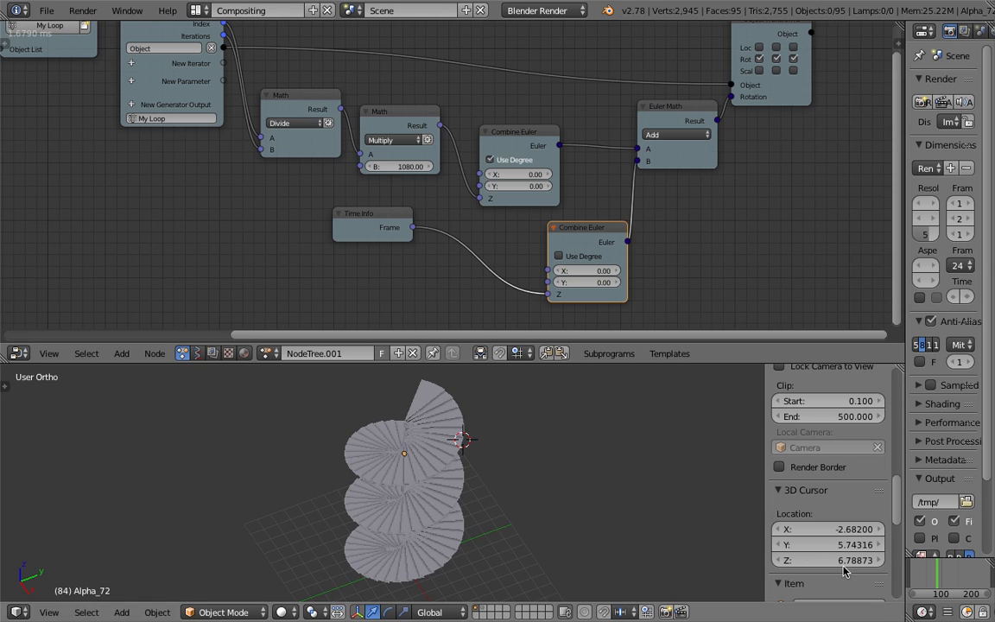
left_click(553, 529)
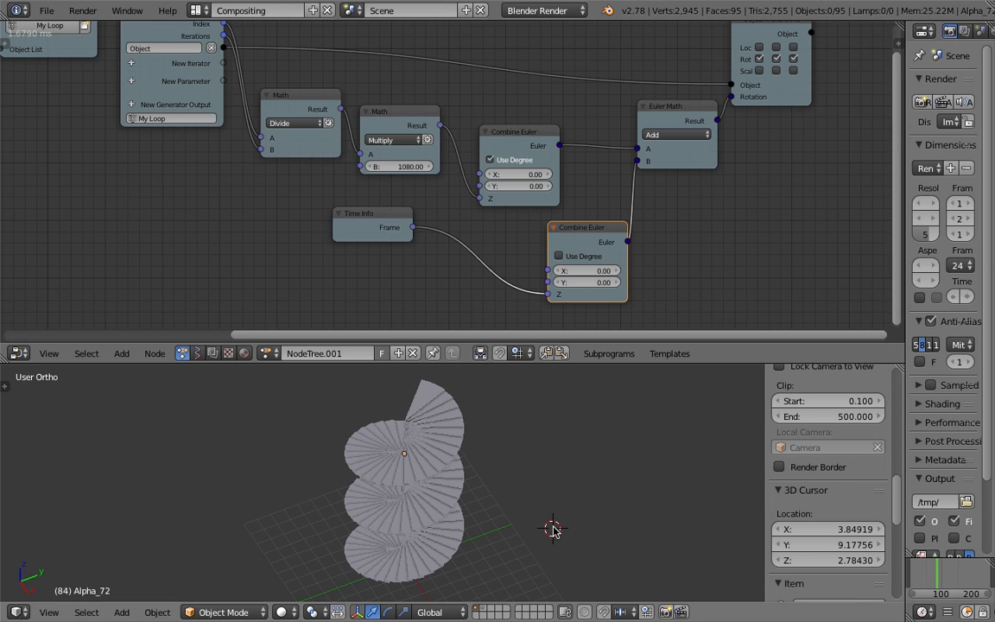
key("alt+a")
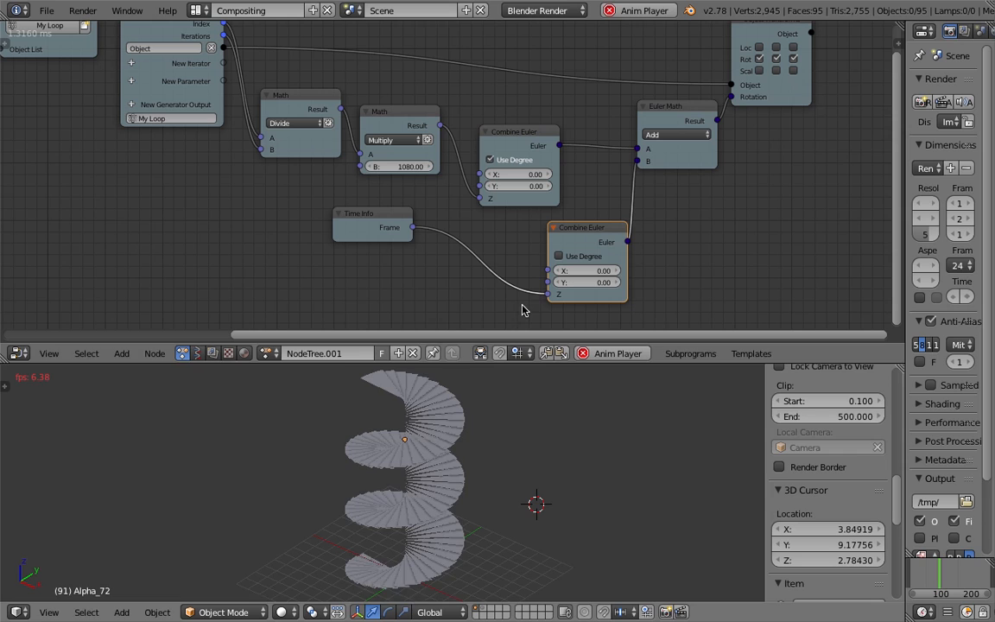
Step: Add a Multiply Math node and insert it between Time Info's Frame output and the second Combine Euler's Z input
left_click(369, 216)
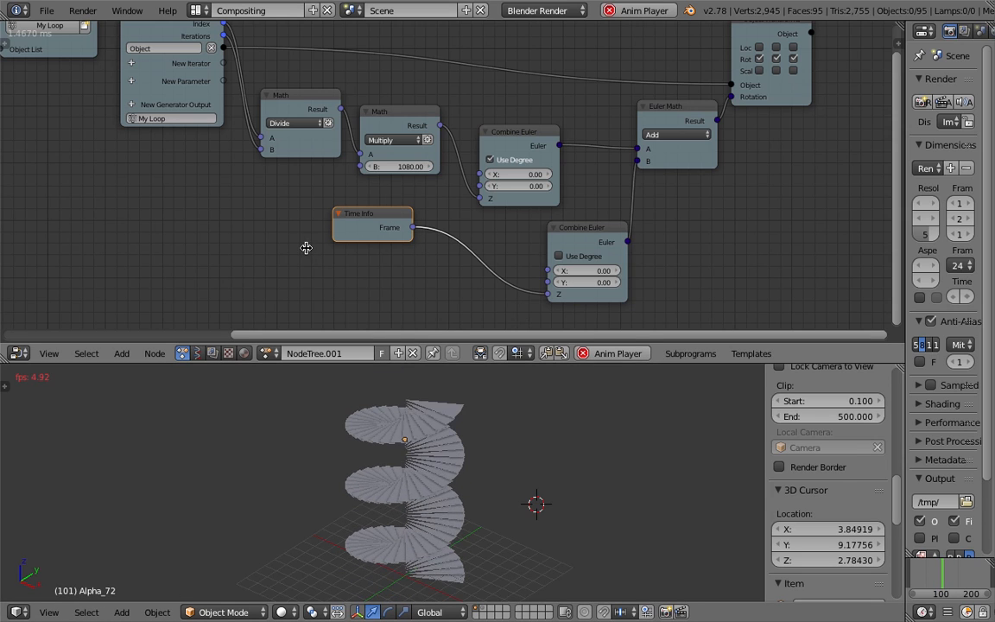
key("space")
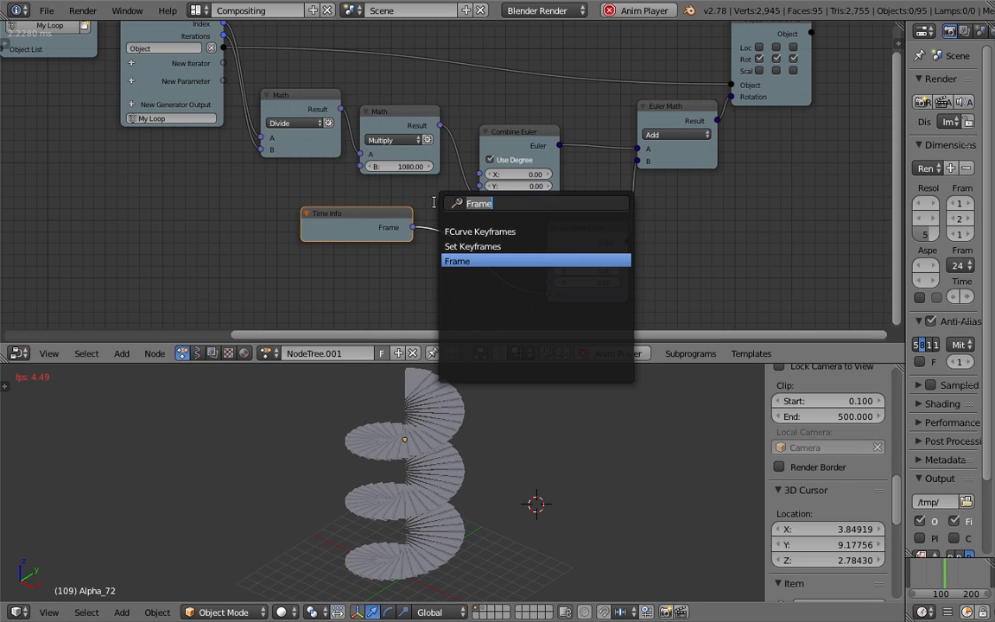
type("math")
key("Down")
key("Down")
key("Down")
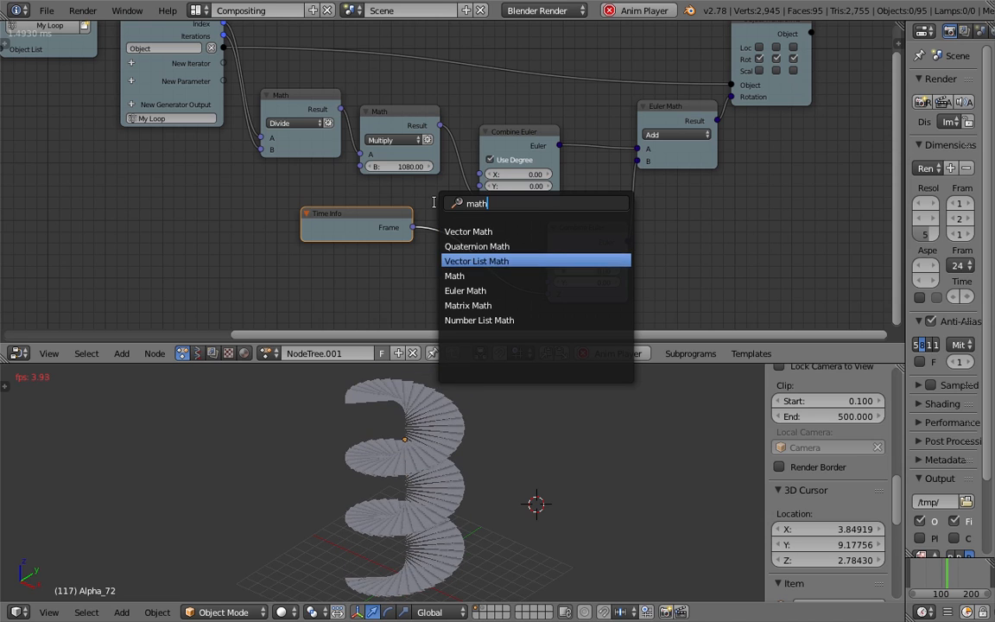
key("Return")
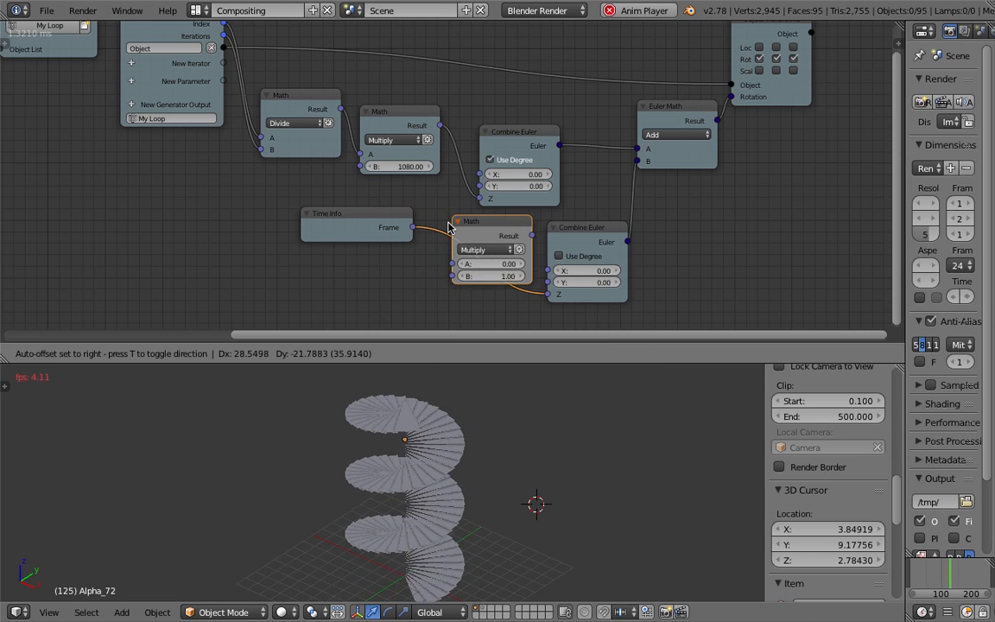
left_click(448, 227)
Step: Set the new Multiply node's B value to 0.2 to slow the rotation
left_click(505, 285)
key("BackSpace")
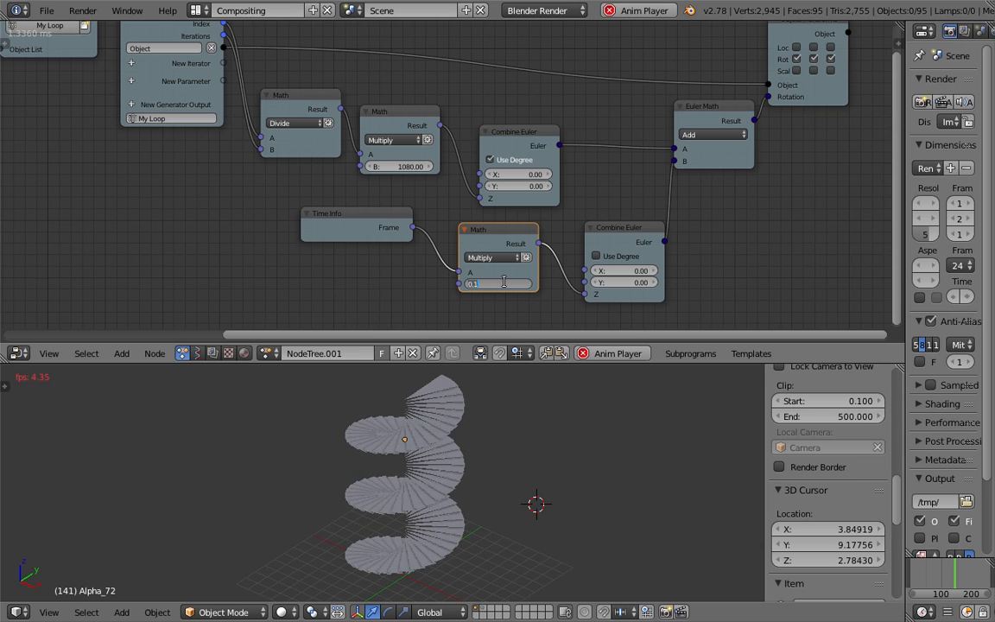
type("0.2")
key("Return")
Step: Examine the rotating spiral in a maximized 3D view with nothing selected, stop playback and restore the layout
middle_click_drag(510, 490, 566, 498)
key("a")
left_click(557, 493)
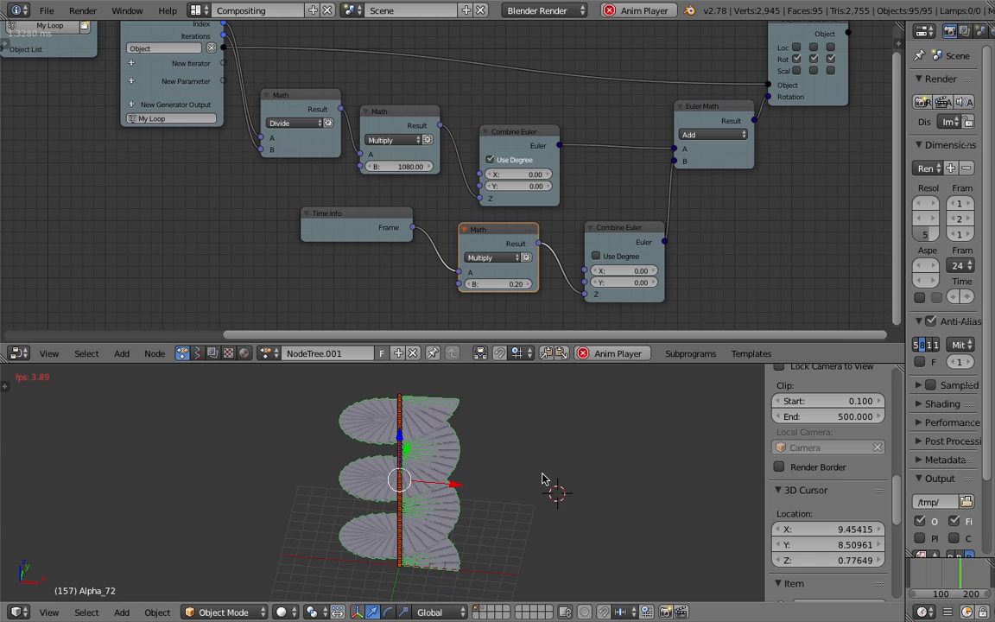
left_click(541, 475)
key("a")
key("ctrl+Up")
middle_click_drag(553, 370, 442, 351)
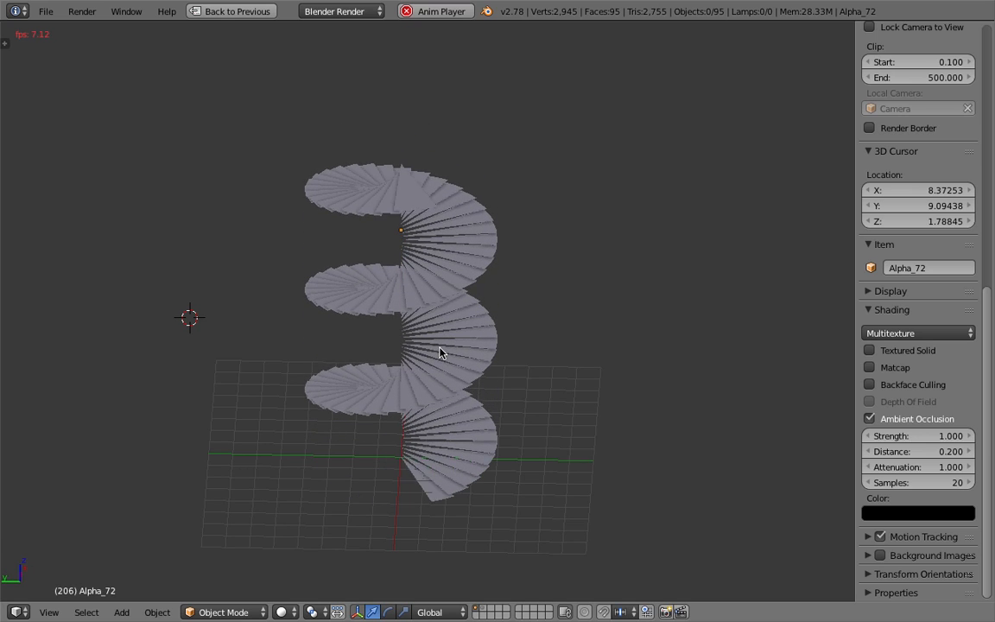
key("Escape")
left_click(245, 16)
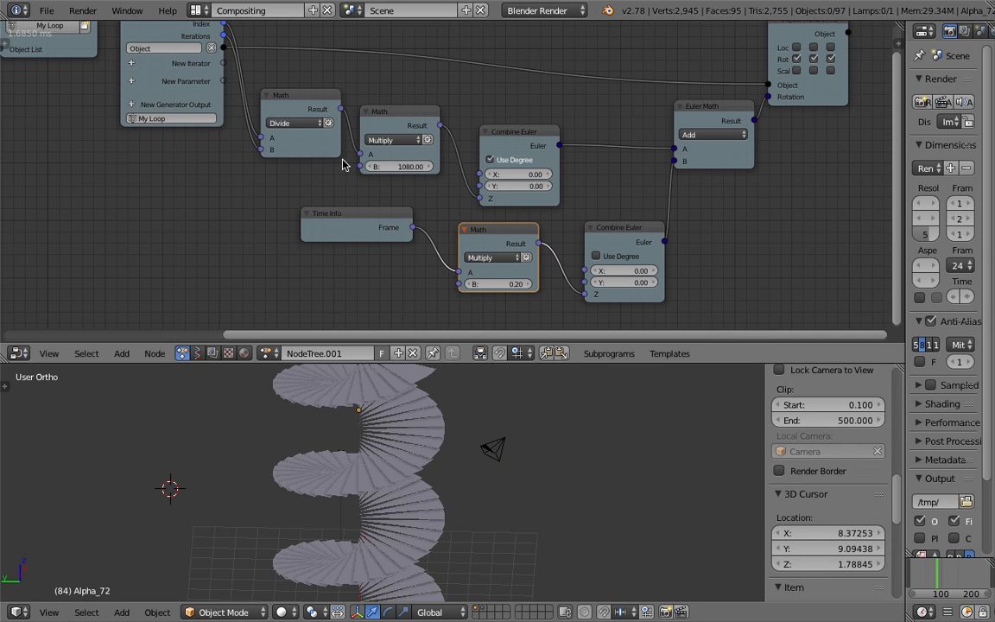
Step: Switch the node editor to the Sverchok tree named NodeTree
left_click(198, 353)
left_click(269, 354)
left_click(281, 377)
scroll(329, 306, "down", 2)
middle_click_drag(349, 273, 378, 249)
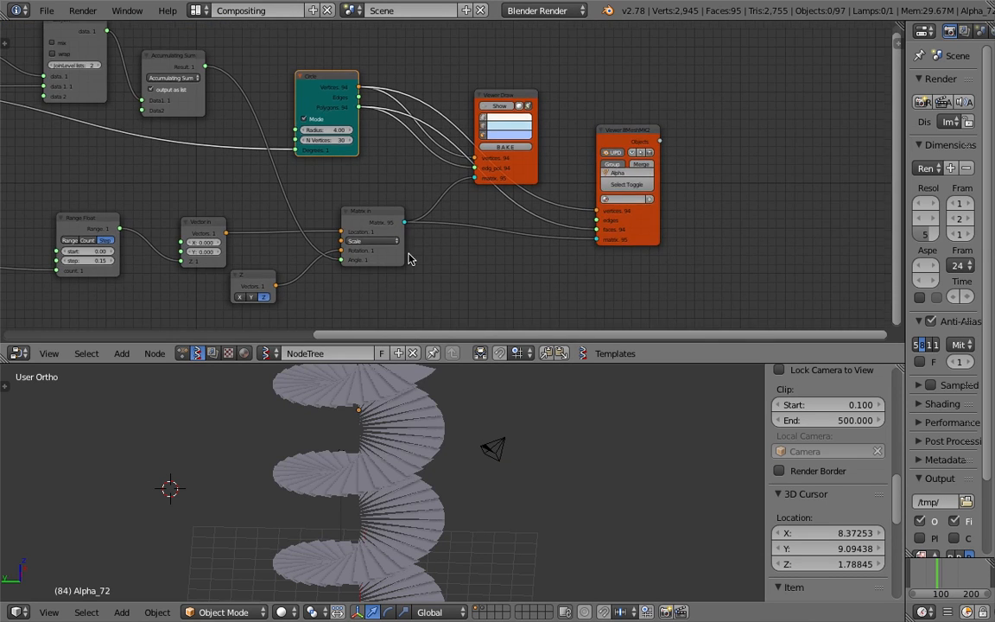
Step: Move the Viewer Draw and Viewer BMeshMK2 nodes apart to free space around their input links
mouse_move(534, 98)
left_mouse_down()
mouse_move(535, 63)
mouse_move(561, 60)
left_mouse_up()
mouse_move(552, 406)
middle_mouse_down()
mouse_move(499, 502)
mouse_move(560, 473)
middle_mouse_up()
scroll(499, 500, "down", 3)
left_click_drag(629, 136, 664, 153)
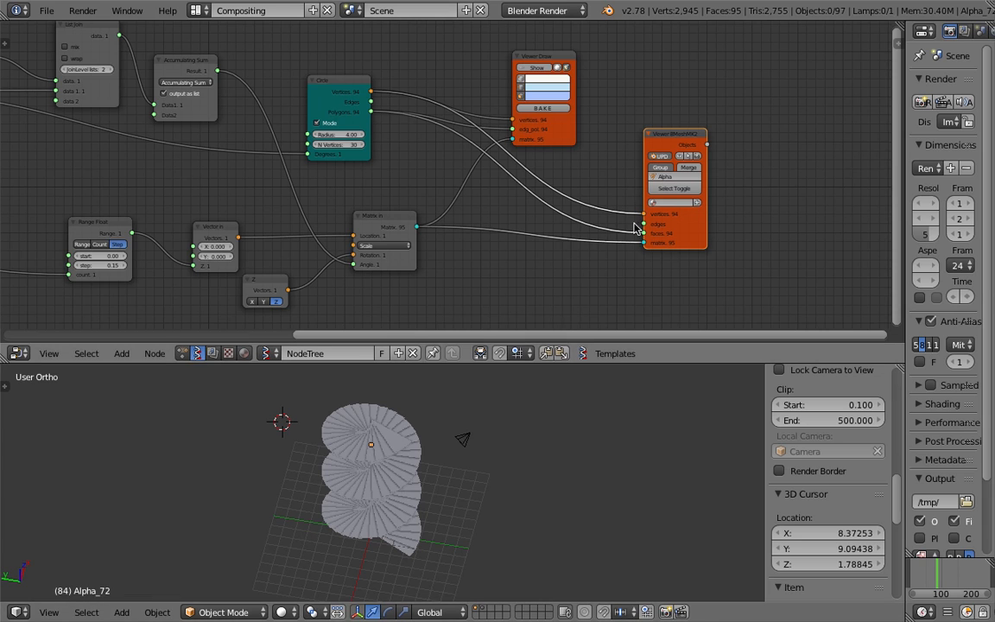
Step: Shift the Viewer Draw node aside and set the Range Float node's step to 0.30
left_click_drag(539, 60, 555, 60)
mouse_move(501, 440)
middle_mouse_down()
mouse_move(359, 388)
mouse_move(311, 417)
middle_mouse_up()
scroll(195, 244, "up", 1)
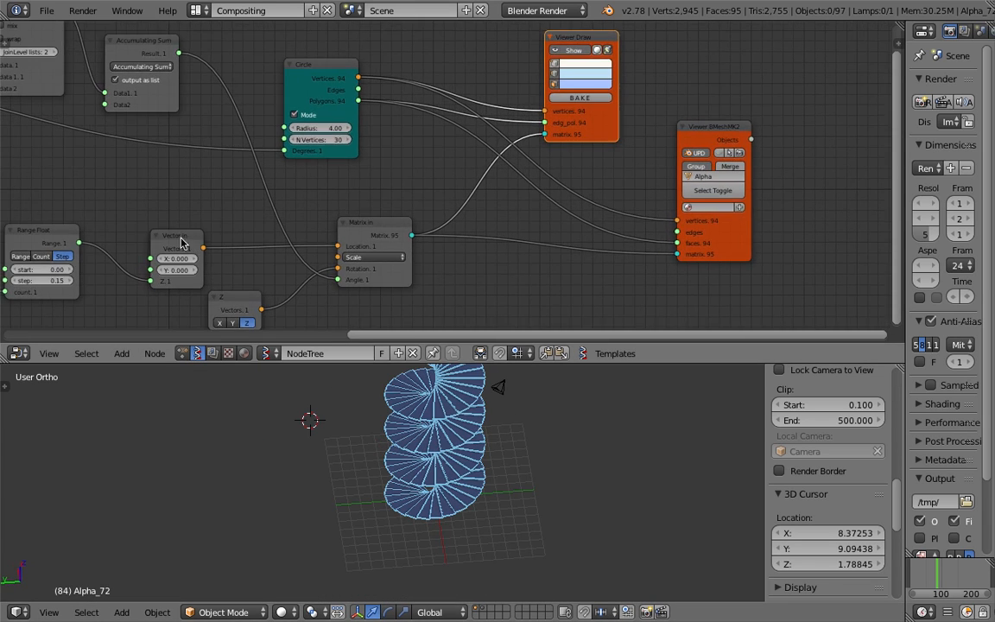
middle_click_drag(195, 244, 302, 221)
left_click_drag(149, 257, 167, 256)
Step: Examine the spacing and overlap of the spiral's sectors from above and up close in the 3D view
middle_click_drag(393, 557, 486, 455)
scroll(414, 437, "up", 3)
middle_click_drag(413, 437, 361, 467)
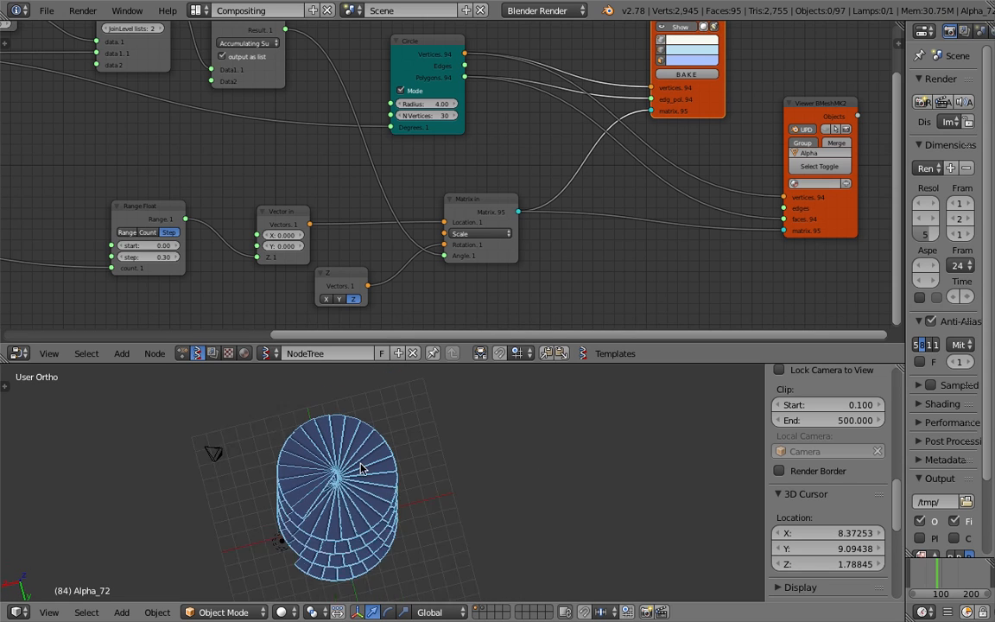
scroll(361, 468, "up", 5)
scroll(301, 425, "up", 2)
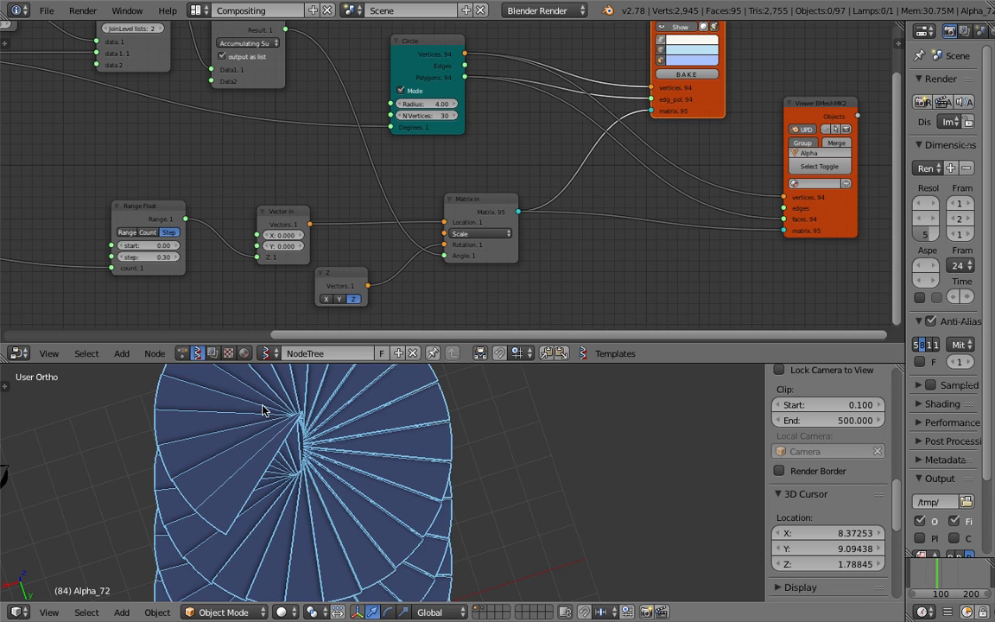
scroll(293, 501, "down", 1)
middle_click_drag(294, 501, 326, 484)
middle_click_drag(522, 197, 438, 175)
key("shift+a")
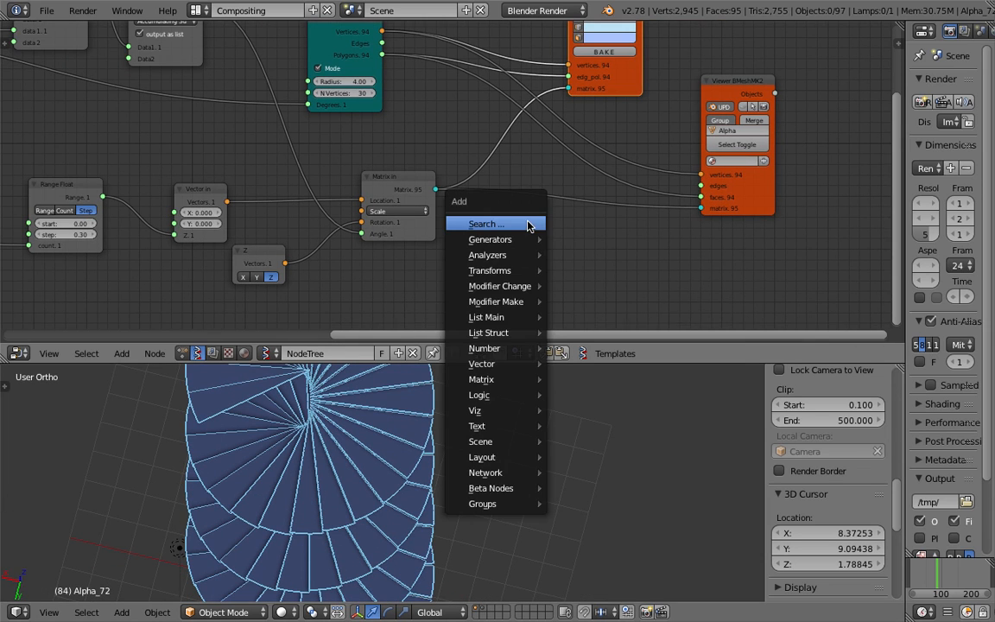
left_click(483, 224)
key("BackSpace")
type("st")
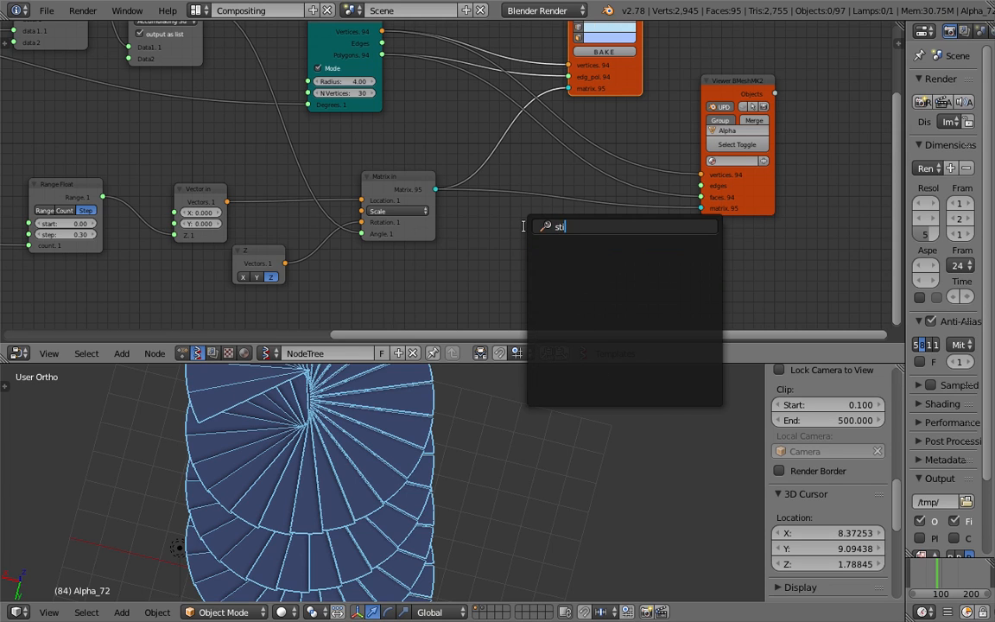
type("air")
key("BackSpace")
key("BackSpace")
key("BackSpace")
key("BackSpace")
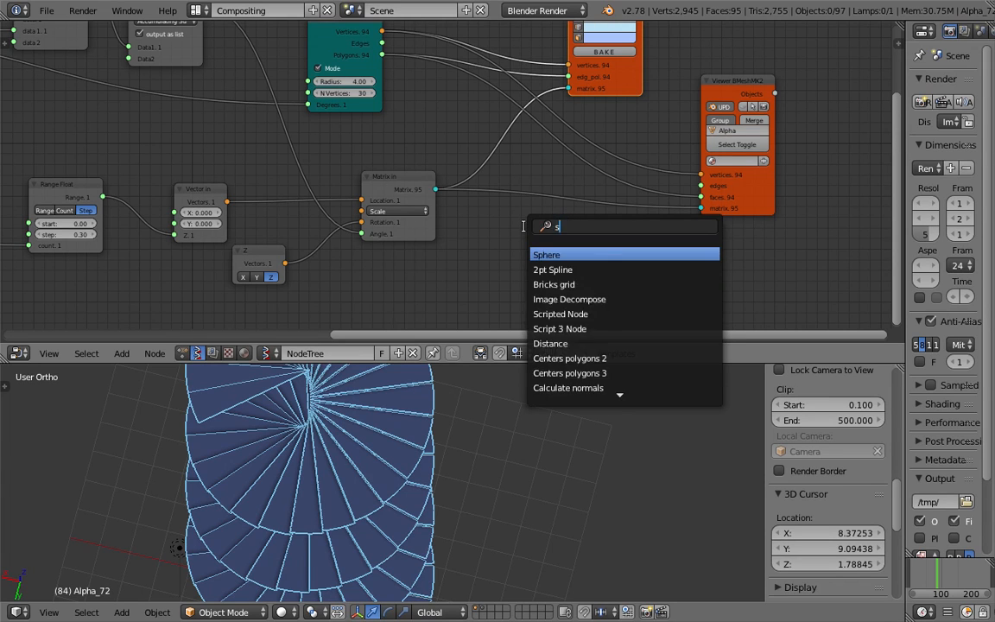
key("Escape")
Step: Move the List Repeater, 15.27 float, 94 integer, Range Float and Vector in nodes into a tighter arrangement
scroll(524, 203, "down", 3)
middle_click_drag(459, 182, 580, 200)
scroll(570, 251, "down", 1)
scroll(450, 149, "down", 1)
middle_click_drag(450, 148, 483, 145)
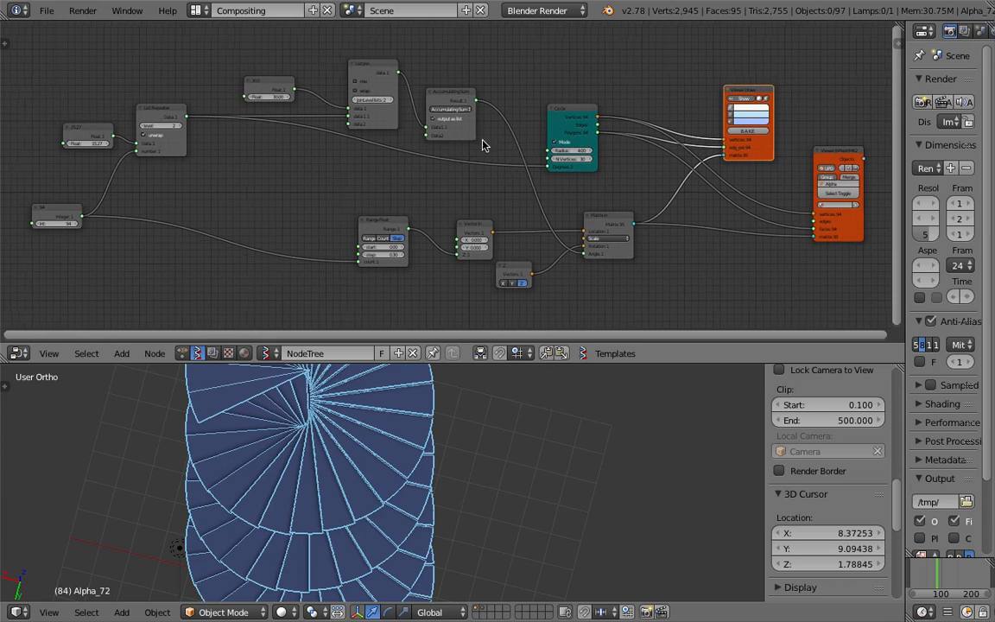
left_click_drag(160, 119, 263, 132)
left_click_drag(78, 133, 173, 131)
left_click_drag(67, 218, 204, 191)
scroll(322, 218, "up", 1)
left_click_drag(377, 226, 402, 224)
scroll(442, 222, "up", 3)
left_click_drag(480, 239, 481, 222)
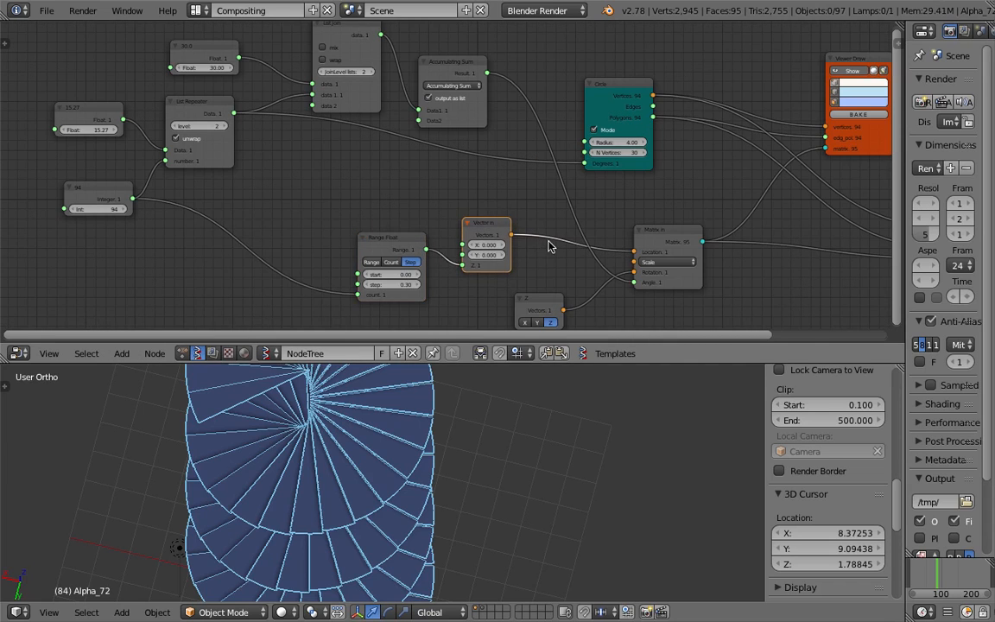
Step: Rearrange the Matrix in, Vector in, Z vector, Circle and Viewer Draw nodes into a more compact layout
middle_click_drag(677, 223, 620, 202)
key("g")
left_click_drag(622, 207, 621, 171)
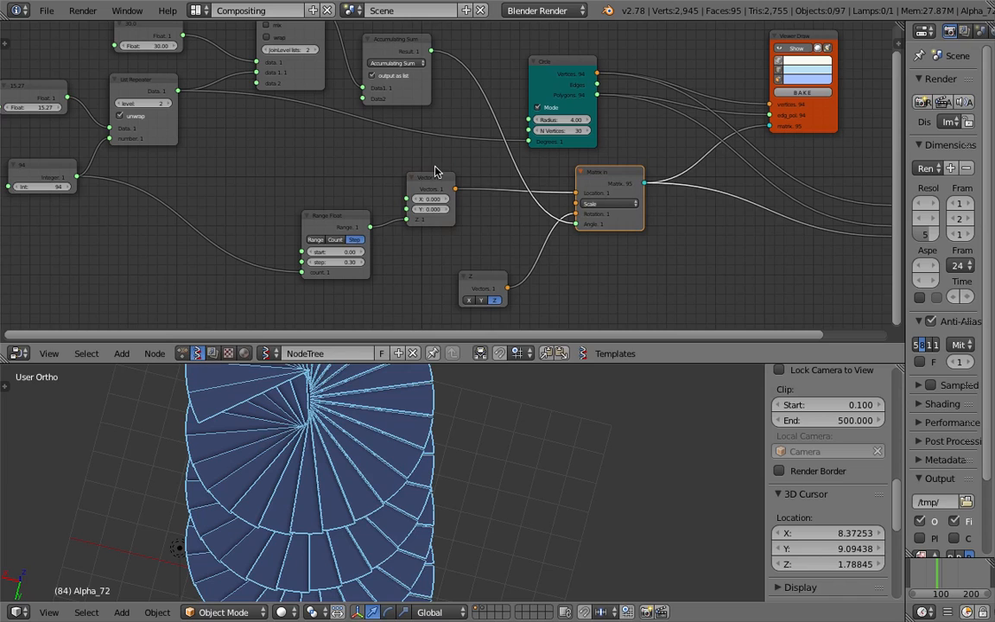
left_click_drag(431, 180, 441, 196)
left_click_drag(476, 276, 517, 240)
middle_click_drag(532, 199, 467, 222)
scroll(495, 119, "up", 2)
left_click_drag(499, 85, 508, 84)
scroll(605, 171, "down", 4)
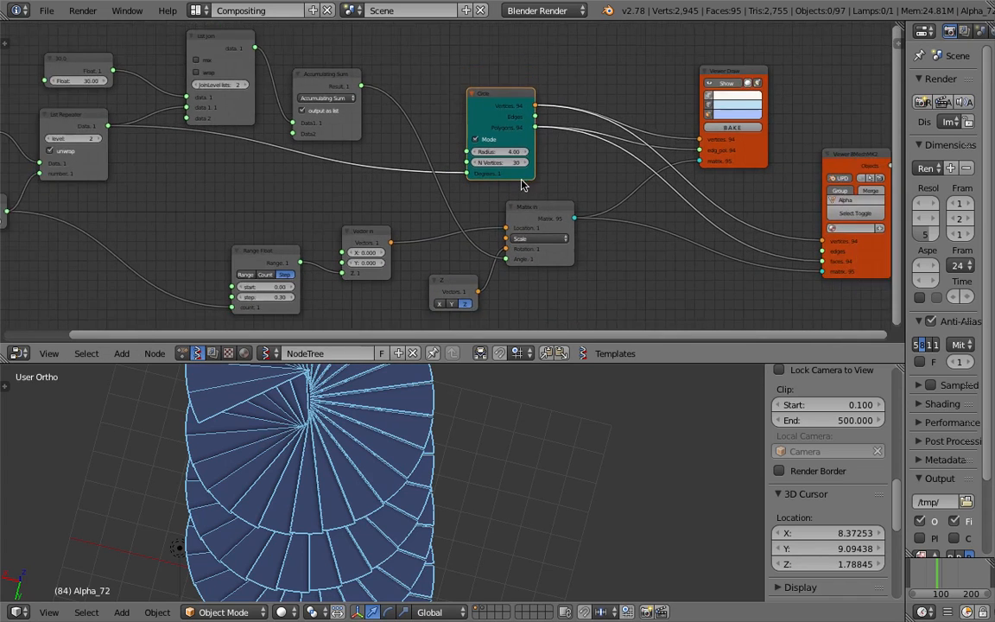
left_click_drag(730, 77, 701, 67)
middle_click_drag(673, 79, 654, 90)
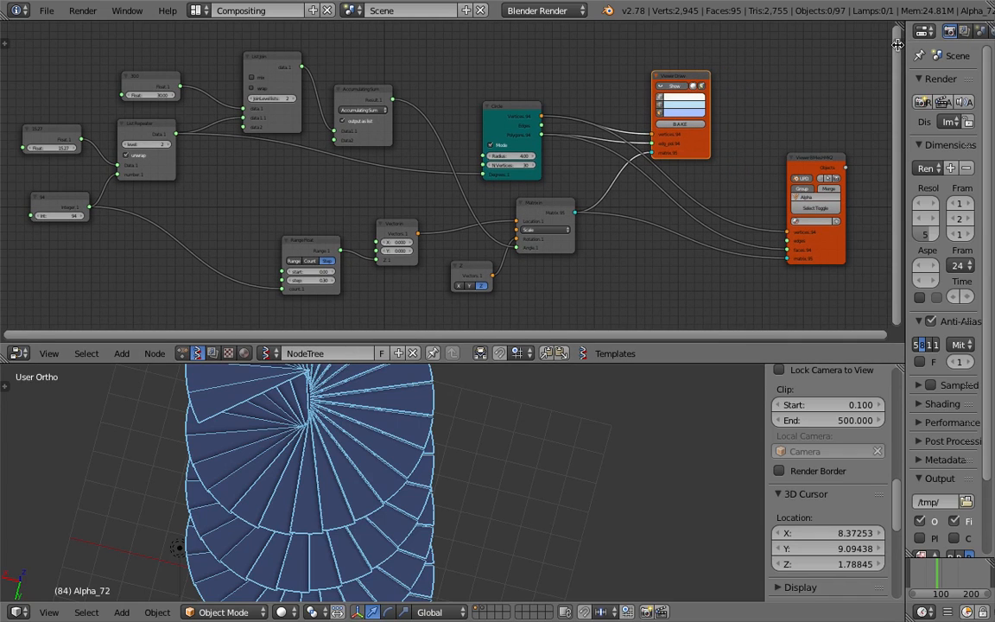
Step: Export the Sverchok NodeTree to the Desktop as a JSON file named sv_spiral_pie
key("n")
scroll(823, 209, "down", 10)
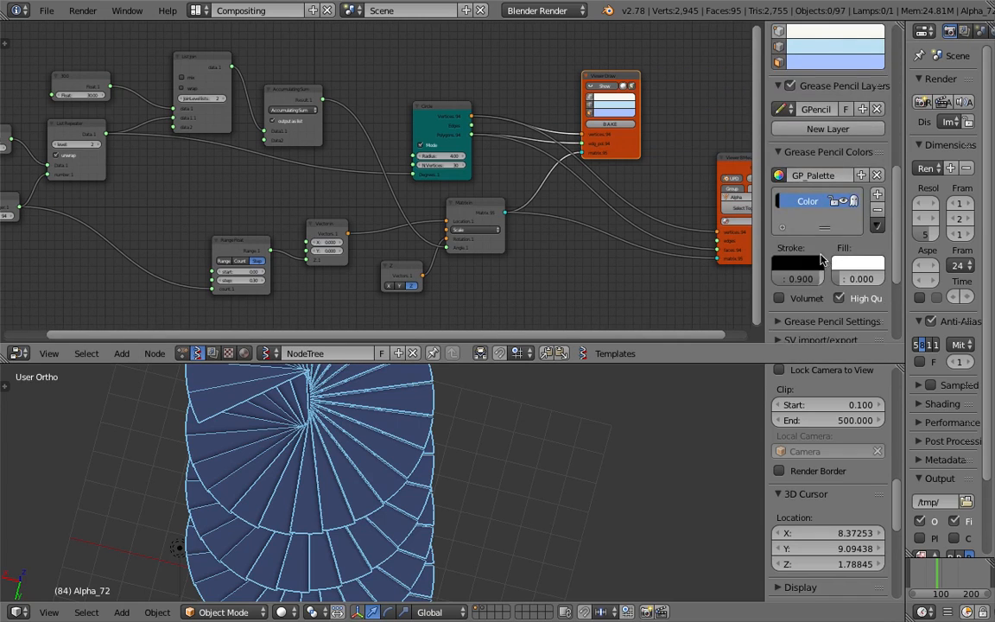
left_click(823, 248)
scroll(830, 250, "down", 3)
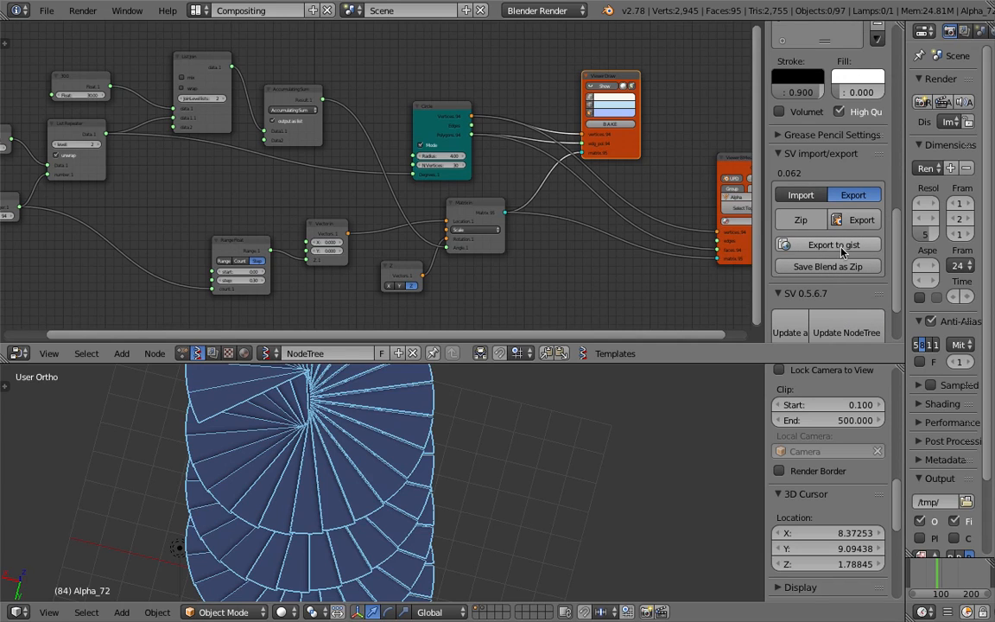
left_click(818, 198)
left_click(857, 198)
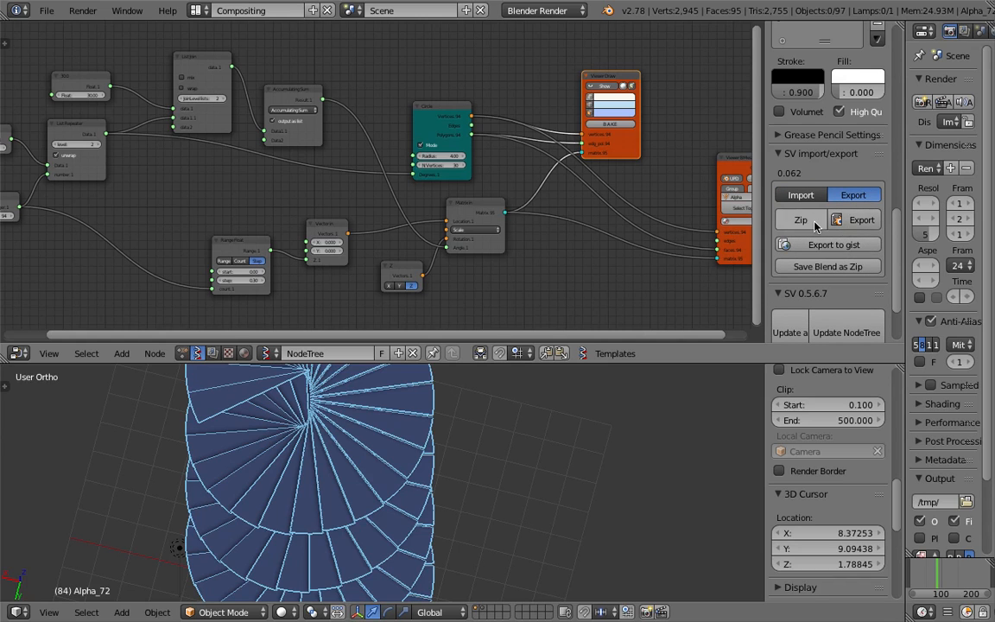
left_click(849, 222)
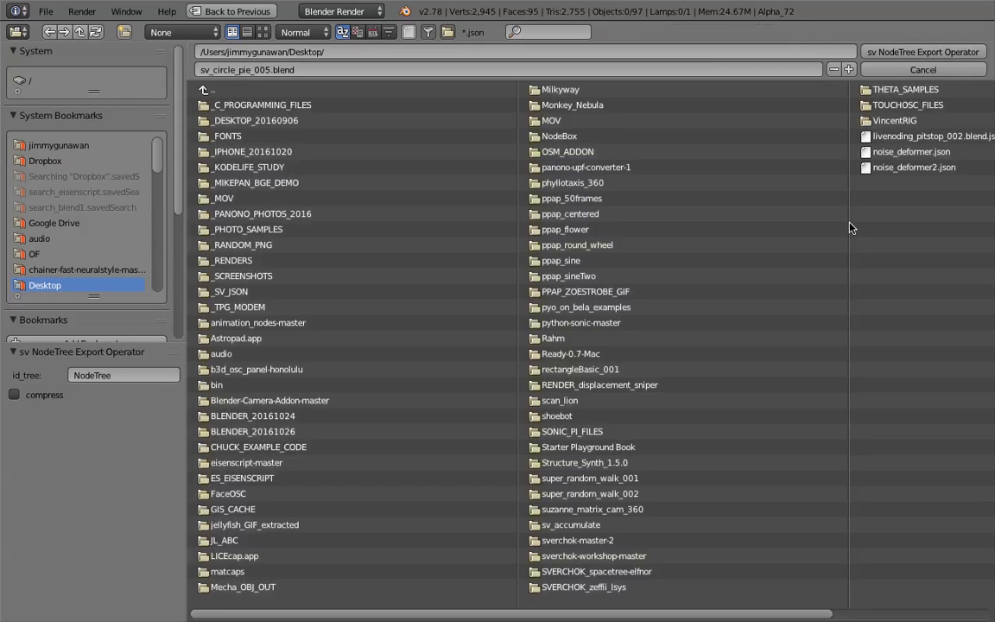
left_click(256, 69)
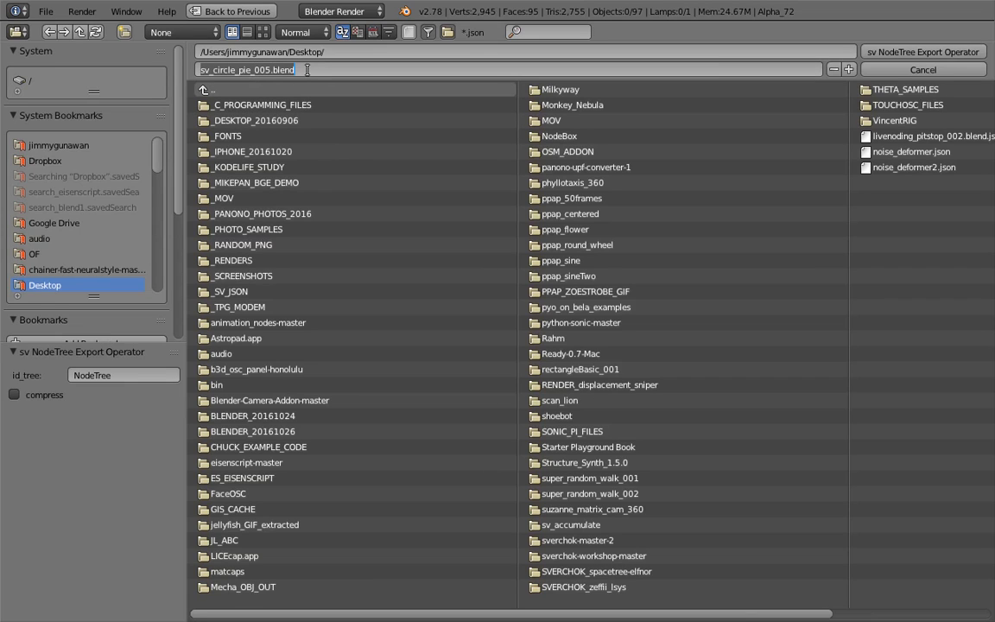
type("sv_spiral_pie")
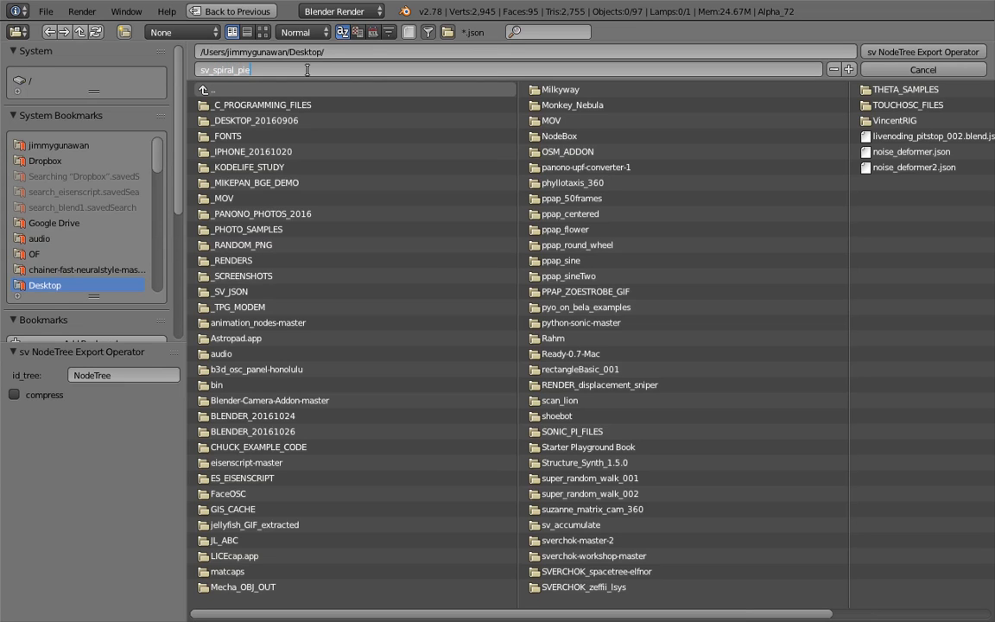
left_click(889, 52)
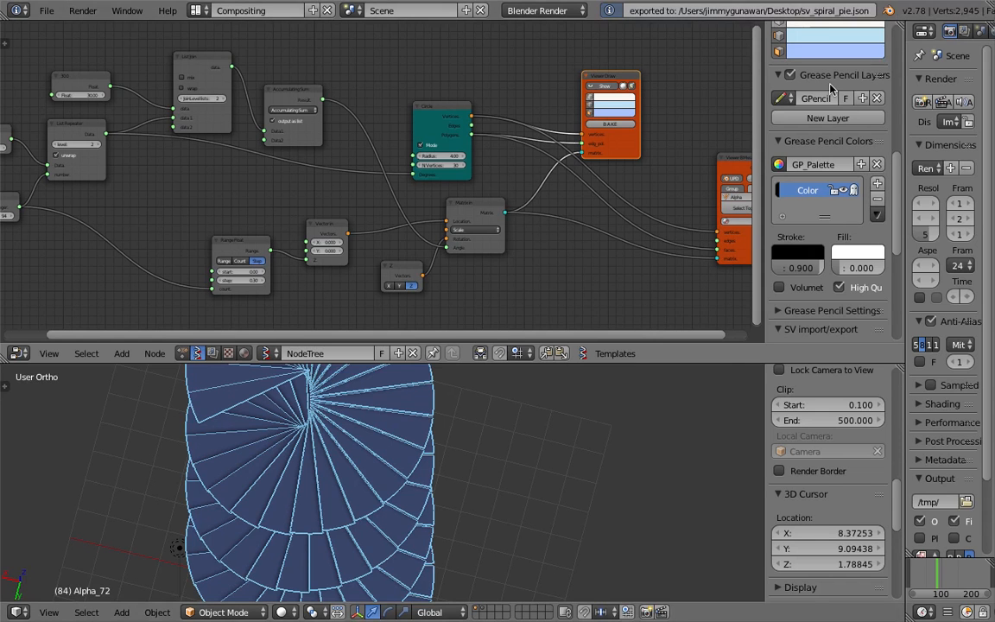
scroll(502, 434, "down", 4)
middle_click_drag(452, 448, 526, 417)
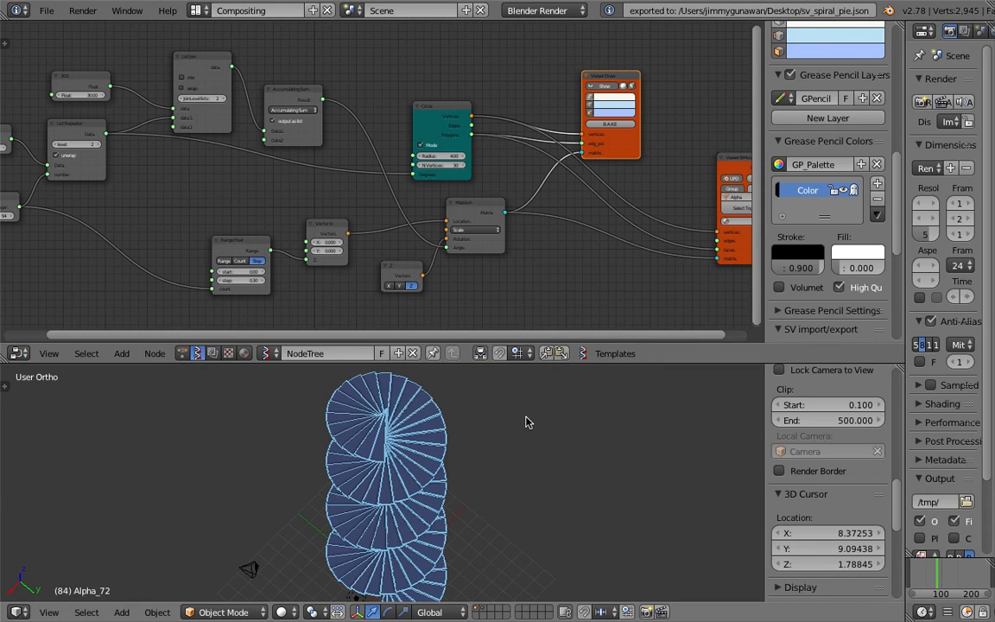